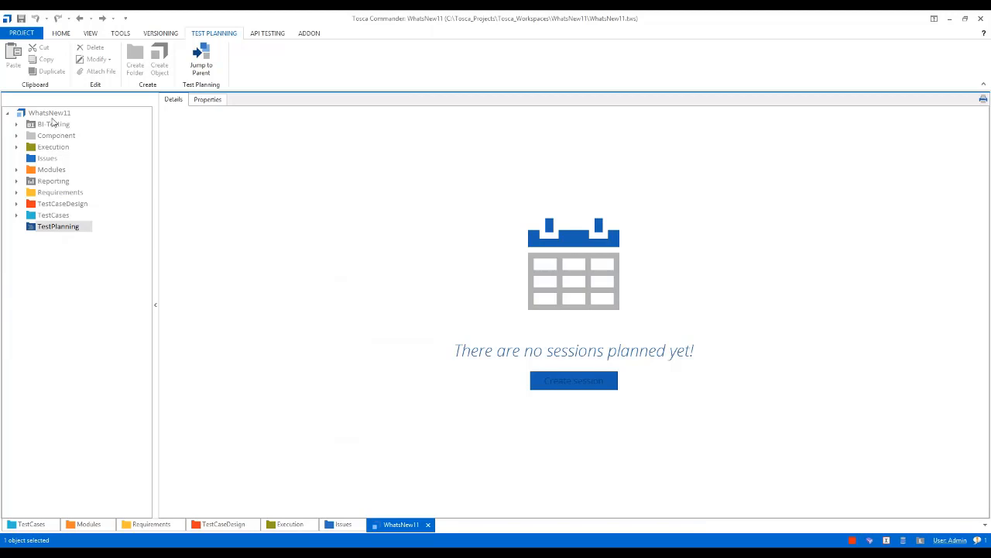
Open the WhatsNew11 project structure in a separate view and inspect its TestPlanning folder
{"action": "left_click", "coordinate": [51, 113]}
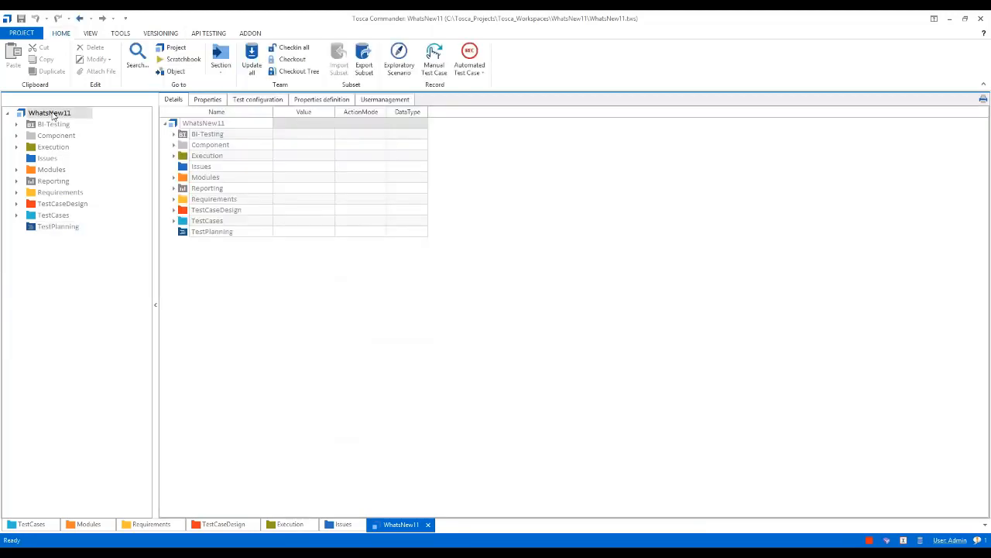
{"action": "left_click", "coordinate": [172, 47]}
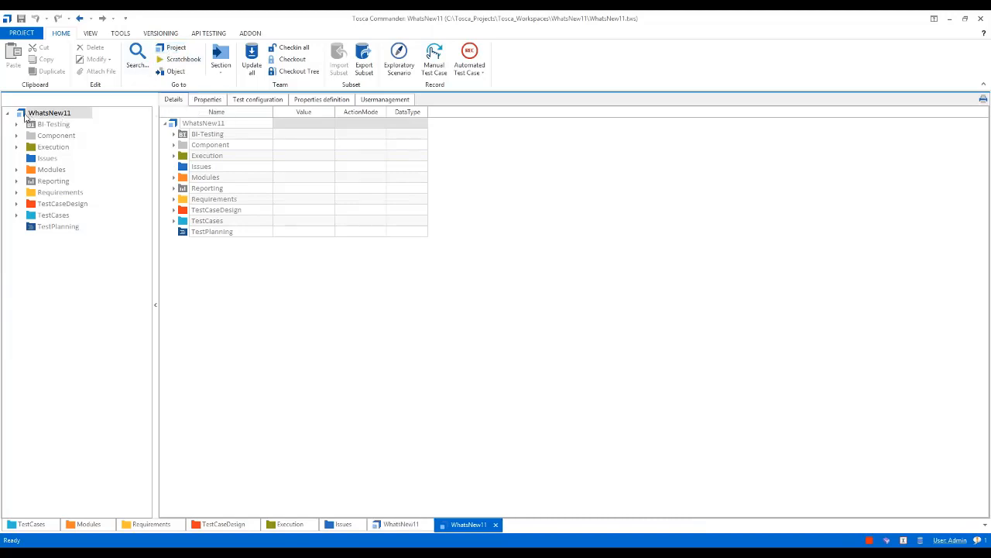
{"action": "right_click", "coordinate": [27, 116]}
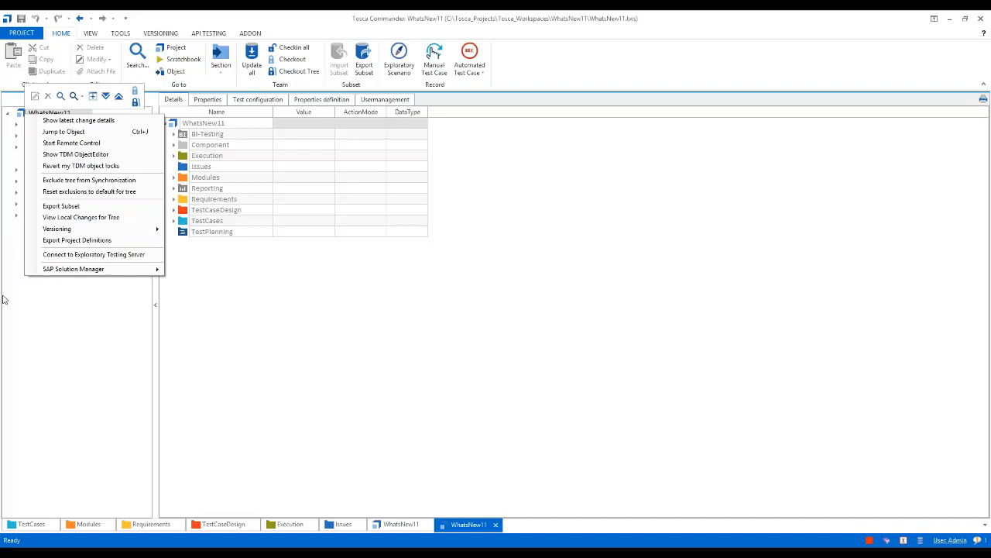
{"action": "left_click", "coordinate": [2, 299]}
{"action": "left_click", "coordinate": [57, 228]}
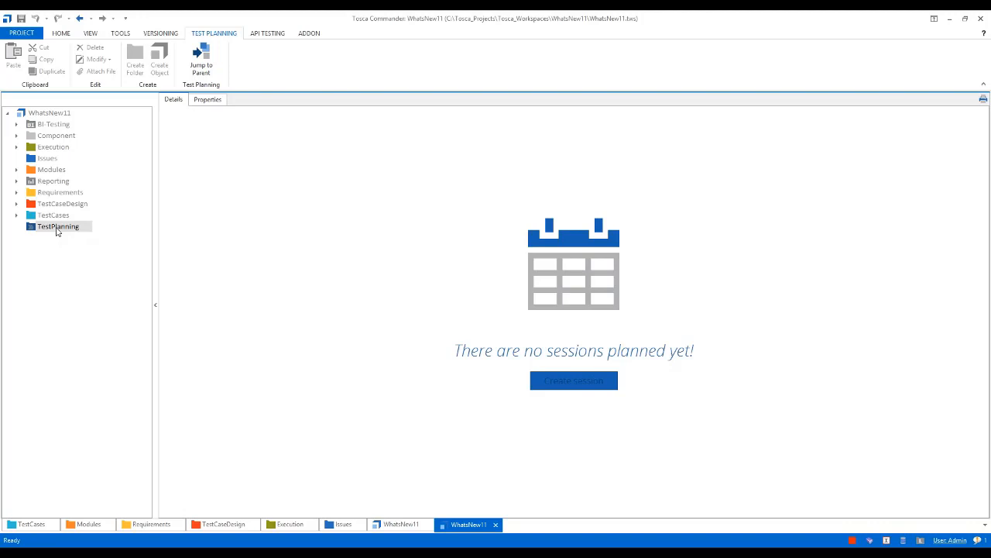
Examine the Requirements for InsuranceCalculator down to US 01 Automobile Insurance under 01 Vehicle Insurance, and collapse the requirement set again
{"action": "left_click", "coordinate": [143, 527]}
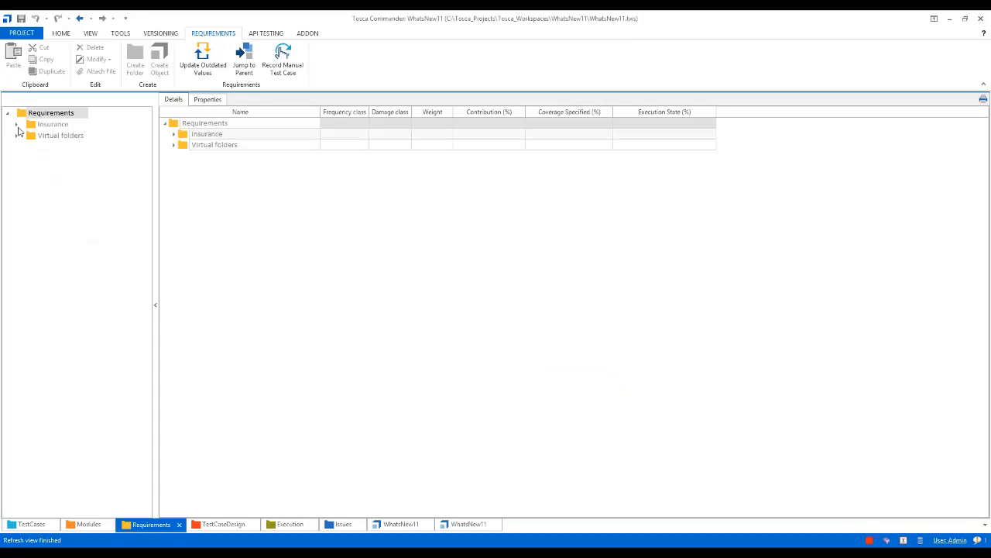
{"action": "left_click", "coordinate": [17, 125]}
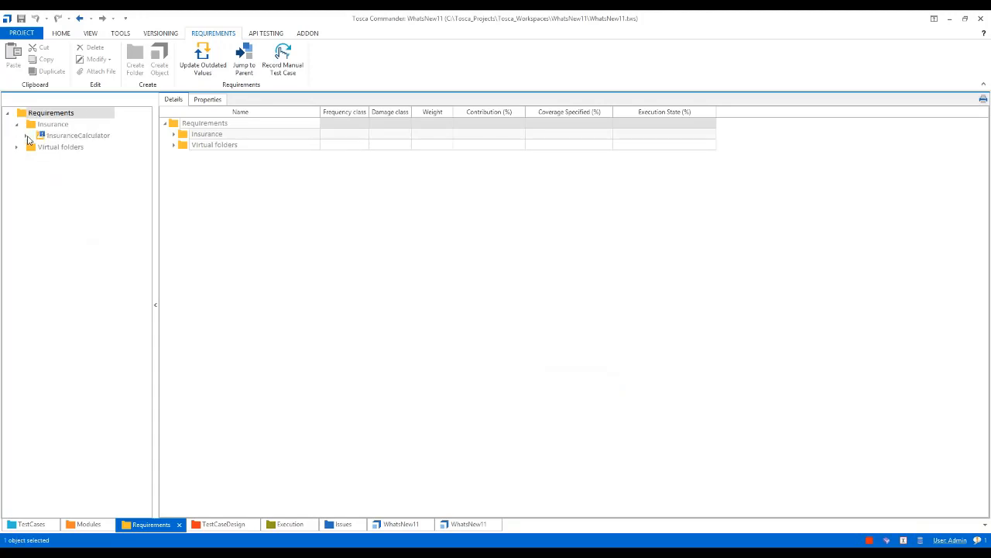
{"action": "left_click", "coordinate": [27, 136]}
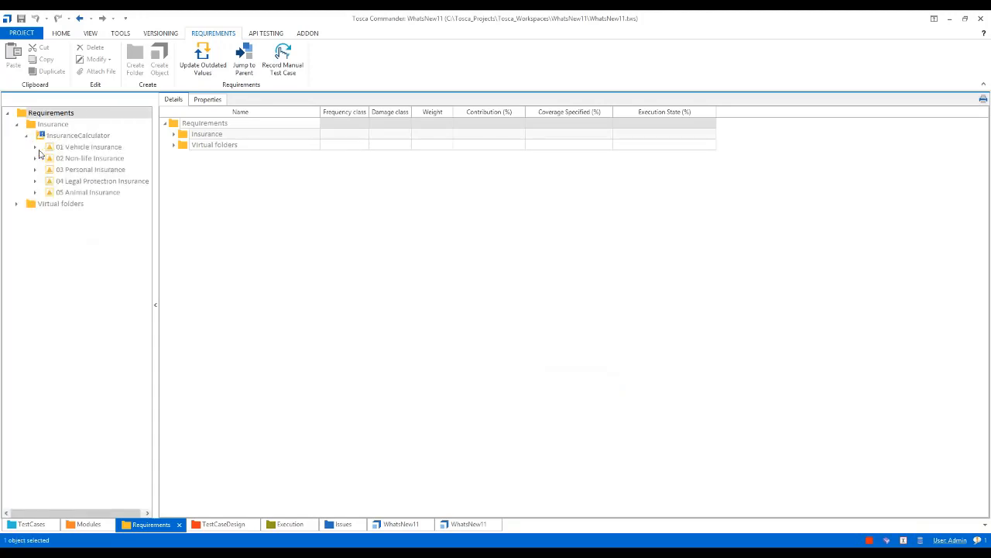
{"action": "left_click", "coordinate": [35, 147]}
{"action": "left_click", "coordinate": [79, 160]}
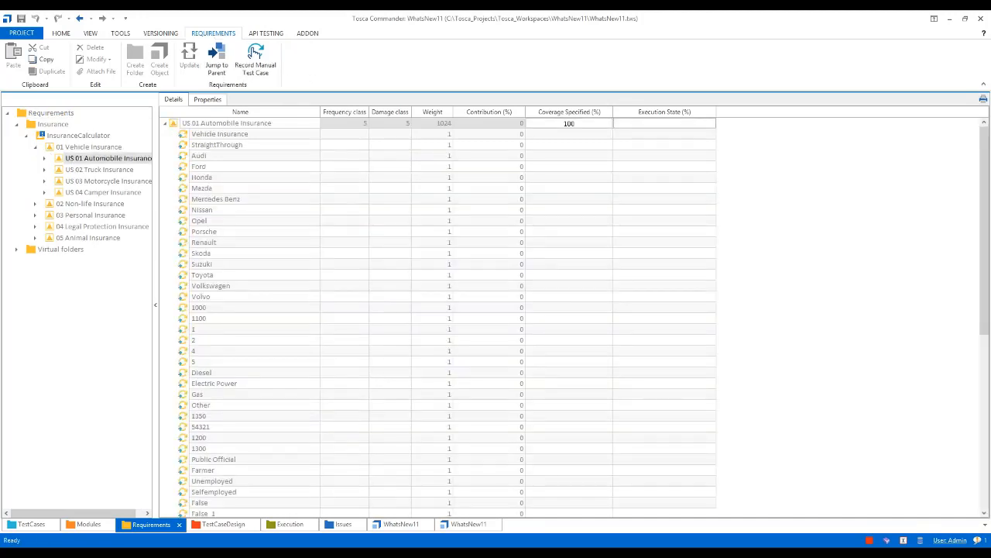
{"action": "left_click", "coordinate": [26, 136]}
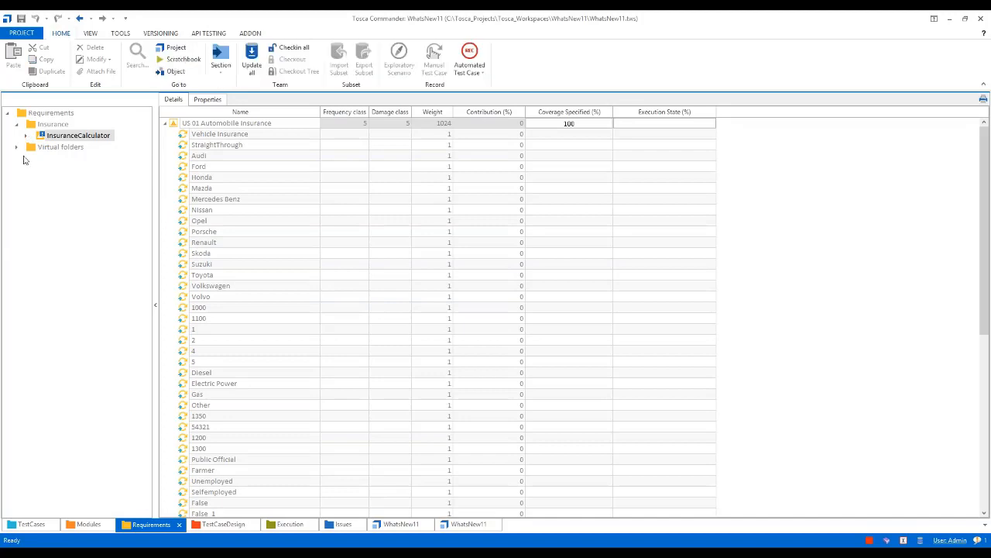
Look through the TestCases section, expanding Insurance and its 01 Vehicle Insurance folder
{"action": "left_click", "coordinate": [29, 526]}
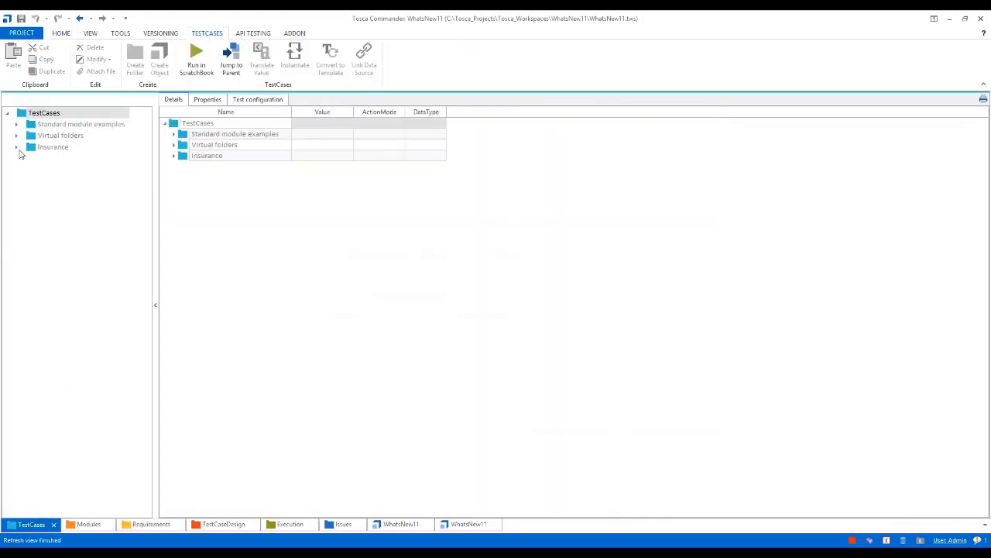
{"action": "left_click", "coordinate": [16, 147]}
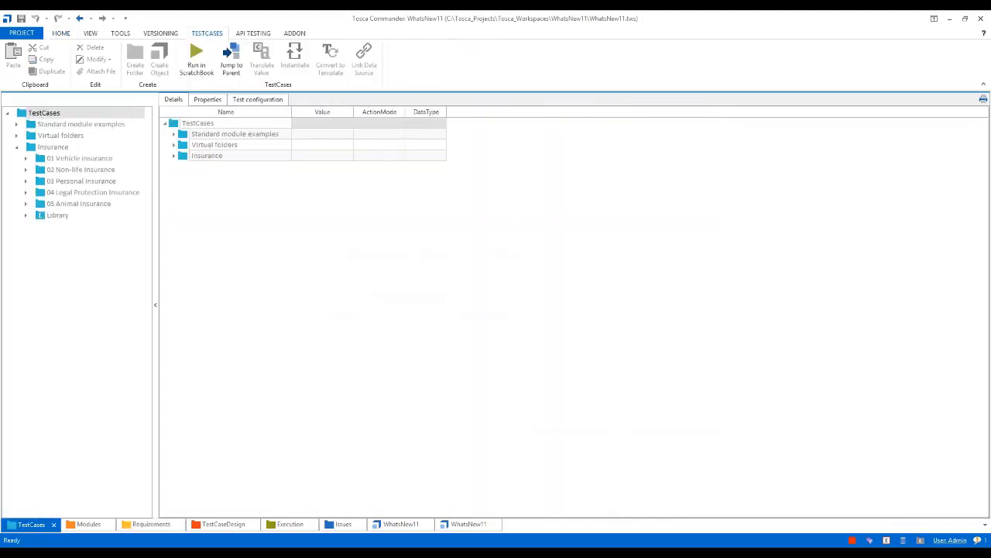
{"action": "left_click", "coordinate": [27, 158]}
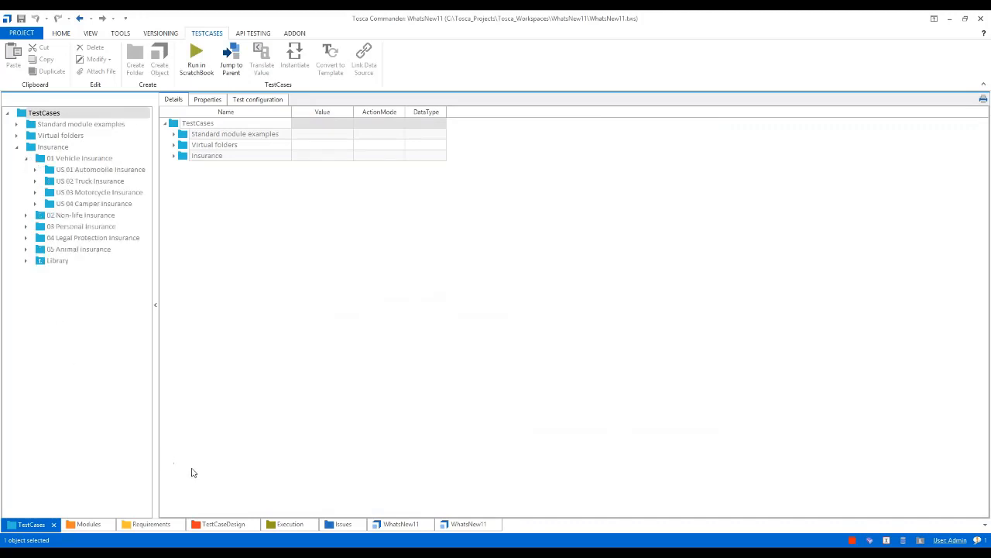
Look through the TestCaseDesign section, expanding Insurance - Automobile and its Vehicle Insurance test sheet
{"action": "left_click", "coordinate": [223, 525]}
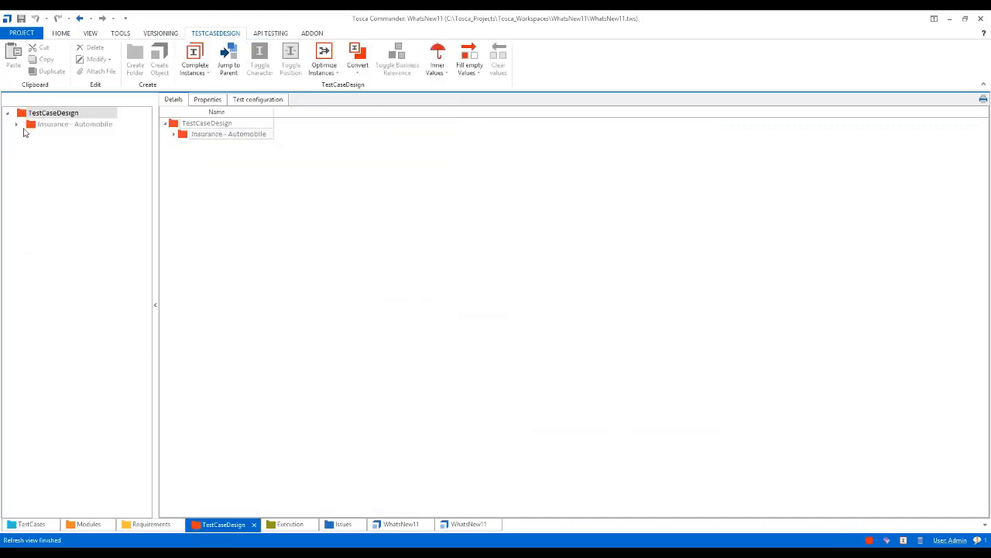
{"action": "left_click", "coordinate": [17, 126]}
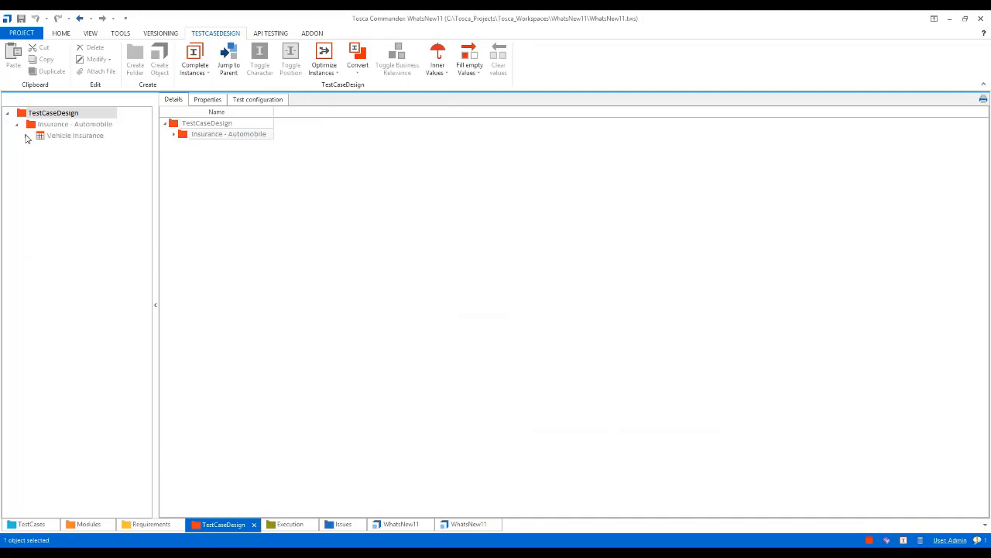
{"action": "left_click", "coordinate": [26, 136]}
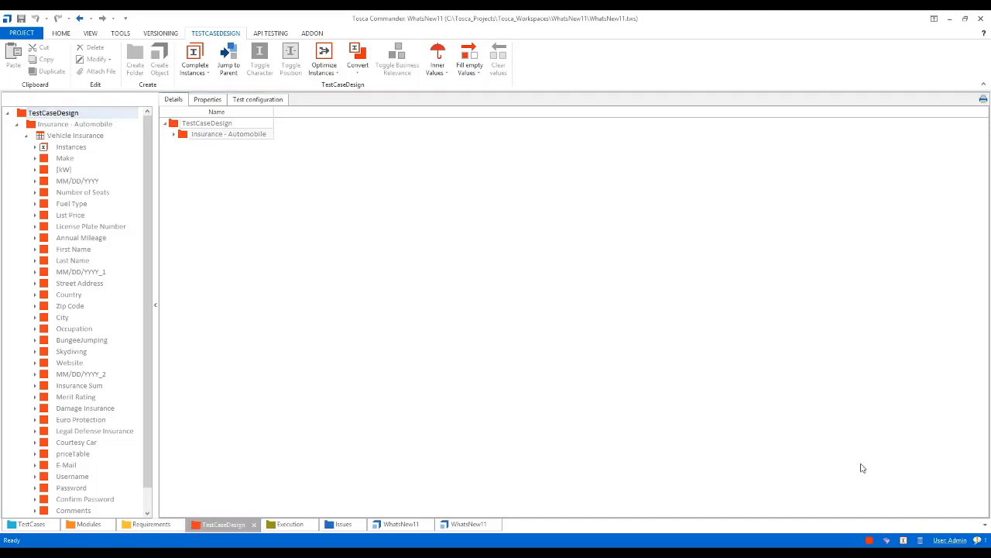
Check out the TestPlanning folder of the WhatsNew11 project and create a session in it
{"action": "left_click", "coordinate": [395, 524]}
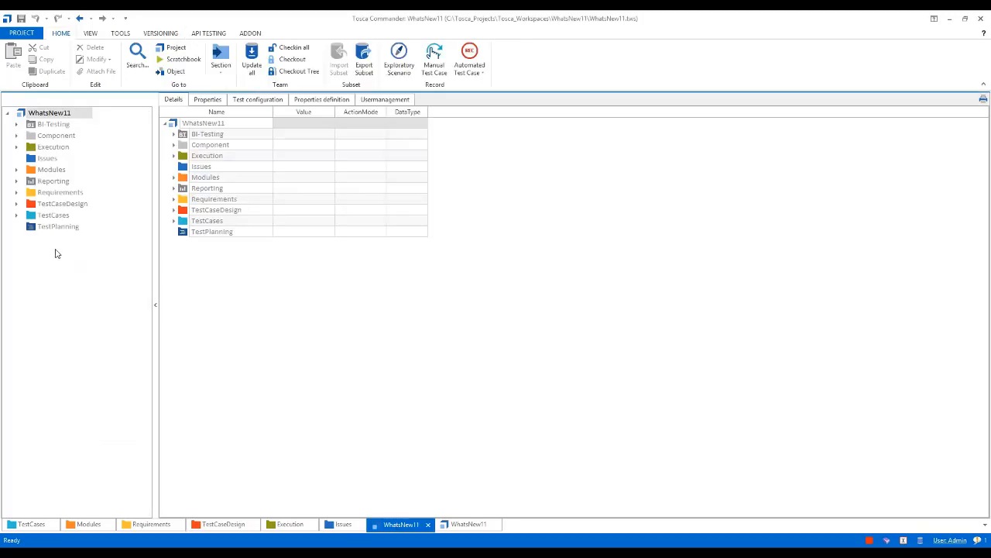
{"action": "left_click", "coordinate": [55, 227]}
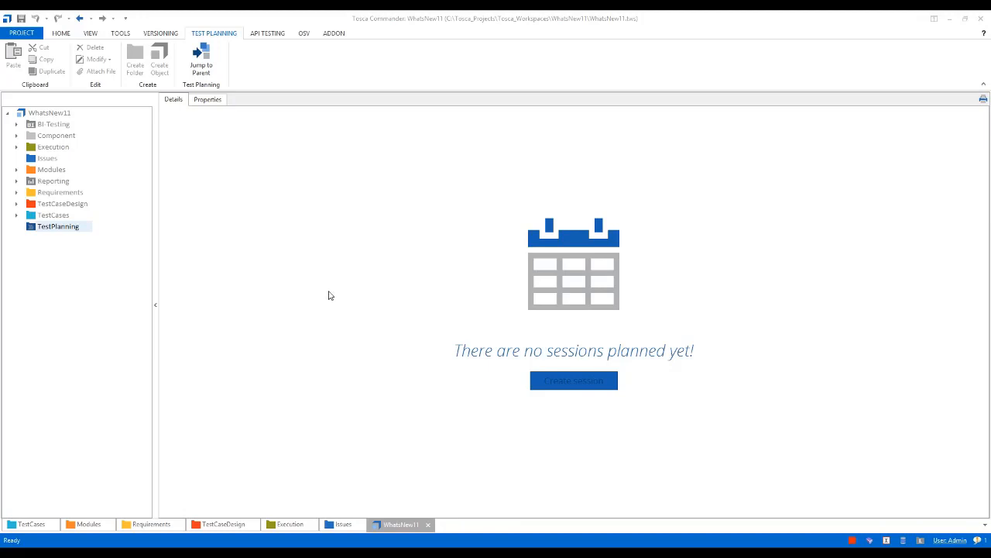
{"action": "left_click", "coordinate": [55, 228]}
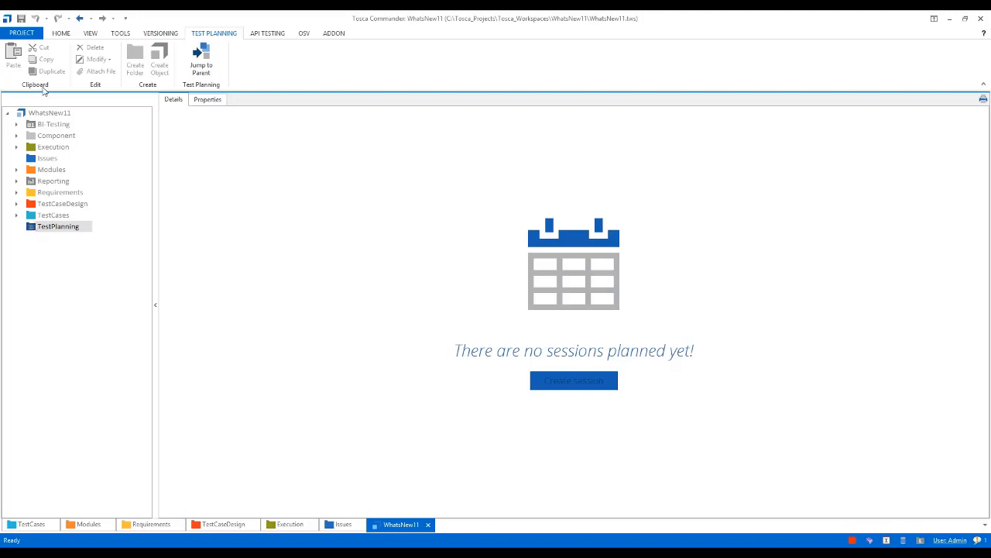
{"action": "left_click", "coordinate": [61, 34]}
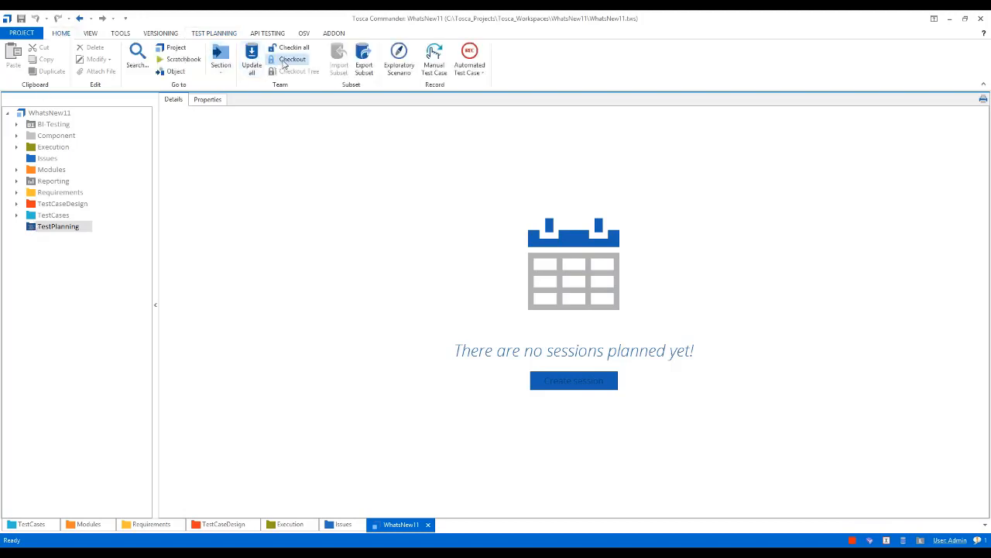
{"action": "left_click", "coordinate": [251, 62]}
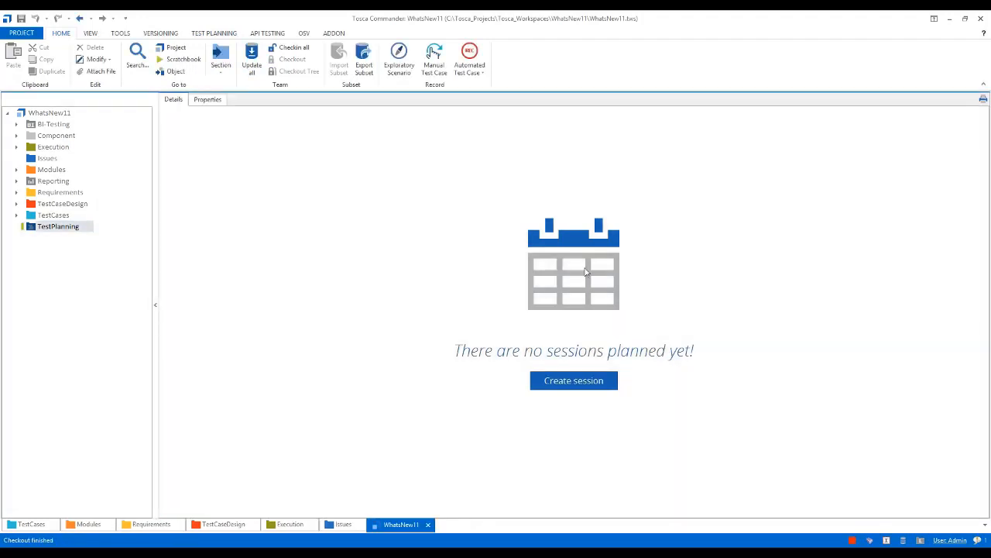
{"action": "left_click", "coordinate": [587, 382]}
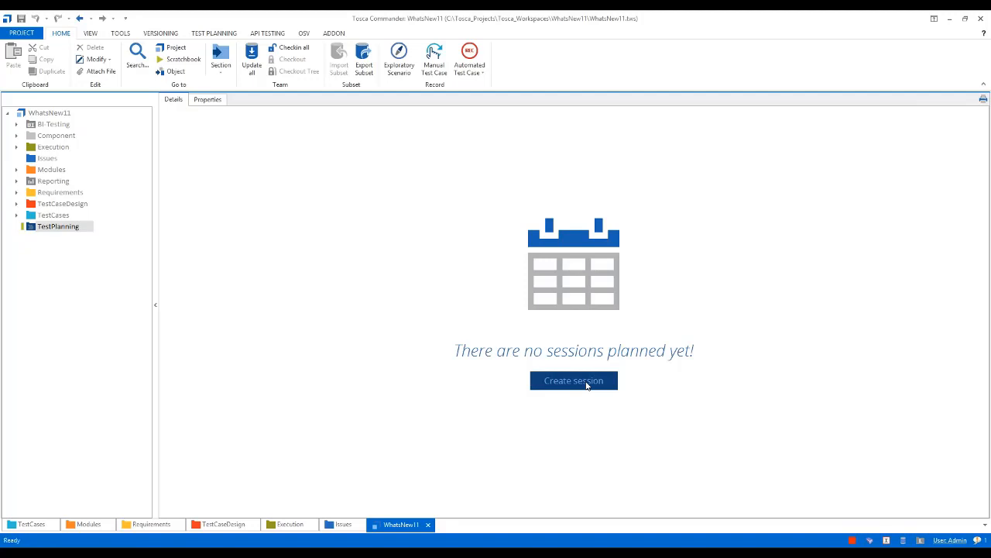
{"action": "left_click", "coordinate": [587, 385]}
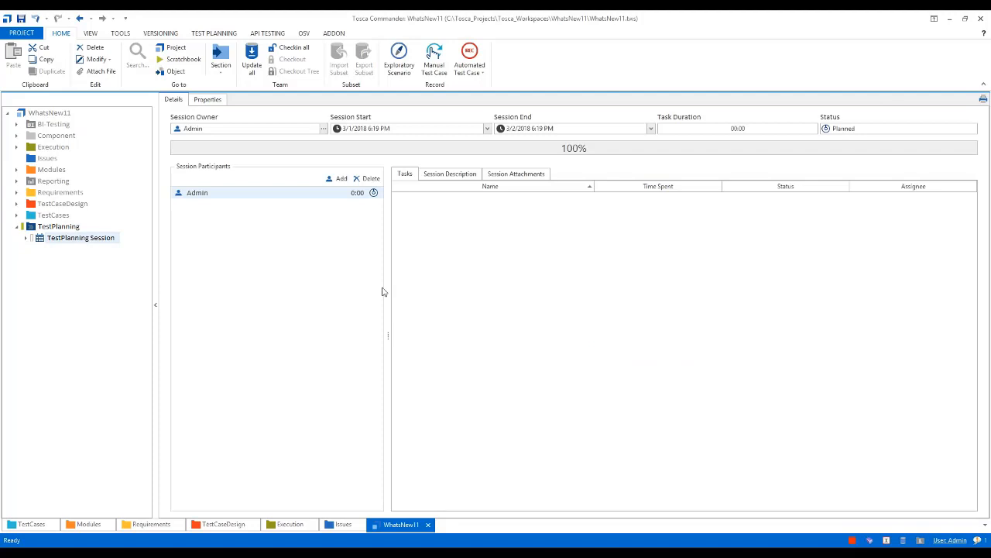
View the description and attachments areas of the new test planning session
{"action": "left_click", "coordinate": [443, 177]}
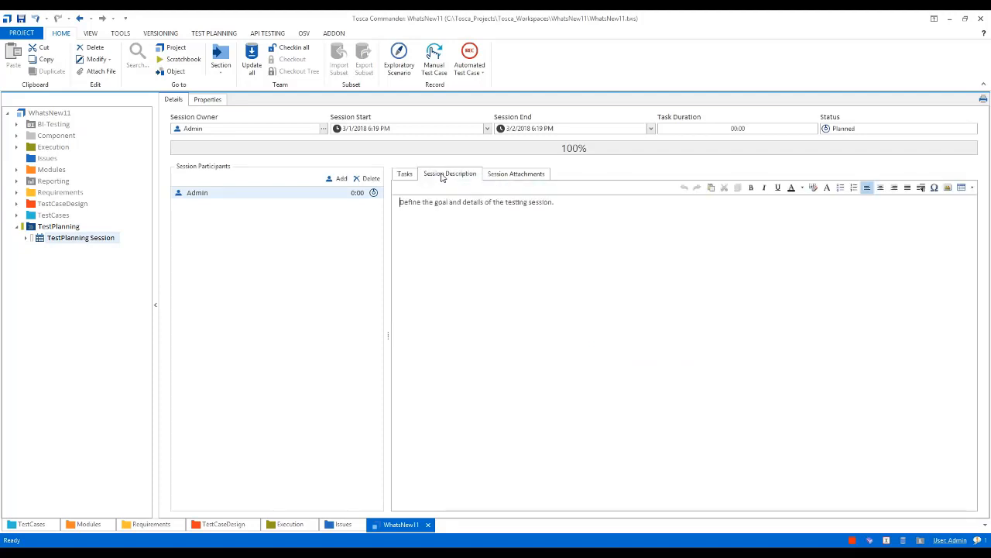
{"action": "left_click", "coordinate": [519, 177]}
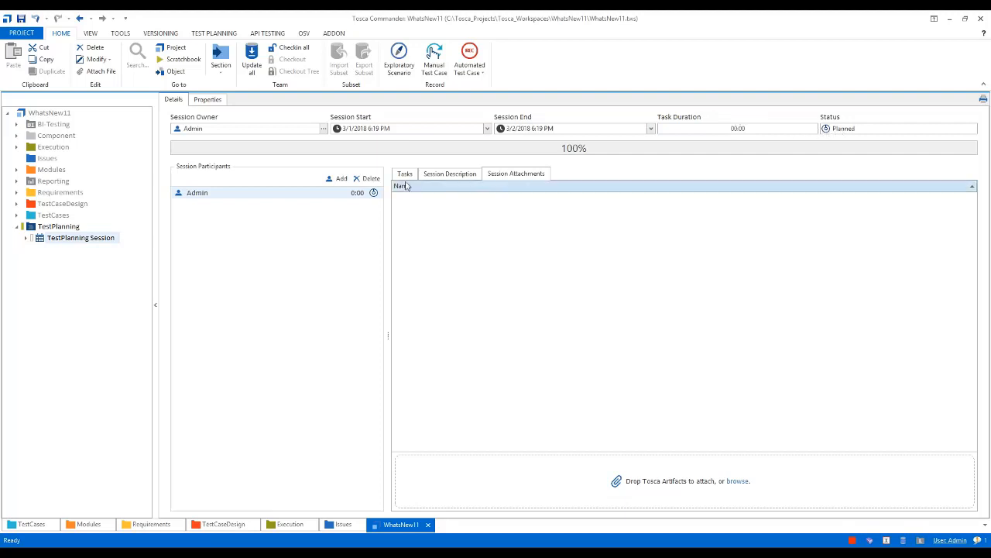
{"action": "left_click", "coordinate": [59, 241]}
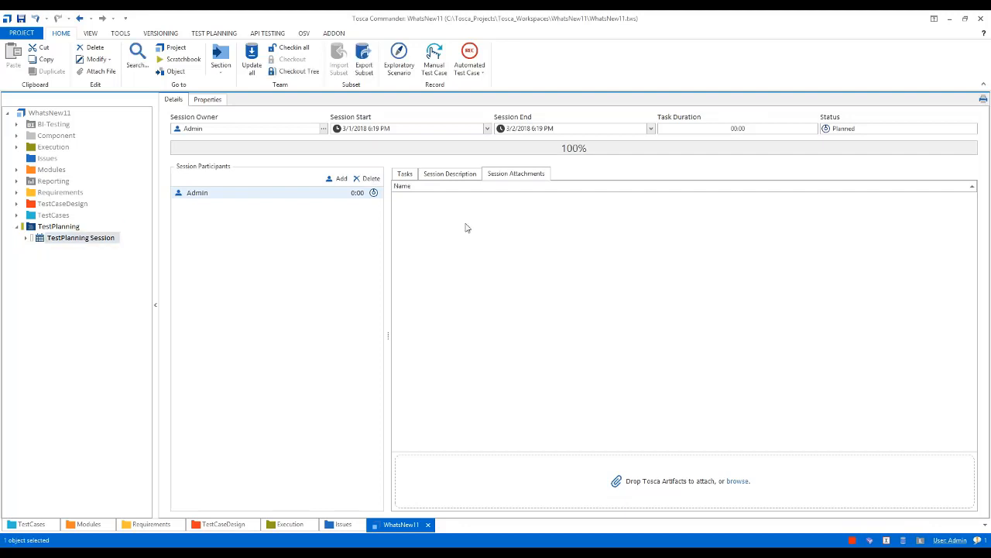
Replace the session description's placeholder with: Requirement to add a new fuel type "Hybrid" for vehichle type Automobile
{"action": "left_click", "coordinate": [449, 175]}
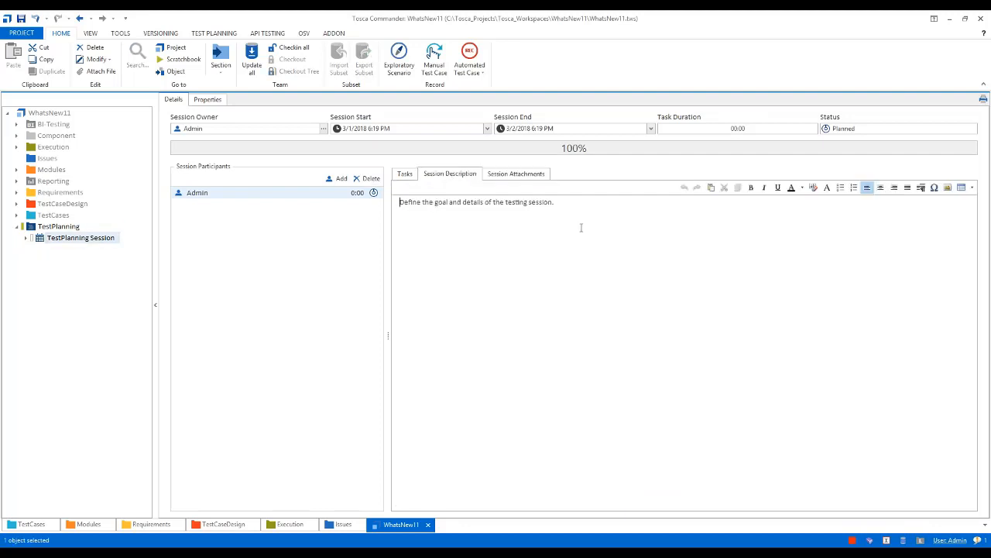
{"action": "key", "text": "ctrl+a"}
{"action": "key", "text": "Delete"}
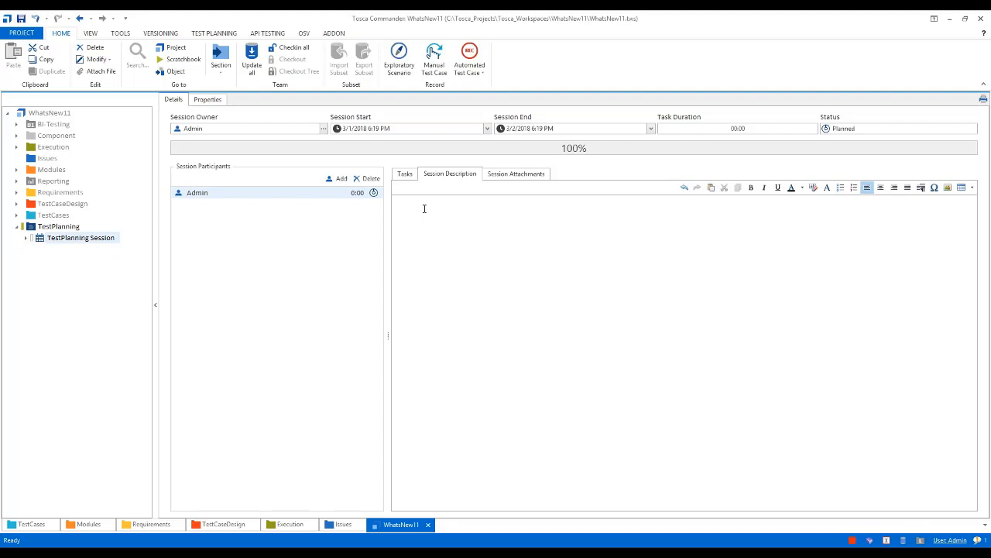
{"action": "type", "text": "Requirement to uadd a new fuel type \"Hybrid\" for vehichle "}
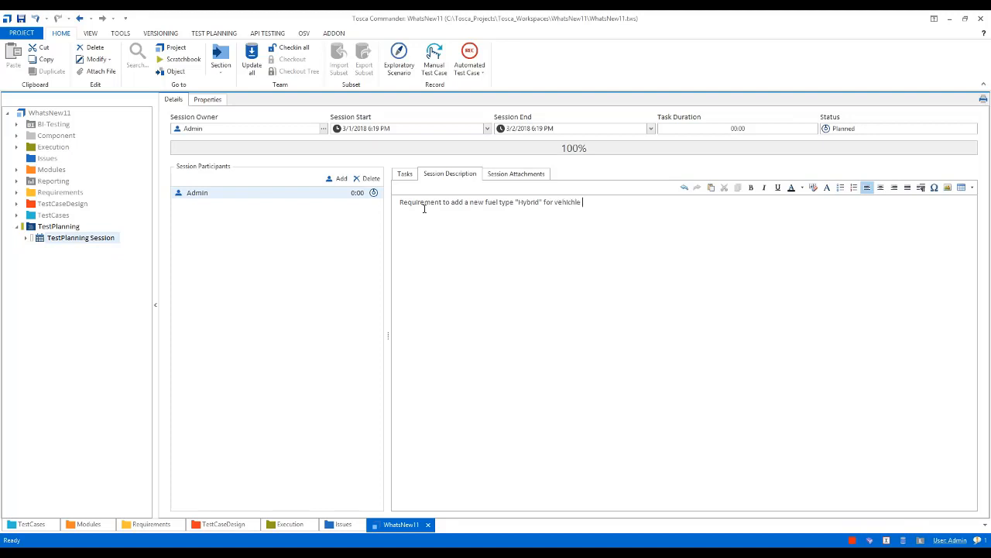
{"action": "type", "text": "type Automobile"}
Make the word Hybrid bold in the session description and end the sentence with a period
{"action": "double_click", "coordinate": [528, 202]}
{"action": "left_click", "coordinate": [750, 188]}
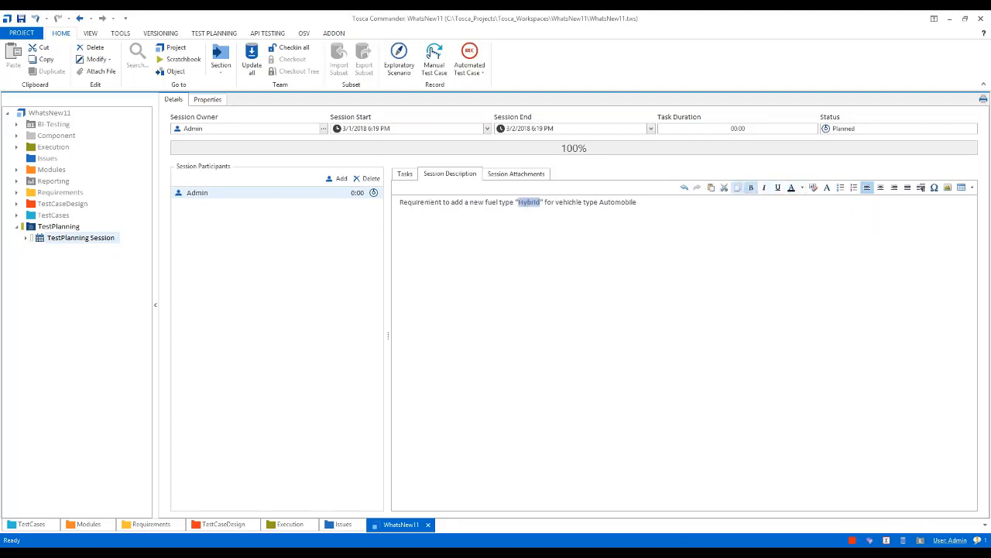
{"action": "left_click", "coordinate": [661, 229]}
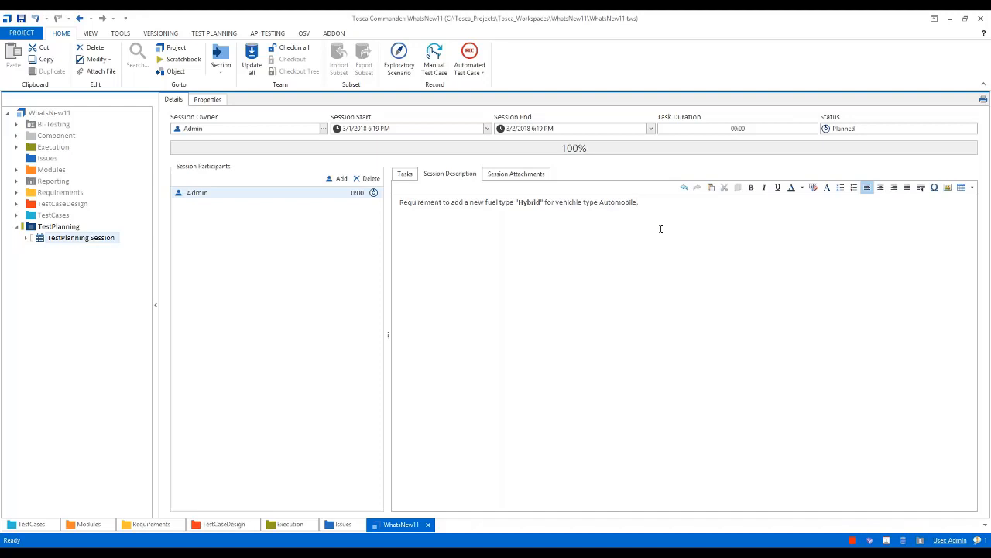
Add the line "Ref JIRA ID - 840" below the first sentence of the session description
{"action": "type", "text": "Ref JIRA ID - 840"}
{"action": "left_click", "coordinate": [507, 175]}
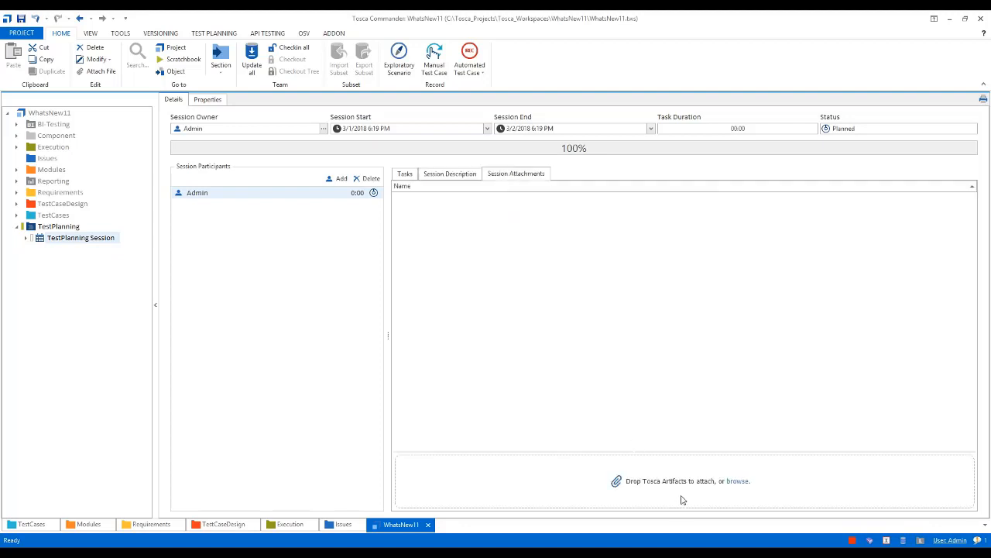
{"action": "left_click", "coordinate": [441, 178]}
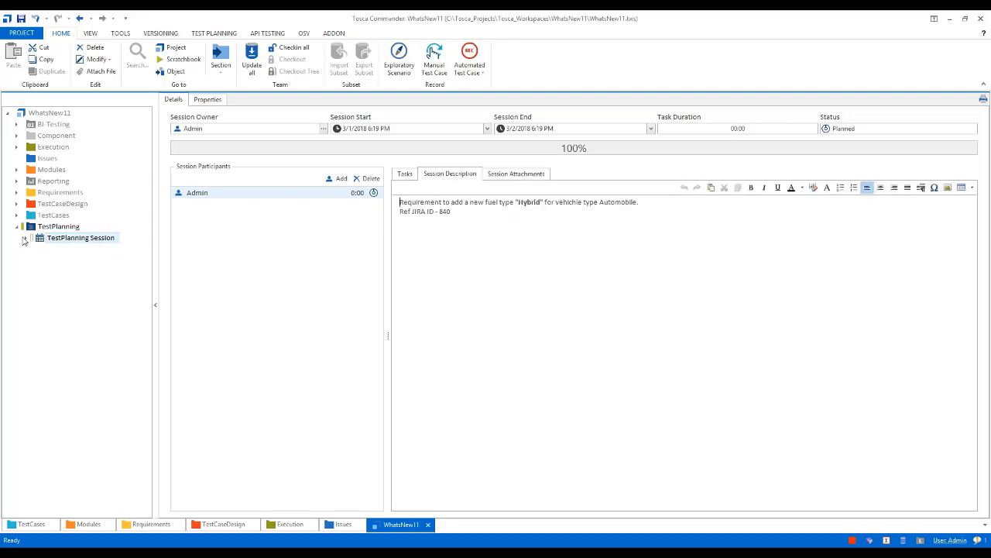
Create a test planning task named "Update Requirement" under the Admin participant of the session
{"action": "left_click", "coordinate": [25, 239]}
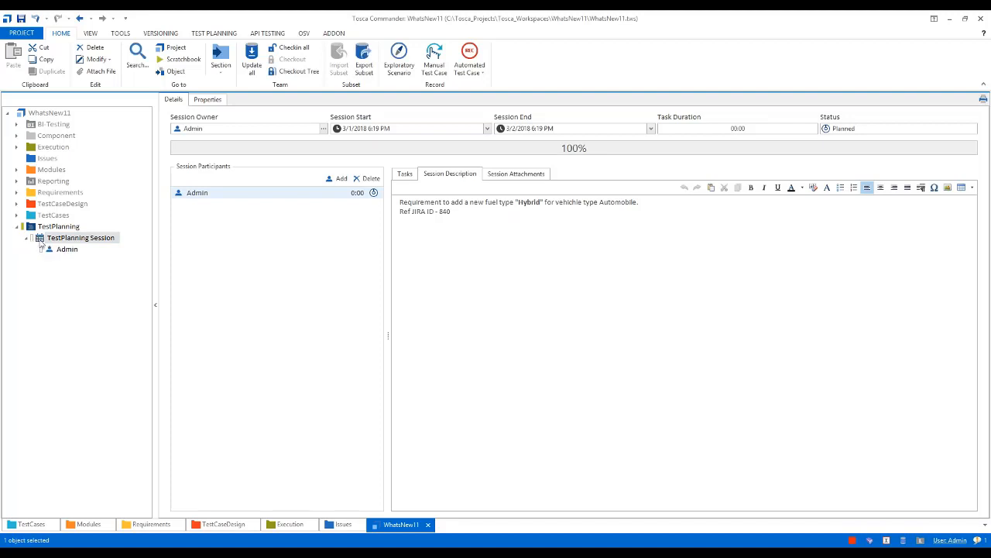
{"action": "left_click", "coordinate": [55, 253]}
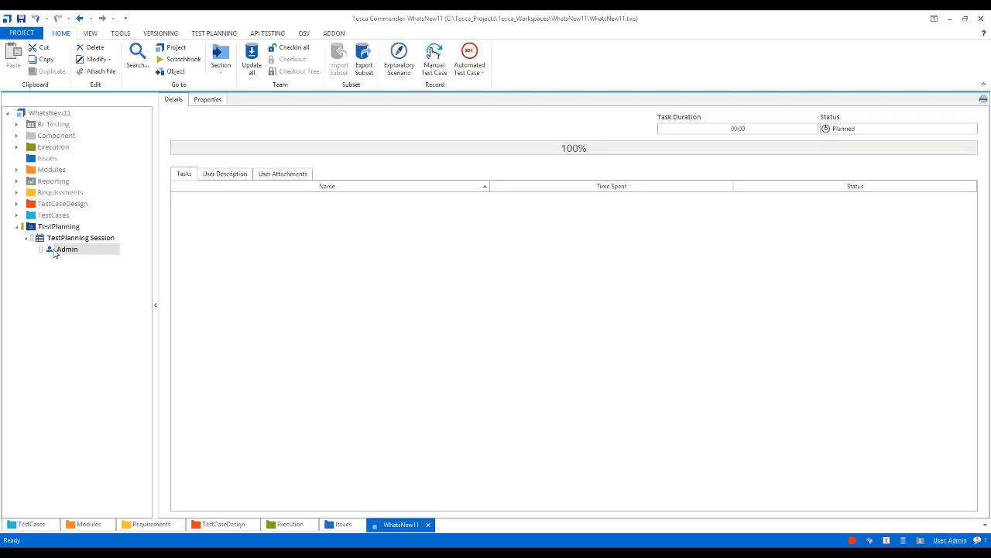
{"action": "left_click", "coordinate": [55, 252]}
{"action": "right_click", "coordinate": [51, 252]}
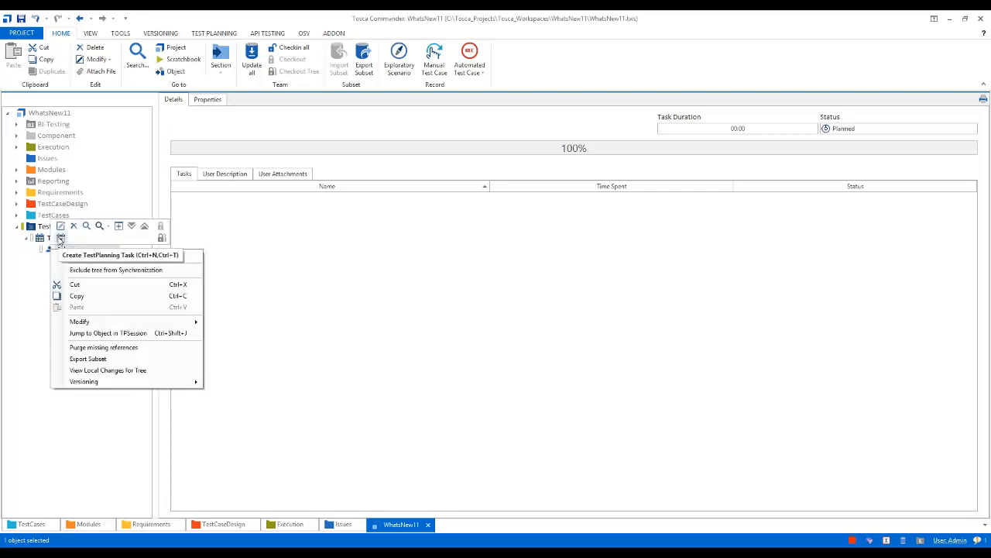
{"action": "left_click", "coordinate": [48, 251]}
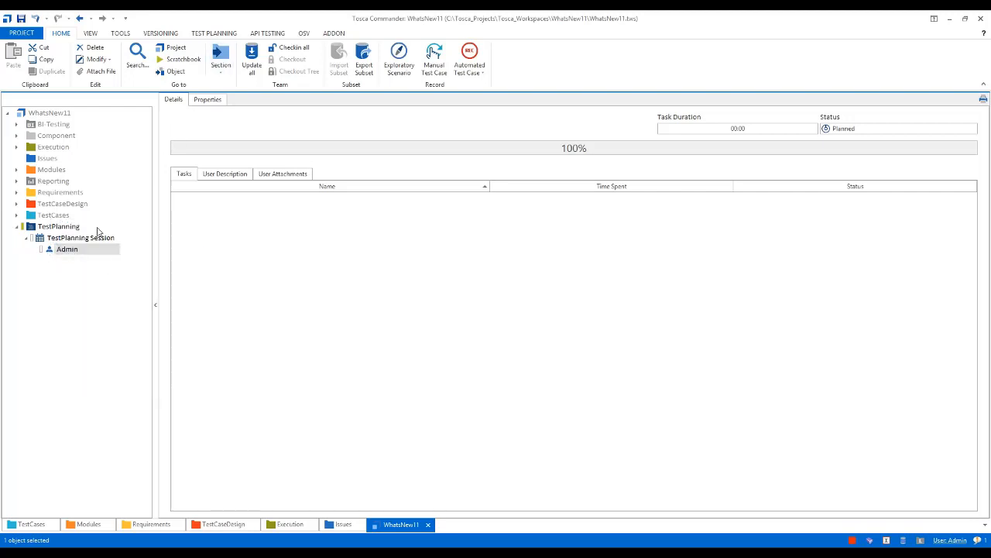
{"action": "left_click", "coordinate": [217, 33]}
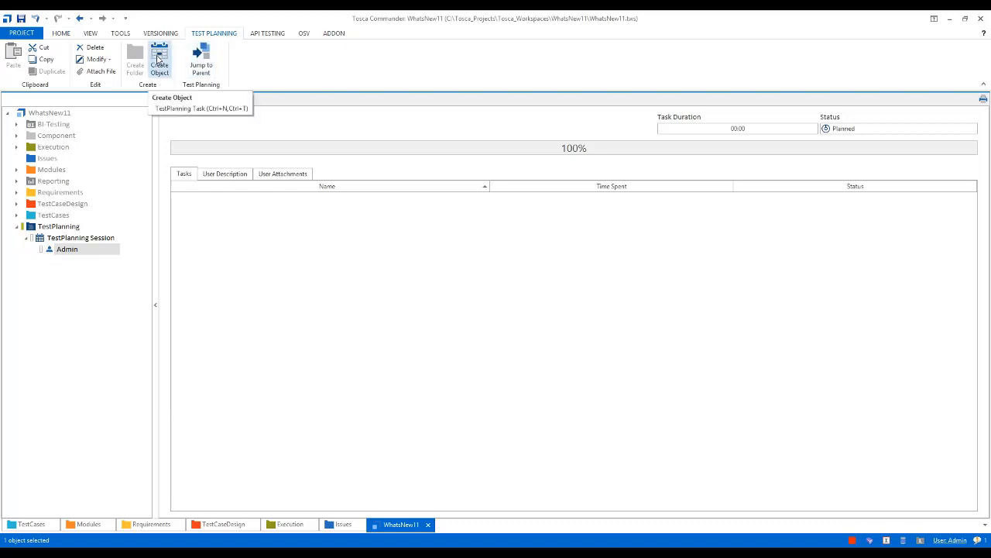
{"action": "left_click", "coordinate": [158, 61]}
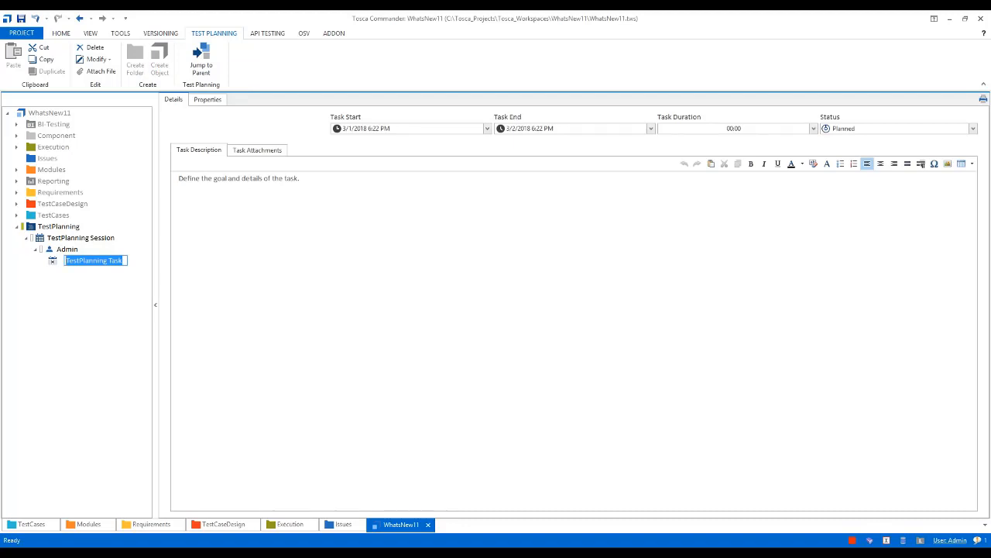
{"action": "type", "text": "Update"}
{"action": "type", "text": " Req"}
{"action": "type", "text": "uireme"}
{"action": "type", "text": "nt"}
{"action": "key", "text": "Return"}
Replace the task description's placeholder with: Update US01 to add a new fuel type "Hybrid"
{"action": "key", "text": "ctrl+a"}
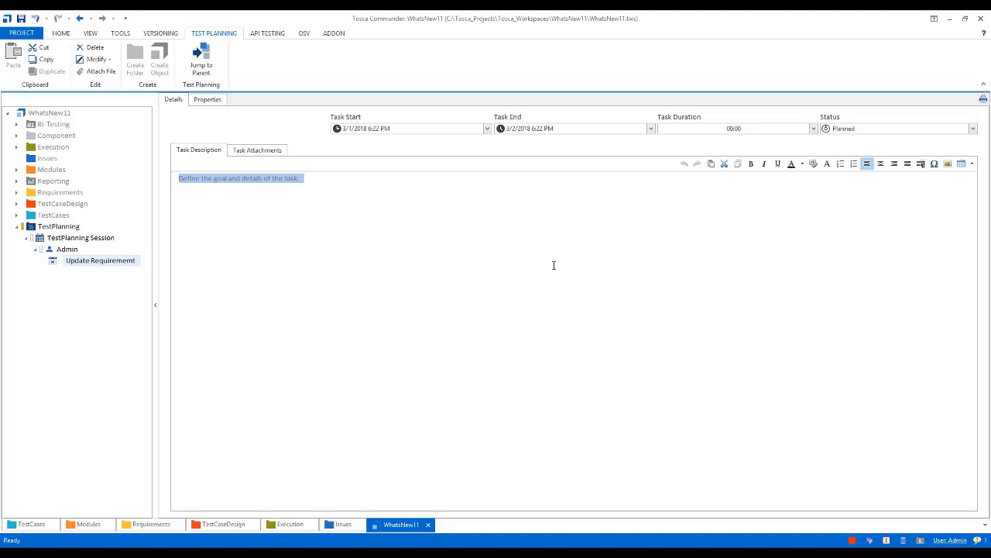
{"action": "type", "text": "U"}
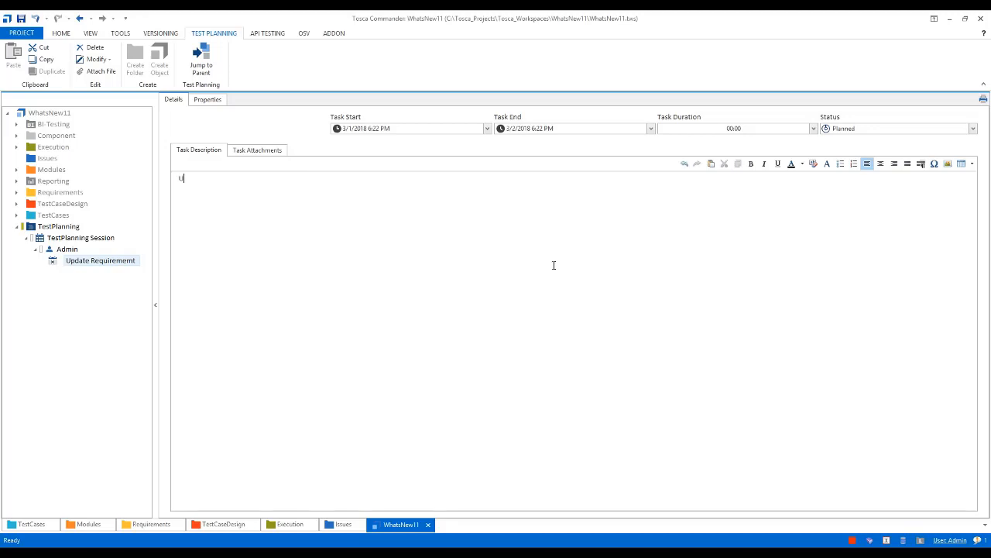
{"action": "type", "text": "pdate US01 to add a new fuel type \"Hybrid\""}
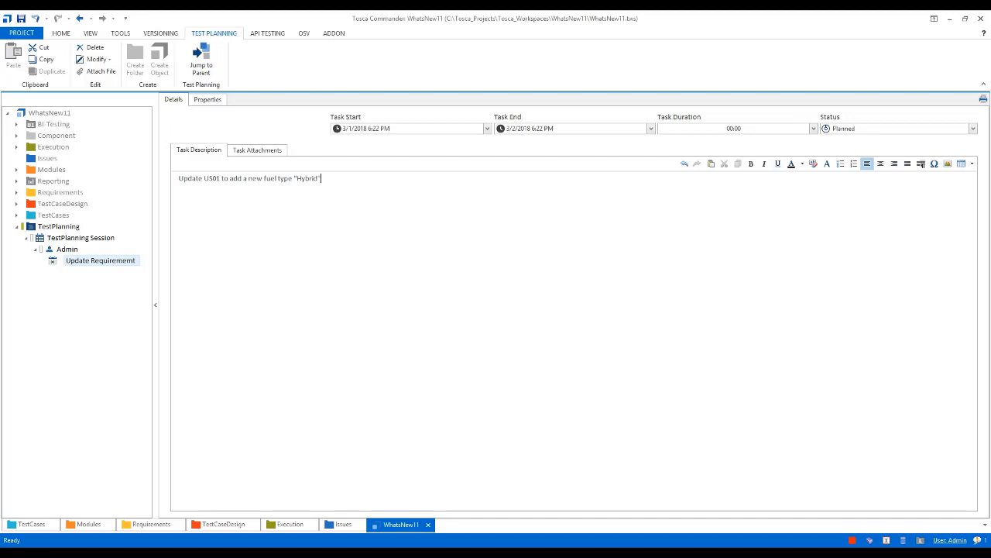
Attach the US 01 Automobile Insurance requirement to the Update Requirement task and return to its description
{"action": "left_click", "coordinate": [261, 150]}
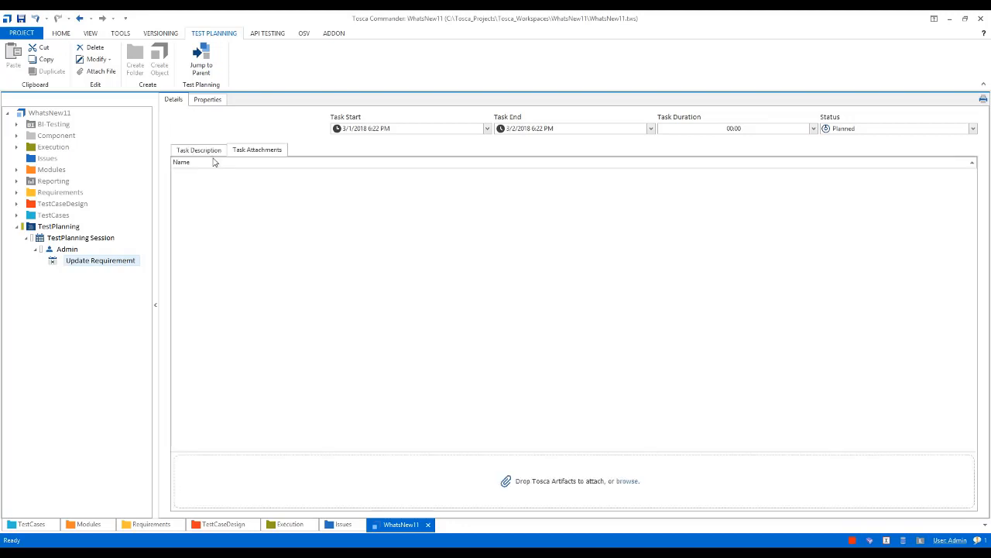
{"action": "left_click", "coordinate": [17, 193]}
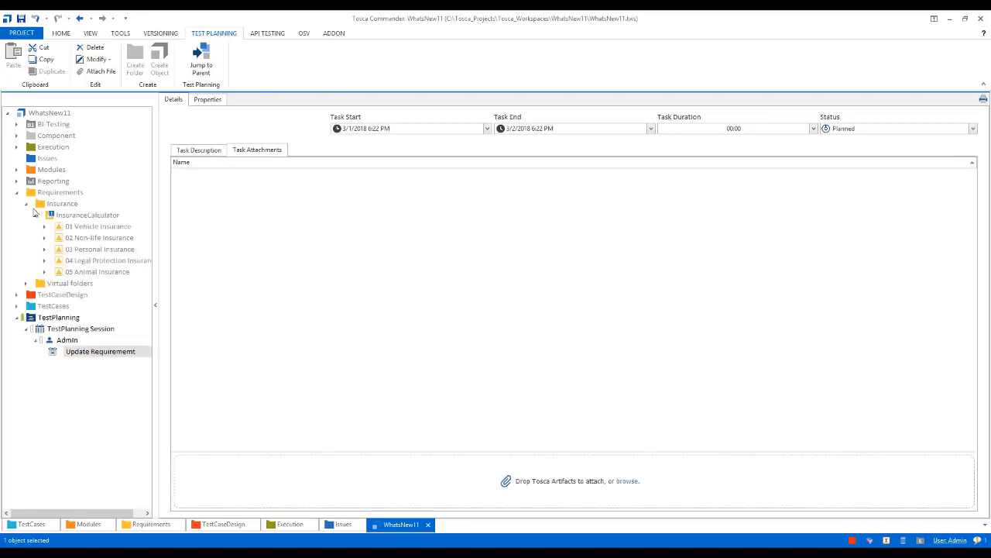
{"action": "left_click_drag", "start_coordinate": [58, 229], "coordinate": [537, 481]}
{"action": "left_click", "coordinate": [55, 239]}
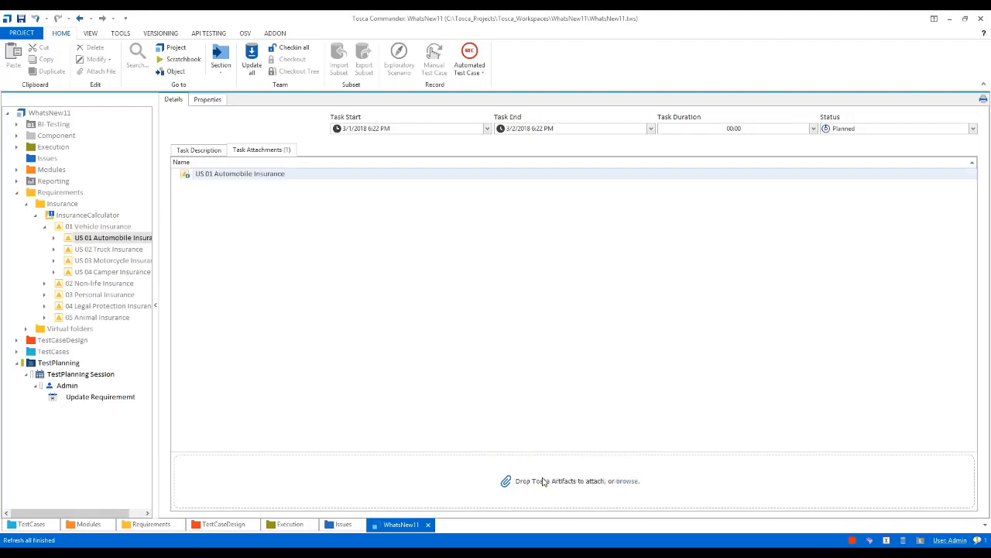
{"action": "left_click", "coordinate": [197, 151]}
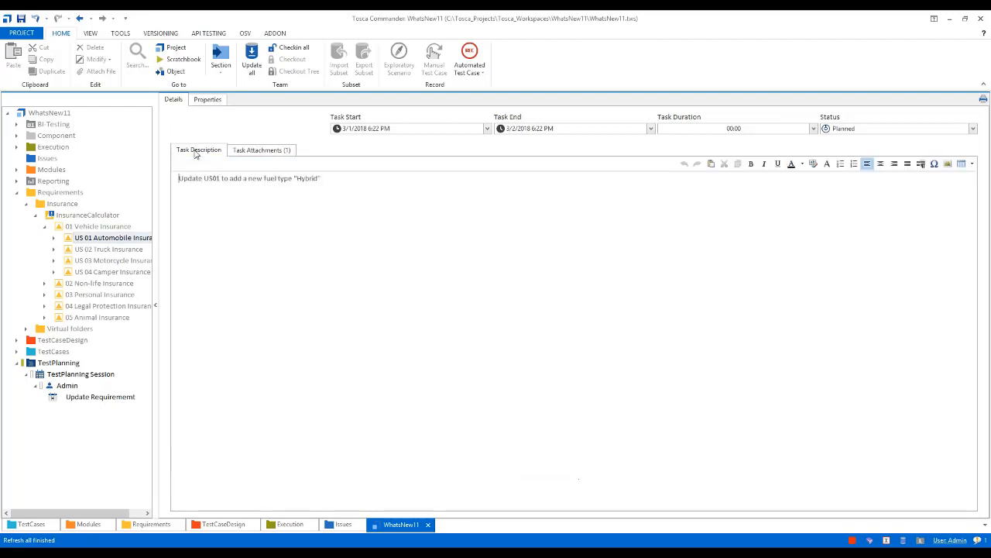
Add a second participant to the TestPlanning Session and assign the suggested project user by name
{"action": "left_click", "coordinate": [36, 386]}
{"action": "left_click", "coordinate": [39, 377]}
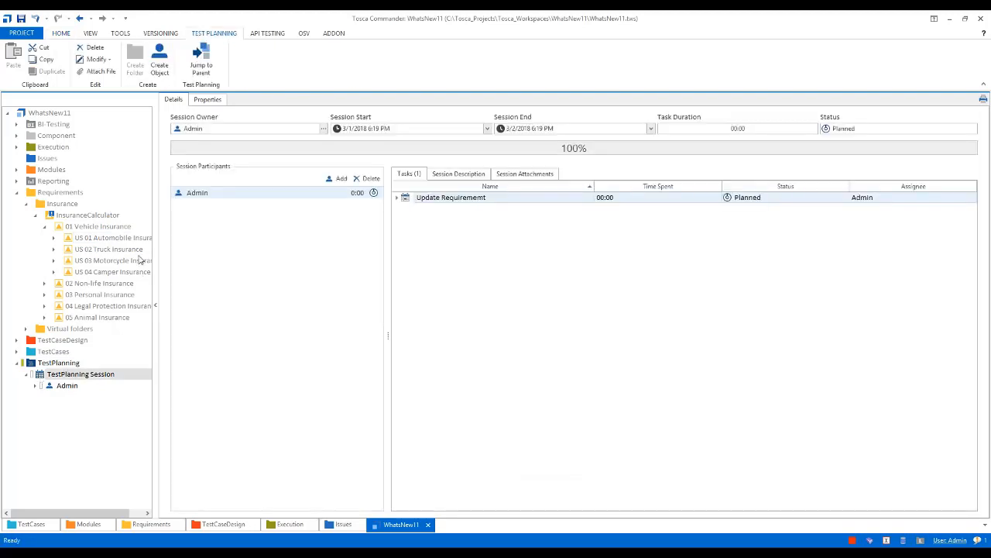
{"action": "mouse_move", "coordinate": [140, 261]}
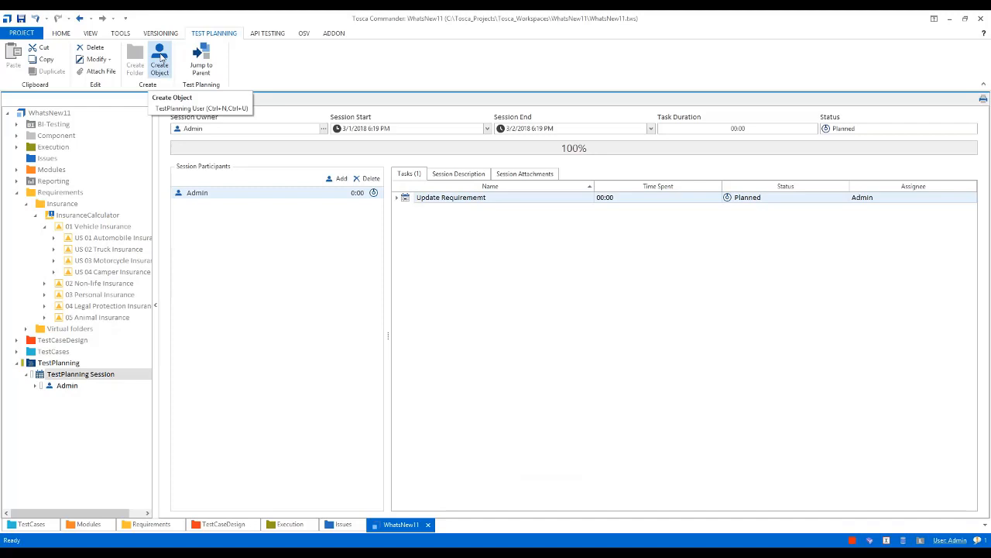
{"action": "right_click", "coordinate": [41, 374]}
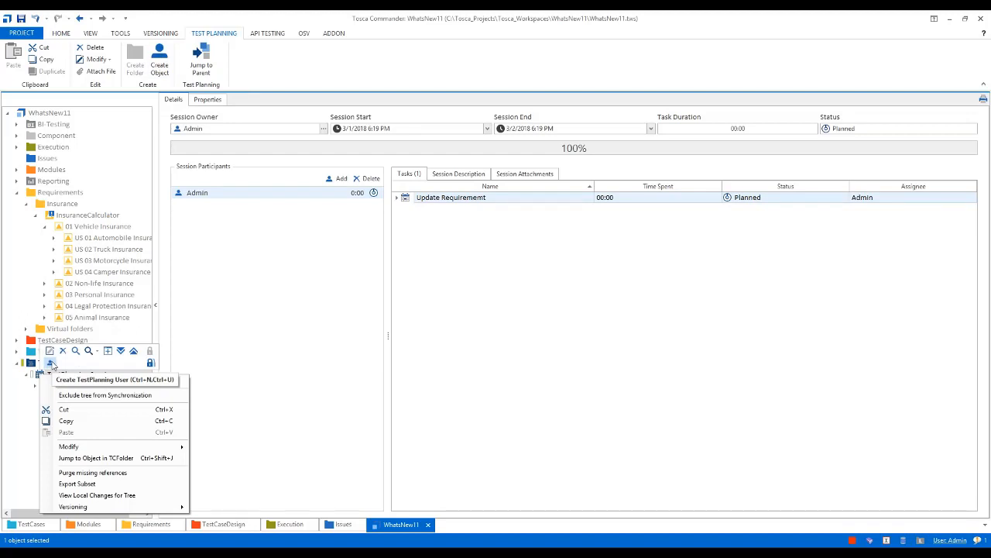
{"action": "left_click", "coordinate": [51, 364]}
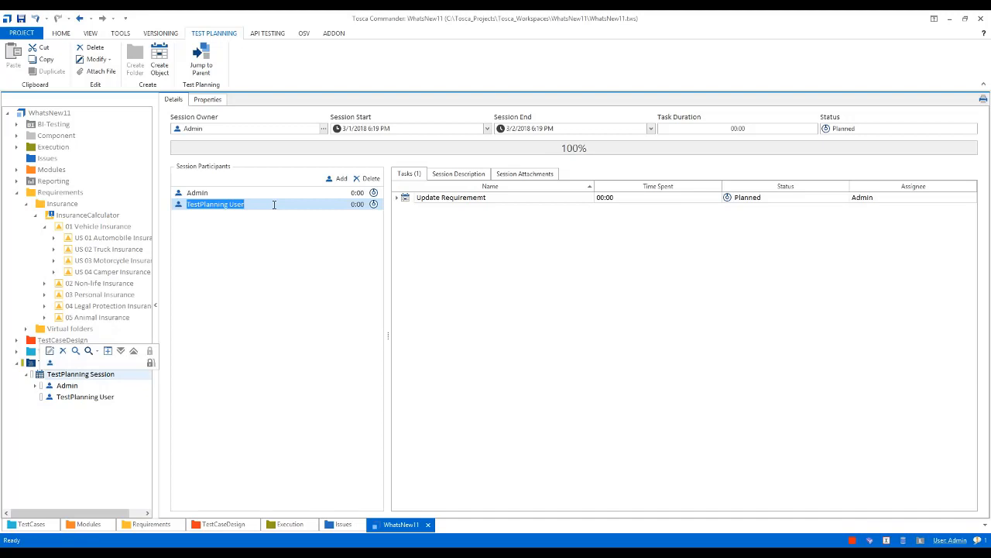
{"action": "type", "text": "Yogesh"}
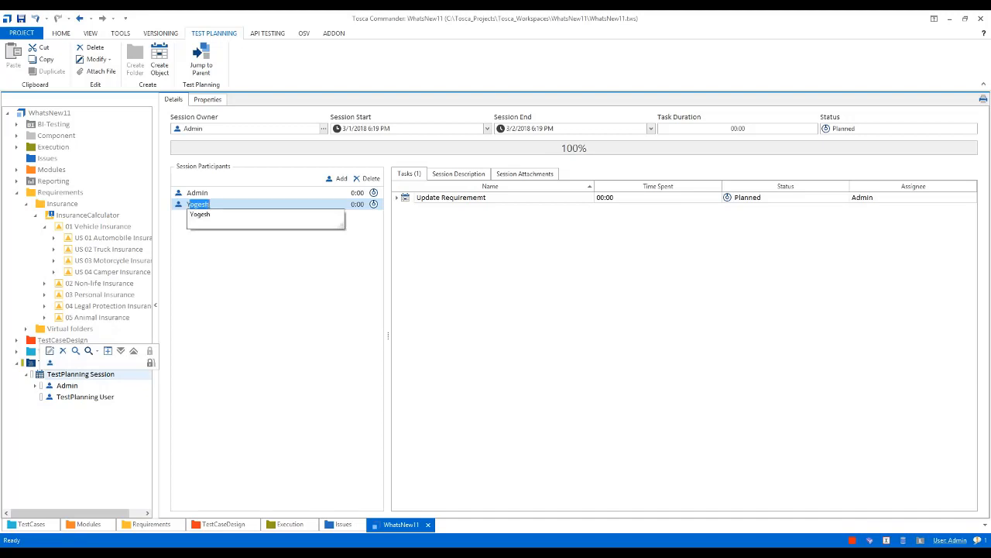
{"action": "left_click", "coordinate": [210, 221]}
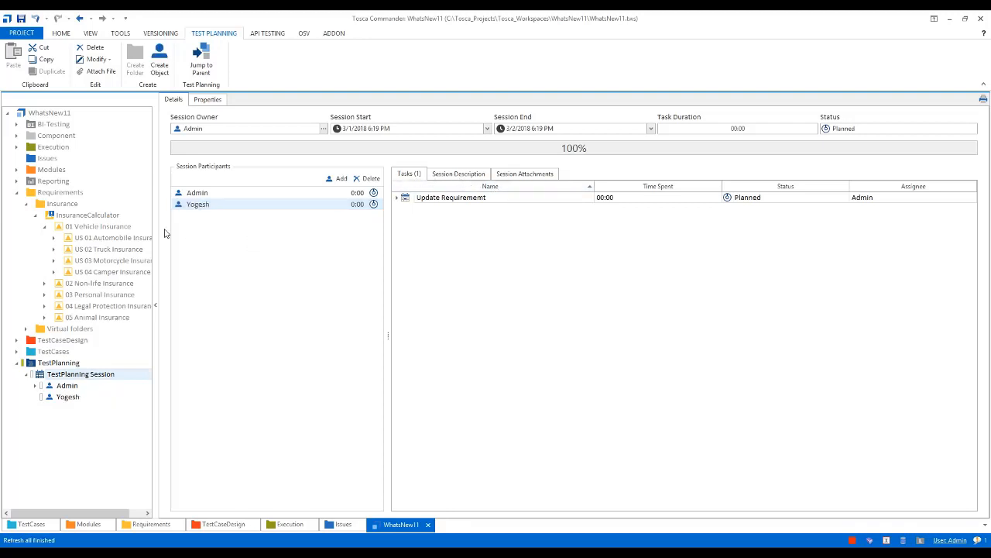
Create a test planning task with the default name under the second session participant
{"action": "left_click", "coordinate": [58, 399]}
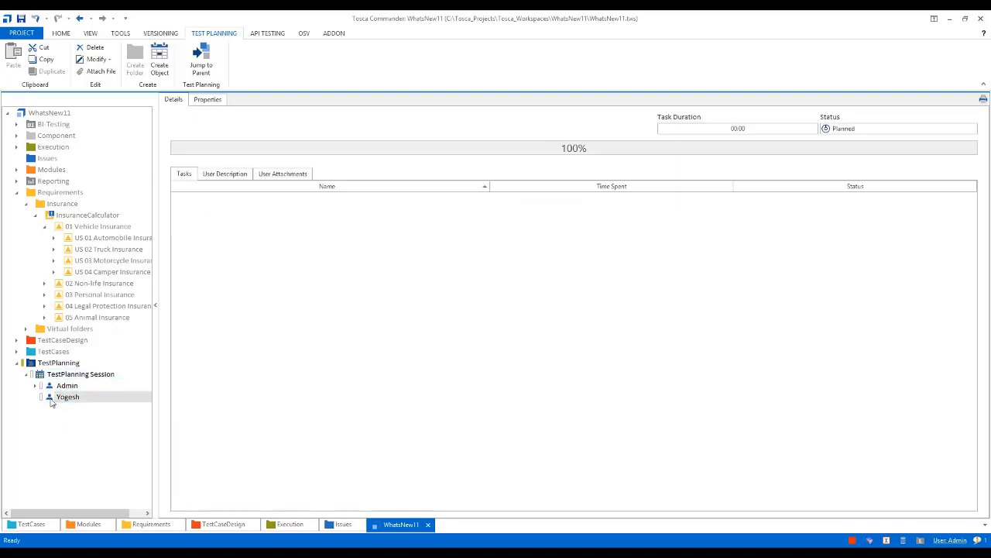
{"action": "left_click", "coordinate": [86, 397]}
{"action": "left_click", "coordinate": [160, 62]}
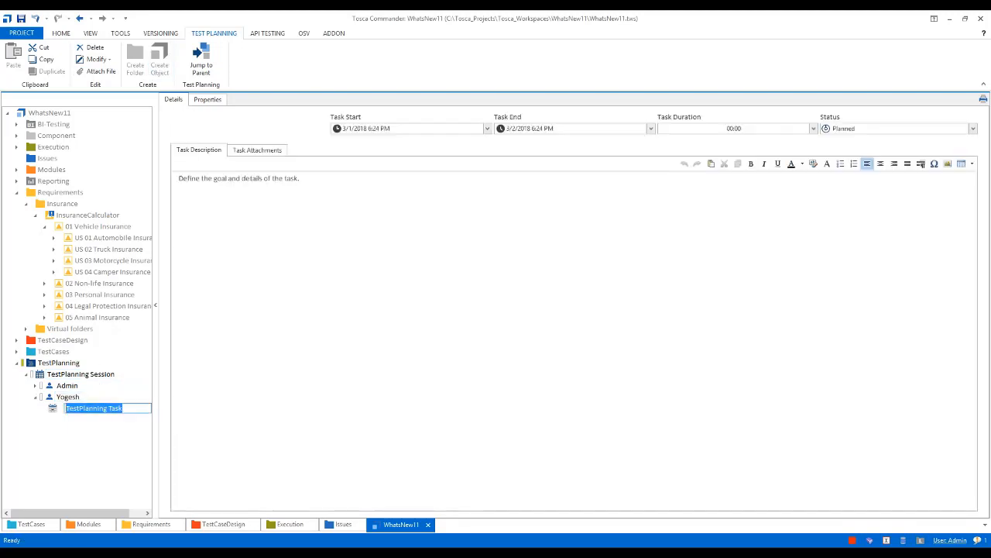
Replace the task description's placeholder with: 1. Perform API test case to verify new fuel type is coming in response
{"action": "left_click_drag", "start_coordinate": [308, 182], "coordinate": [174, 184]}
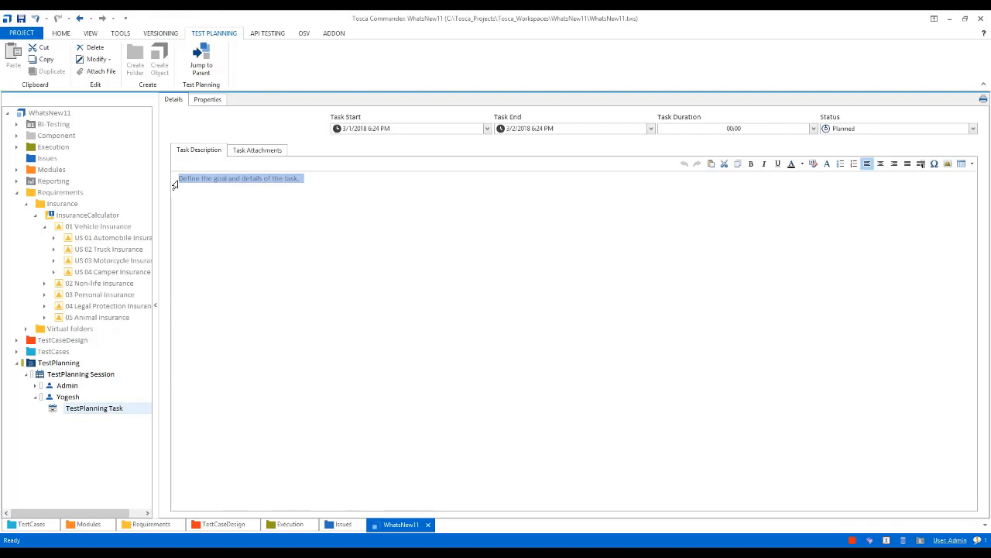
{"action": "type", "text": "Perform"}
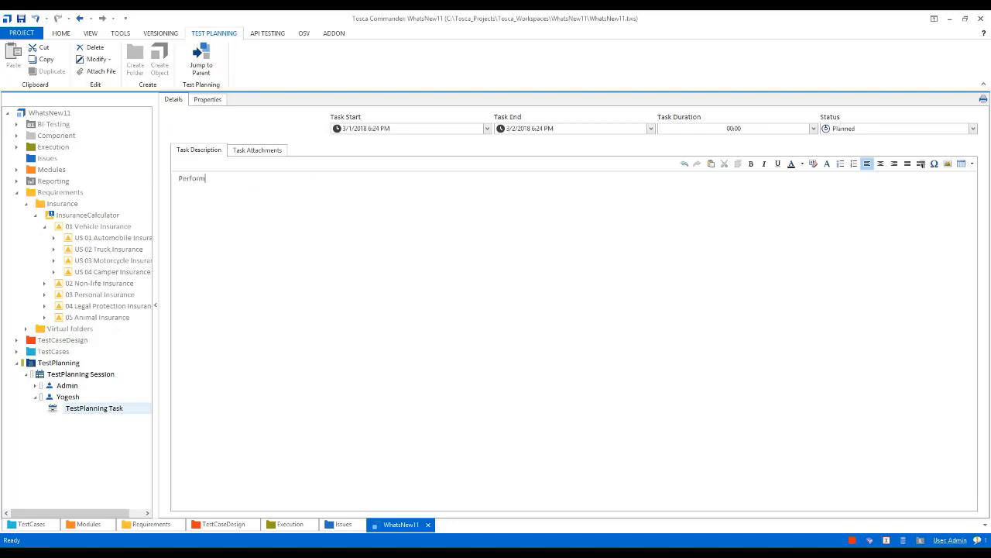
{"action": "type", "text": " API test case to verify new fuel type is c"}
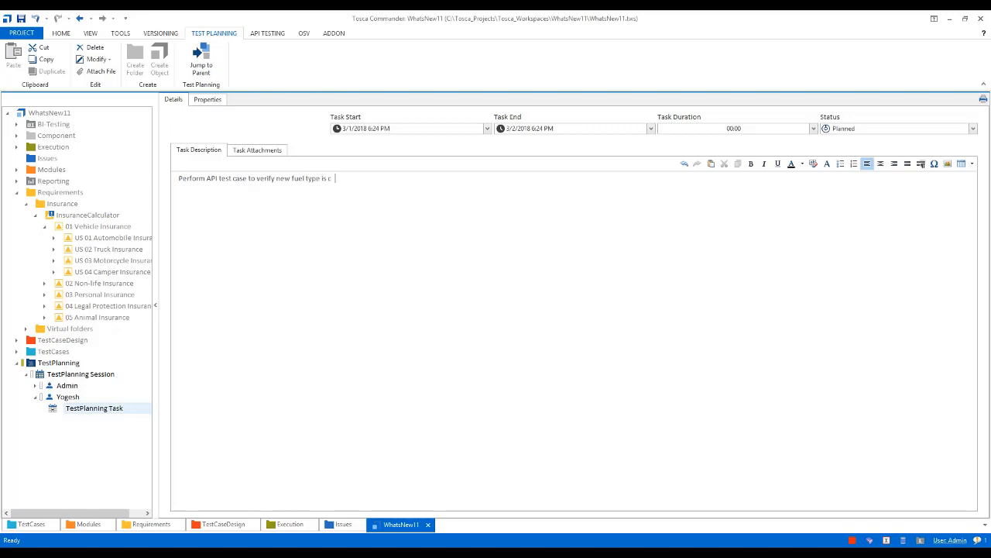
{"action": "type", "text": "oming"}
{"action": "type", "text": " in"}
{"action": "type", "text": " response."}
{"action": "type", "text": "1. "}
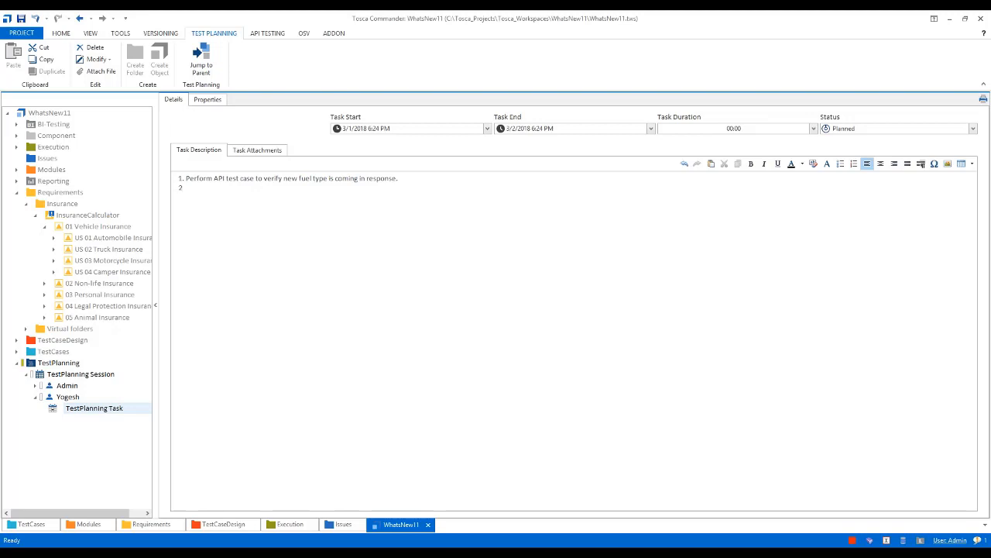
{"action": "type", "text": "Update API test cases"}
Create another task named "Update TCD sheet" under the second session participant
{"action": "left_click", "coordinate": [54, 398]}
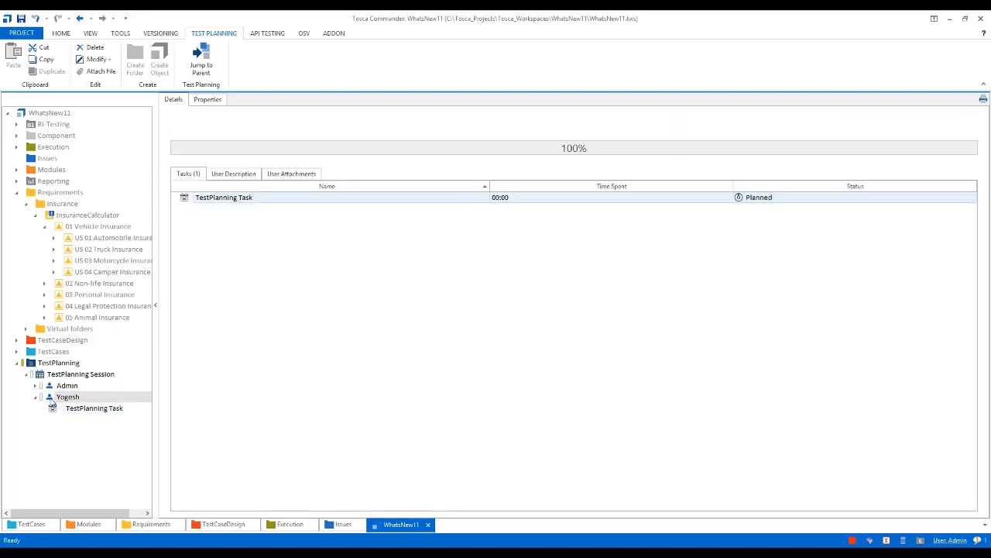
{"action": "right_click", "coordinate": [52, 398]}
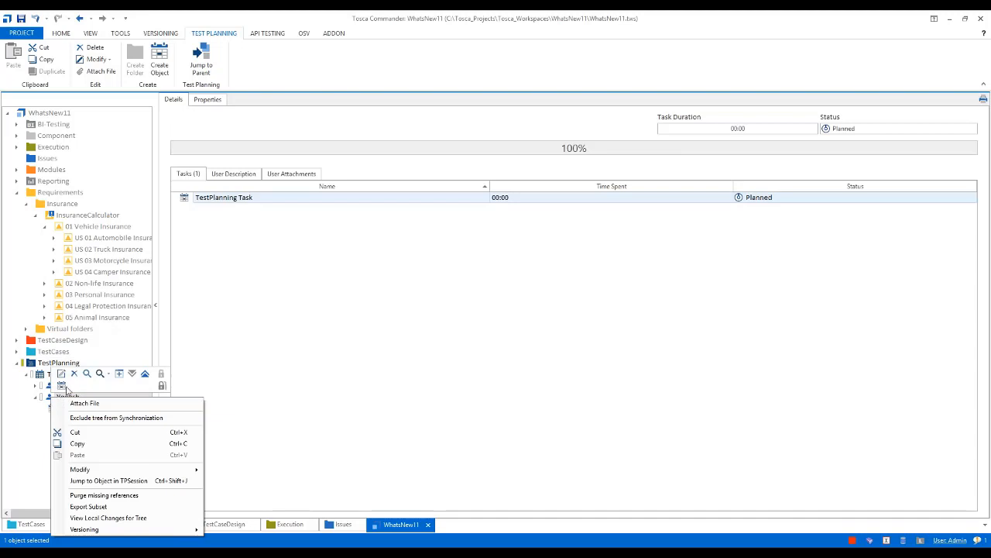
{"action": "left_click", "coordinate": [61, 385]}
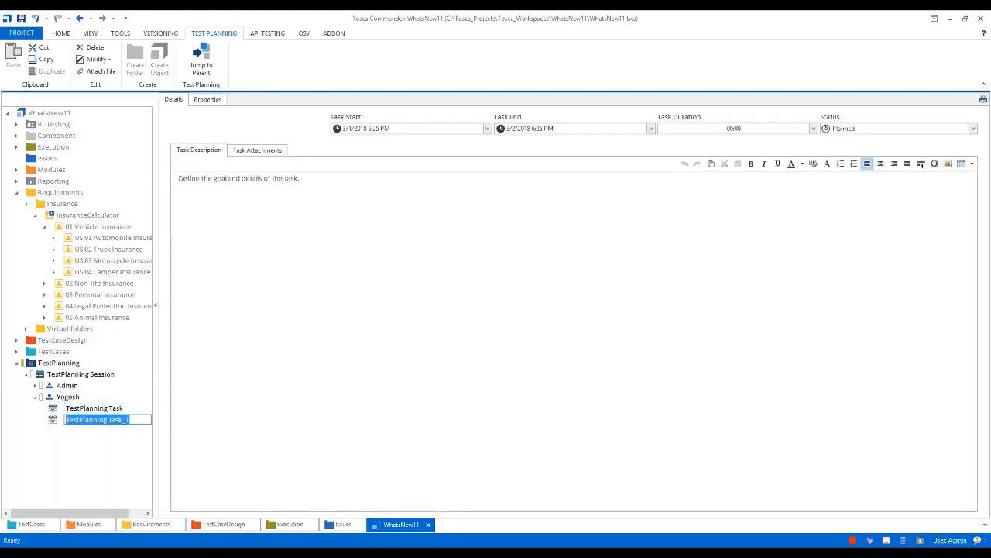
{"action": "type", "text": "U"}
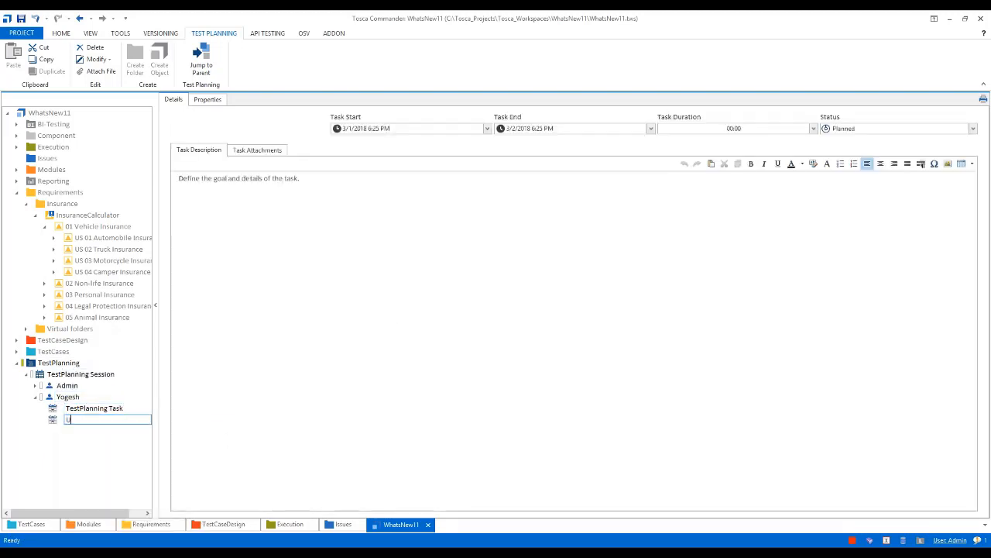
{"action": "type", "text": "pdate T"}
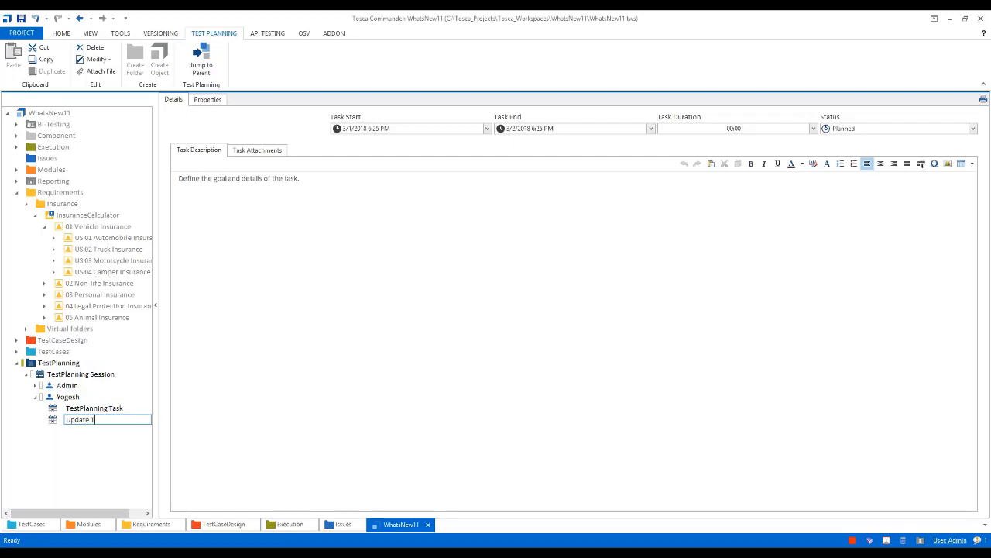
{"action": "type", "text": "CD sheet"}
Replace the new task's description placeholder with: Update the TCD sheet to add a instance for new fuel type "Hybrid"
{"action": "left_click", "coordinate": [309, 178]}
{"action": "left_click_drag", "start_coordinate": [309, 178], "coordinate": [178, 178]}
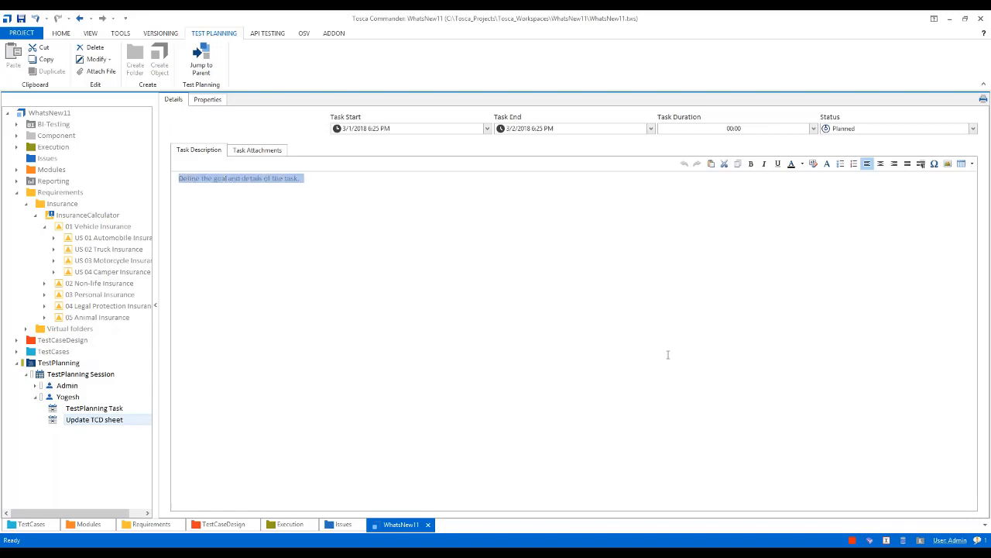
{"action": "type", "text": "Update the "}
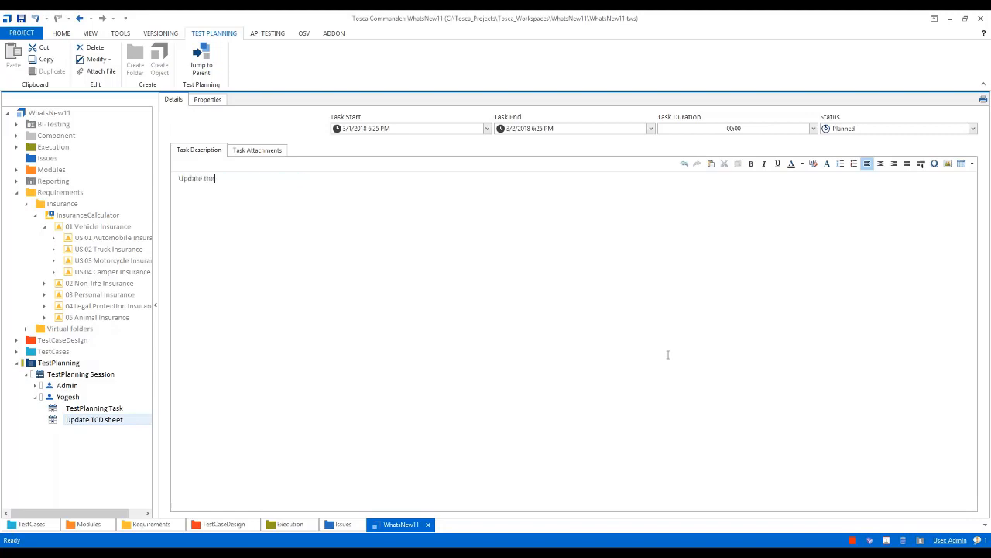
{"action": "type", "text": "TCD sheet to add a instance for new "}
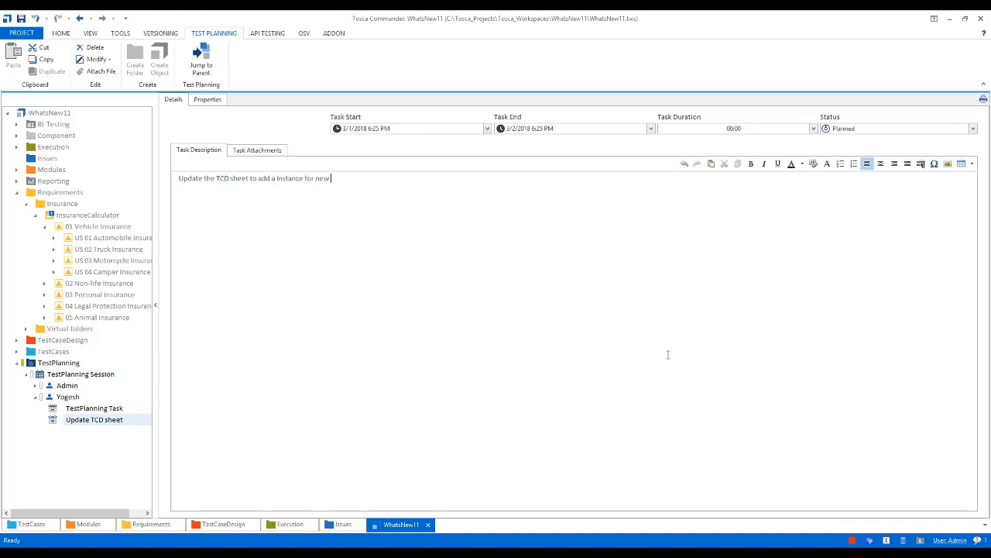
{"action": "type", "text": "fuel type \"Hybrid"}
Attach the Vehicle Insurance sheet from TestCaseDesign's Insurance - Automobile folder to the Update TCD sheet task and select its participant
{"action": "left_click", "coordinate": [254, 152]}
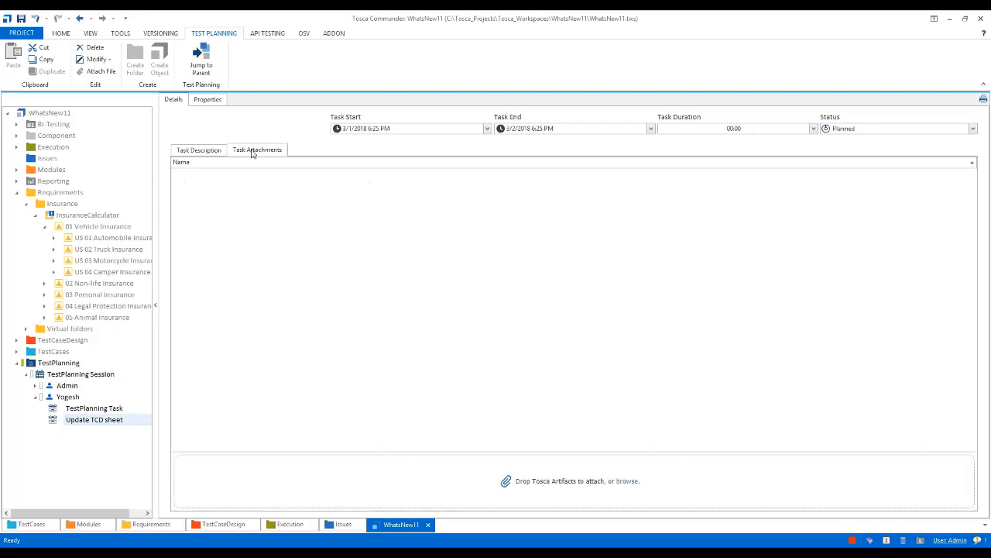
{"action": "left_click", "coordinate": [16, 193]}
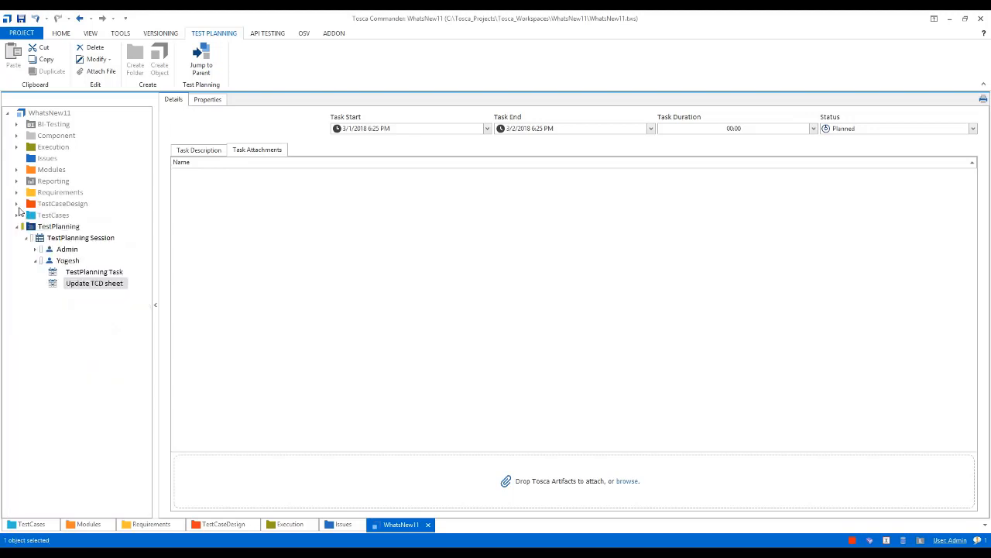
{"action": "left_click", "coordinate": [17, 204]}
{"action": "left_click_drag", "start_coordinate": [62, 226], "coordinate": [514, 482]}
{"action": "left_click", "coordinate": [67, 296]}
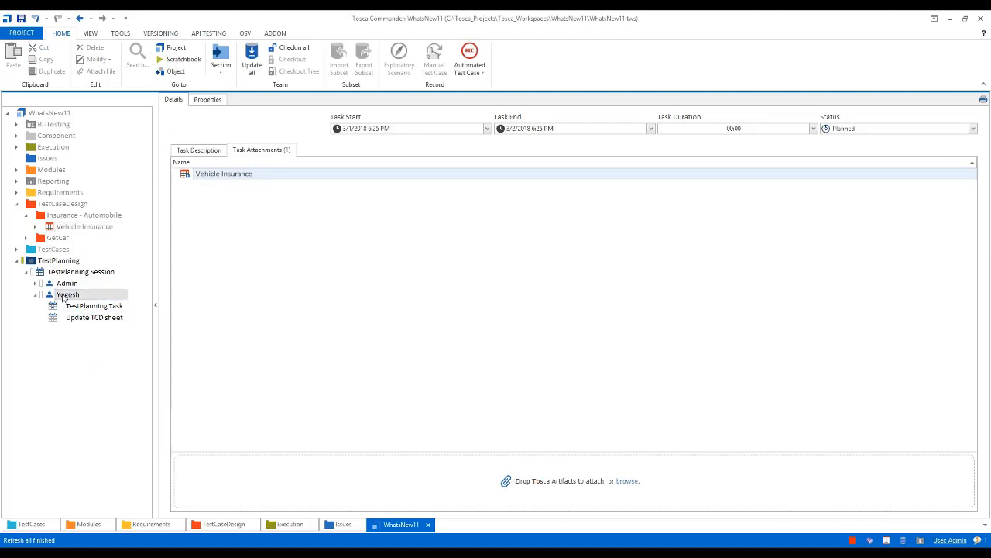
Create a third task named "Update Test cases" under the second session participant
{"action": "left_click", "coordinate": [17, 204]}
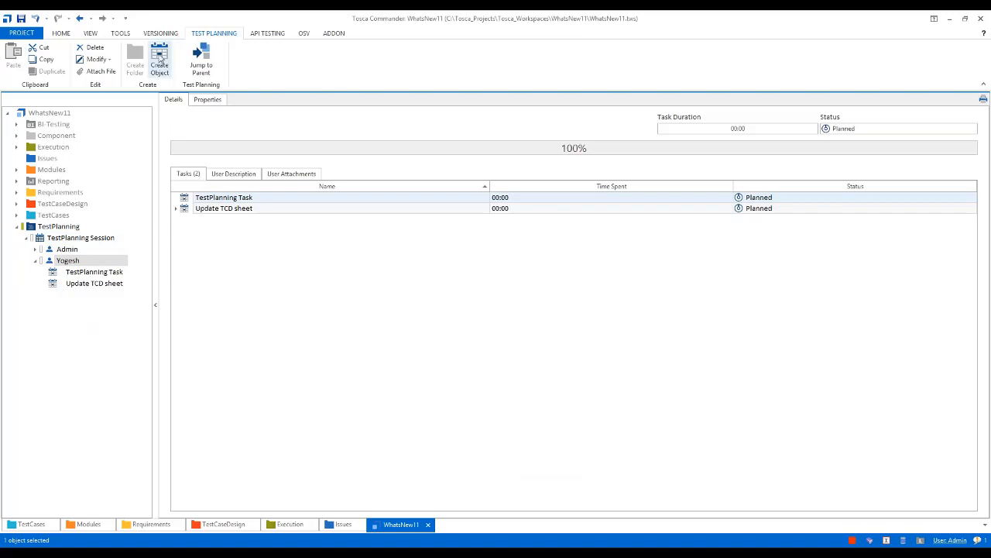
{"action": "left_click", "coordinate": [160, 51]}
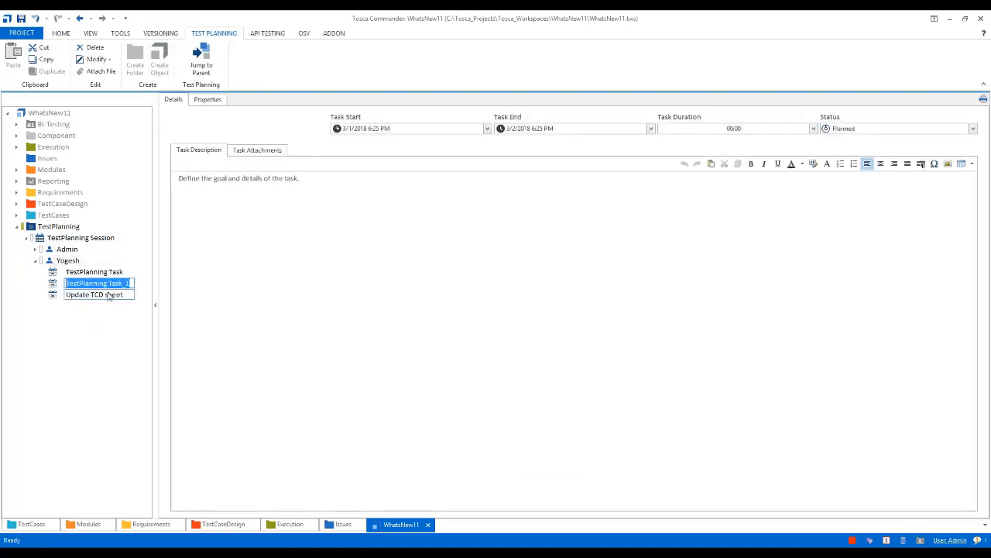
{"action": "type", "text": "Update"}
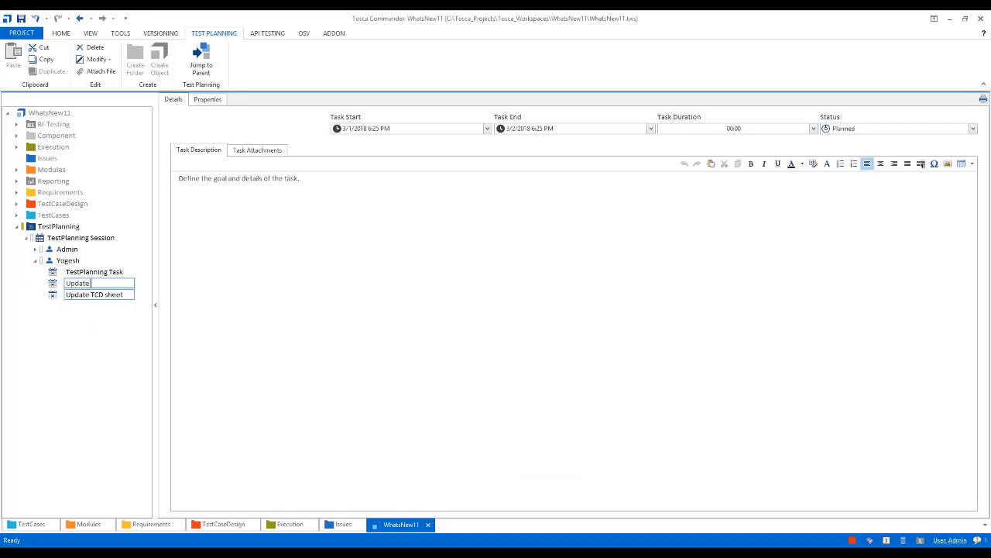
{"action": "type", "text": " Test cases"}
{"action": "key", "text": "Return"}
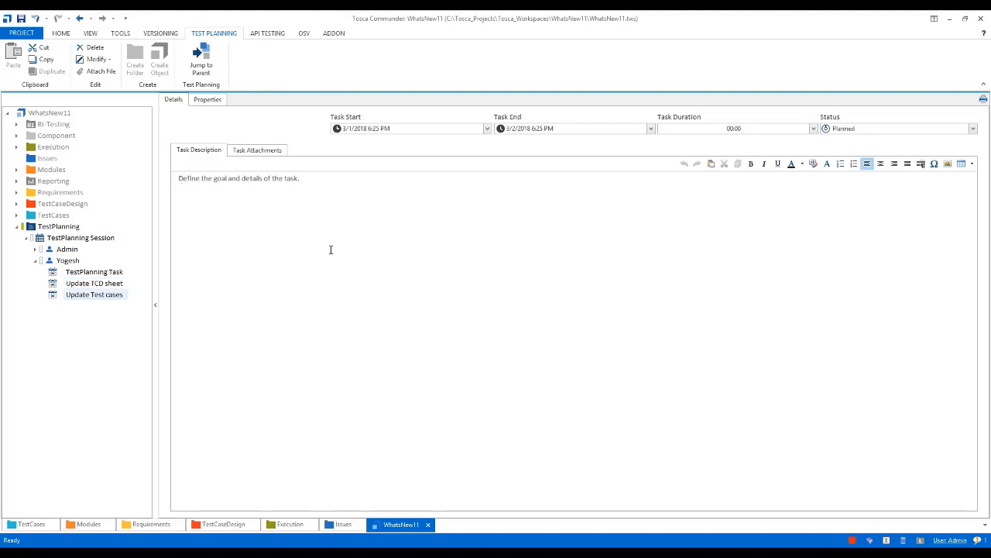
Replace the new task's description placeholder with "1. Update test cases for US01 to add"
{"action": "key", "text": "ctrl+a"}
{"action": "key", "text": "Delete"}
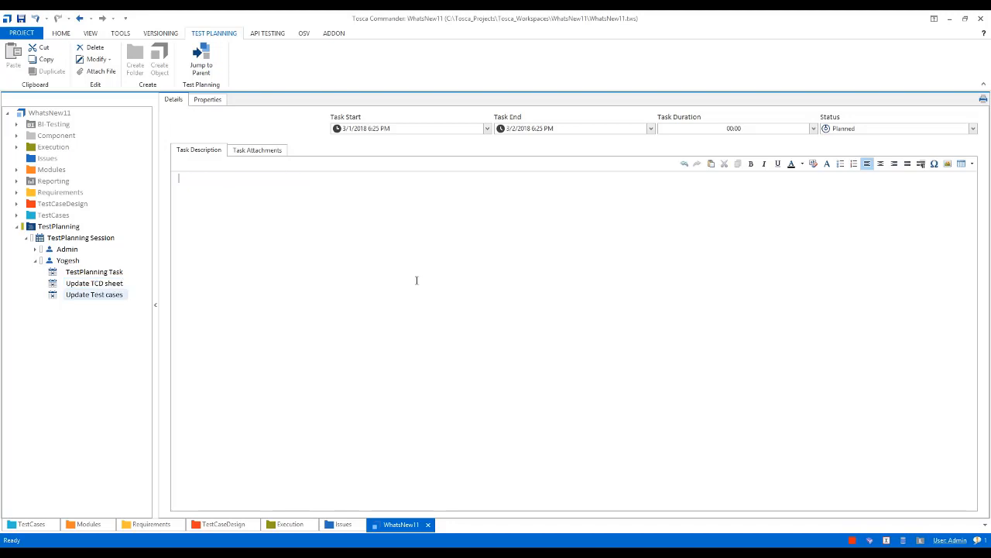
{"action": "type", "text": "1. Update test cases to"}
{"action": "key", "text": "BackSpace"}
{"action": "type", "text": "for US01 t"}
{"action": "type", "text": "o add"}
{"action": "type", "text": "Add"}
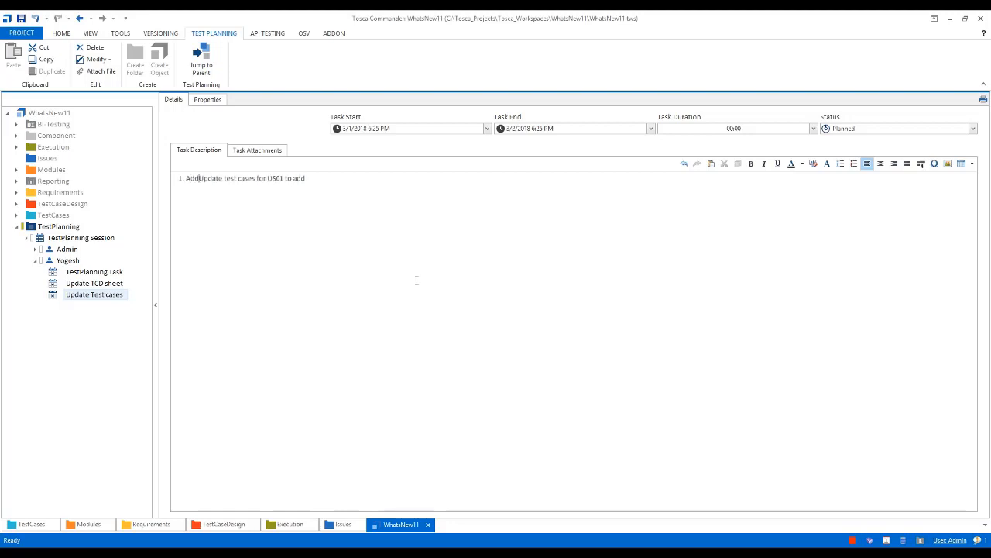
Reword and complete the description line as "1. Add a test cases for US01 to add a new fuel type."
{"action": "key", "text": "Delete"}
{"action": "key", "text": "Delete"}
{"action": "key", "text": "Delete"}
{"action": "key", "text": "Delete"}
{"action": "key", "text": "Delete"}
{"action": "key", "text": "Delete"}
{"action": "type", "text": "a"}
{"action": "type", "text": "new fuel type."}
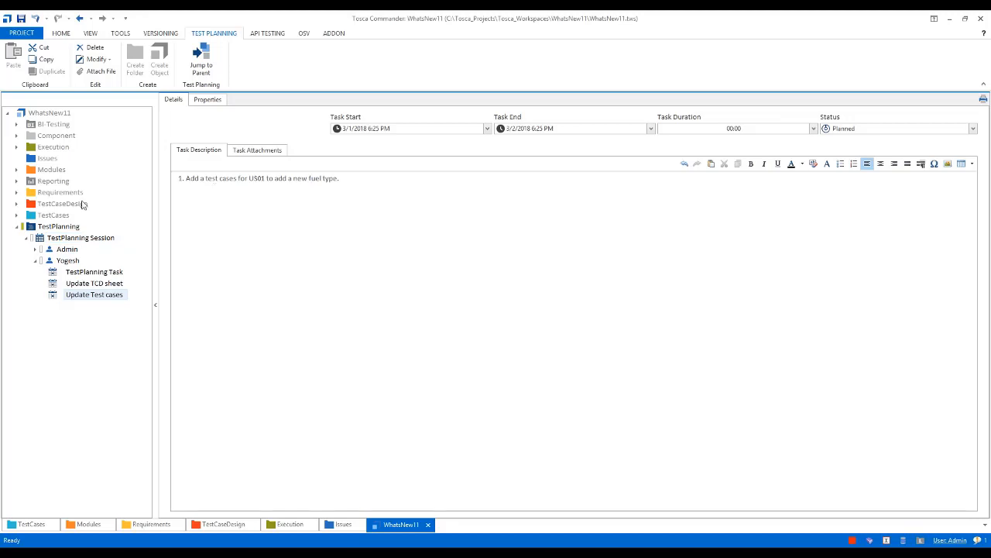
Attach the US 01 Automobile Insurance folder from TestCases' Insurance, 01 Vehicle Insurance to the Update Test cases task, and collapse the Insurance folder
{"action": "left_click", "coordinate": [17, 215]}
{"action": "left_click", "coordinate": [244, 151]}
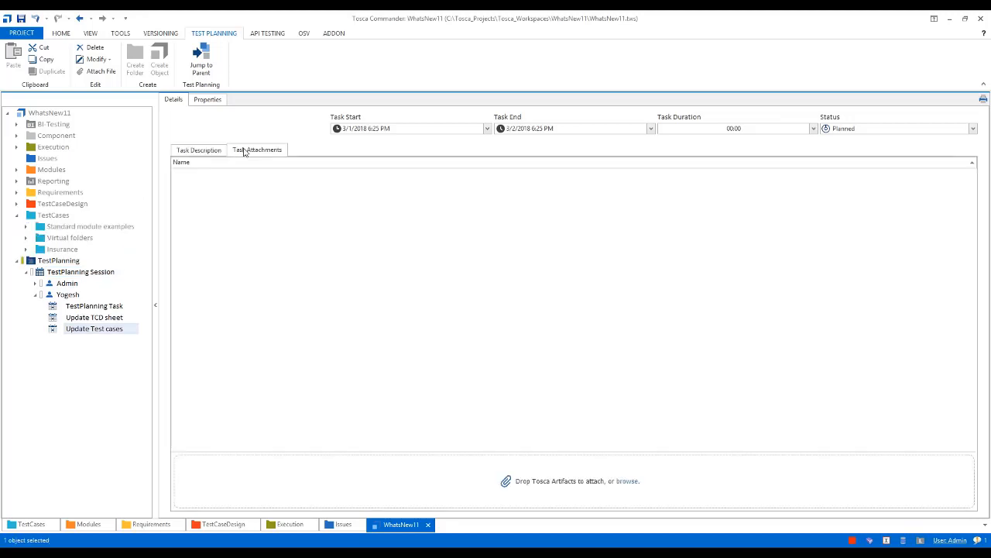
{"action": "left_click", "coordinate": [25, 249]}
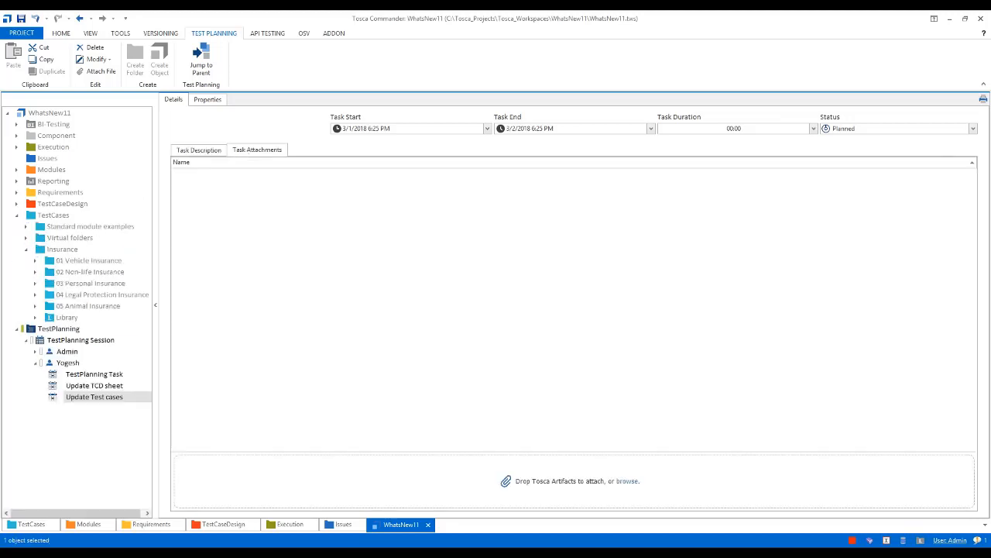
{"action": "left_click", "coordinate": [34, 262]}
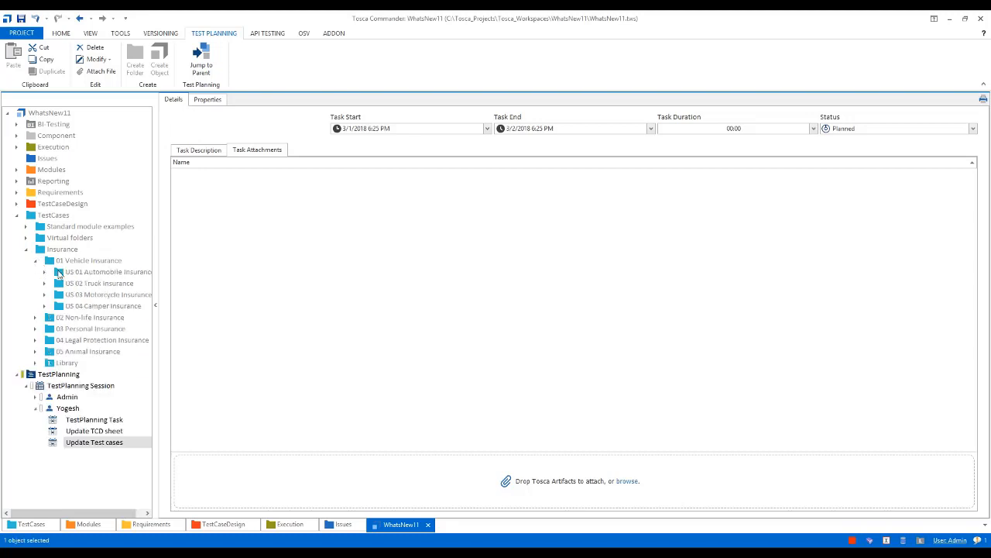
{"action": "left_click", "coordinate": [59, 273]}
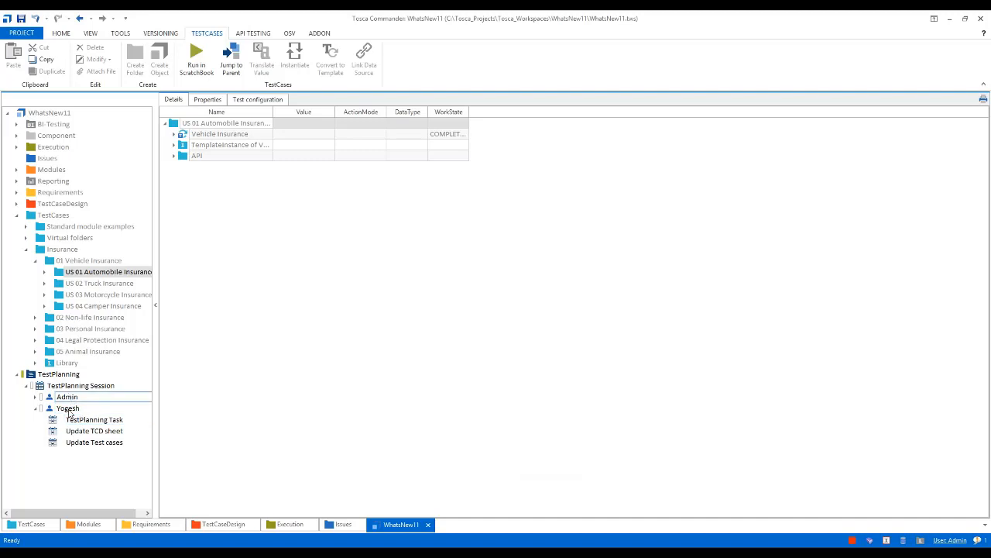
{"action": "left_click", "coordinate": [92, 442]}
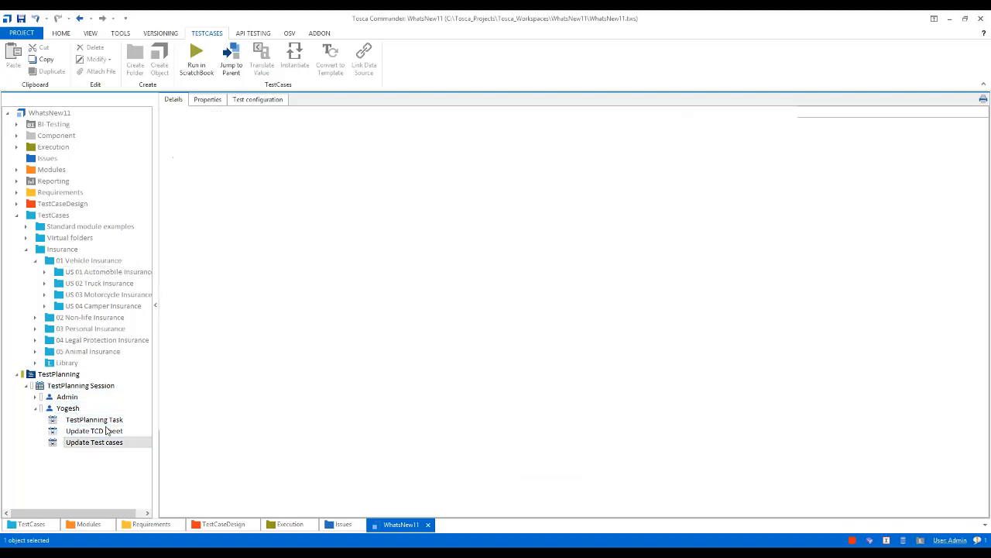
{"action": "mouse_move", "coordinate": [68, 275]}
{"action": "left_mouse_down"}
{"action": "mouse_move", "coordinate": [220, 319]}
{"action": "mouse_move", "coordinate": [77, 272]}
{"action": "left_mouse_up"}
{"action": "left_click", "coordinate": [261, 153]}
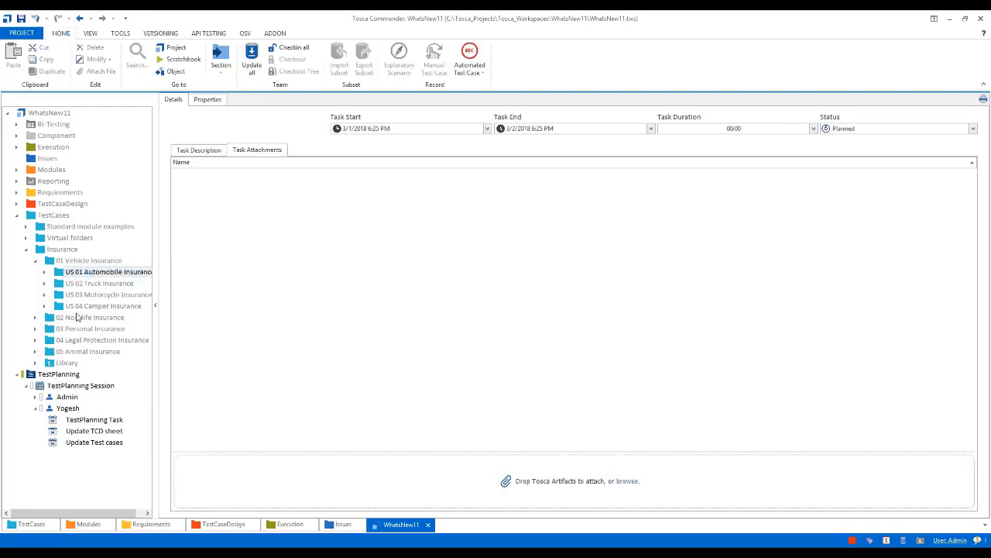
{"action": "left_click_drag", "start_coordinate": [61, 273], "coordinate": [512, 468]}
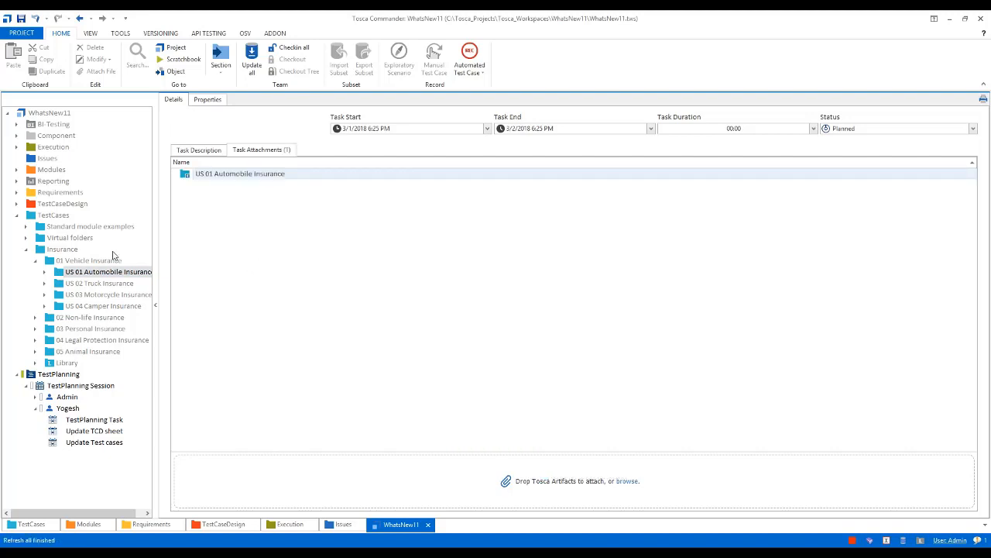
{"action": "left_click", "coordinate": [26, 249]}
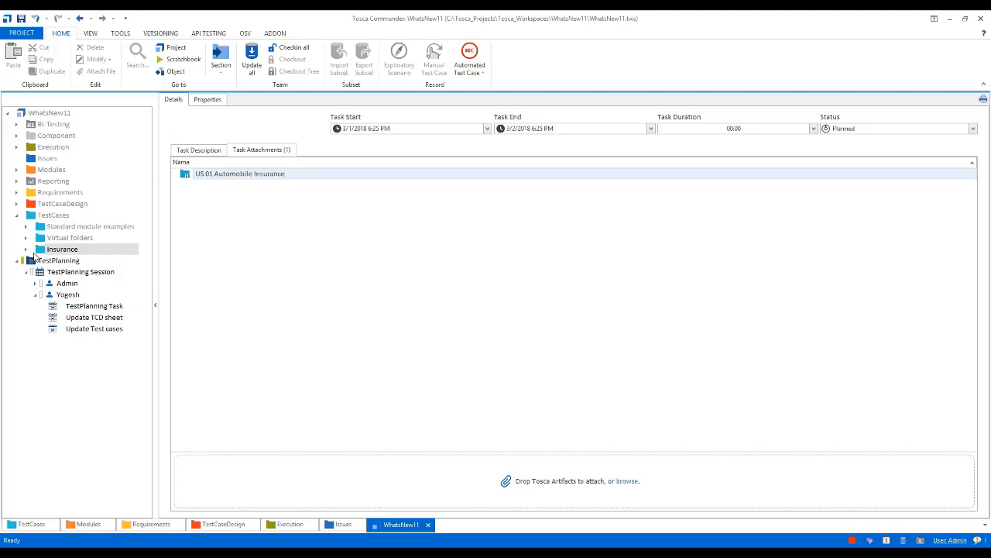
Review the TestPlanning folder, its session overview and the task list of each participant
{"action": "left_click", "coordinate": [44, 261]}
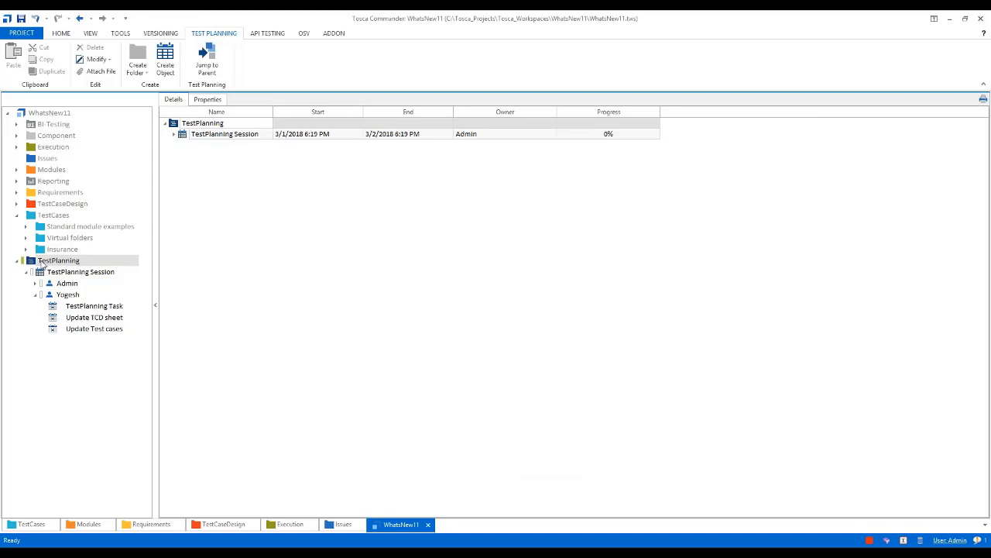
{"action": "left_click", "coordinate": [50, 273]}
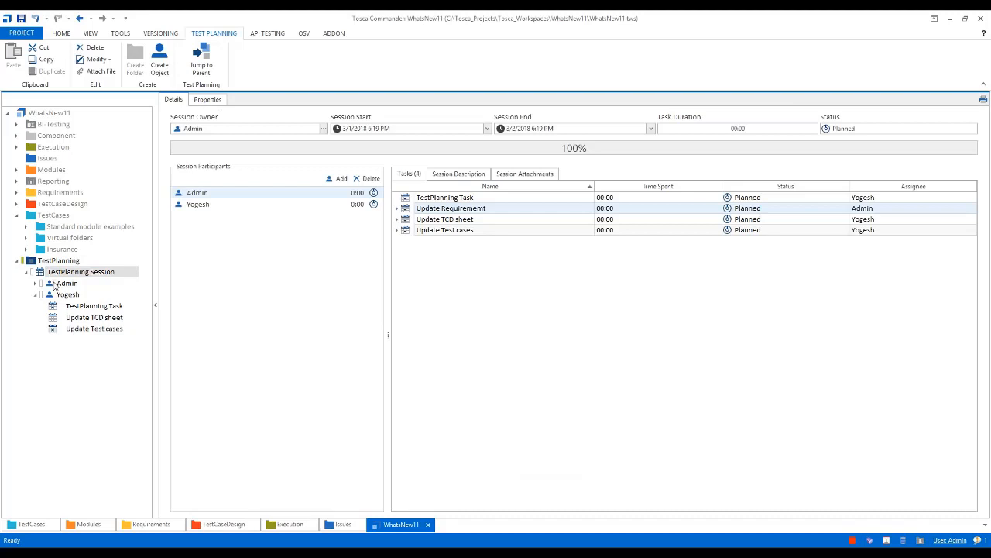
{"action": "left_click", "coordinate": [56, 285]}
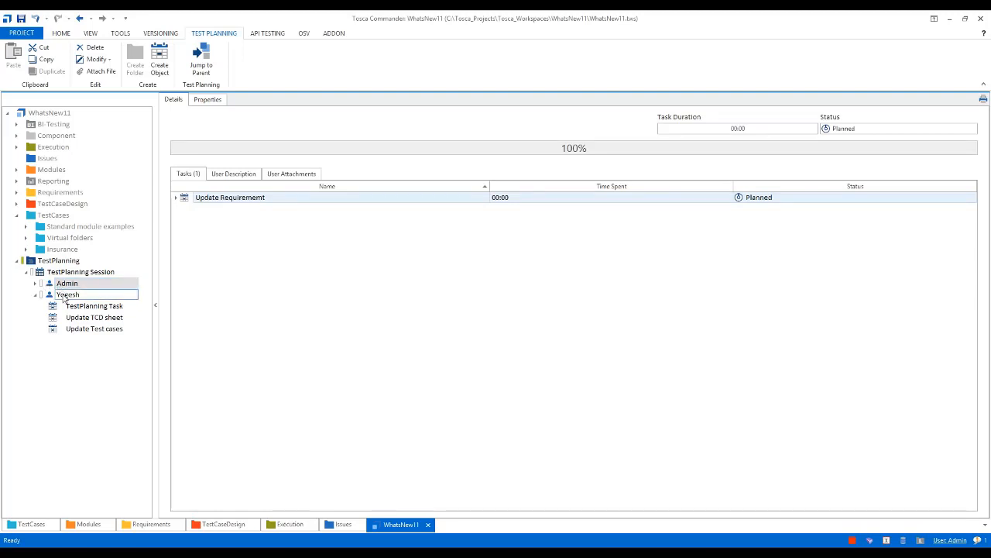
{"action": "left_click", "coordinate": [65, 296]}
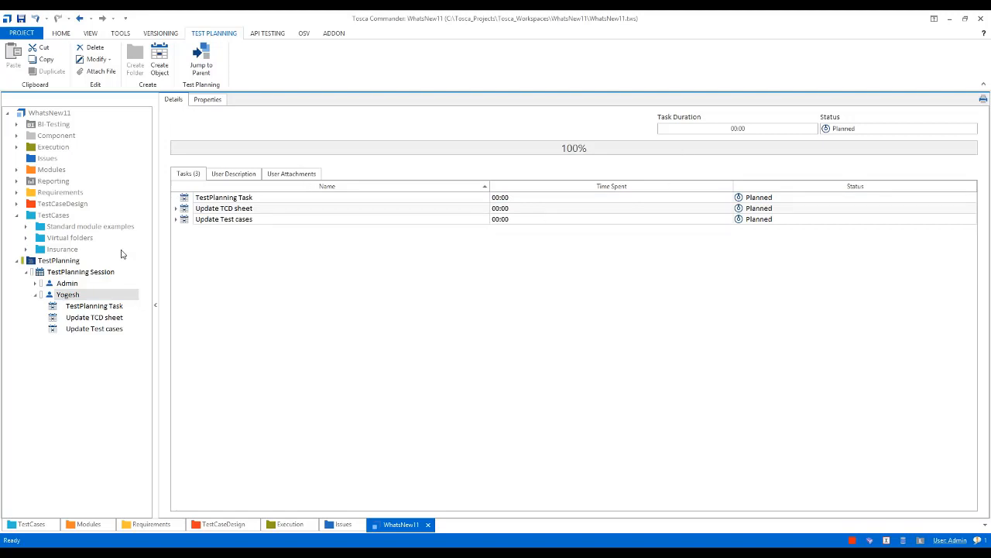
Set the task duration of the second participant's TestPlanning Task to 01:00
{"action": "left_click", "coordinate": [78, 308]}
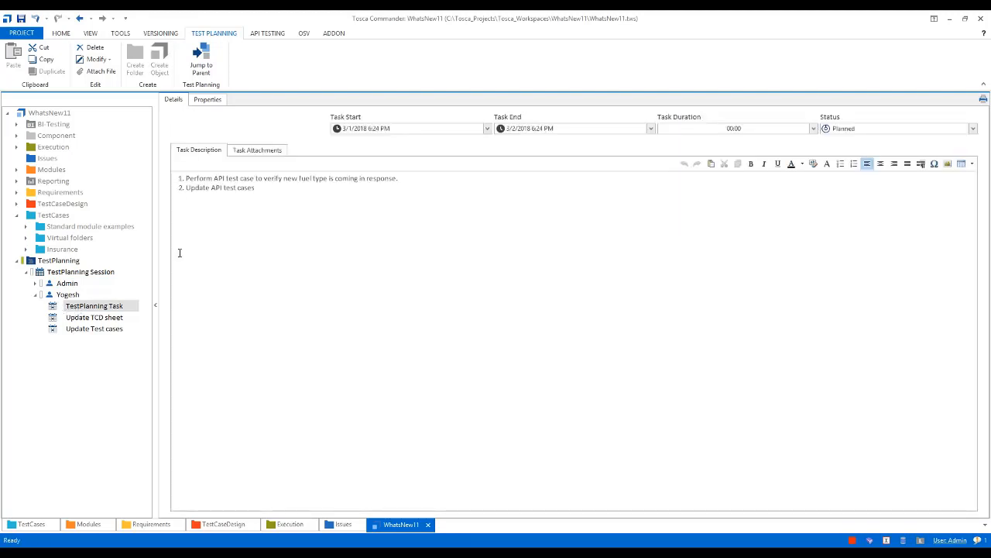
{"action": "left_click", "coordinate": [816, 128]}
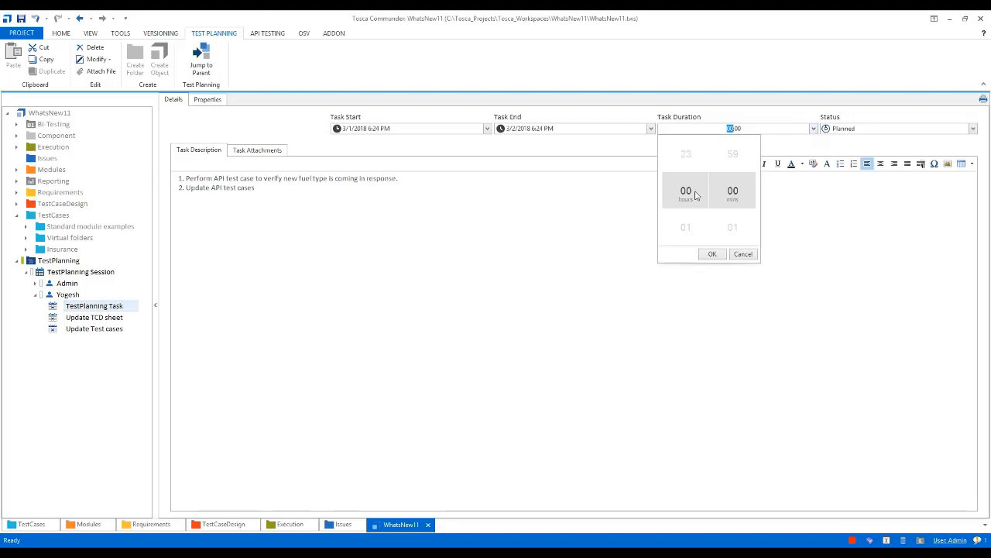
{"action": "left_click", "coordinate": [686, 230]}
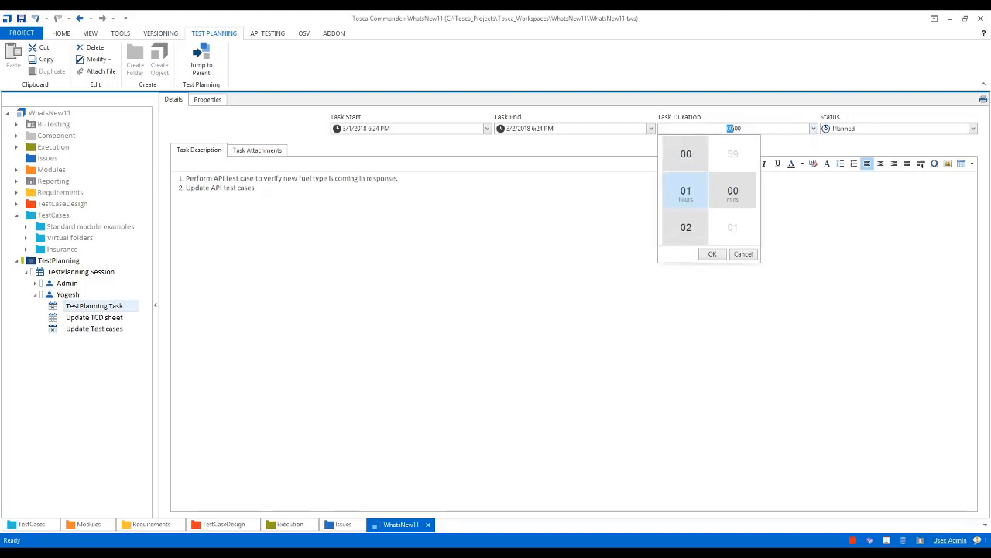
{"action": "left_click", "coordinate": [711, 254]}
{"action": "left_click", "coordinate": [669, 239]}
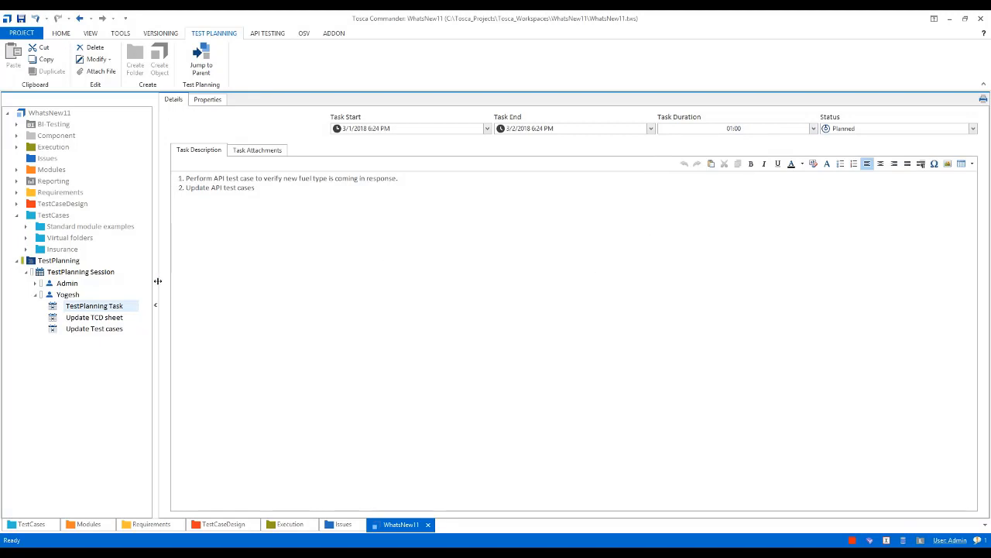
Examine the US 01 Automobile Insurance requirement under 01 Vehicle Insurance and collapse the Requirements folder
{"action": "left_click", "coordinate": [55, 261]}
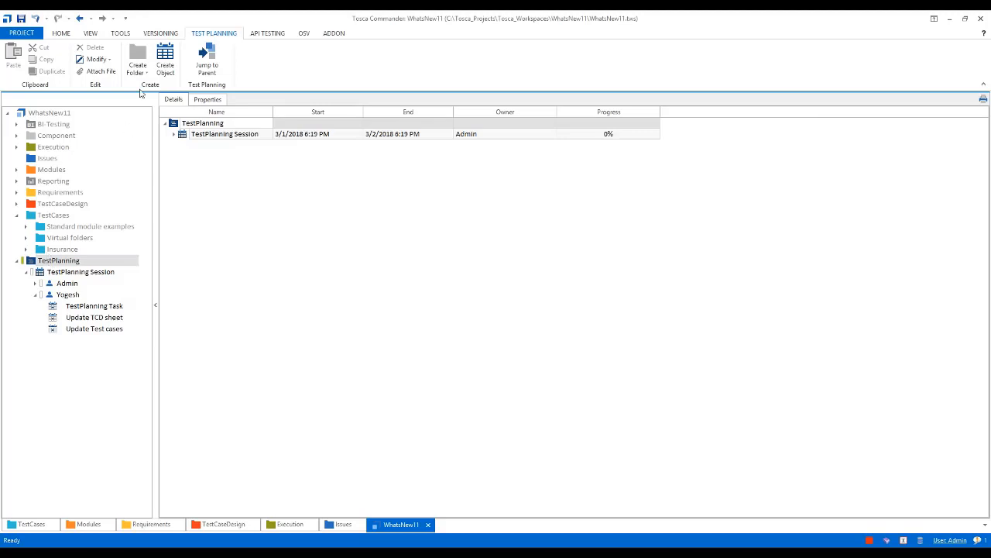
{"action": "left_click", "coordinate": [61, 33]}
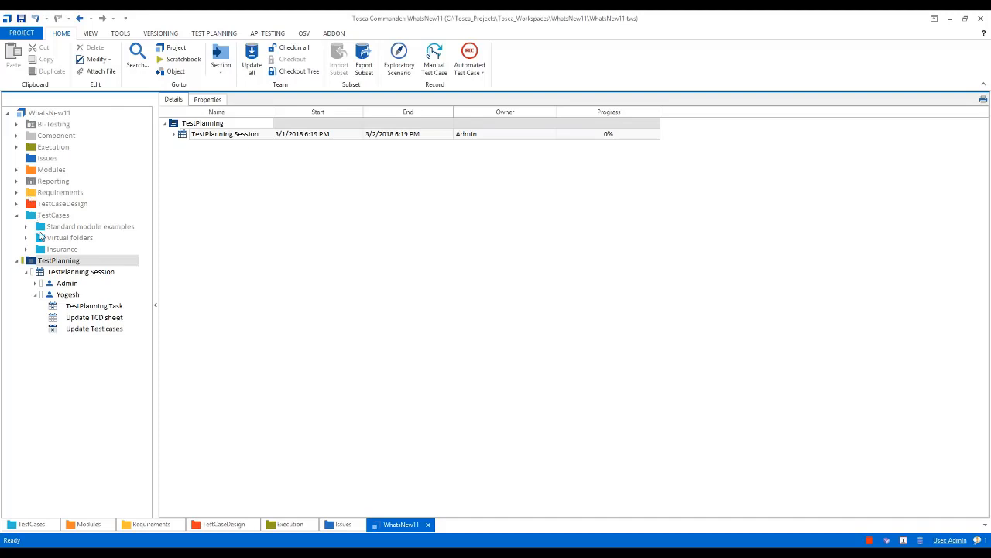
{"action": "left_click", "coordinate": [16, 194]}
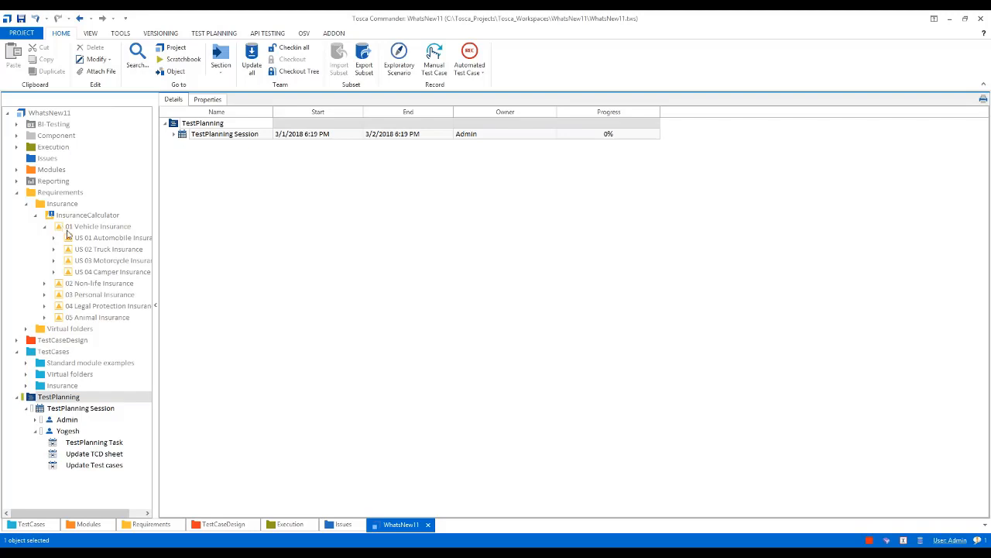
{"action": "left_click", "coordinate": [75, 238]}
{"action": "left_click", "coordinate": [16, 192]}
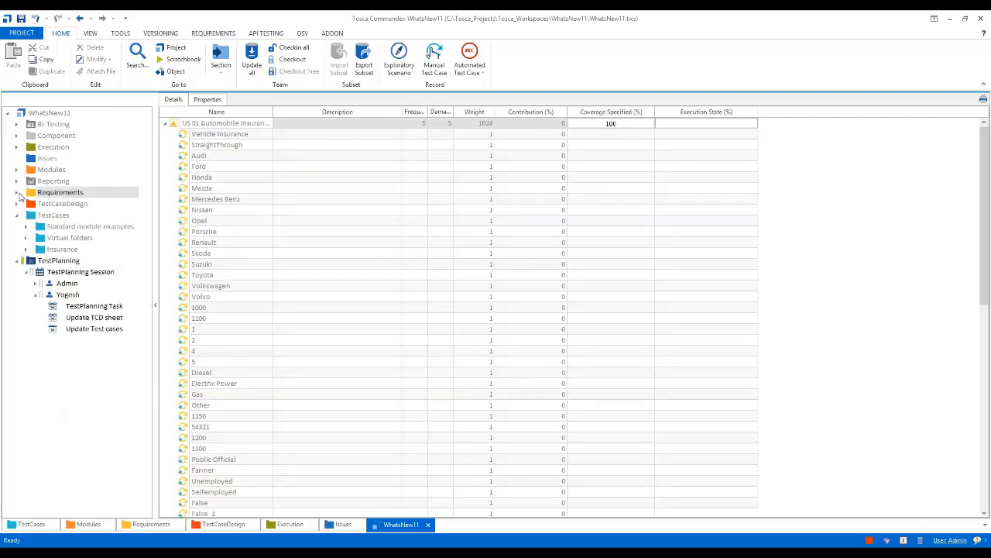
Open the US 01 Automobile Insurance requirement through the attachment of Admin's requirement update task
{"action": "left_click", "coordinate": [36, 283]}
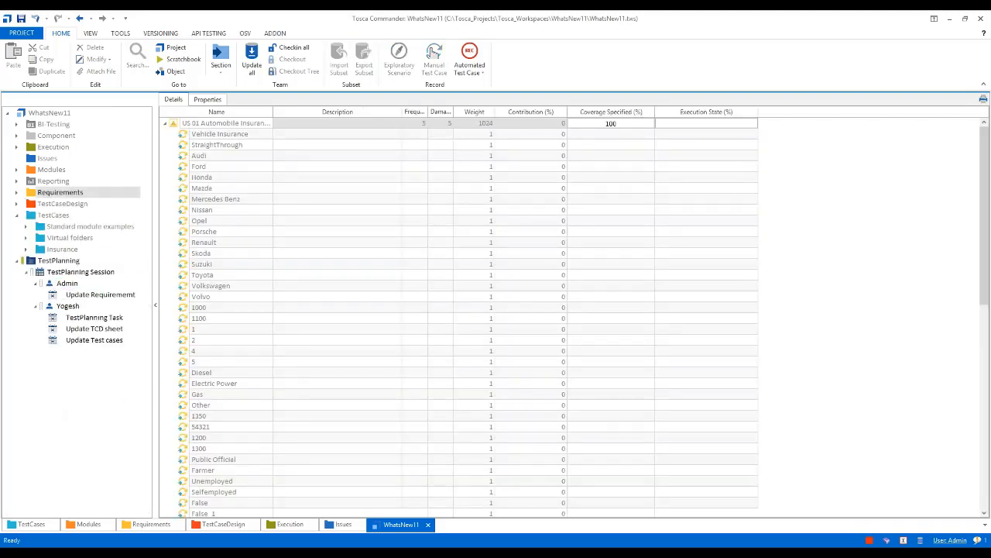
{"action": "left_click", "coordinate": [59, 296]}
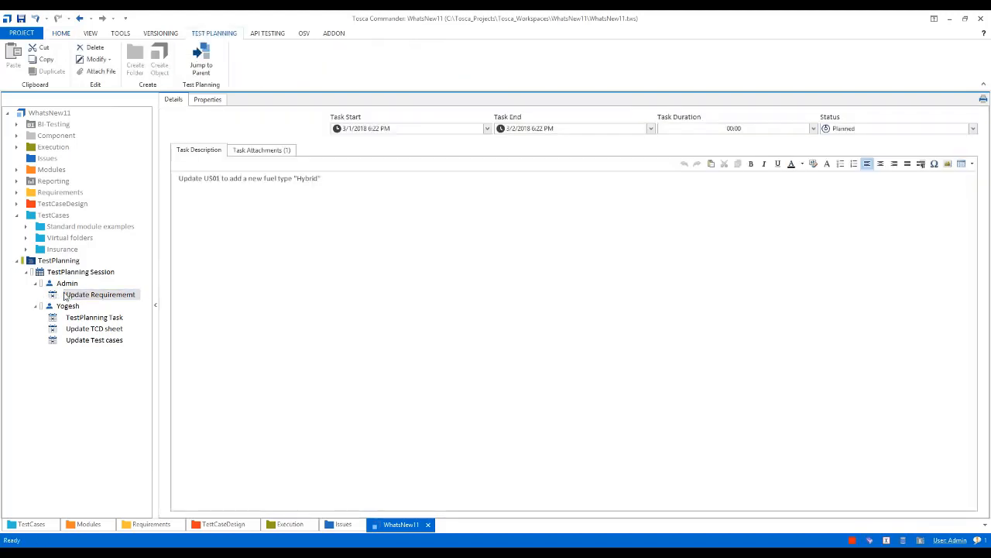
{"action": "left_click", "coordinate": [264, 151]}
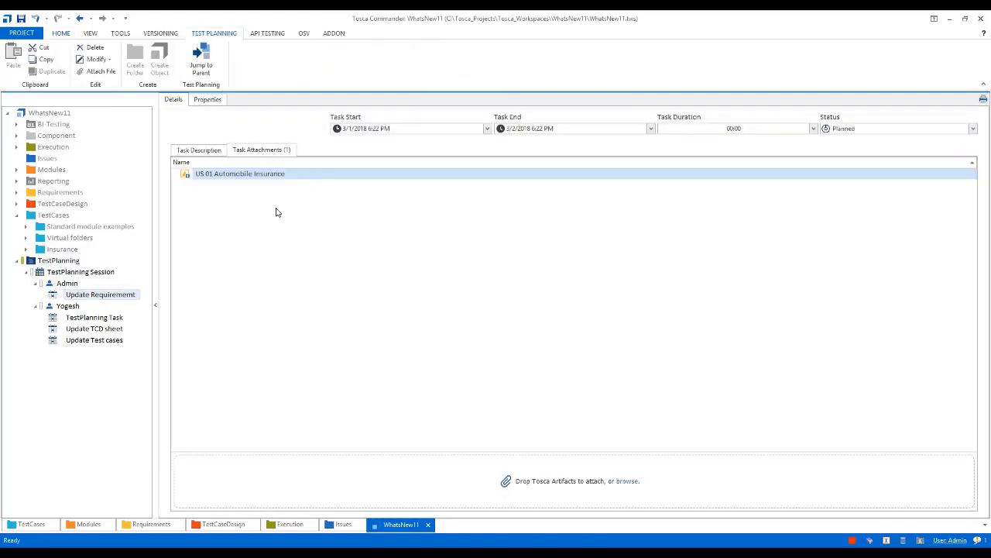
{"action": "double_click", "coordinate": [190, 175]}
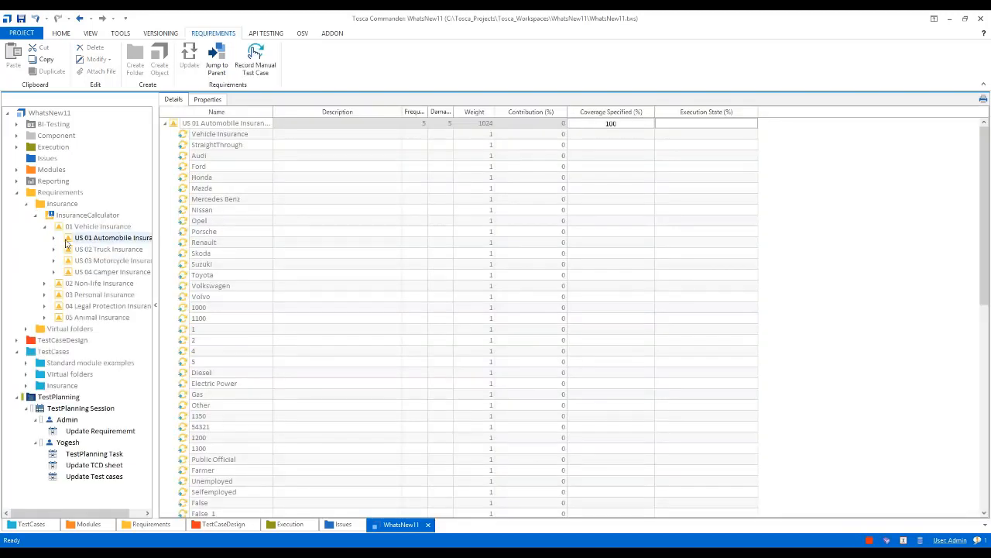
Collapse the US 01 Automobile Insurance requirement's test case links and check out the requirement
{"action": "left_click", "coordinate": [165, 123]}
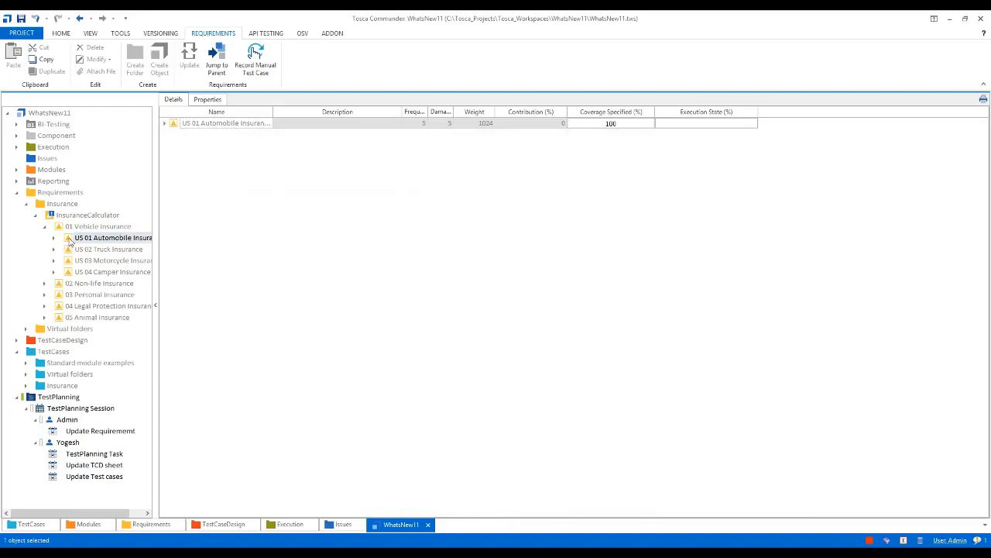
{"action": "left_click", "coordinate": [60, 35]}
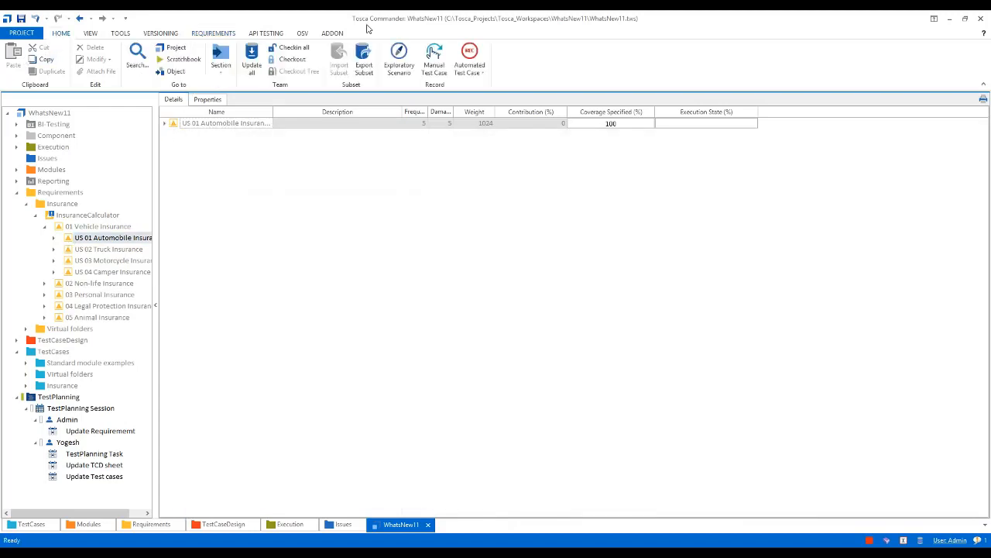
{"action": "left_click", "coordinate": [300, 61]}
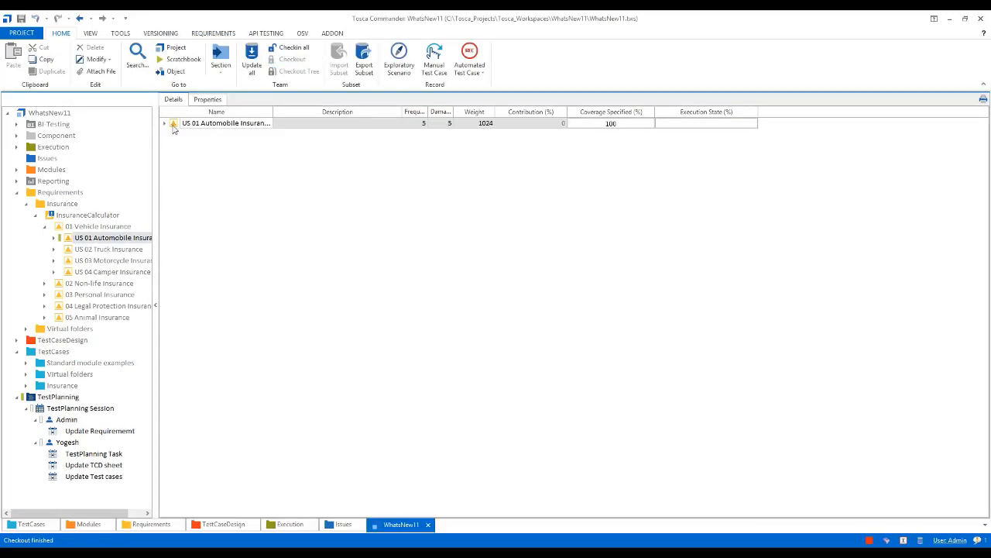
Create a new test case link under the US 01 Automobile Insurance requirement, leaving it without a linked test case
{"action": "right_click", "coordinate": [176, 125]}
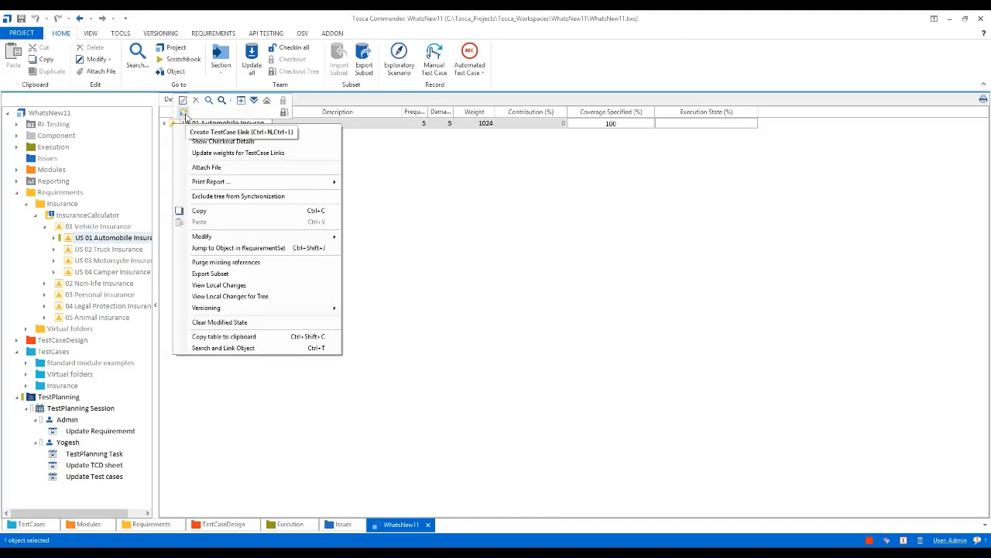
{"action": "left_click", "coordinate": [184, 115]}
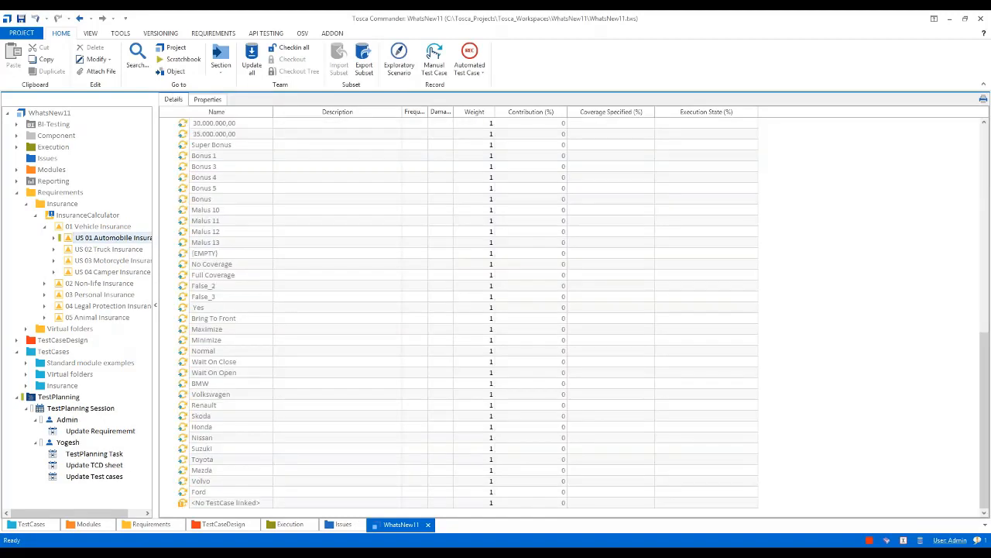
{"action": "left_click", "coordinate": [220, 505]}
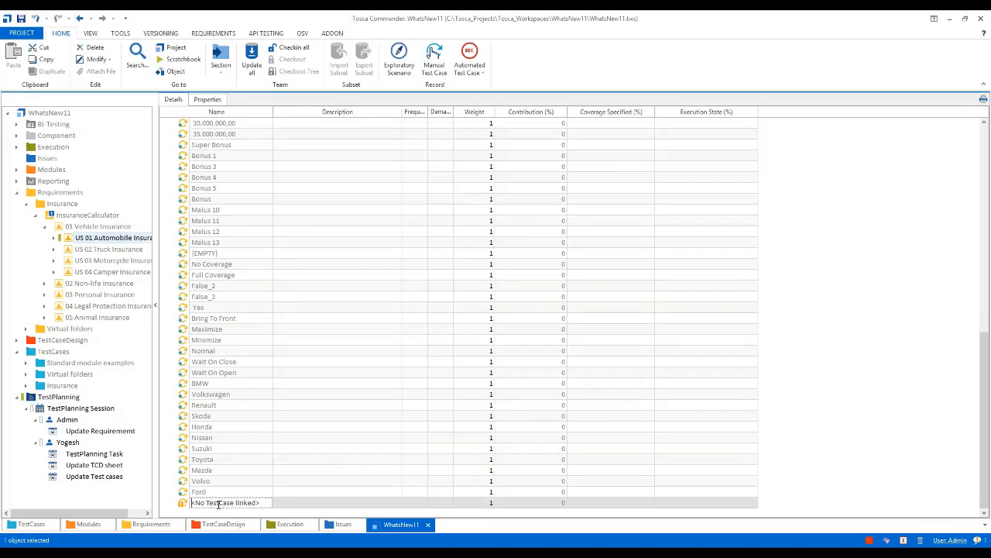
{"action": "left_click", "coordinate": [218, 504]}
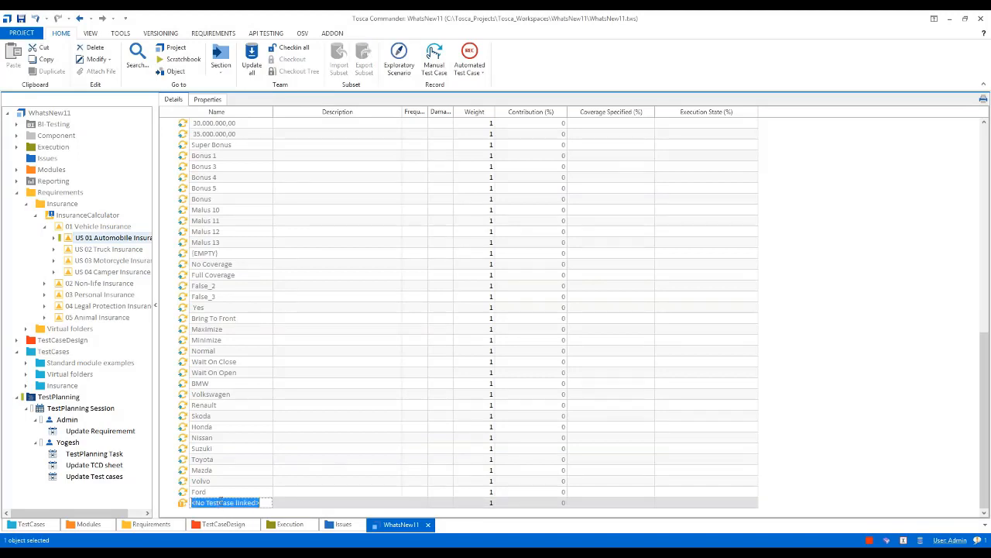
{"action": "left_click", "coordinate": [261, 276]}
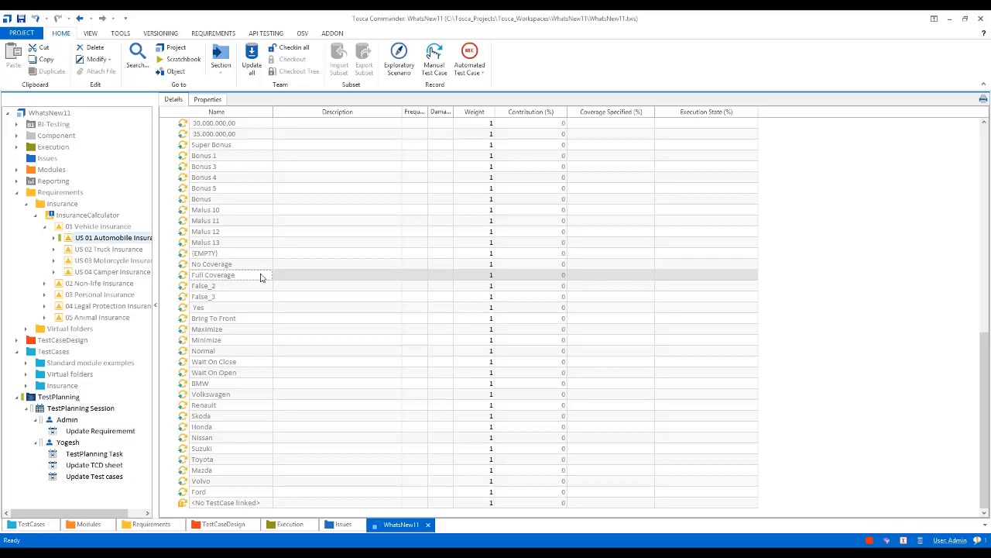
Remove the Description column from the requirement's details table and collapse the InsuranceCalculator requirement set
{"action": "scroll", "coordinate": [281, 287], "scroll_direction": "up", "scroll_amount": 1}
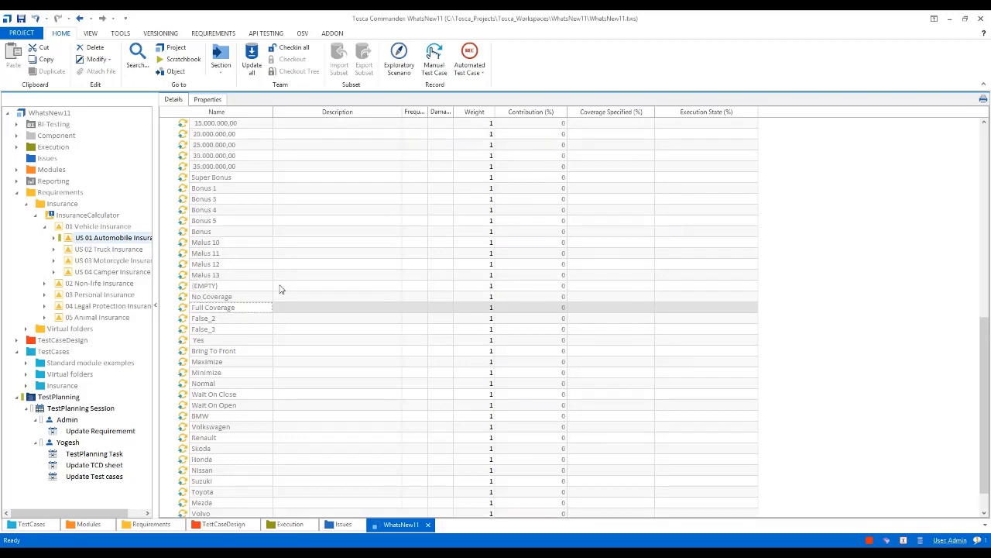
{"action": "scroll", "coordinate": [281, 289], "scroll_direction": "up", "scroll_amount": 2}
{"action": "left_click_drag", "start_coordinate": [348, 111], "coordinate": [496, 299]}
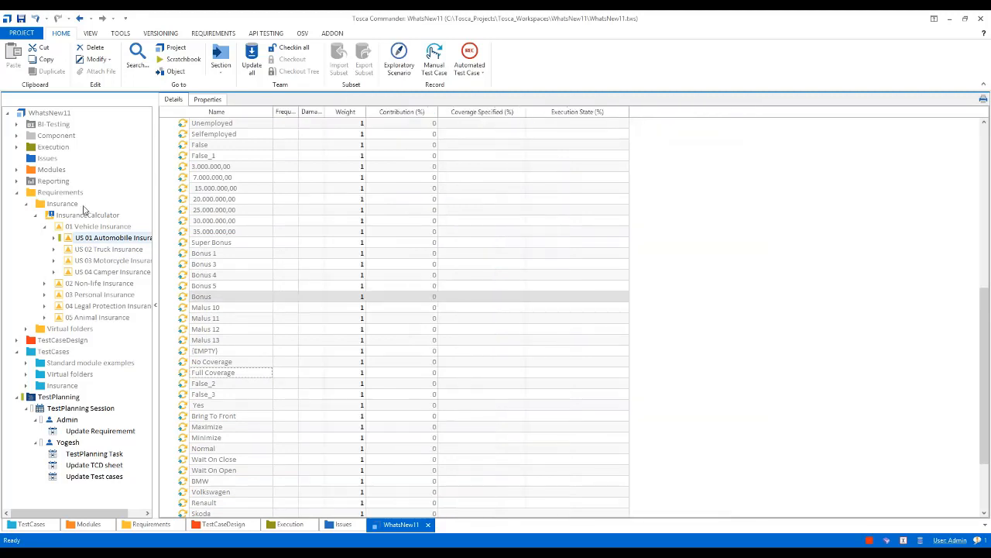
{"action": "left_click", "coordinate": [37, 219]}
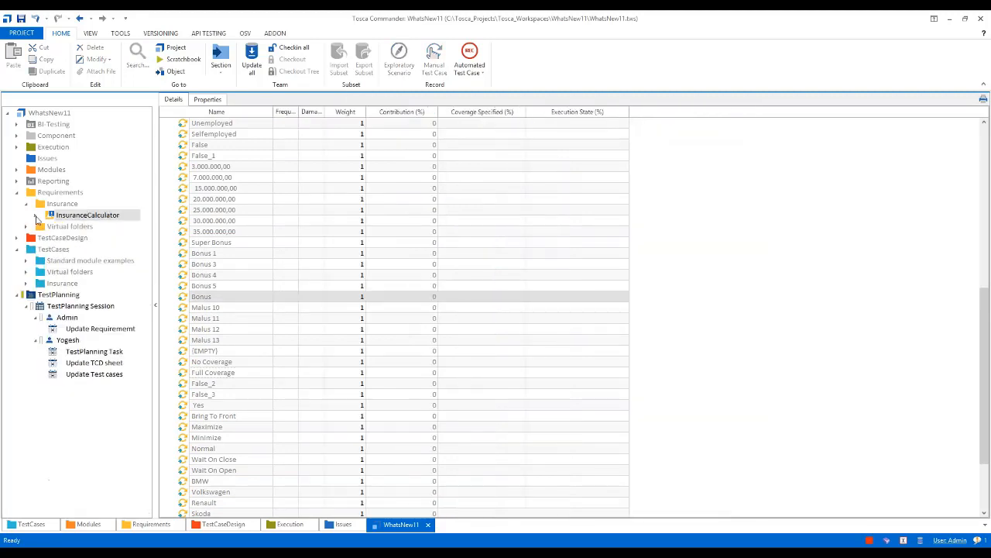
Add "Comments - Added a test case link under the requirement for US01" to the description of Admin's requirement update task
{"action": "left_click", "coordinate": [95, 329]}
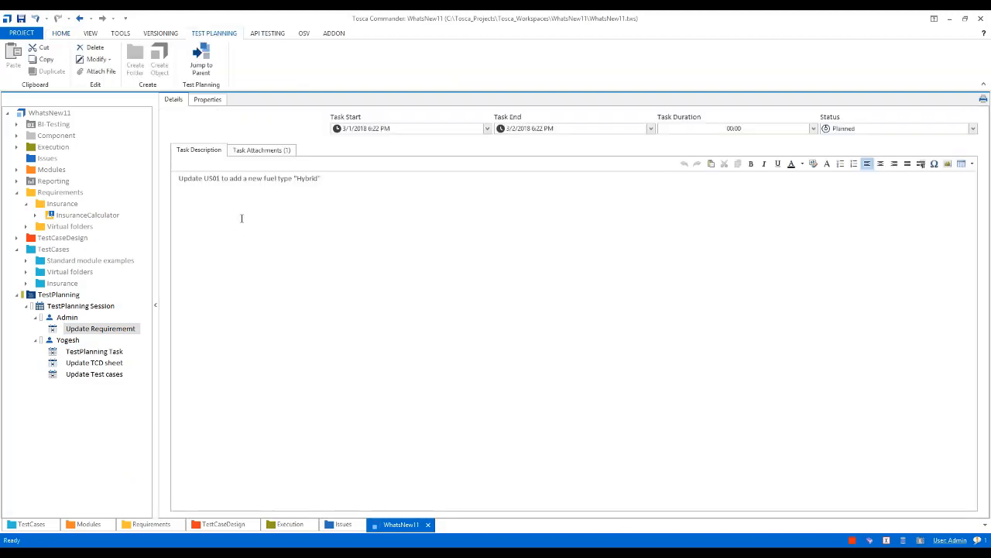
{"action": "left_click", "coordinate": [333, 178]}
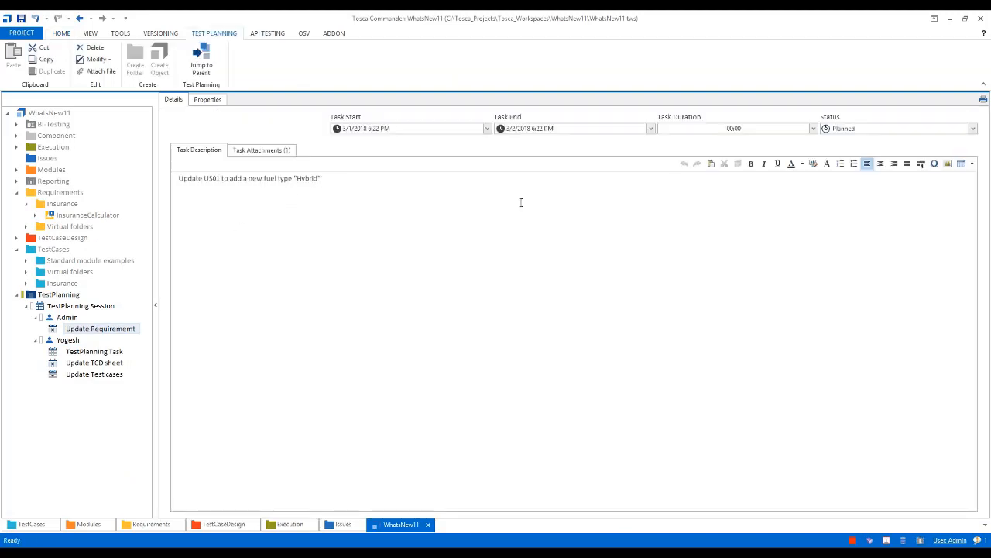
{"action": "type", "text": "Comments - Added a test case li"}
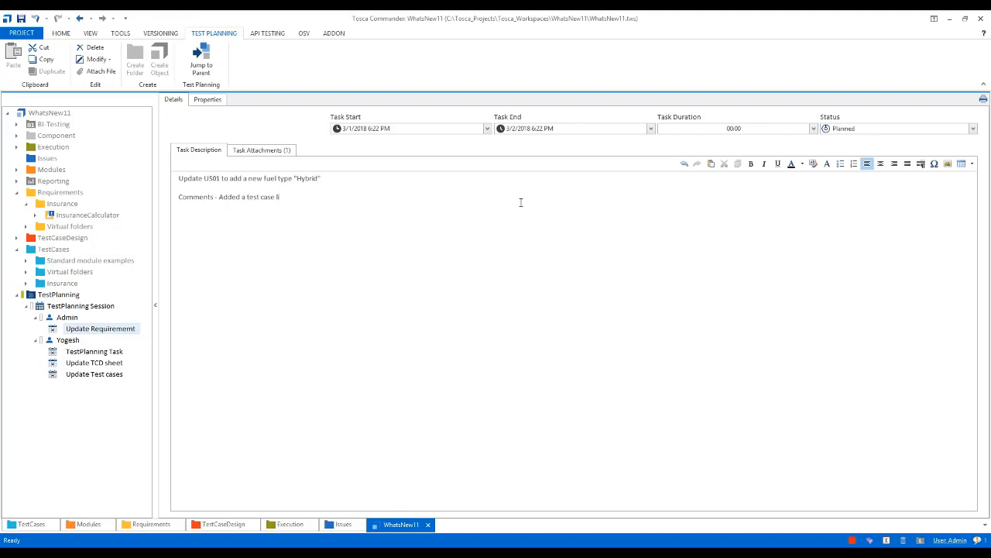
{"action": "type", "text": "nk under the requirement ofor US01"}
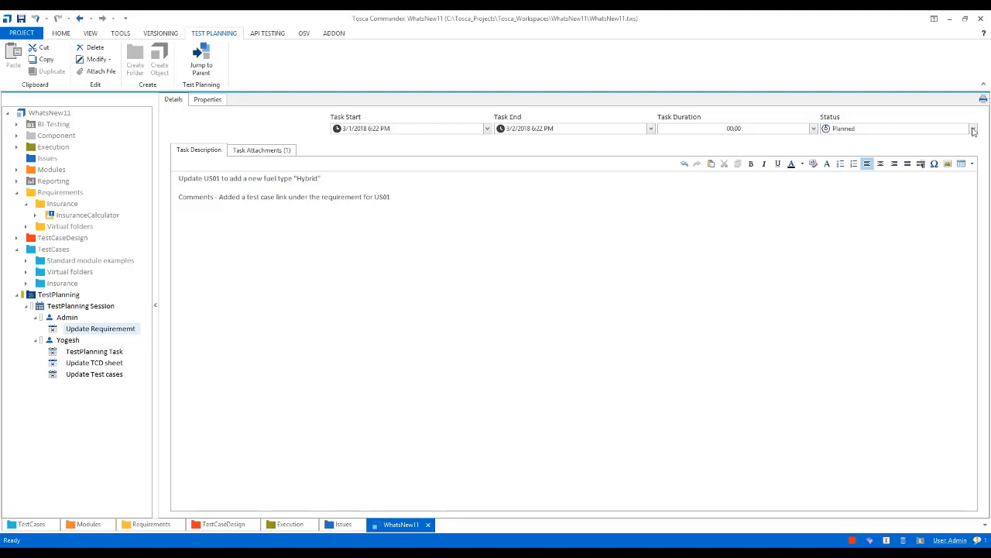
Set the status of Admin's requirement update task to Completed
{"action": "left_click", "coordinate": [974, 130]}
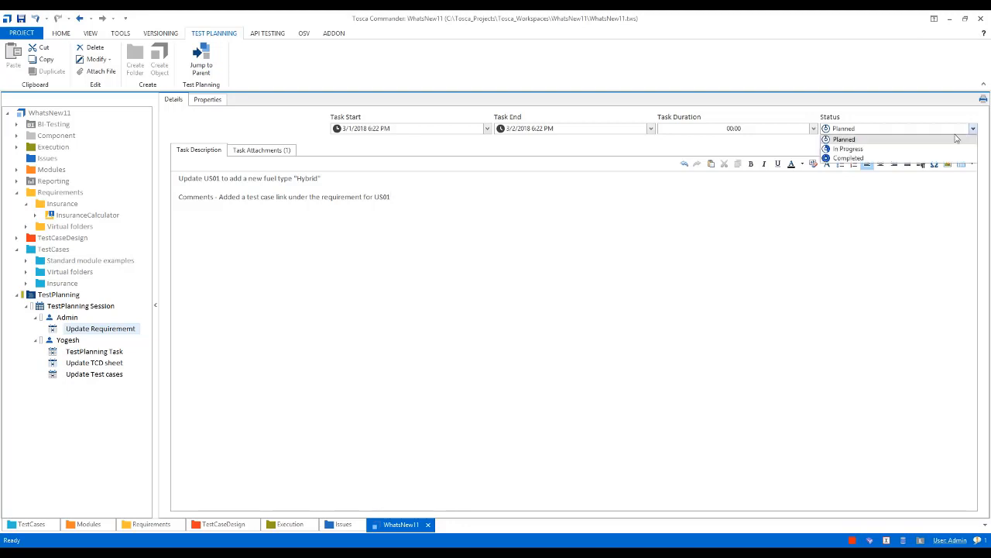
{"action": "left_click", "coordinate": [852, 157]}
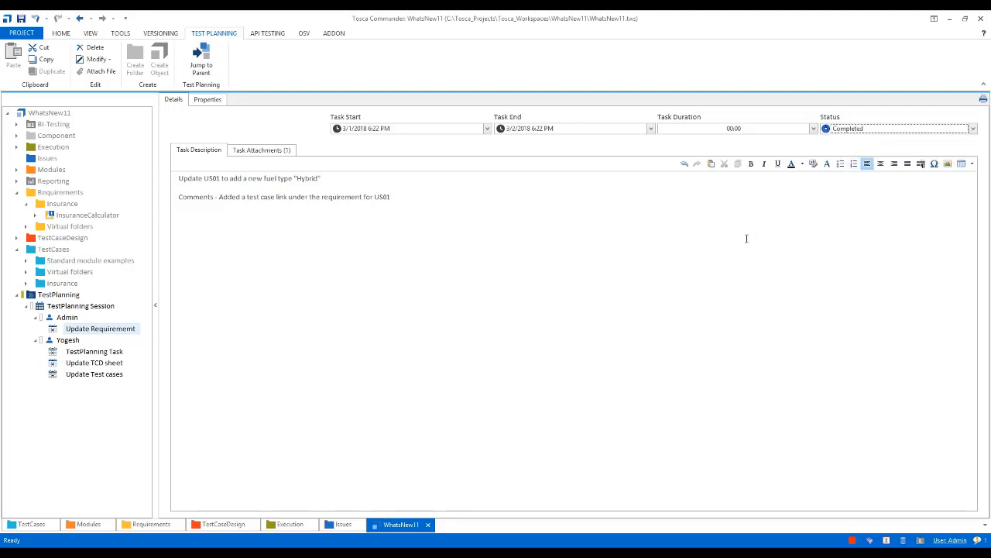
{"action": "left_click", "coordinate": [745, 238]}
Check in all changes with the comment "Created Test planning session and updated the requirement"
{"action": "left_click", "coordinate": [31, 195]}
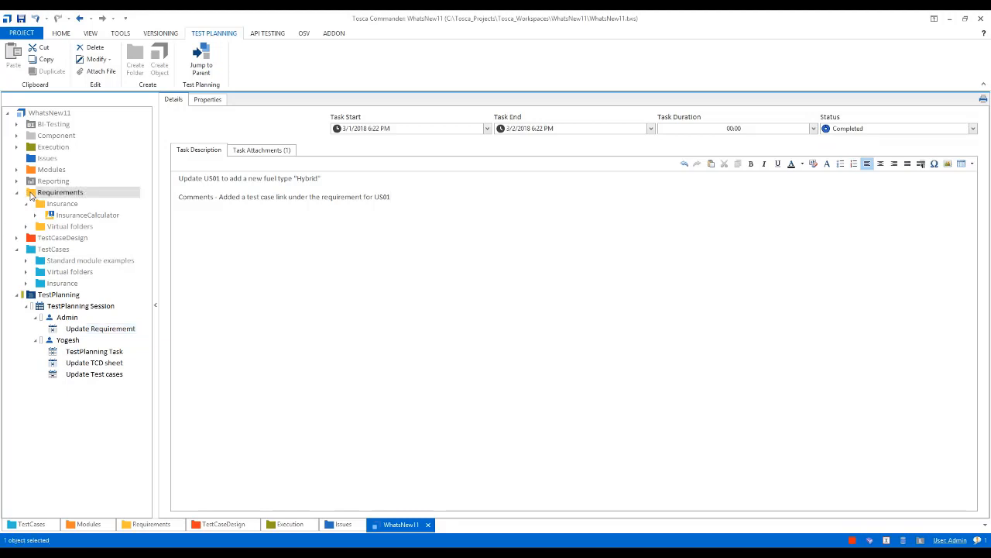
{"action": "left_click", "coordinate": [69, 34]}
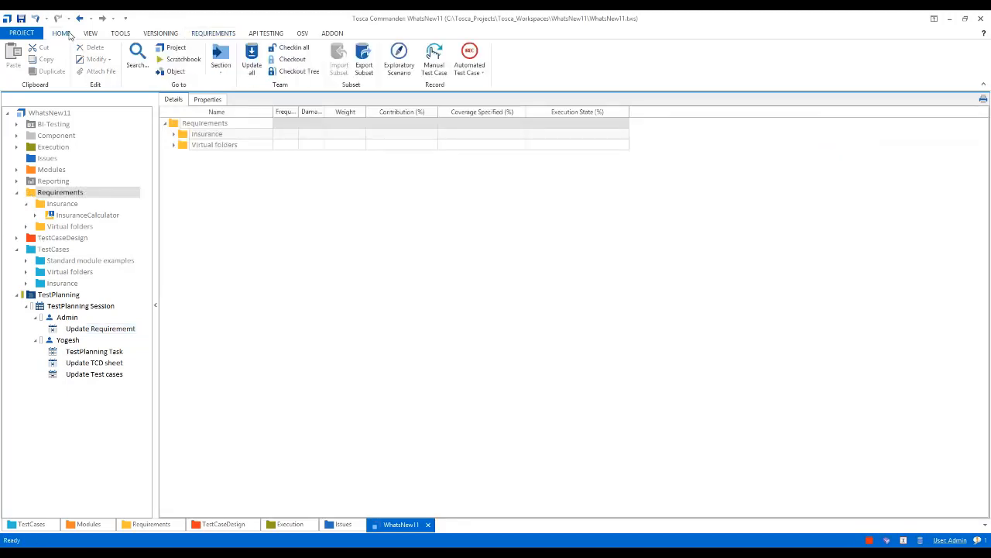
{"action": "left_click", "coordinate": [297, 49]}
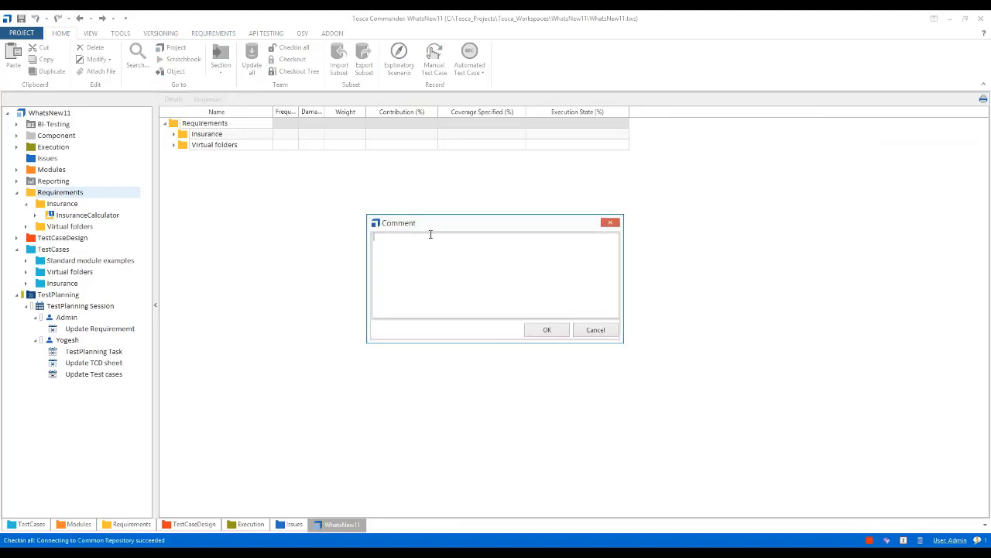
{"action": "type", "text": "Created Test planning session and upda"}
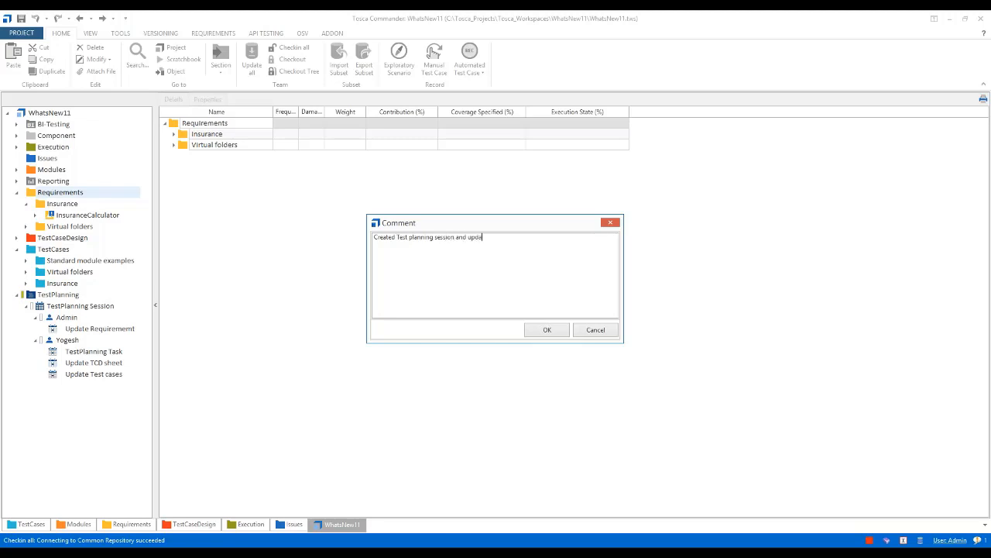
{"action": "type", "text": "ted the requirement US01"}
{"action": "left_click", "coordinate": [547, 329]}
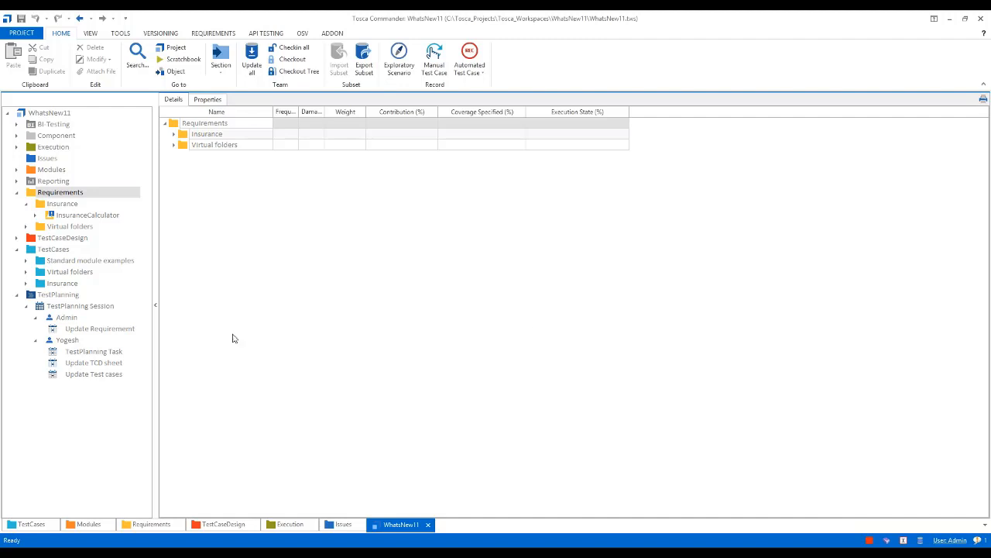
Collapse the Requirements folder and review the progress of the TestPlanning Session and its tasks
{"action": "left_click", "coordinate": [16, 193]}
{"action": "left_click", "coordinate": [40, 277]}
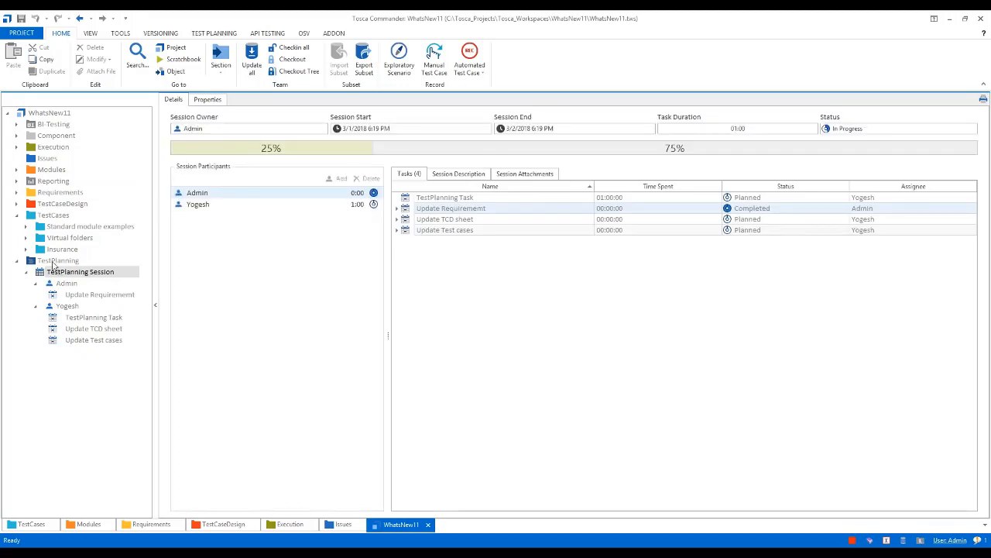
{"action": "left_click", "coordinate": [55, 261]}
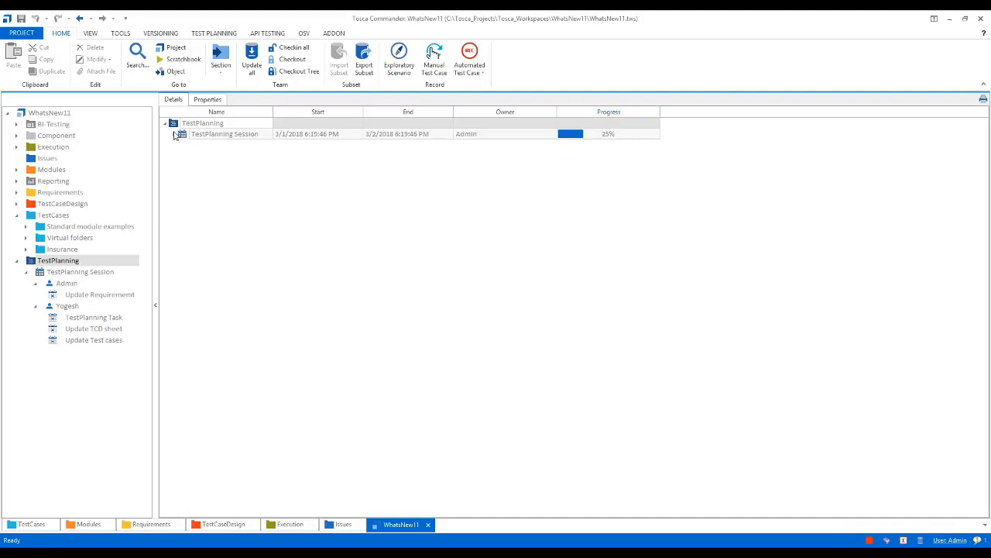
{"action": "left_click", "coordinate": [176, 134]}
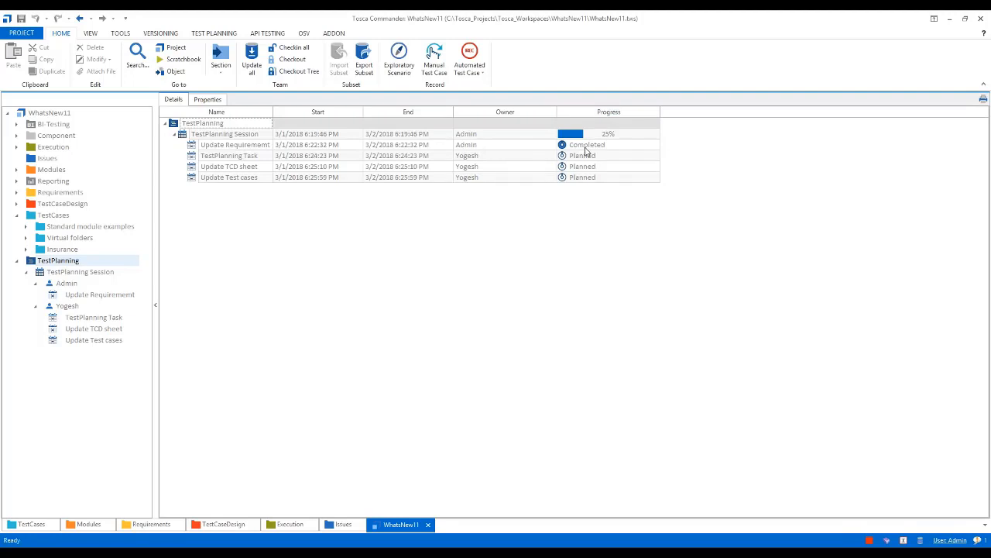
{"action": "left_click", "coordinate": [184, 137]}
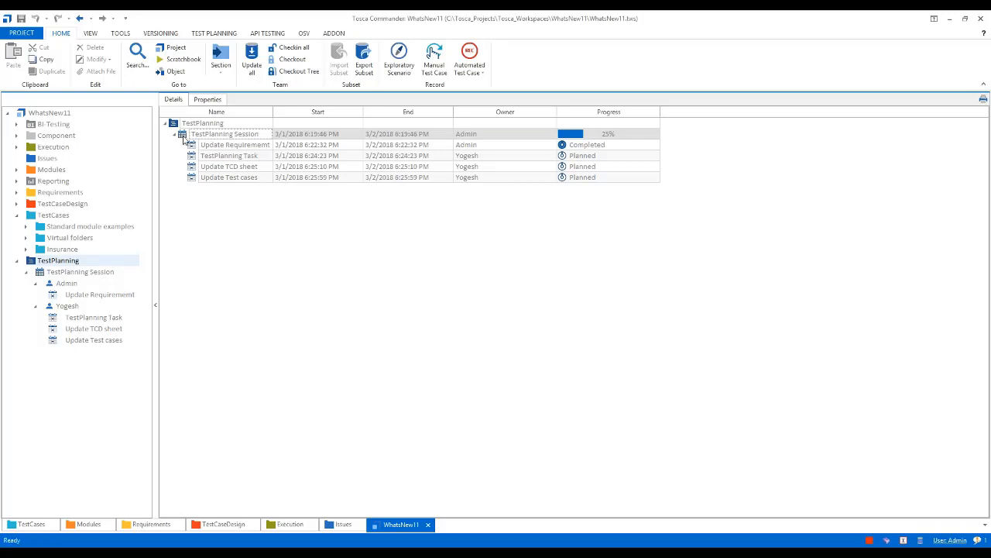
Switch to the second participant's Tosca Commander workspace and update all objects from the repository while in TestPlanning
{"action": "mouse_move", "coordinate": [360, 537]}
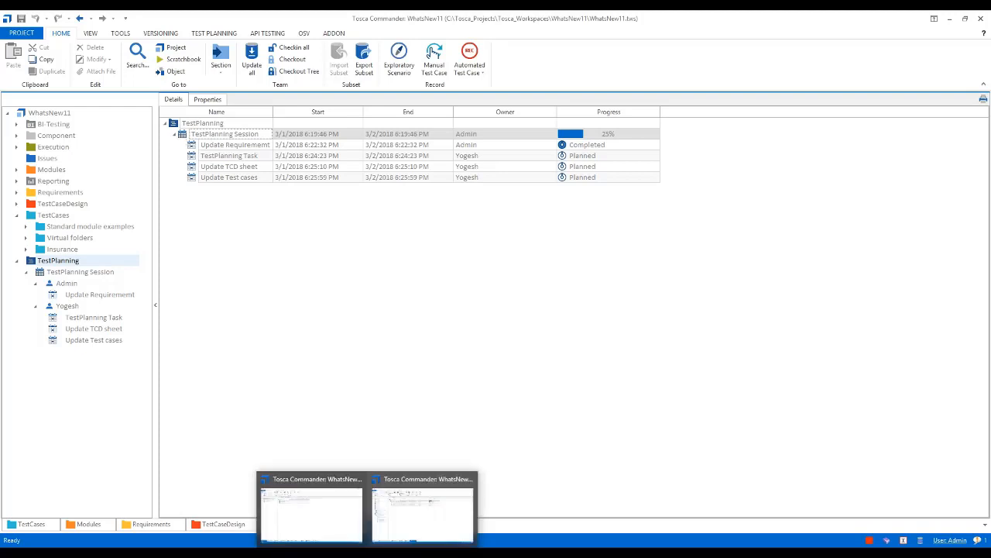
{"action": "left_click", "coordinate": [416, 527]}
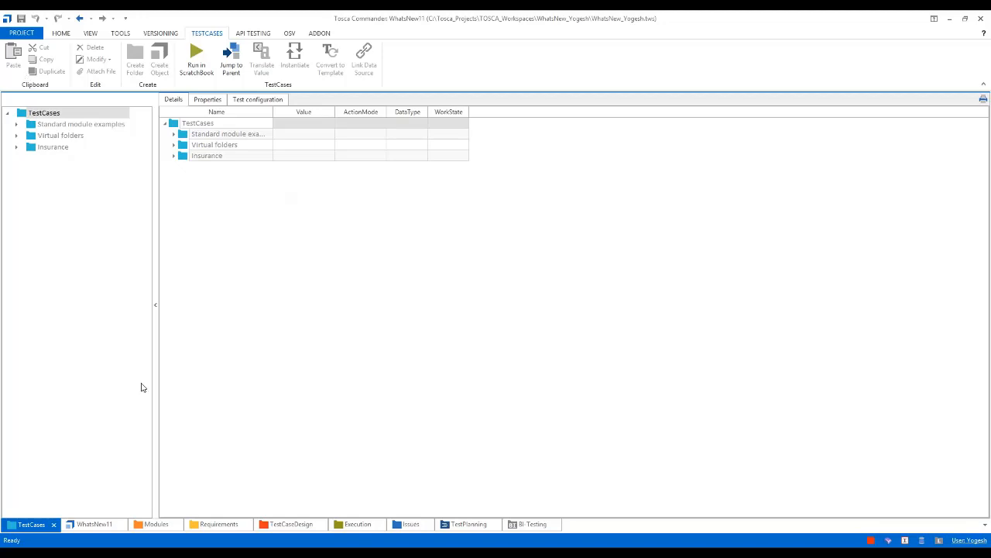
{"action": "left_click", "coordinate": [454, 526]}
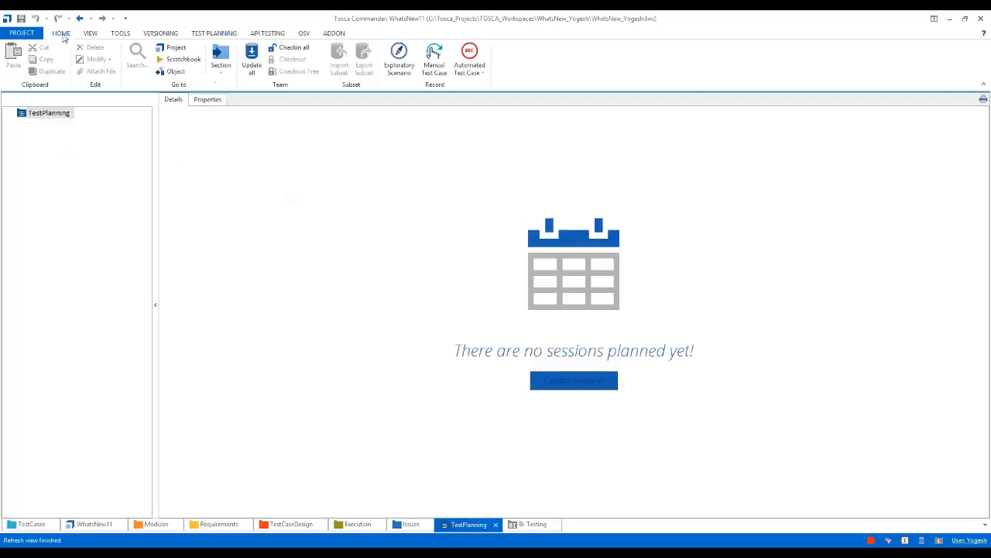
{"action": "left_click", "coordinate": [252, 58]}
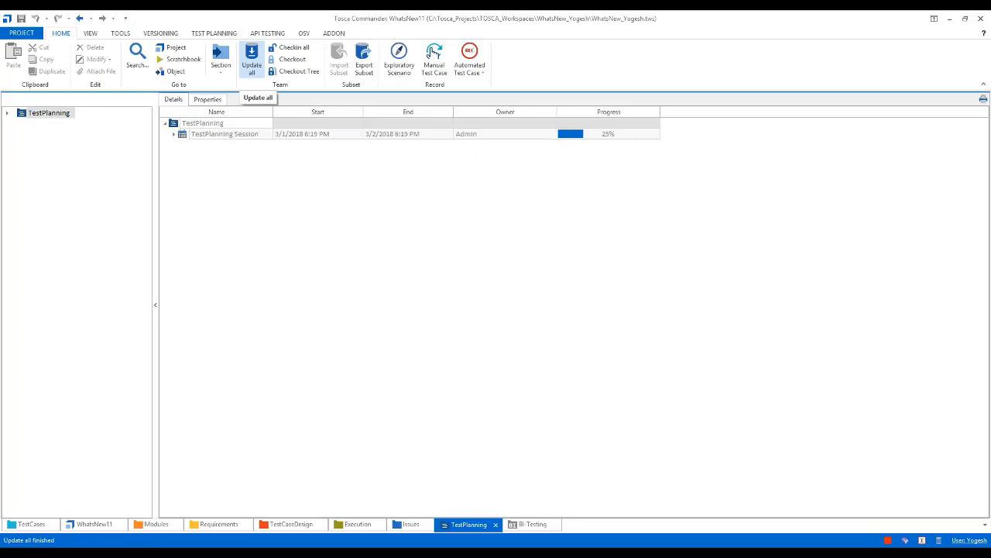
Expand the TestPlanning Session and review the descriptions of the second participant's three tasks
{"action": "left_click", "coordinate": [8, 114]}
{"action": "left_click", "coordinate": [17, 124]}
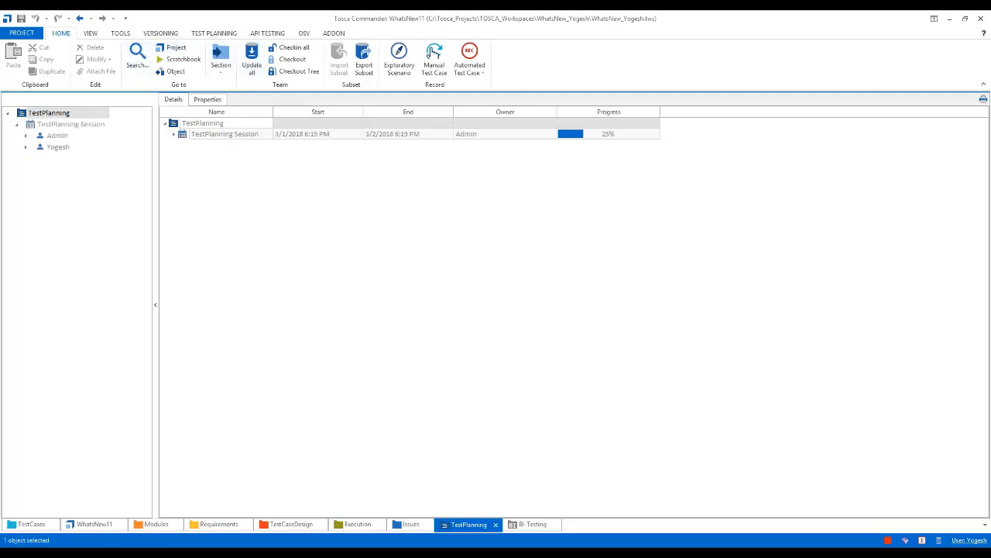
{"action": "left_click", "coordinate": [25, 147]}
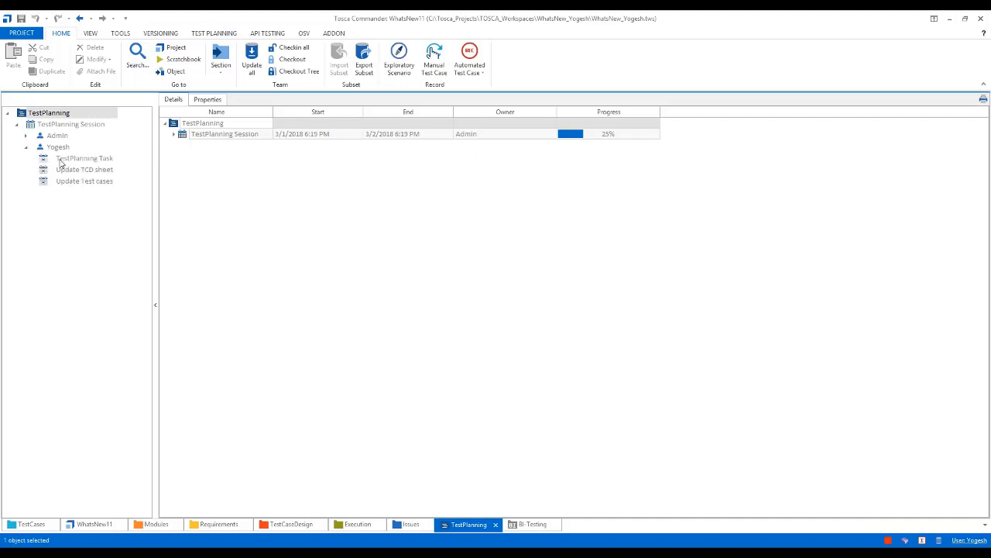
{"action": "left_click", "coordinate": [60, 159]}
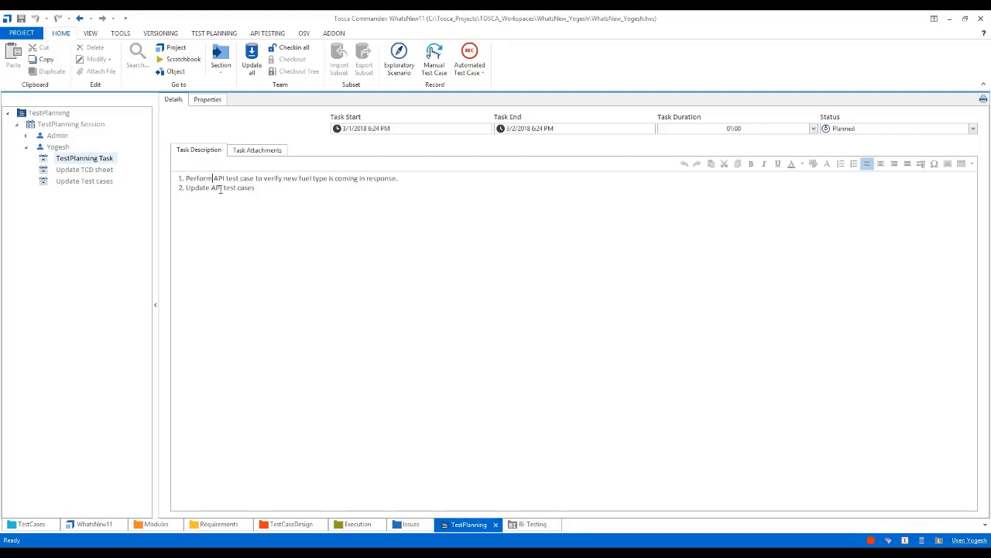
{"action": "left_click", "coordinate": [102, 169]}
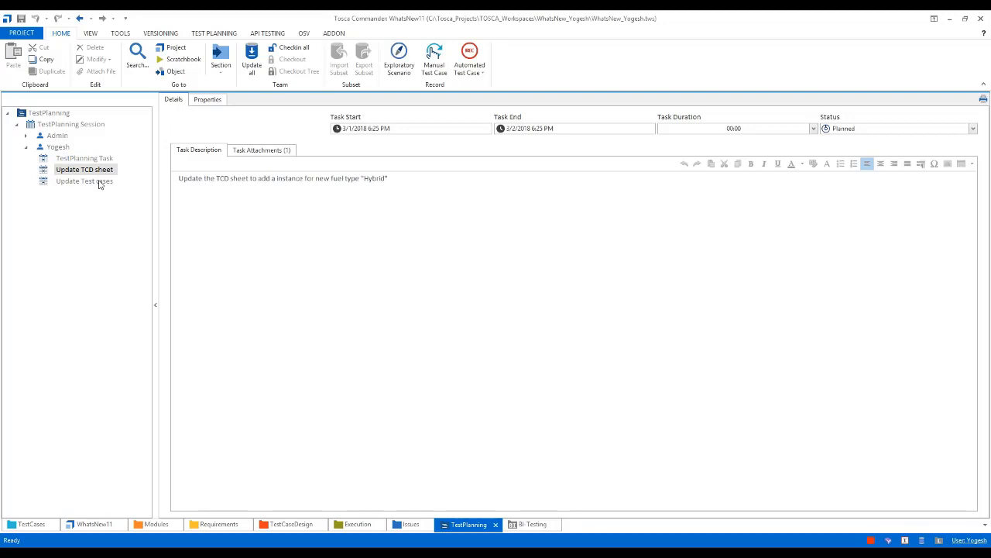
{"action": "left_click", "coordinate": [99, 182]}
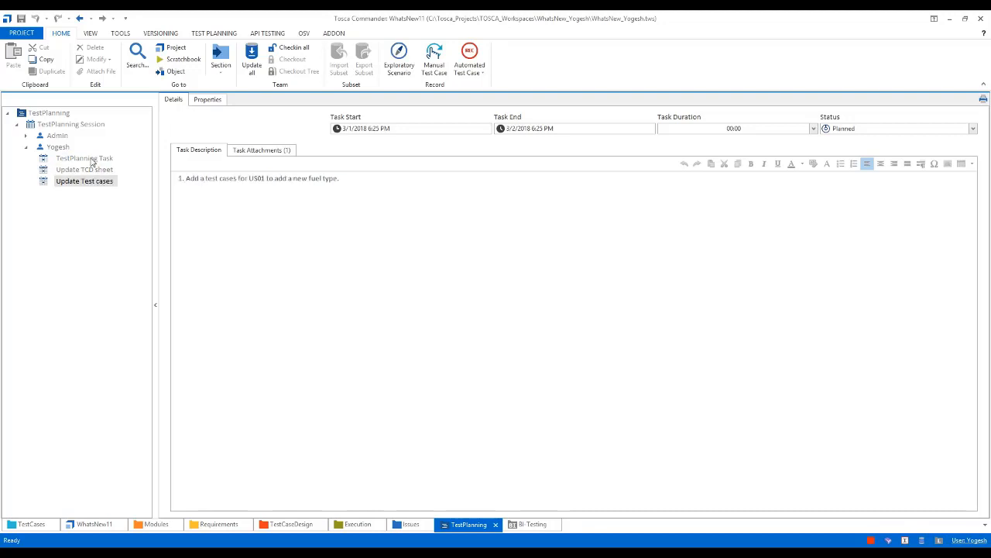
{"action": "left_click", "coordinate": [84, 159]}
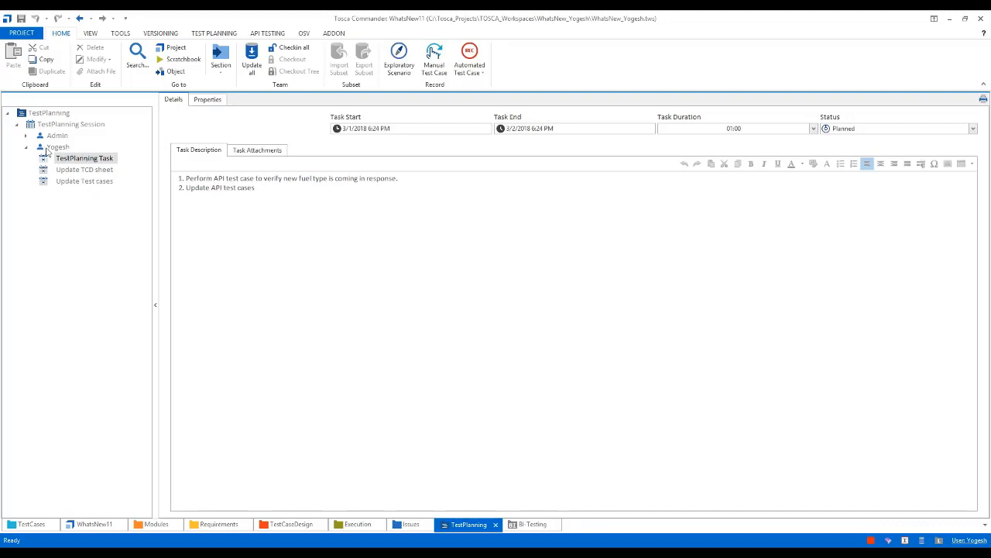
Check out the entire TestPlanning folder tree in the second participant's workspace
{"action": "left_click", "coordinate": [24, 115]}
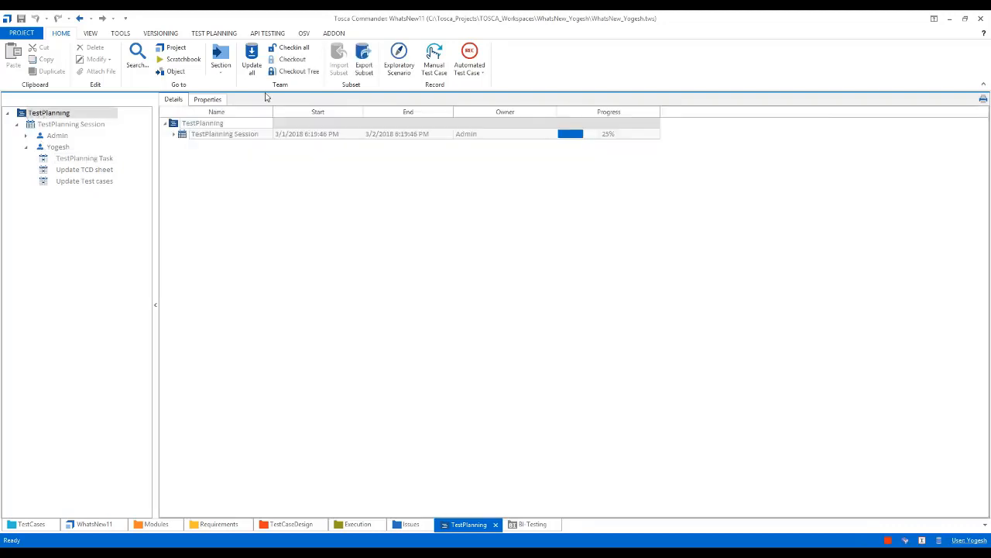
{"action": "left_click", "coordinate": [293, 71]}
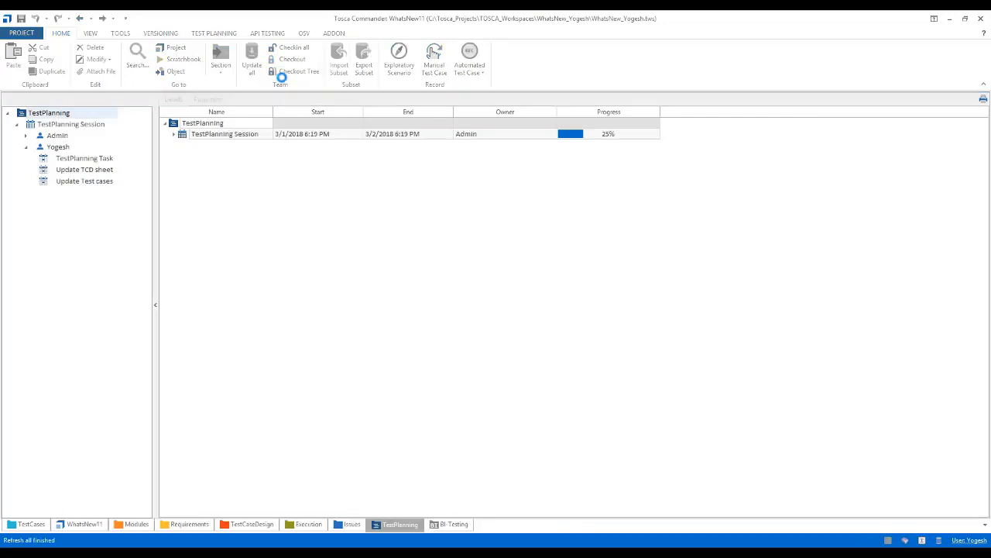
Set the status of the second participant's TestPlanning Task to In Progress
{"action": "left_click", "coordinate": [71, 159]}
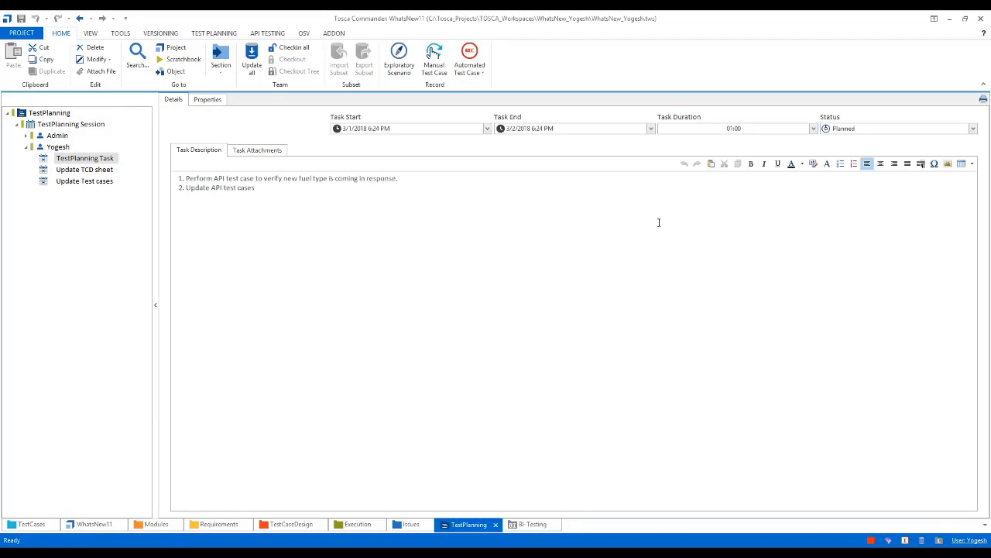
{"action": "left_click", "coordinate": [973, 128]}
{"action": "left_click", "coordinate": [848, 149]}
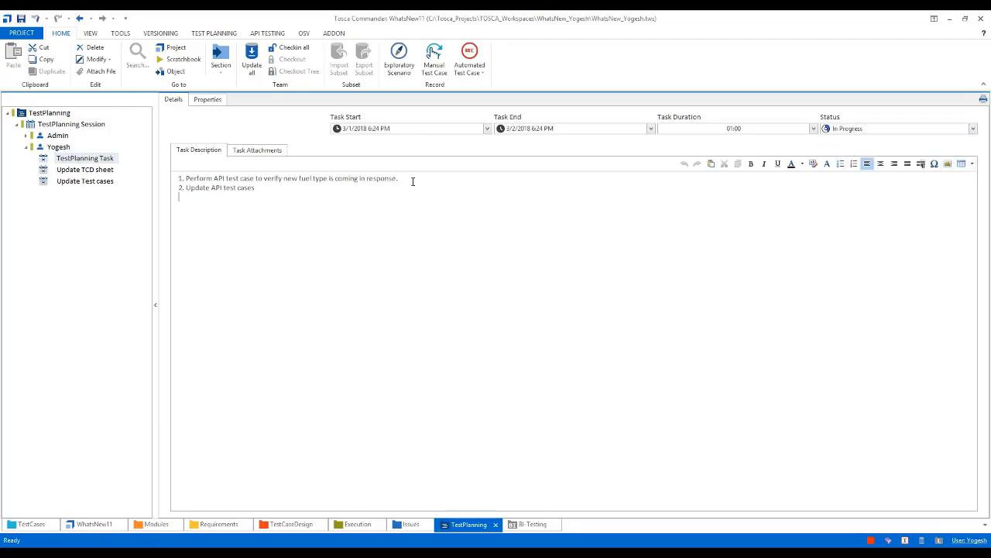
{"action": "left_click", "coordinate": [87, 526]}
{"action": "left_click", "coordinate": [28, 137]}
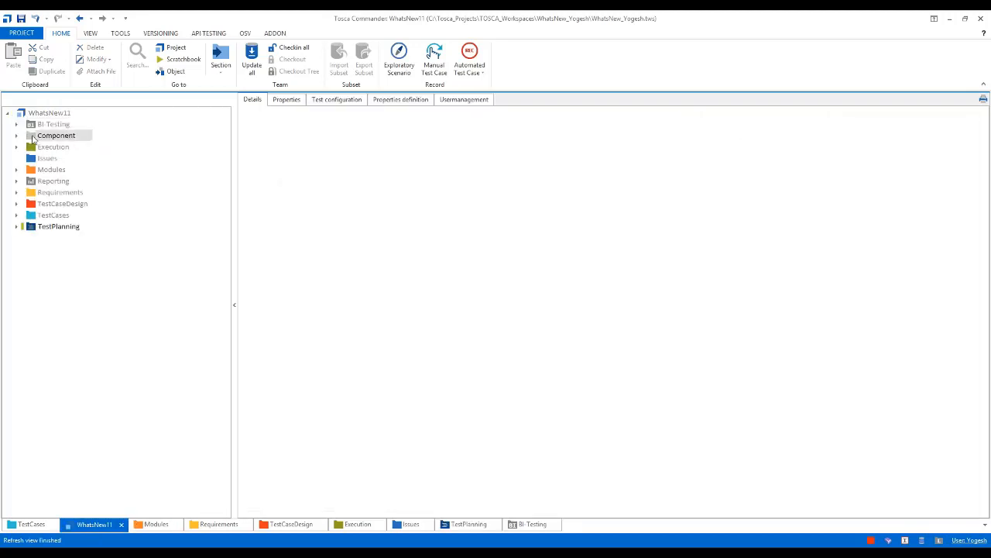
{"action": "left_click", "coordinate": [208, 34]}
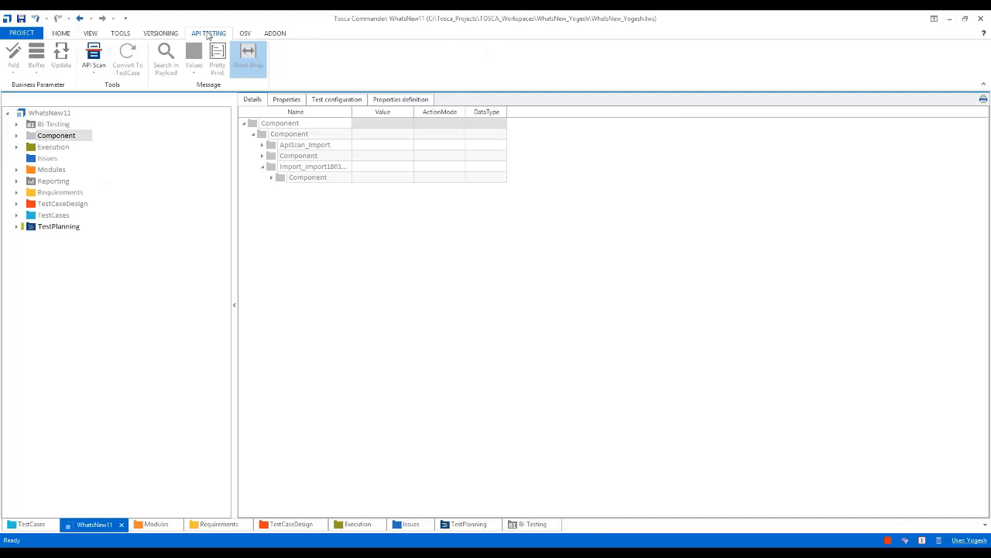
{"action": "left_click", "coordinate": [94, 54]}
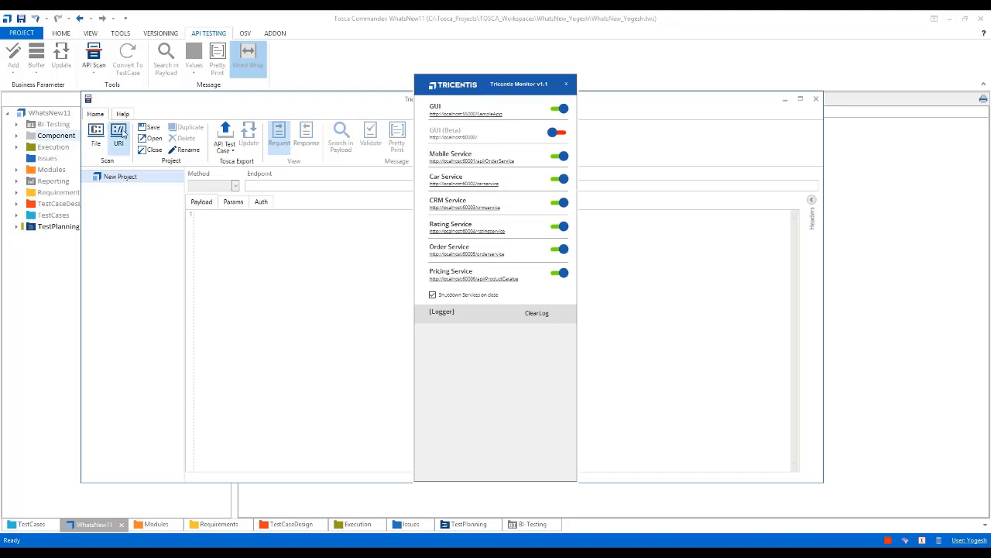
{"action": "left_click", "coordinate": [121, 133]}
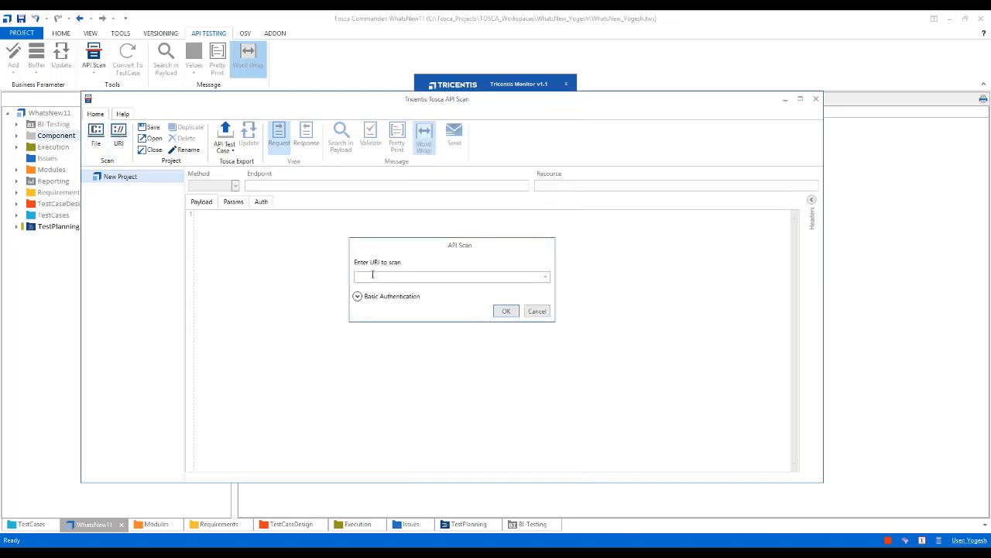
{"action": "type", "text": "https://localhost:60002/carservice"}
{"action": "left_click", "coordinate": [505, 310]}
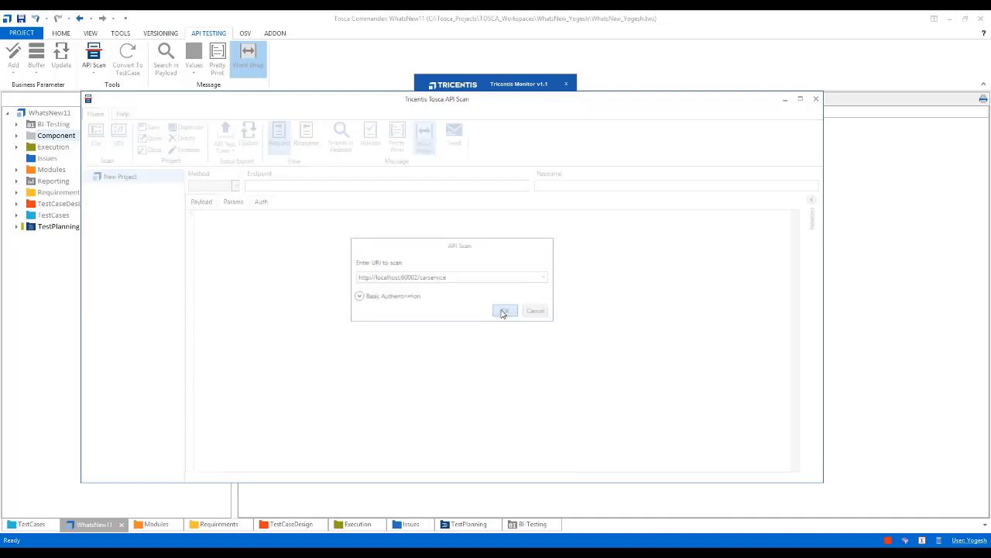
Set the make in the getCar Example request payload to BMW and send the request
{"action": "left_click", "coordinate": [147, 215]}
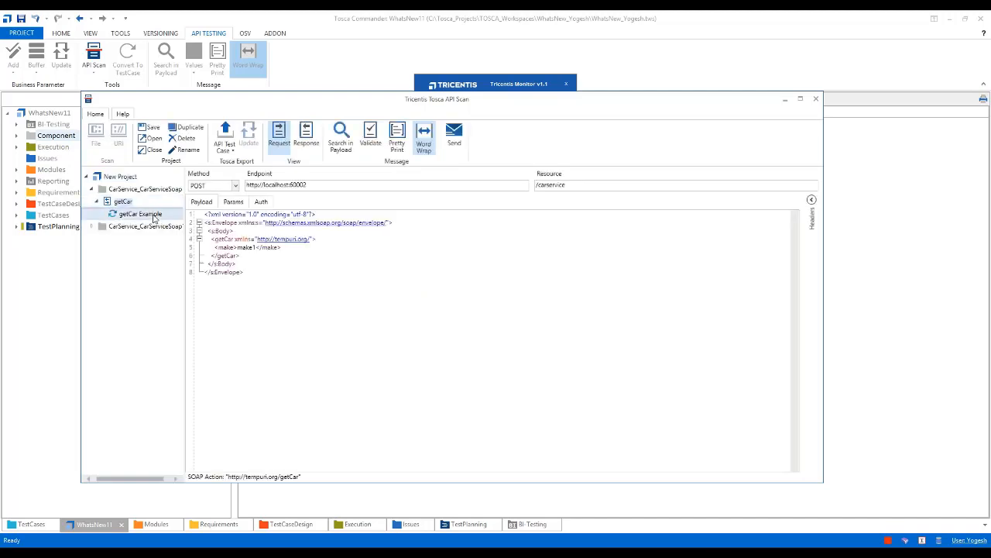
{"action": "double_click", "coordinate": [246, 247]}
{"action": "type", "text": "BMW"}
{"action": "left_click", "coordinate": [454, 136]}
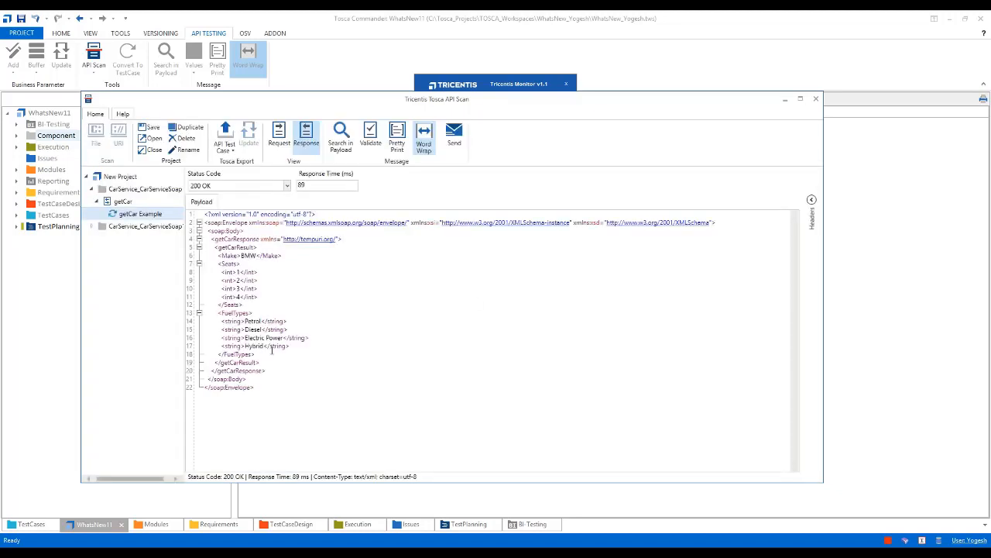
Check the response for the Hybrid fuel type, copy the entire response payload, and switch back to Tosca Commander
{"action": "left_click_drag", "start_coordinate": [290, 346], "coordinate": [221, 346]}
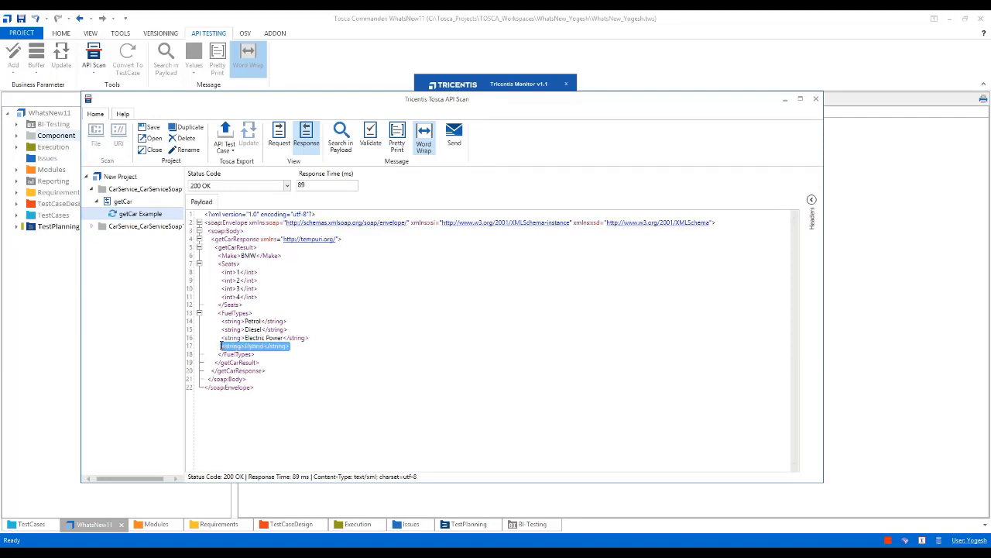
{"action": "left_click", "coordinate": [319, 356]}
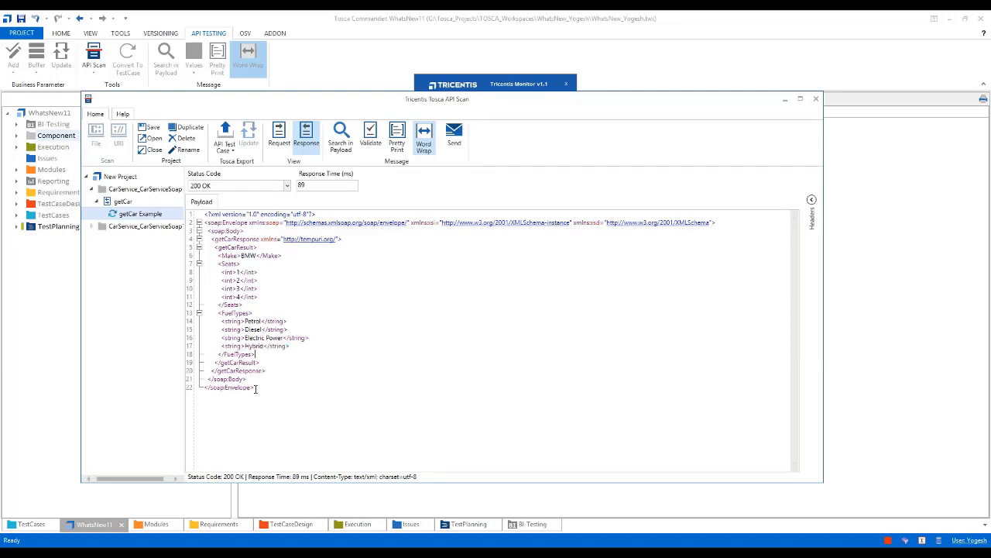
{"action": "left_click_drag", "start_coordinate": [255, 389], "coordinate": [204, 214]}
{"action": "key", "text": "ctrl+c"}
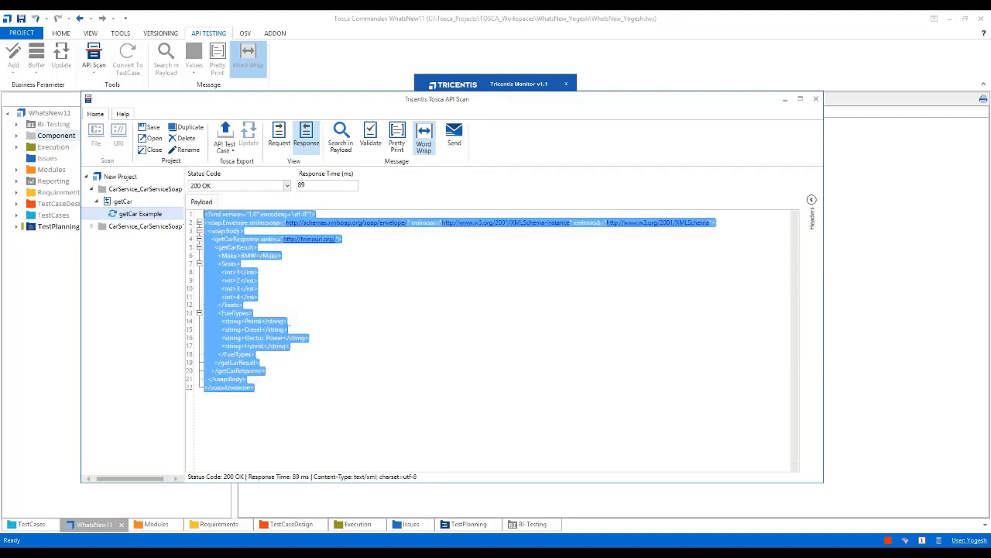
{"action": "key", "text": "alt+Tab"}
{"action": "key", "text": "alt+Tab"}
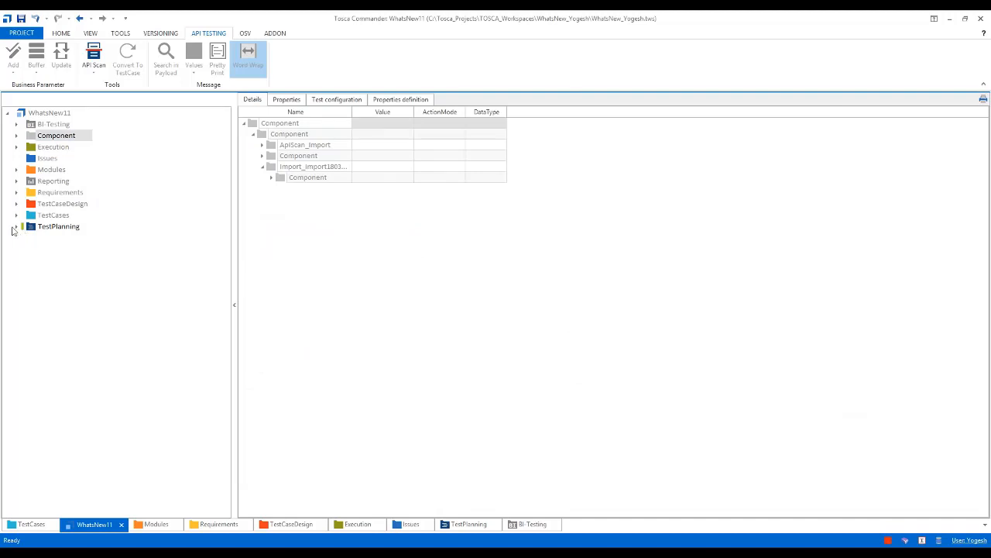
Add "Performed API testing, refer the response -" and the copied XML response to the description of the second participant's TestPlanning Task
{"action": "left_click", "coordinate": [17, 227]}
{"action": "left_click", "coordinate": [26, 238]}
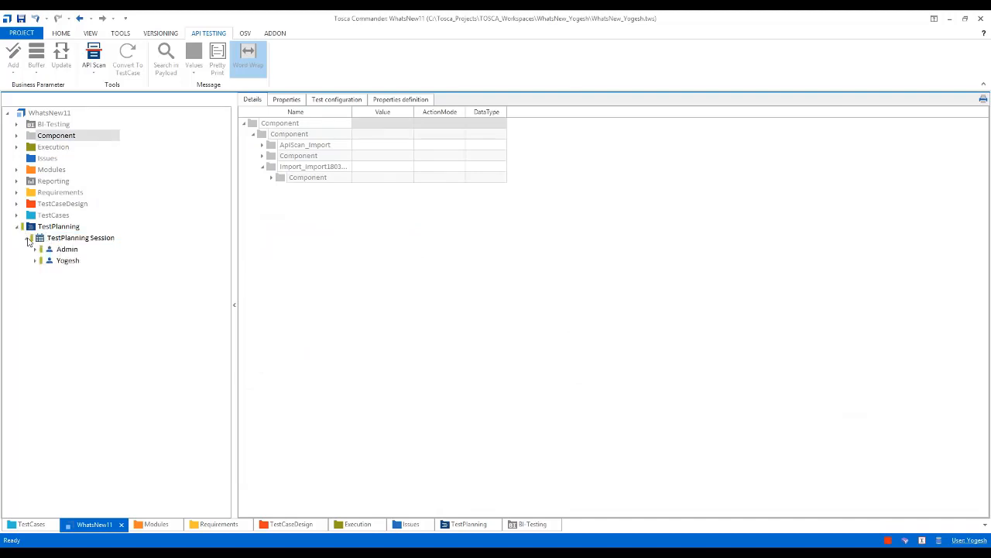
{"action": "left_click", "coordinate": [35, 260]}
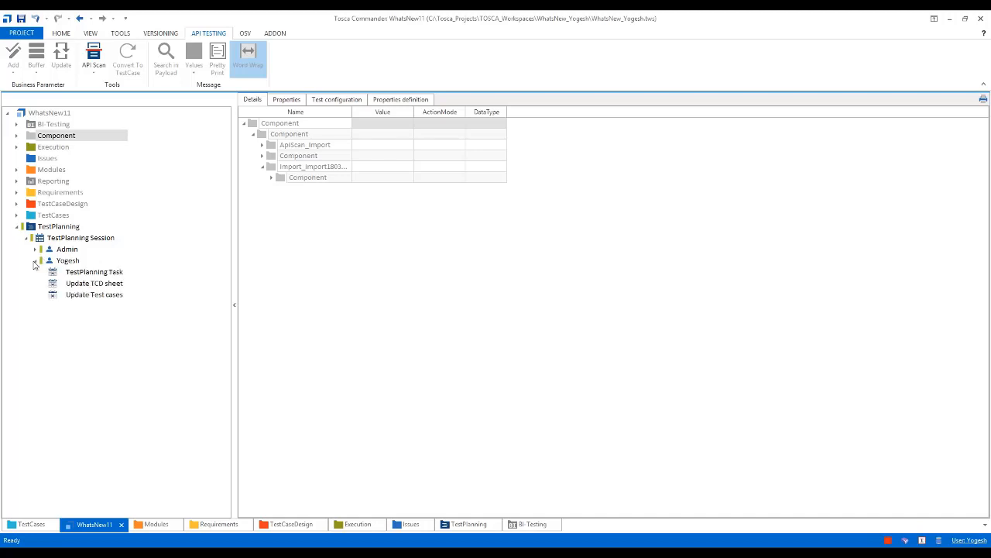
{"action": "left_click", "coordinate": [86, 275]}
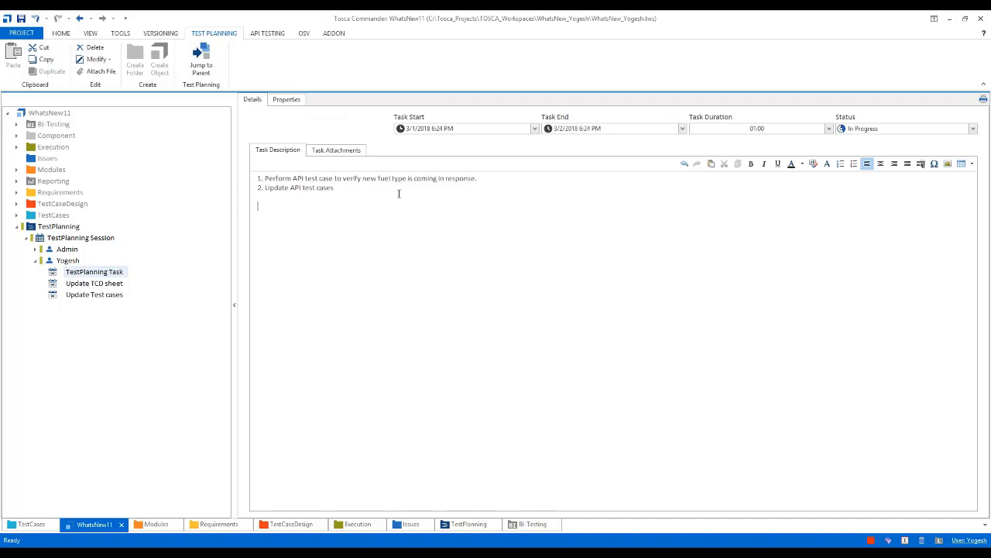
{"action": "type", "text": "Performed API testing,"}
{"action": "type", "text": "refer the response"}
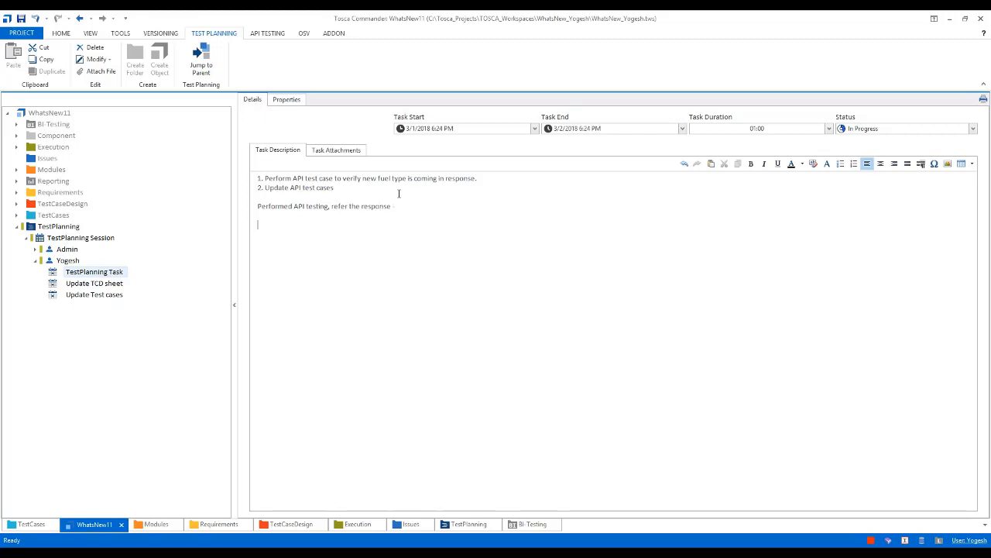
{"action": "key", "text": "ctrl+v"}
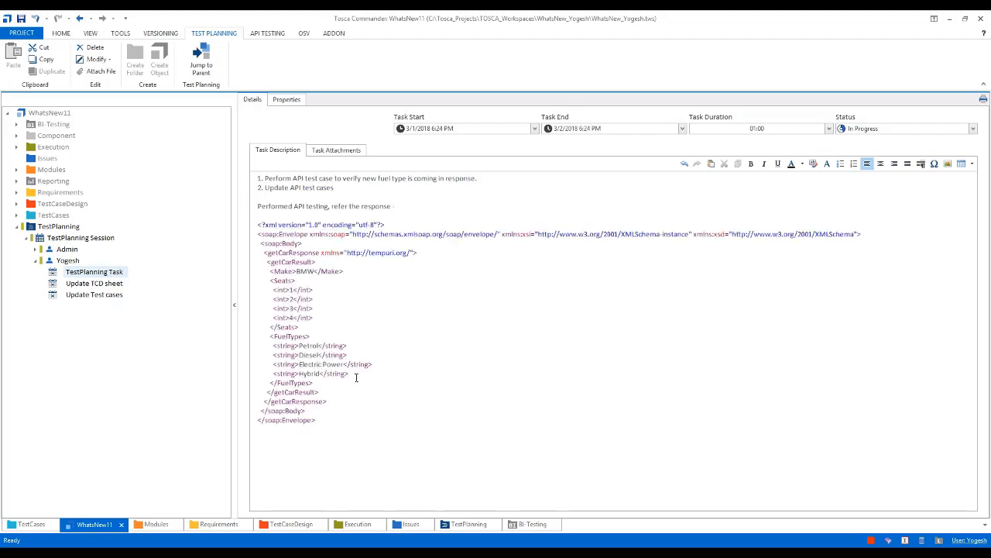
Make the Hybrid fuel type line of the response in the task description bold
{"action": "left_click_drag", "start_coordinate": [356, 377], "coordinate": [274, 375]}
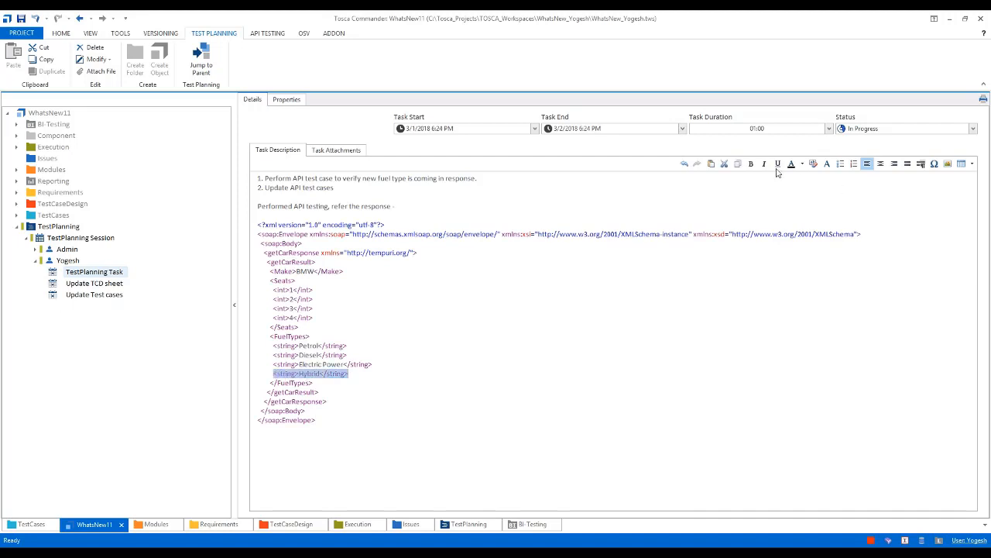
{"action": "left_click", "coordinate": [751, 165]}
{"action": "left_click", "coordinate": [381, 380]}
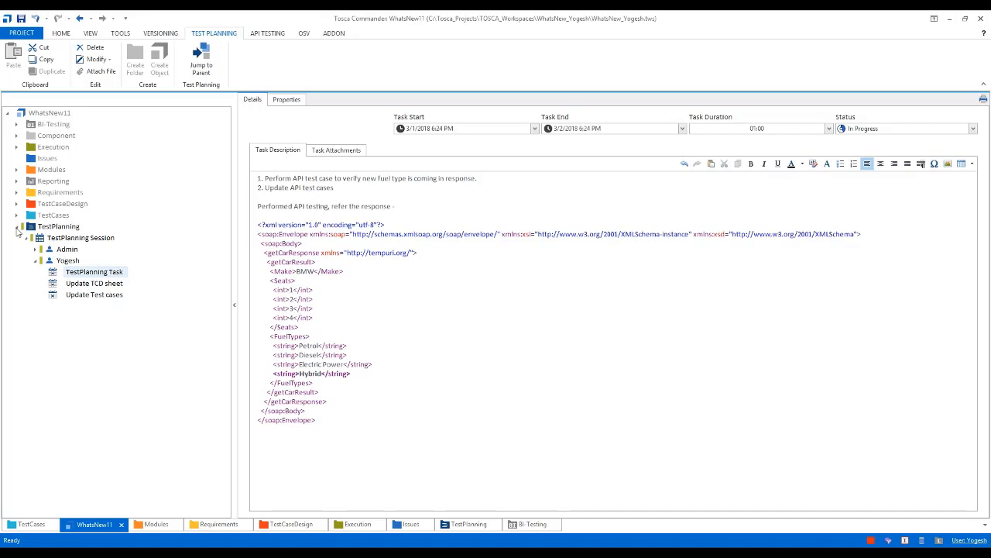
Review the API folder with the getCar Example test cases under US 01 Automobile Insurance, and collapse the Insurance folder
{"action": "left_click", "coordinate": [19, 226]}
{"action": "left_click", "coordinate": [17, 215]}
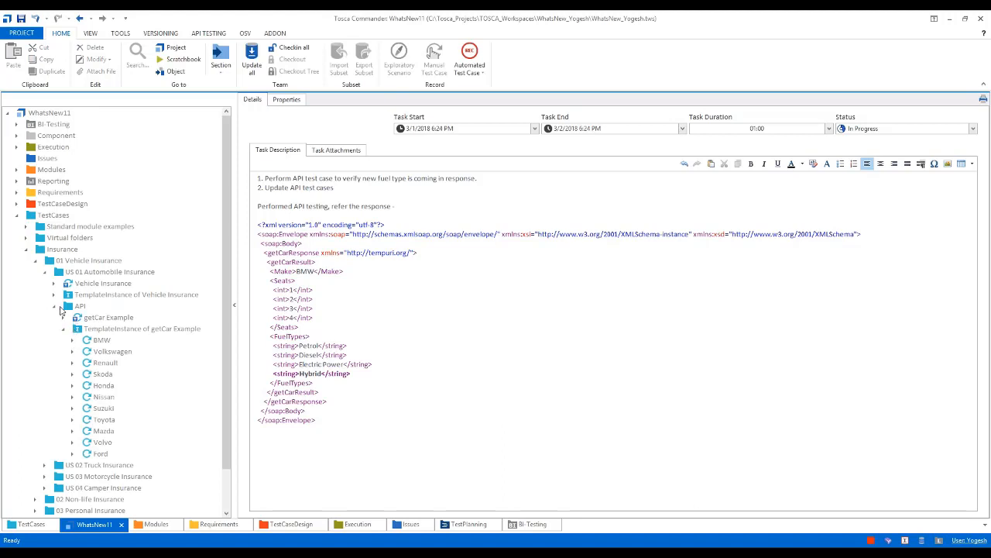
{"action": "left_click", "coordinate": [72, 308]}
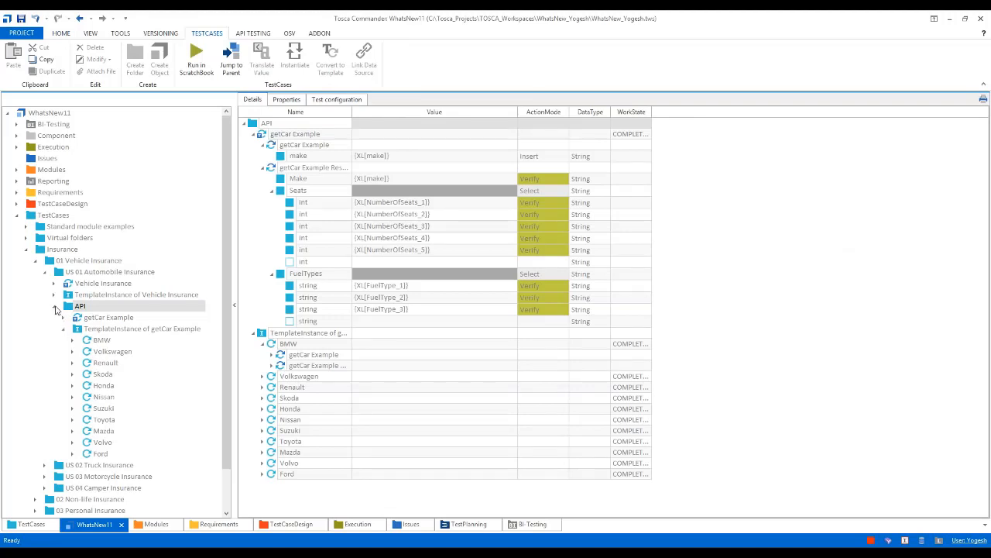
{"action": "left_click", "coordinate": [55, 307]}
{"action": "left_click", "coordinate": [27, 250]}
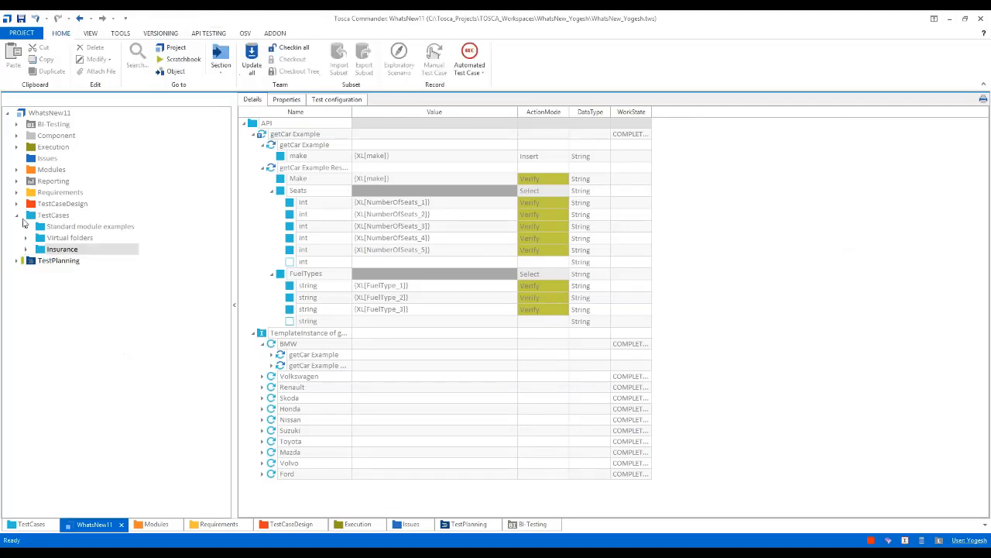
Open the getCar test sheet in TestCaseDesign and examine its fuel type attributes with the instances collapsed
{"action": "left_click", "coordinate": [16, 204]}
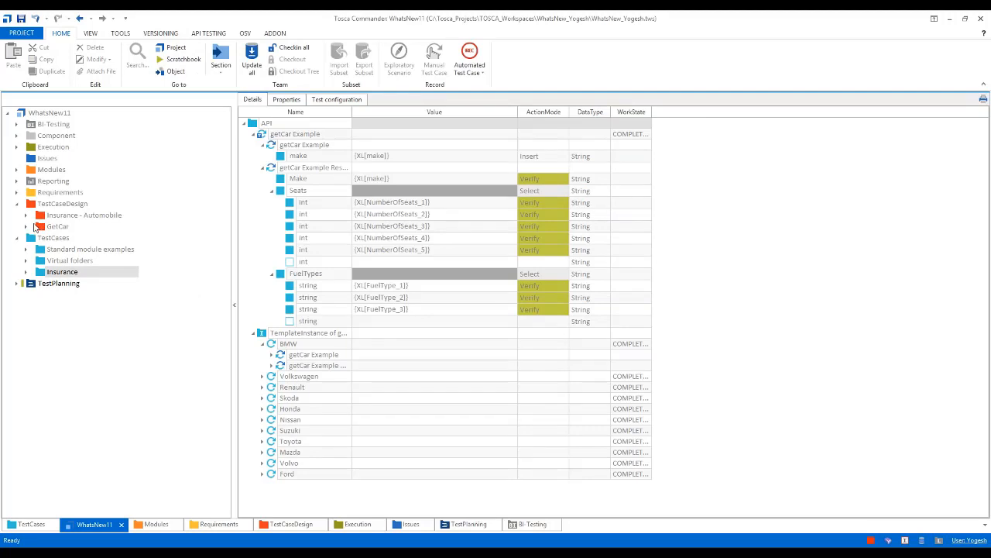
{"action": "left_click", "coordinate": [27, 226]}
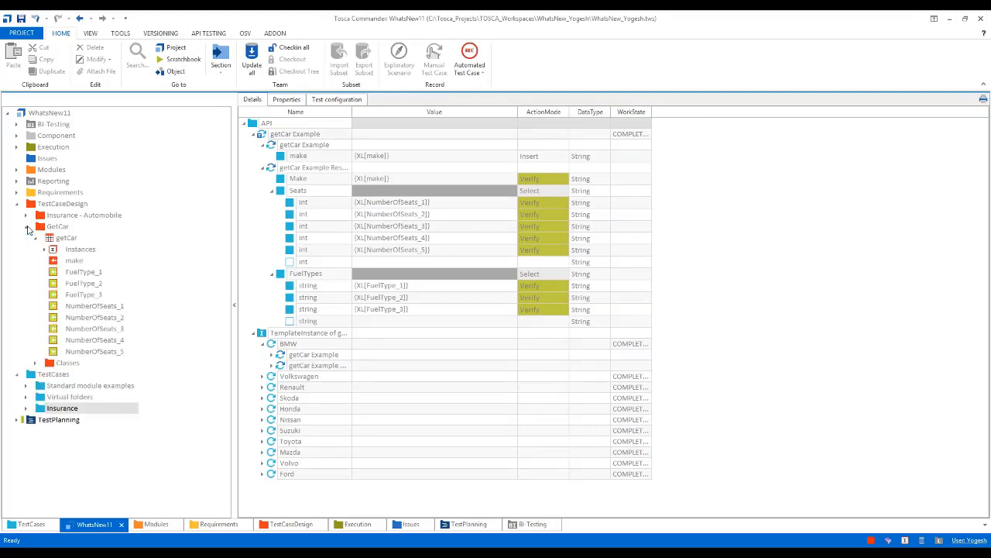
{"action": "left_click", "coordinate": [66, 238]}
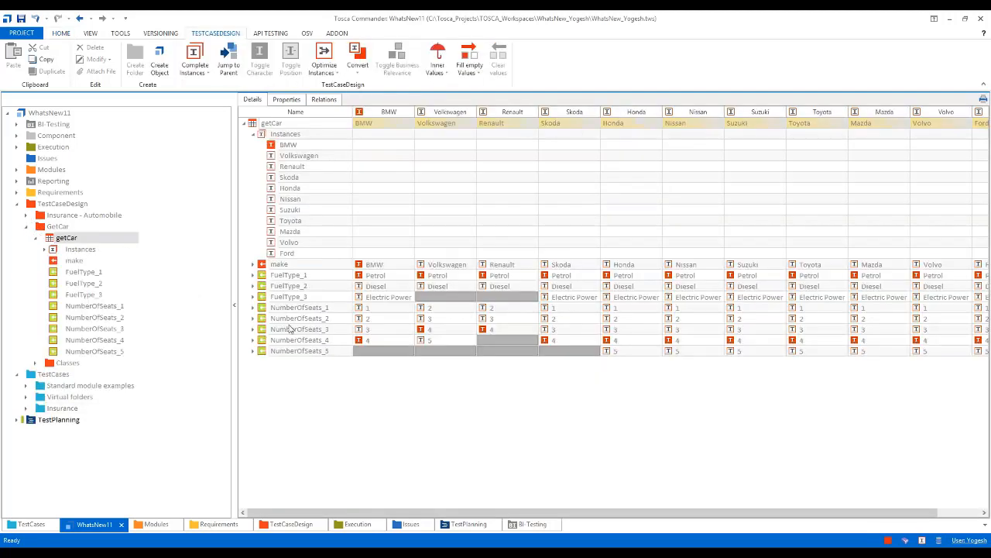
{"action": "left_click", "coordinate": [252, 136]}
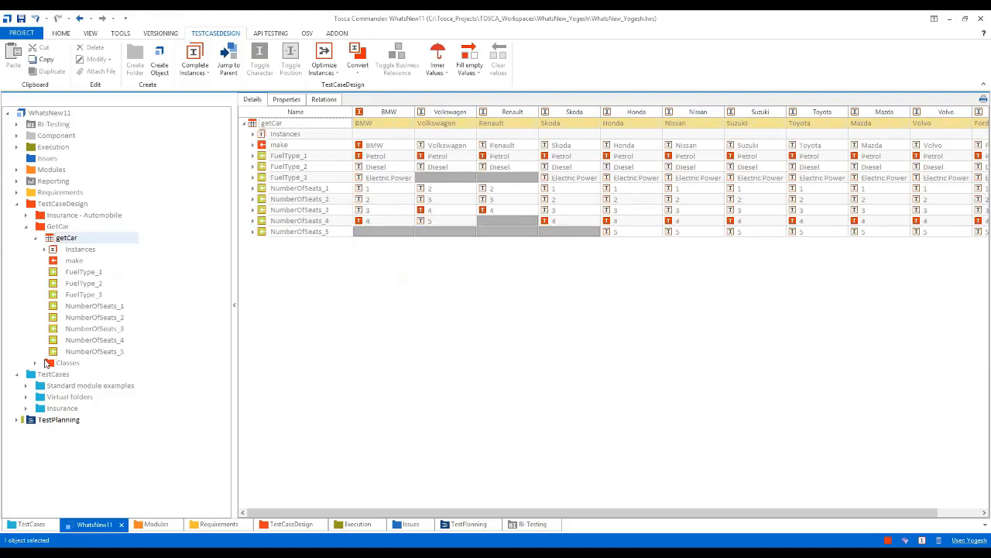
Expand the FuelType class instances under GetCar and check out the entire TestCaseDesign tree for editing
{"action": "left_click", "coordinate": [36, 363]}
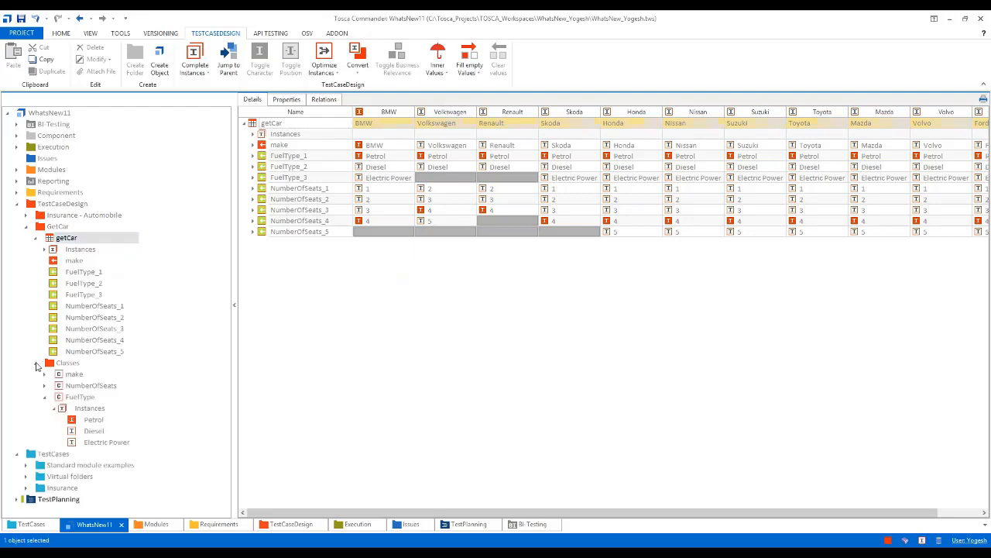
{"action": "left_click", "coordinate": [64, 411]}
{"action": "key", "text": "ctrl+n"}
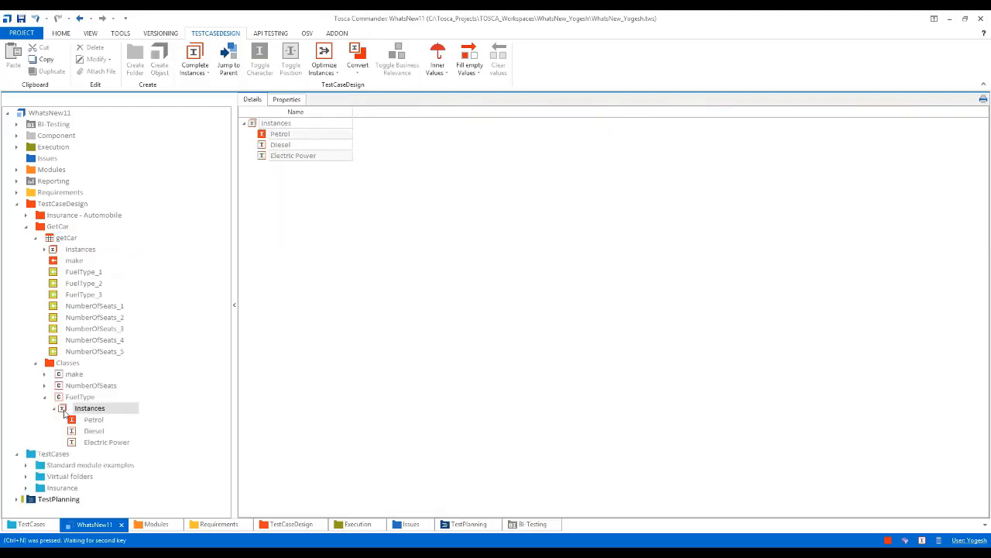
{"action": "left_click", "coordinate": [33, 205]}
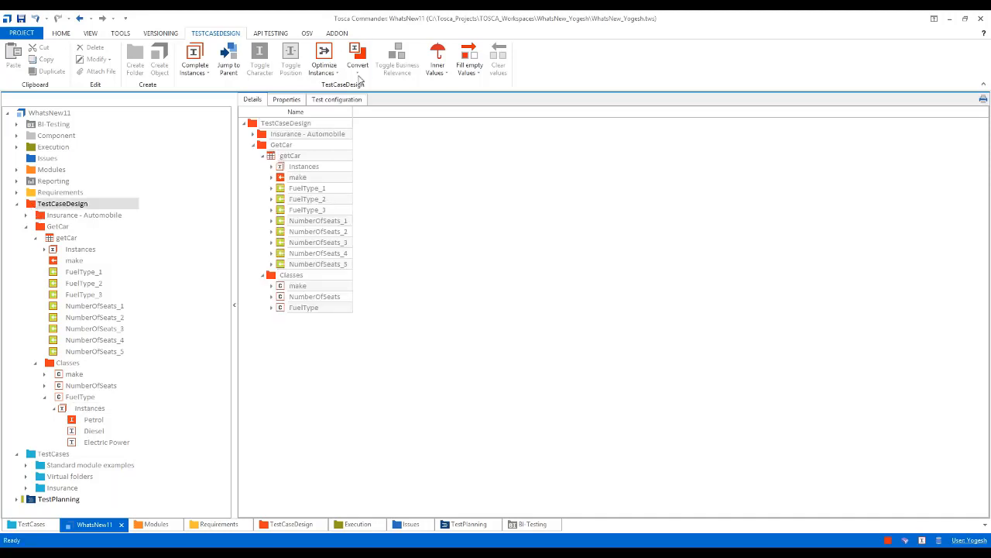
{"action": "left_click", "coordinate": [62, 34]}
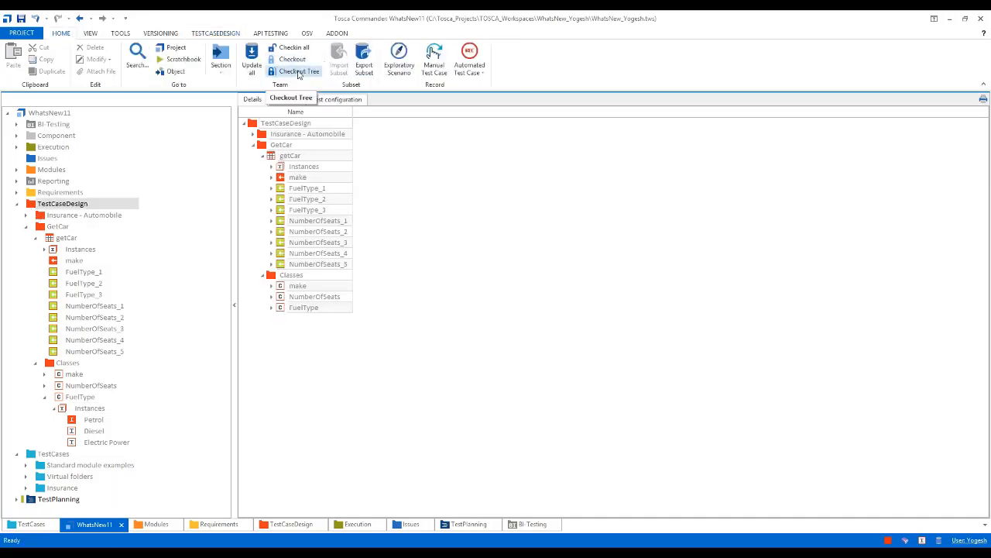
{"action": "left_click", "coordinate": [297, 72]}
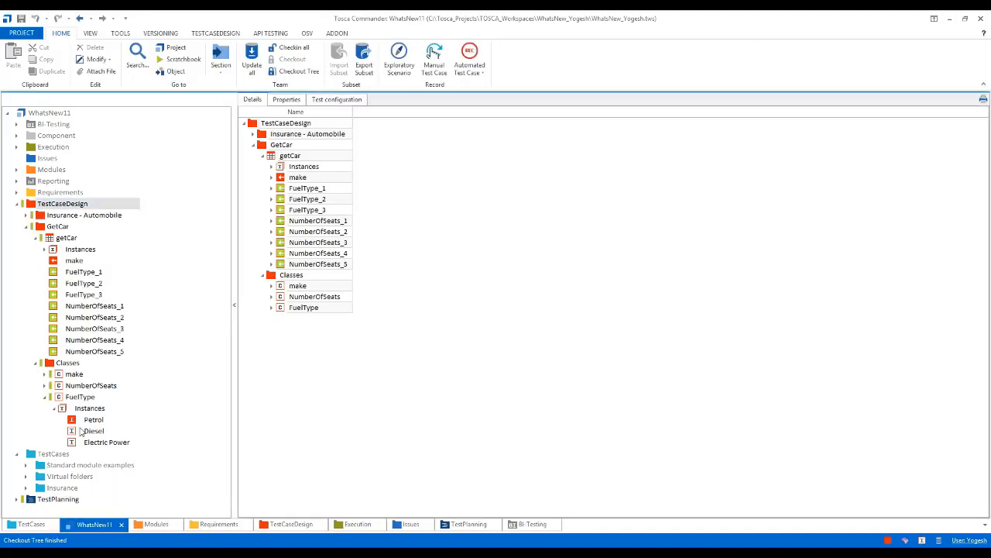
Add a new instance named Hybrid to the FuelType class in the GetCar classes
{"action": "left_click", "coordinate": [65, 408]}
{"action": "key", "text": "ctrl+i"}
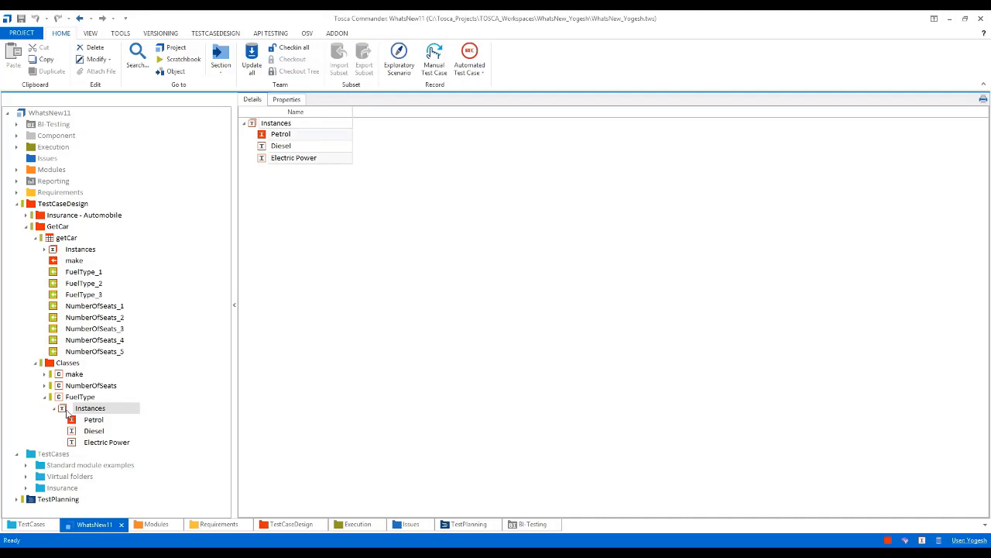
{"action": "key", "text": "ctrl+n"}
{"action": "type", "text": "Hybrid"}
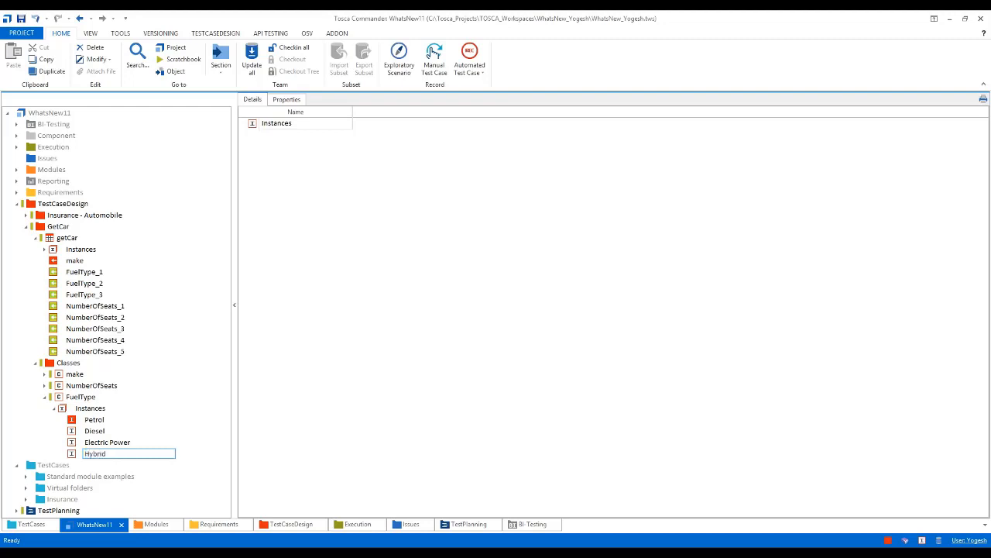
{"action": "key", "text": "Return"}
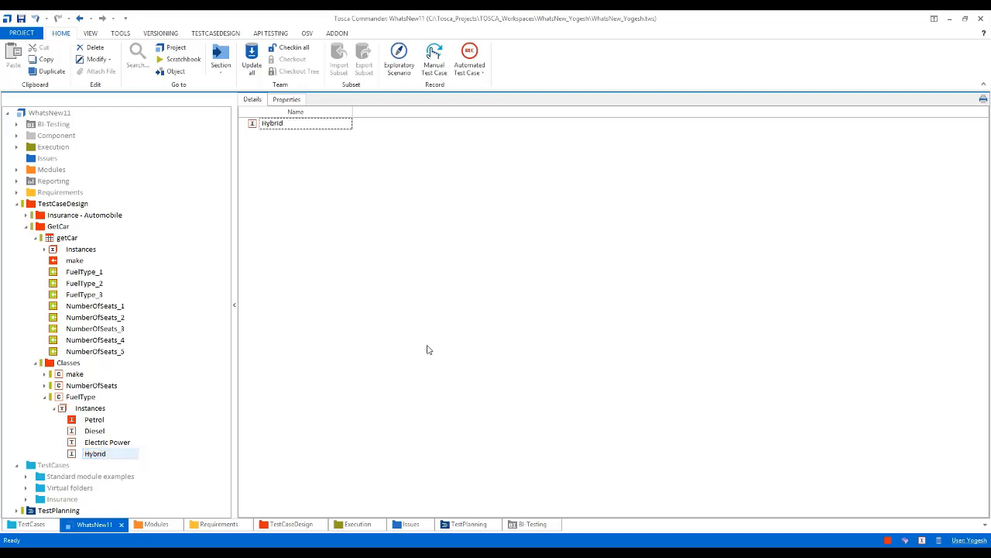
Add the FuelType class to the getCar sheet as an attribute below FuelType_3 and toggle its business relevance
{"action": "left_click", "coordinate": [59, 399]}
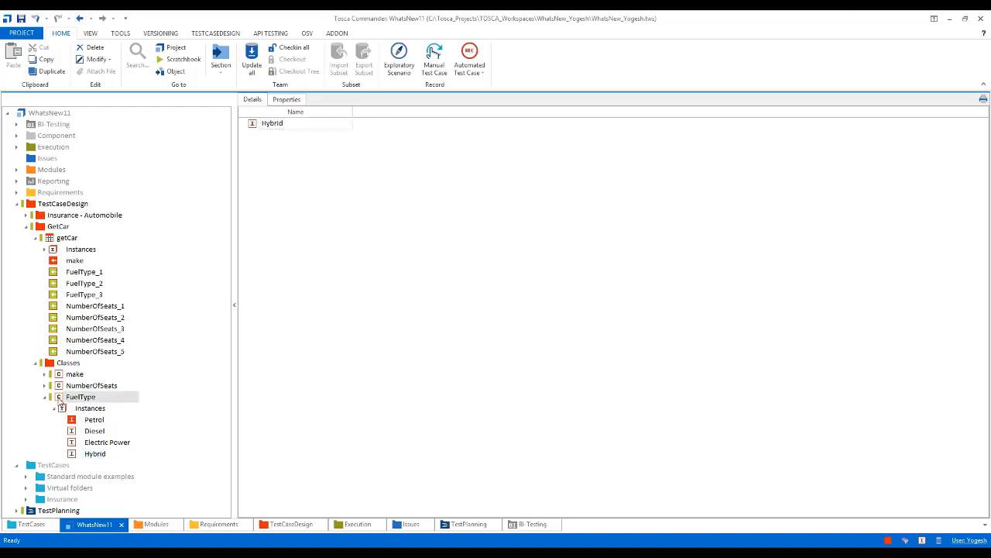
{"action": "left_click_drag", "start_coordinate": [62, 399], "coordinate": [51, 241]}
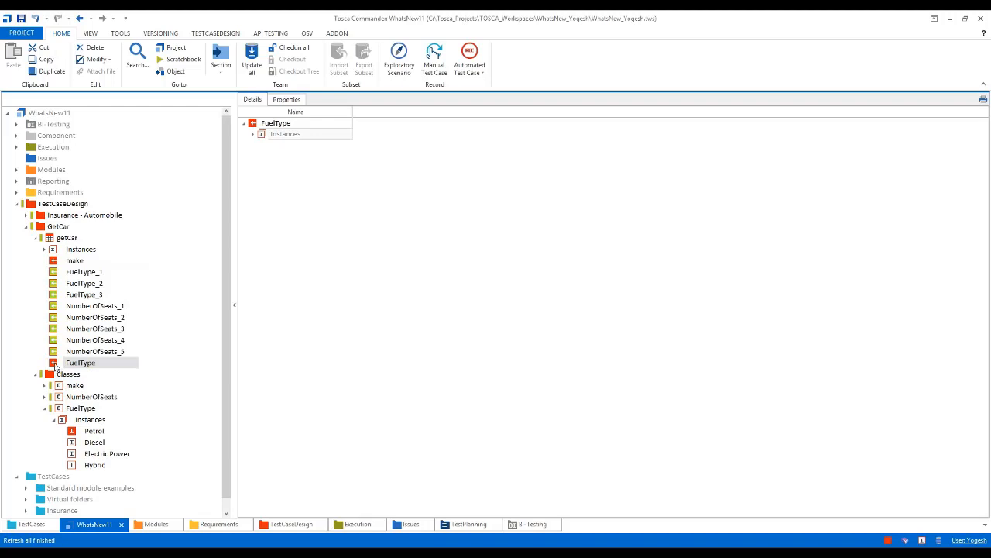
{"action": "left_click_drag", "start_coordinate": [53, 364], "coordinate": [59, 309]}
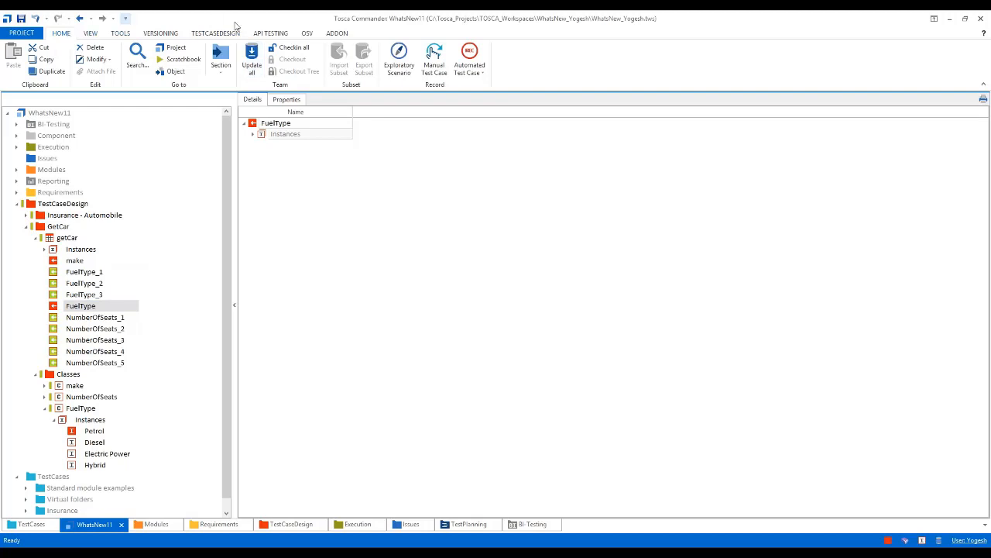
{"action": "left_click", "coordinate": [213, 35]}
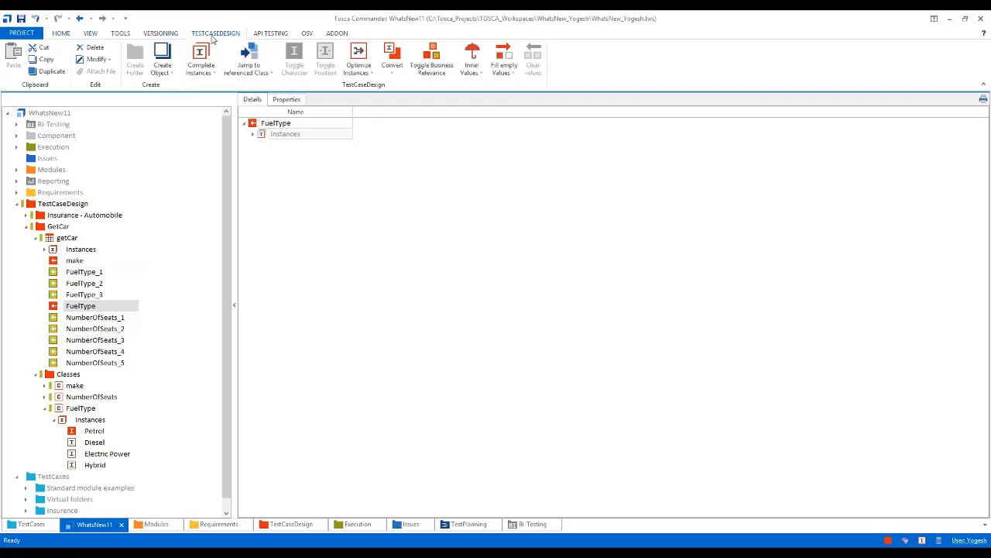
{"action": "left_click", "coordinate": [431, 59]}
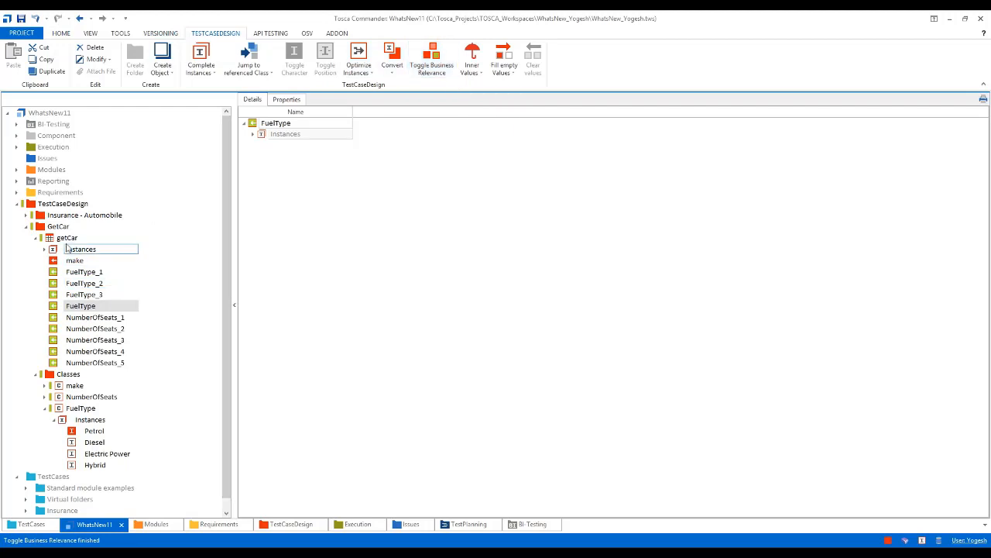
Fill the empty values of the new FuelType attribute in the getCar sheet with the specific value Hybrid
{"action": "left_click", "coordinate": [166, 234]}
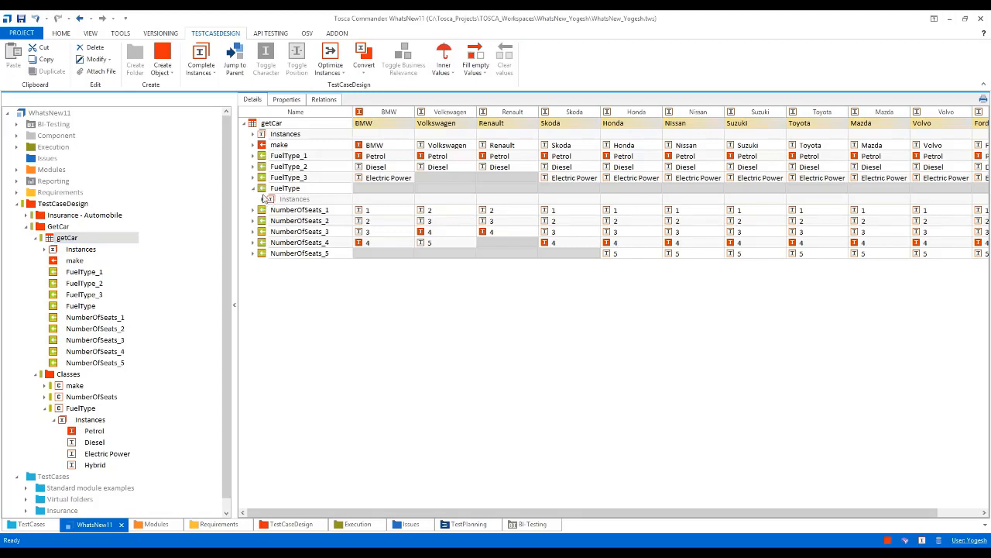
{"action": "right_click", "coordinate": [264, 189]}
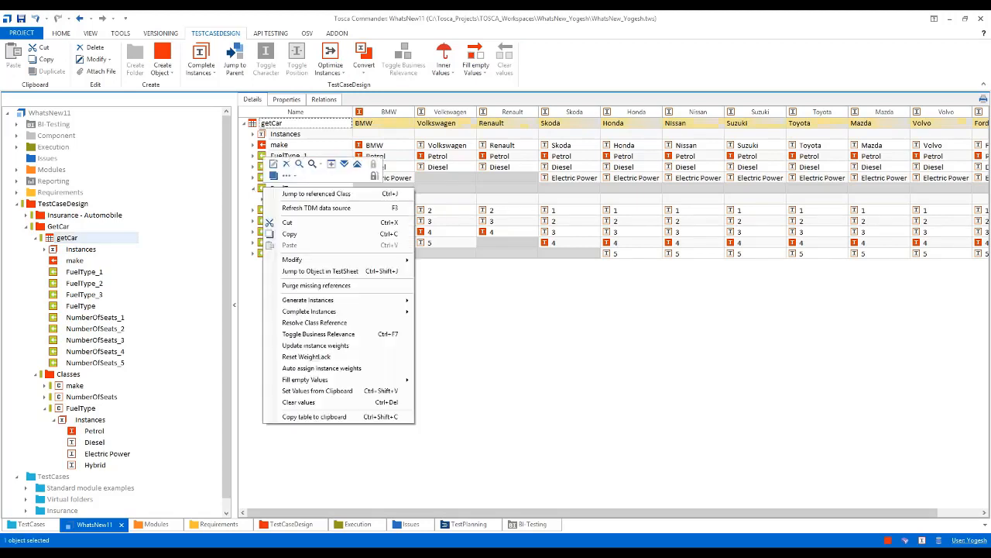
{"action": "mouse_move", "coordinate": [380, 379]}
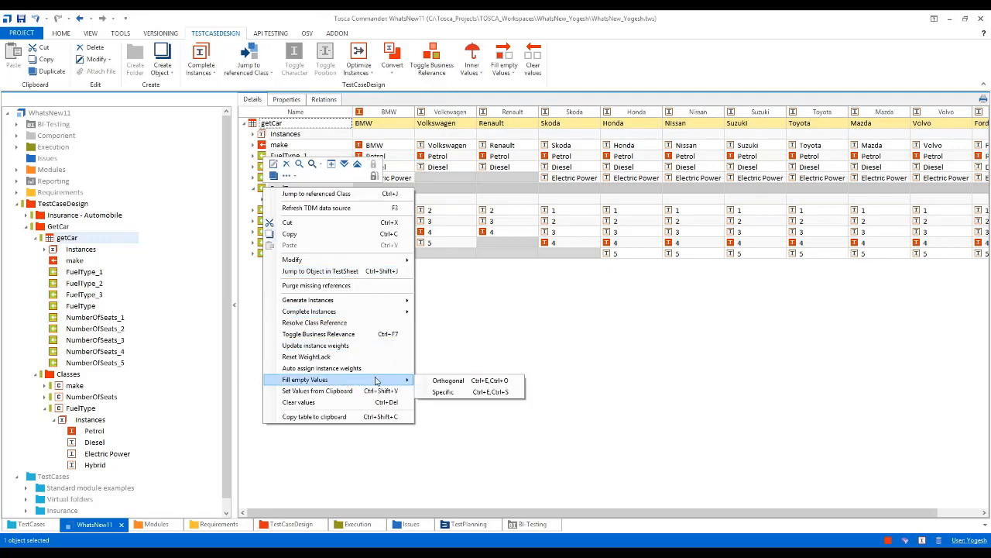
{"action": "left_click", "coordinate": [443, 391]}
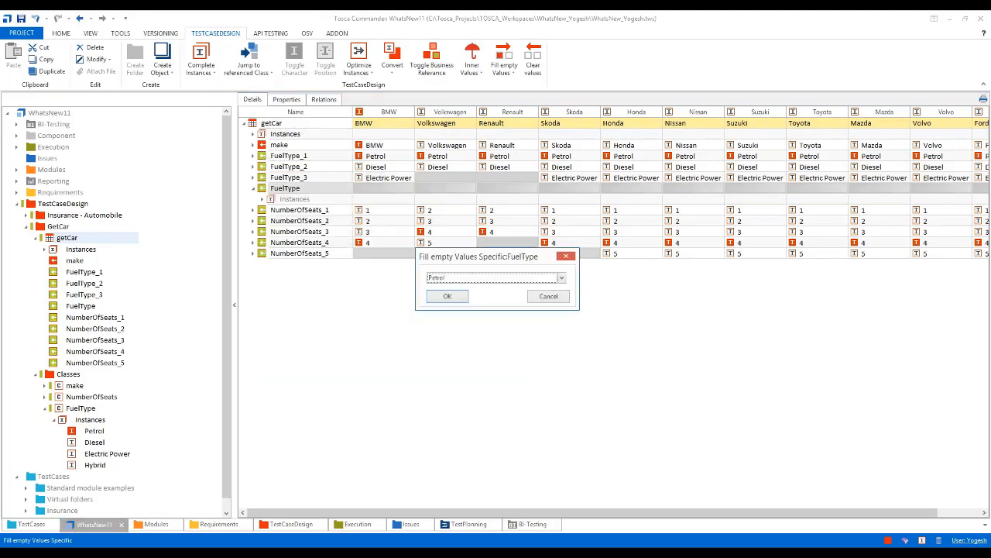
{"action": "left_click", "coordinate": [560, 277]}
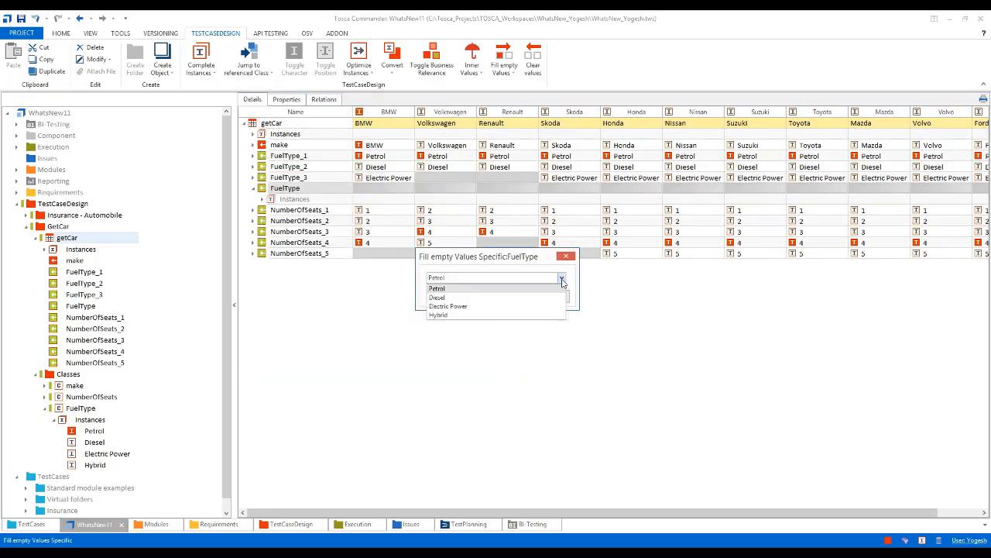
{"action": "left_click", "coordinate": [460, 318]}
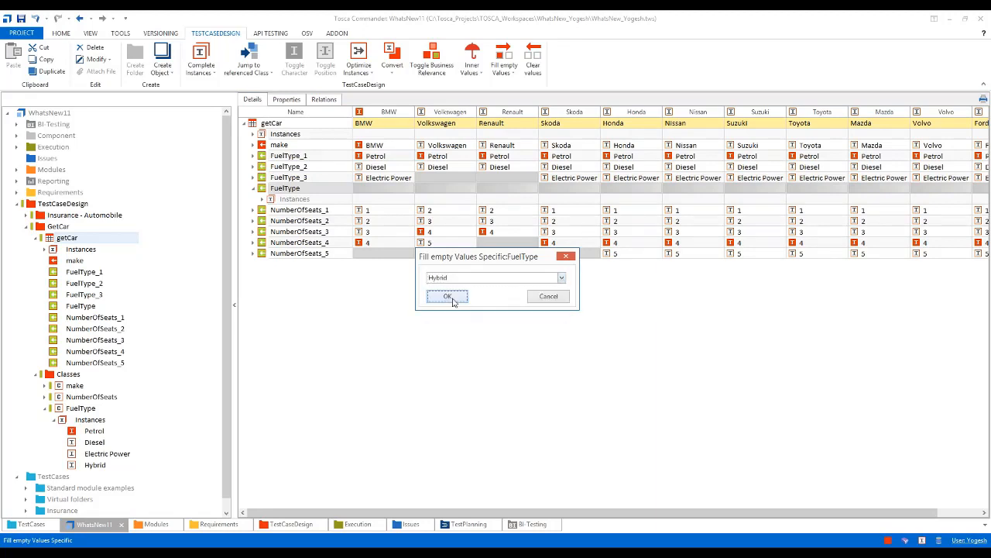
{"action": "left_click", "coordinate": [450, 295]}
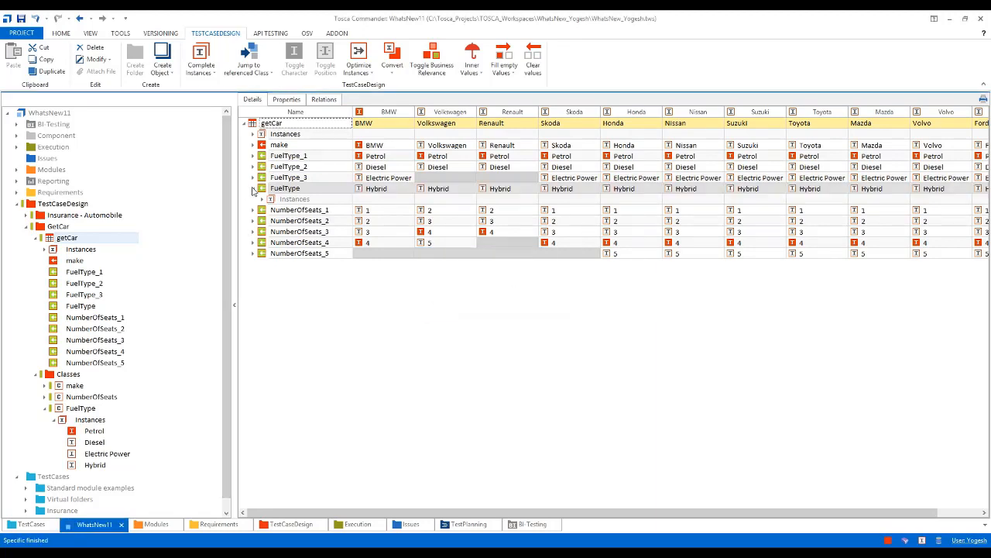
{"action": "left_click", "coordinate": [252, 189]}
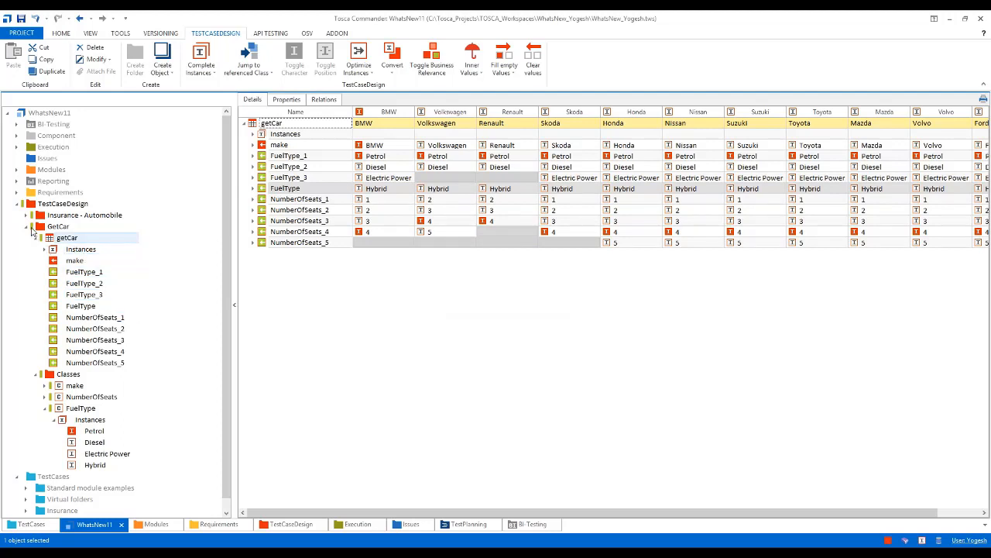
Check out the whole tree of the API test case folder under US 01 Automobile Insurance
{"action": "left_click", "coordinate": [26, 227]}
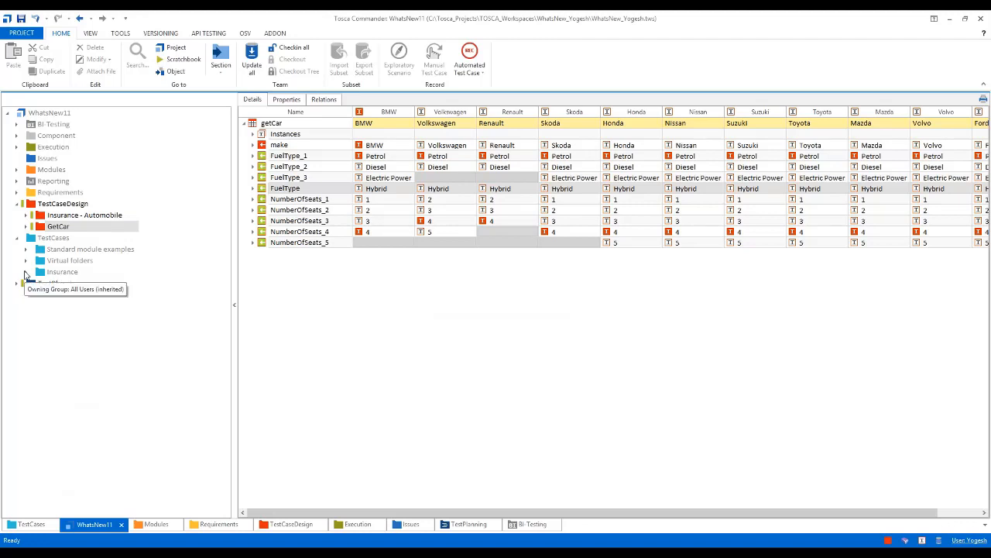
{"action": "left_click", "coordinate": [25, 272]}
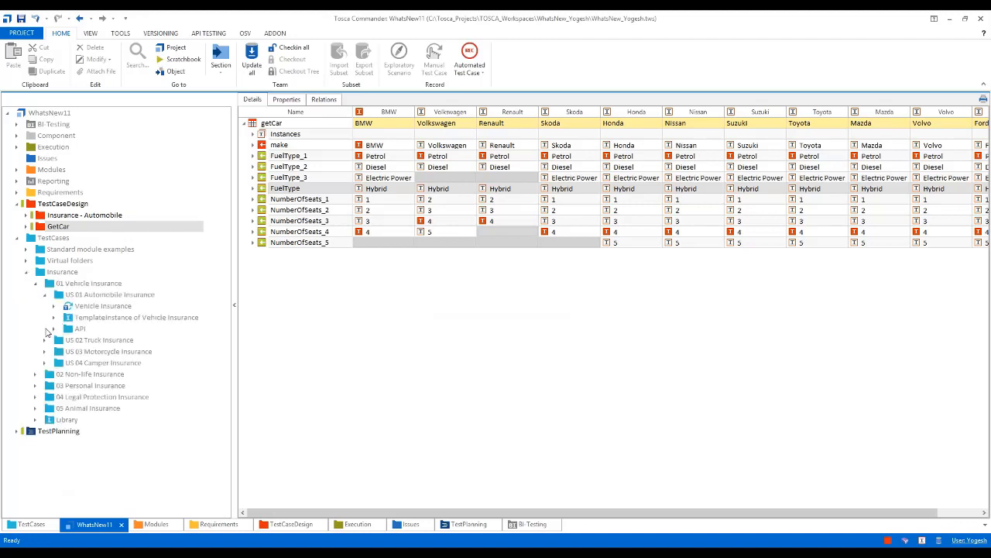
{"action": "left_click", "coordinate": [54, 328]}
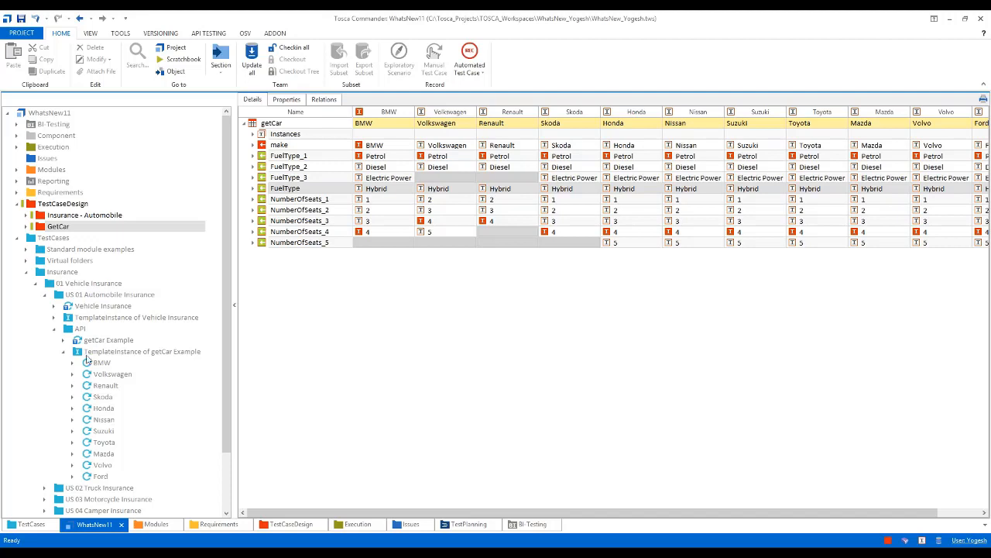
{"action": "left_click", "coordinate": [87, 355]}
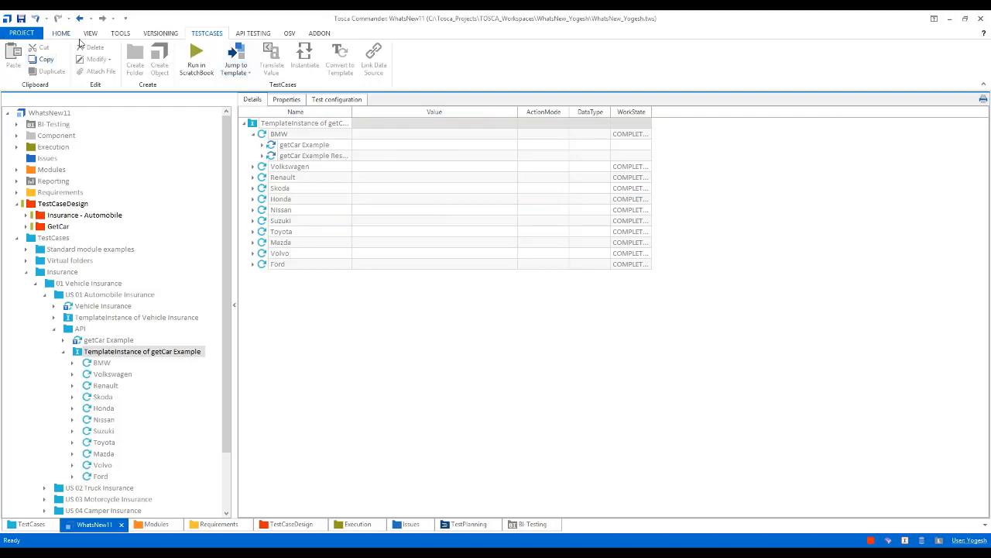
{"action": "left_click", "coordinate": [65, 34]}
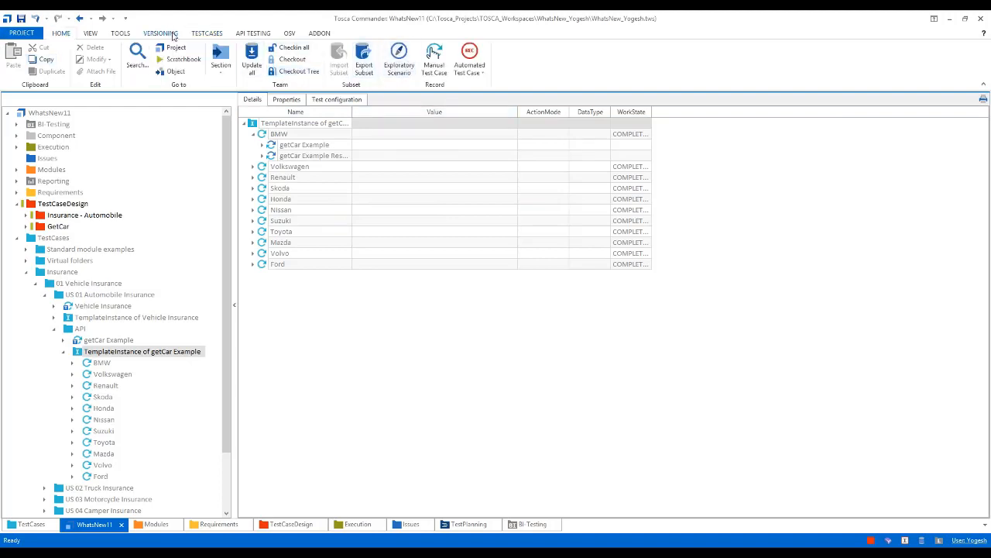
{"action": "left_click", "coordinate": [212, 35]}
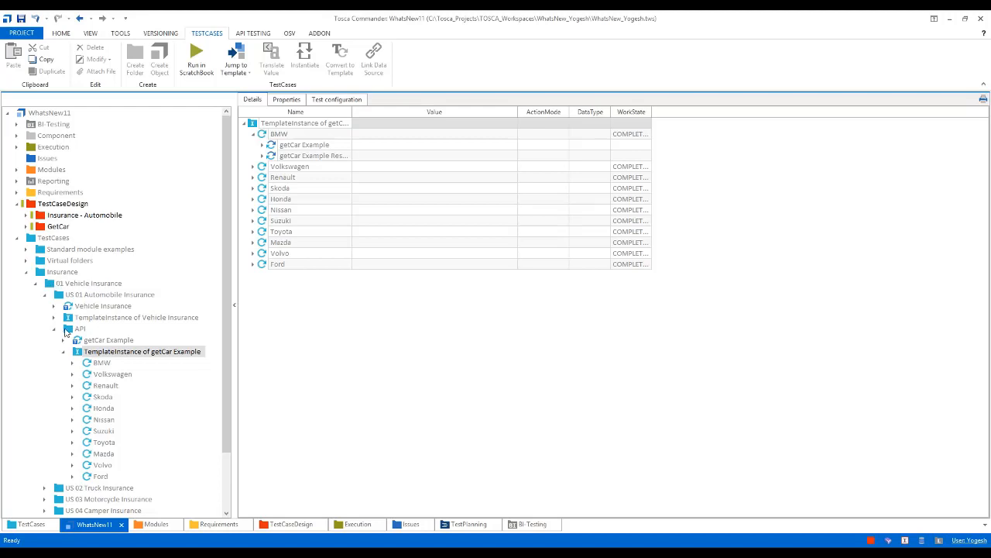
{"action": "left_click", "coordinate": [68, 329]}
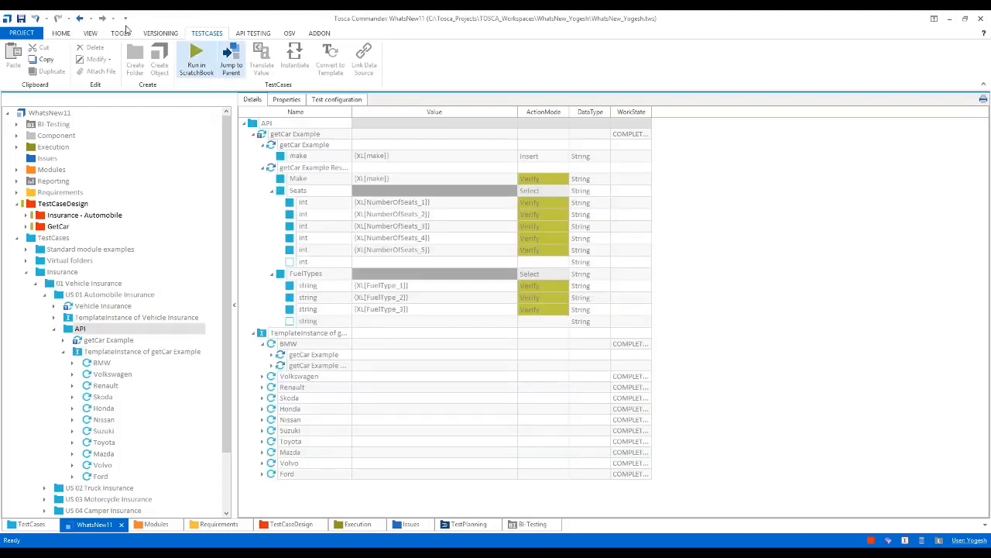
{"action": "left_click", "coordinate": [61, 33]}
{"action": "left_click", "coordinate": [293, 72]}
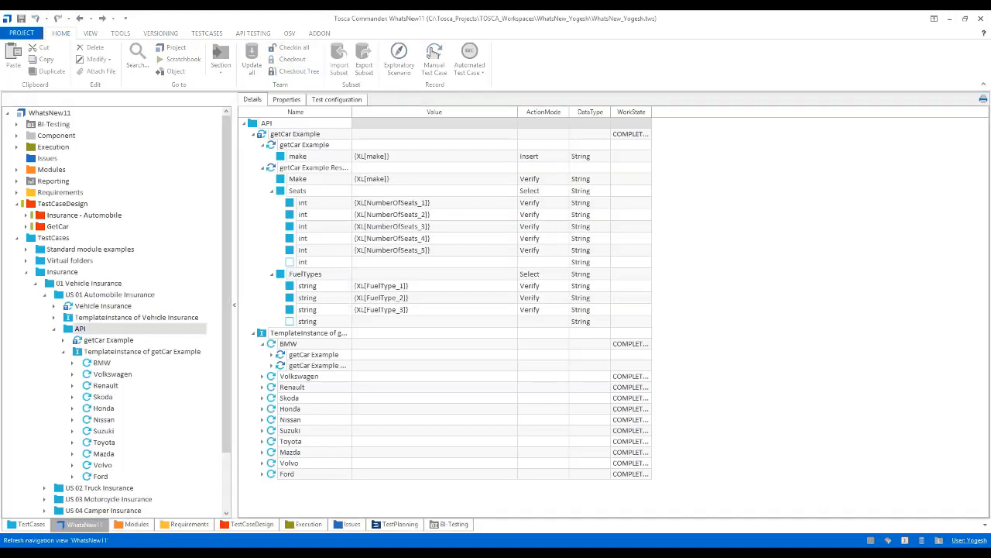
Reinstantiate the TemplateInstance of getCar Example and check the FuelTypes values in its BMW test case
{"action": "left_click", "coordinate": [77, 353]}
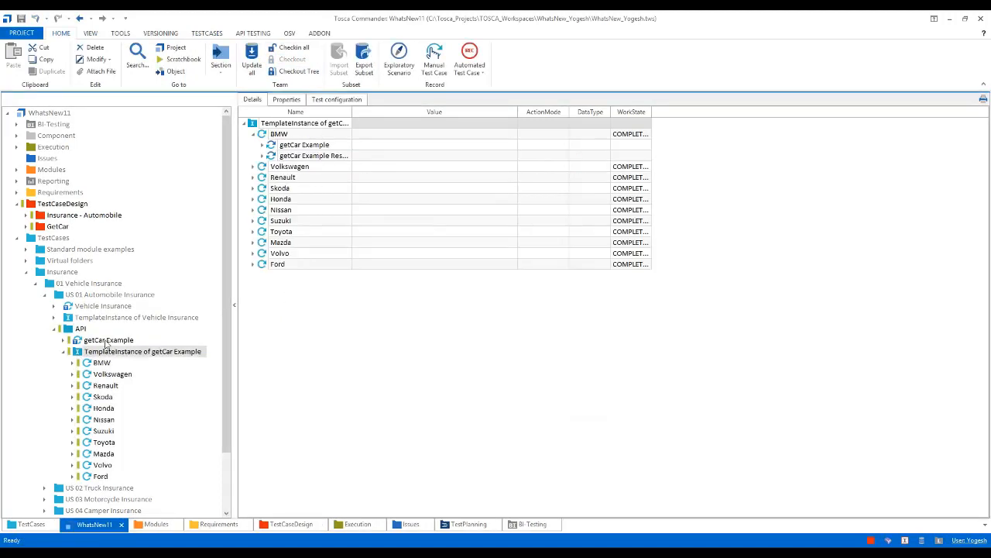
{"action": "left_click", "coordinate": [223, 33]}
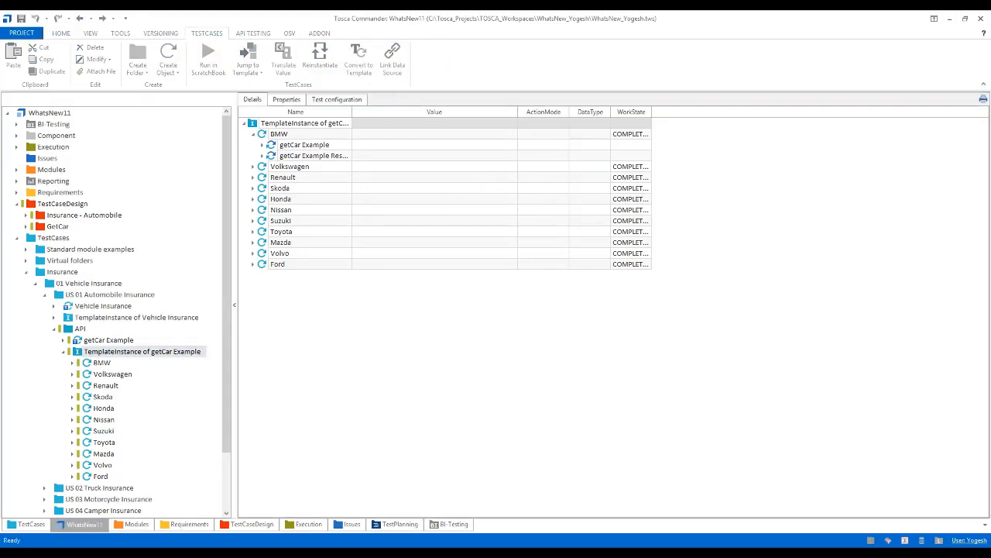
{"action": "left_click", "coordinate": [262, 157]}
{"action": "left_click", "coordinate": [271, 192]}
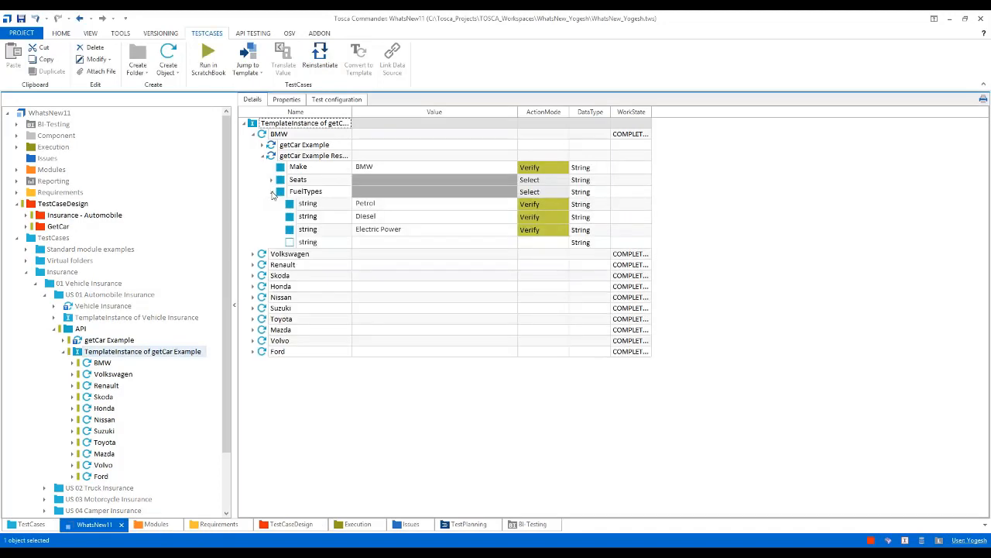
{"action": "left_click", "coordinate": [272, 192]}
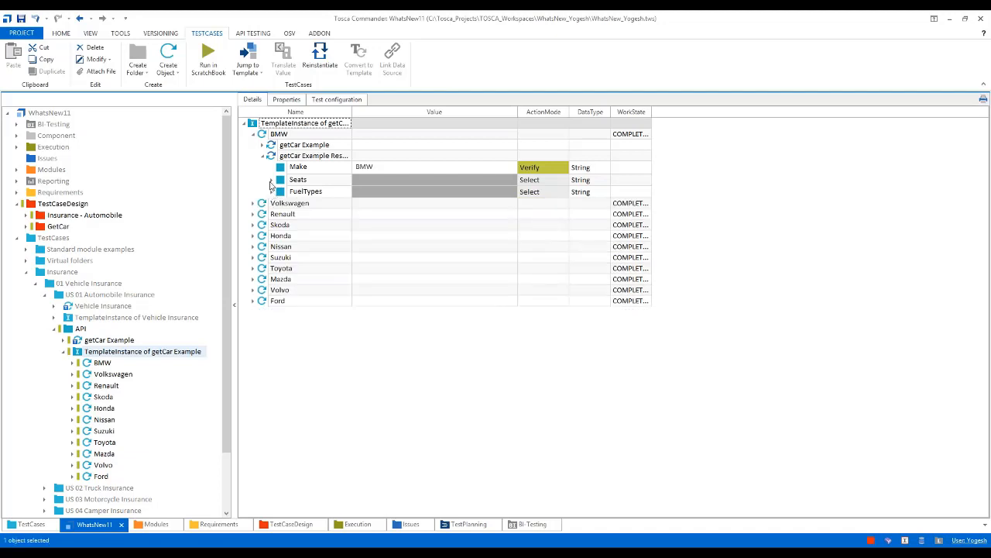
{"action": "left_click", "coordinate": [261, 156]}
{"action": "left_click", "coordinate": [254, 134]}
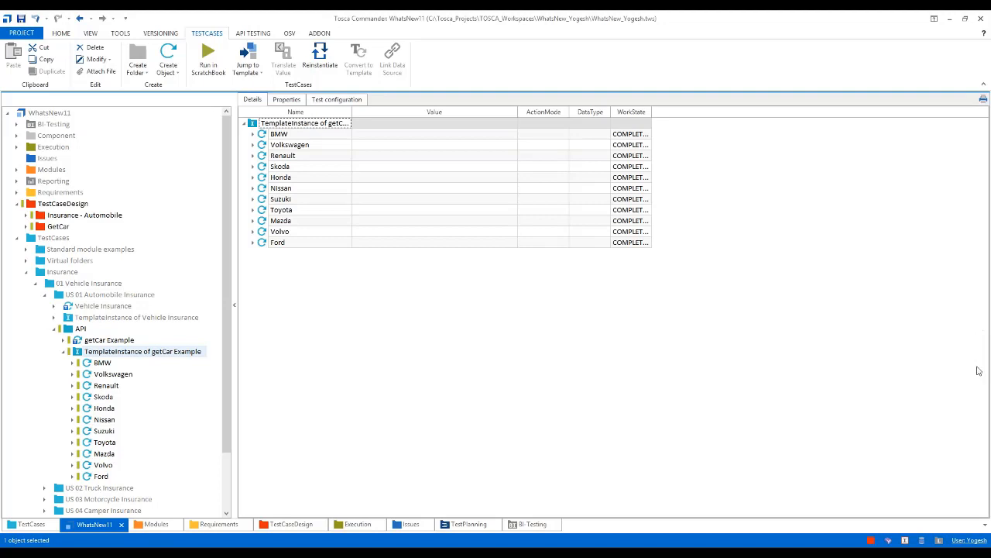
Create a new template instance from the getCar Example template without starting the instantiation
{"action": "left_click", "coordinate": [63, 353]}
{"action": "left_click", "coordinate": [108, 340]}
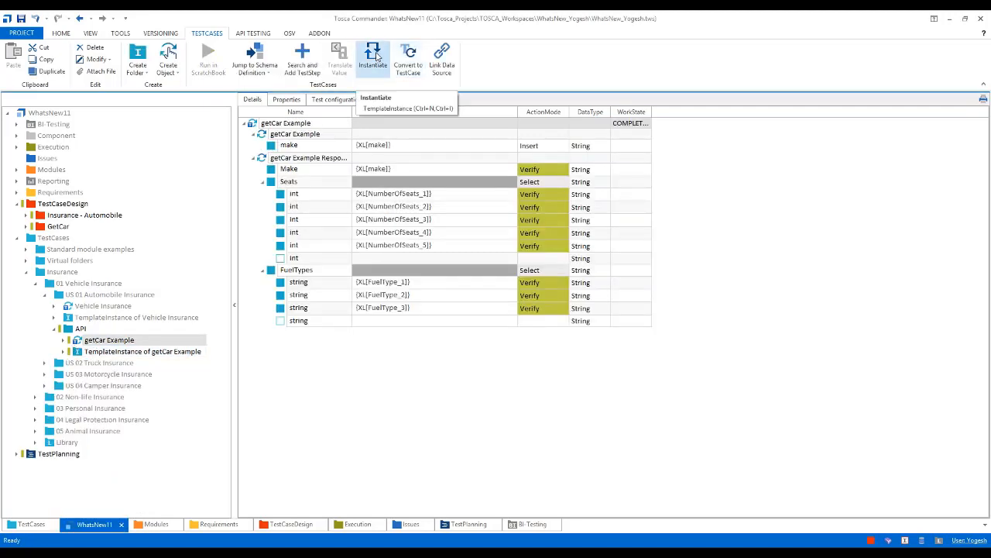
{"action": "left_click", "coordinate": [375, 56]}
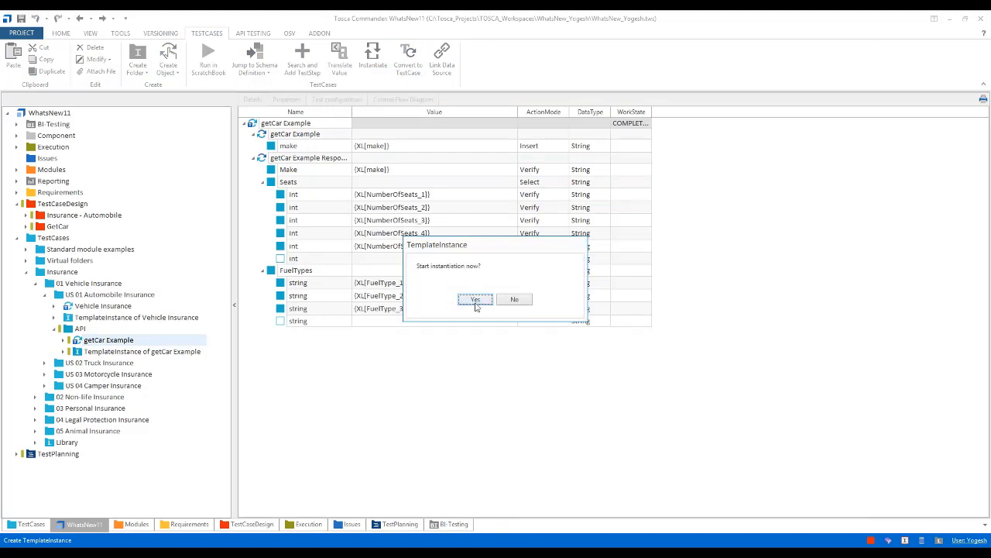
{"action": "left_click", "coordinate": [516, 301]}
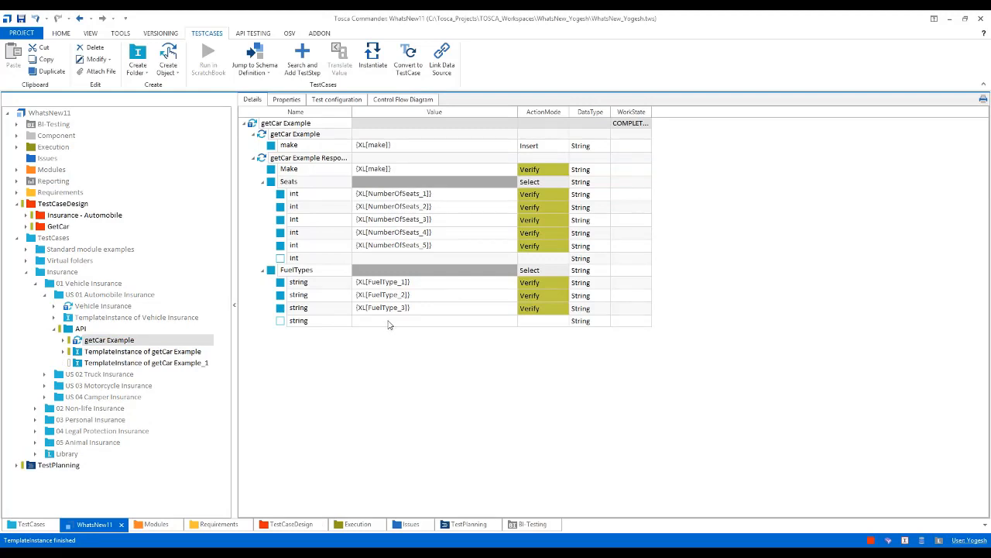
Set the empty fourth string under FuelTypes in the getCar Example template to {XL[FuelType_4]}
{"action": "double_click", "coordinate": [417, 309]}
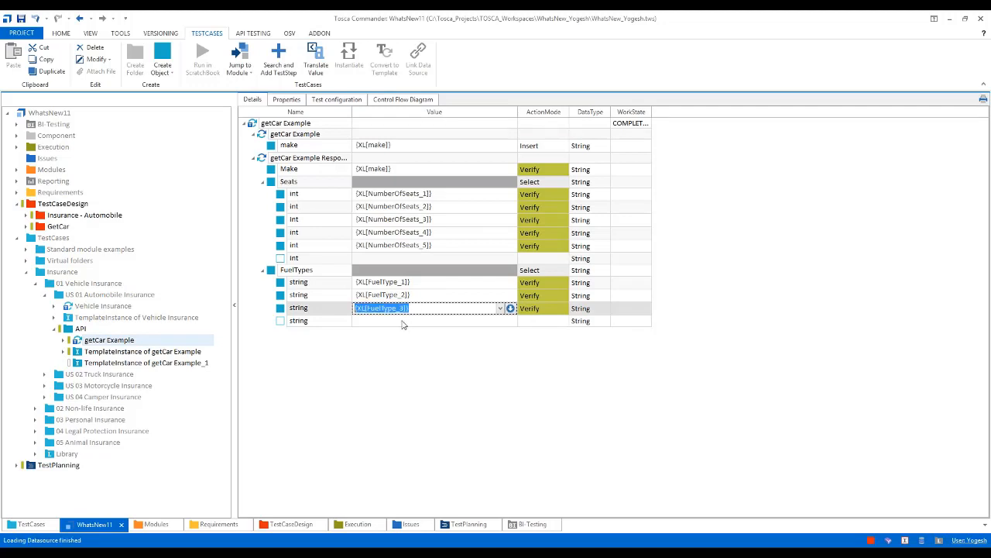
{"action": "double_click", "coordinate": [402, 322]}
{"action": "type", "text": "{XL[FuelType_3]}"}
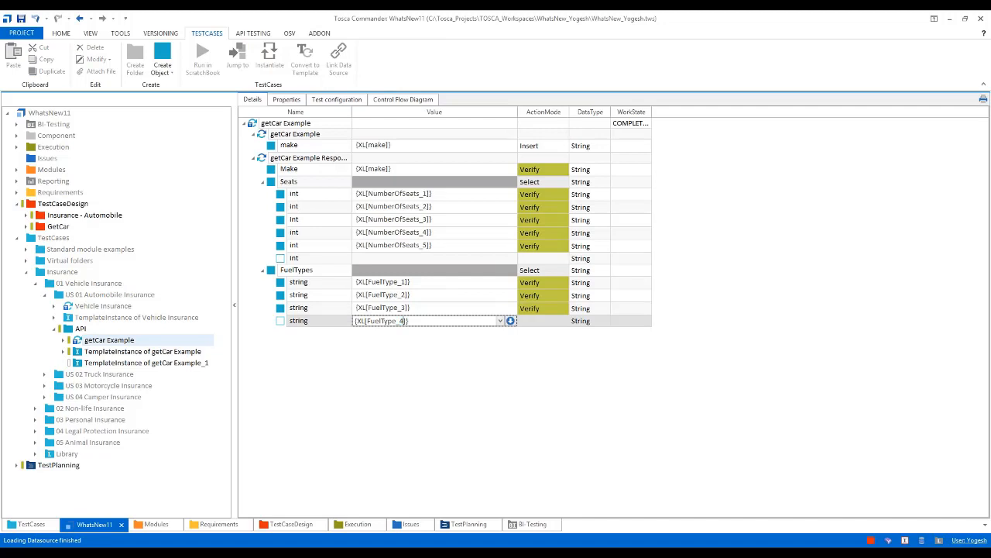
{"action": "key", "text": "Return"}
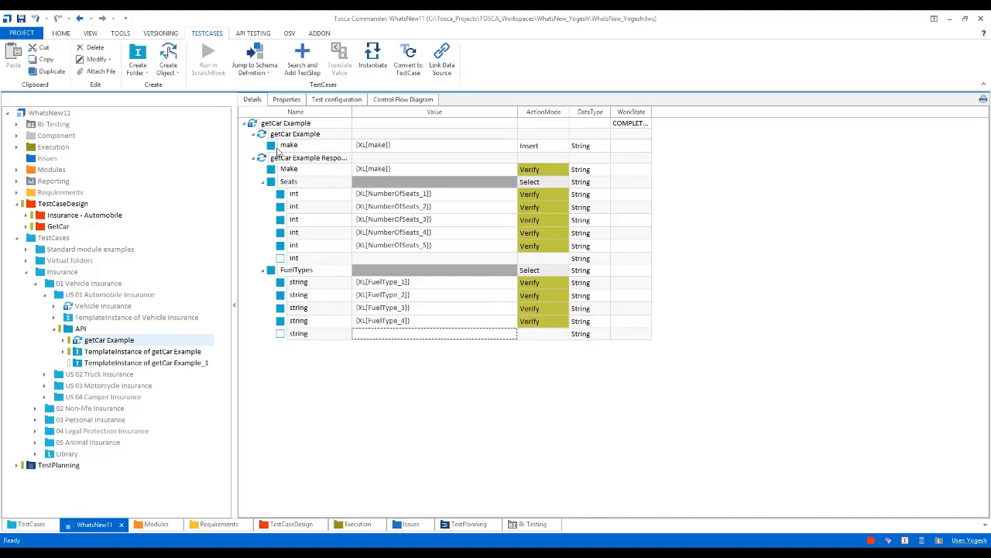
Try to instantiate the getCar Example template with the FuelType_4 link
{"action": "left_click", "coordinate": [255, 125]}
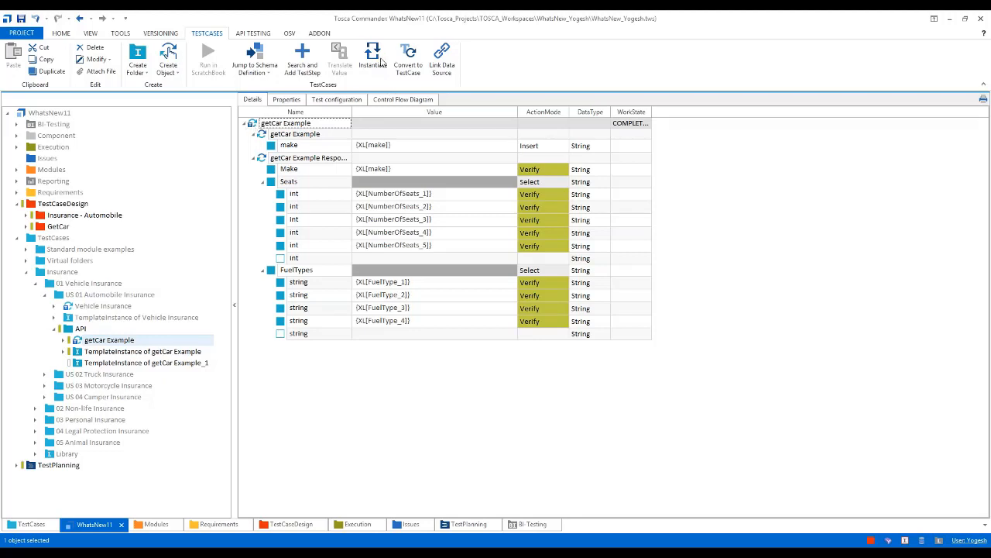
{"action": "left_click", "coordinate": [380, 62]}
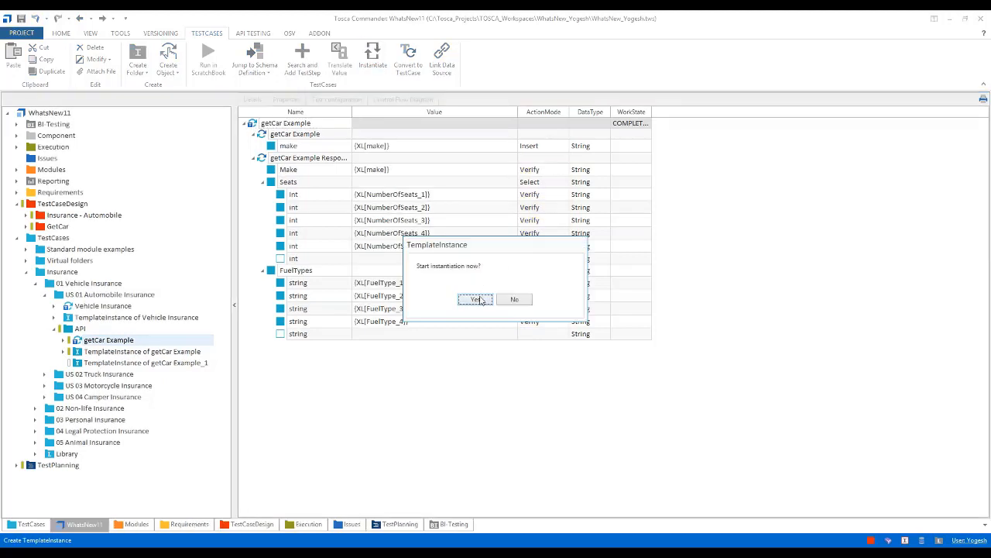
{"action": "left_click", "coordinate": [475, 299]}
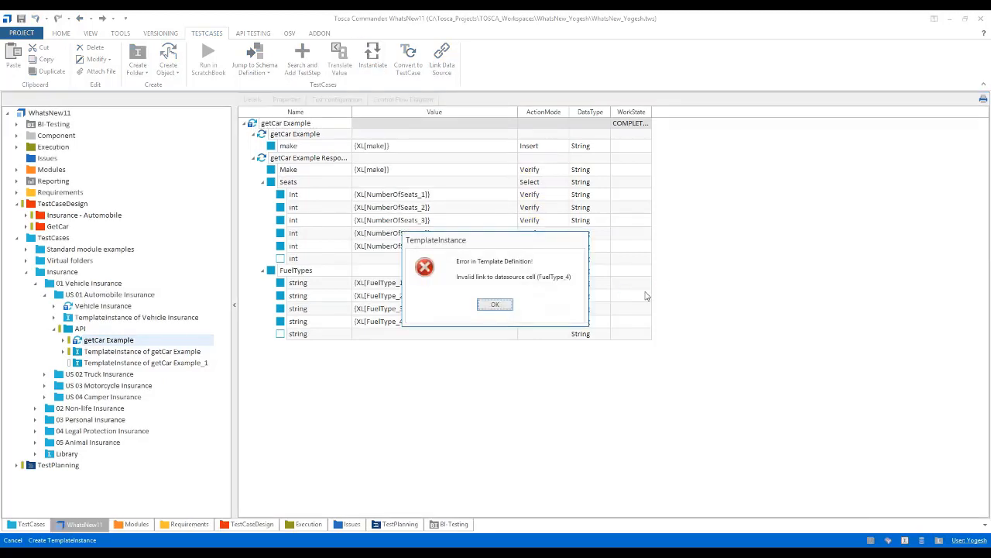
{"action": "left_click", "coordinate": [498, 304]}
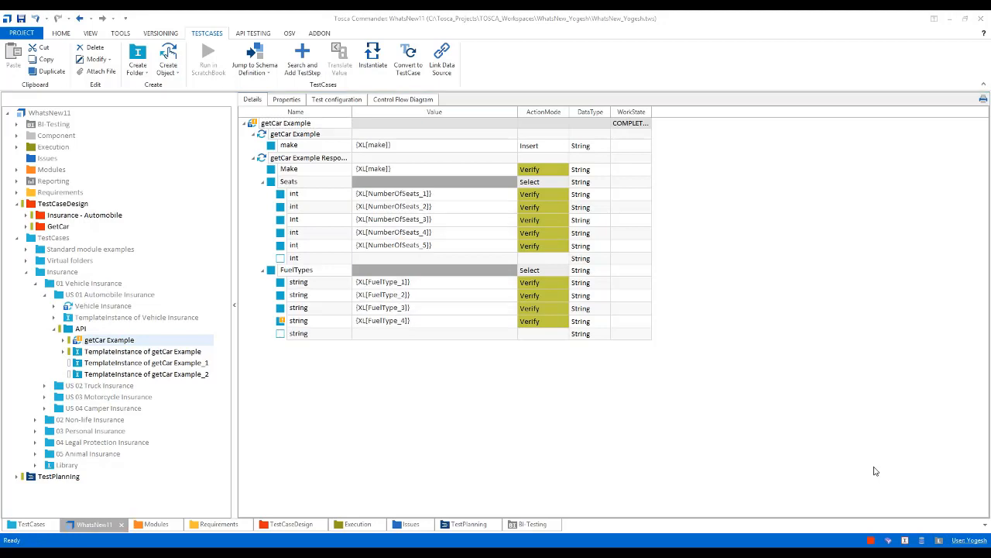
Look up the attribute name in the getCar sheet and change the fourth FuelTypes string value to {XL[FuelType]}
{"action": "left_click", "coordinate": [26, 226]}
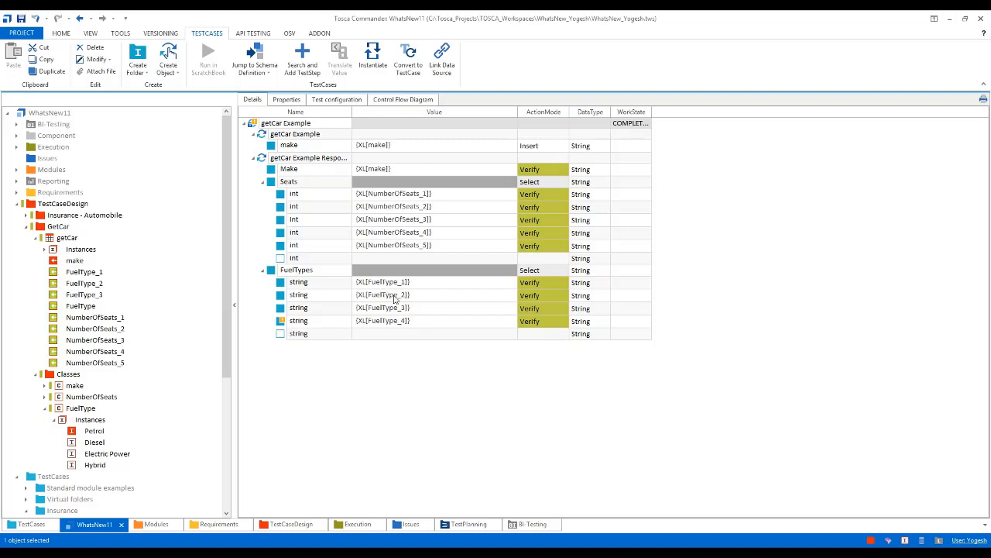
{"action": "left_click", "coordinate": [407, 322]}
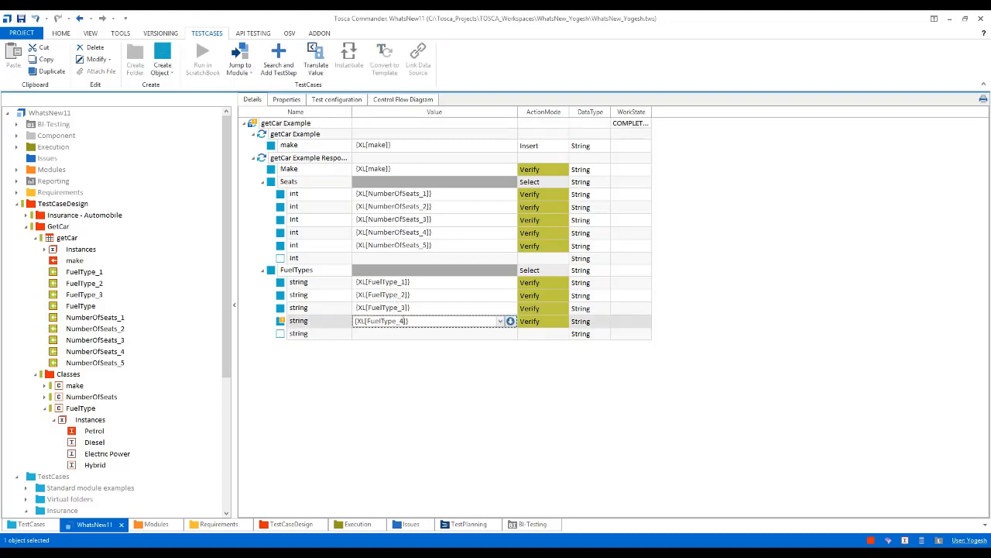
{"action": "left_click", "coordinate": [407, 321]}
{"action": "left_click", "coordinate": [357, 321]}
{"action": "key", "text": "BackSpace"}
{"action": "key", "text": "BackSpace"}
{"action": "key", "text": "BackSpace"}
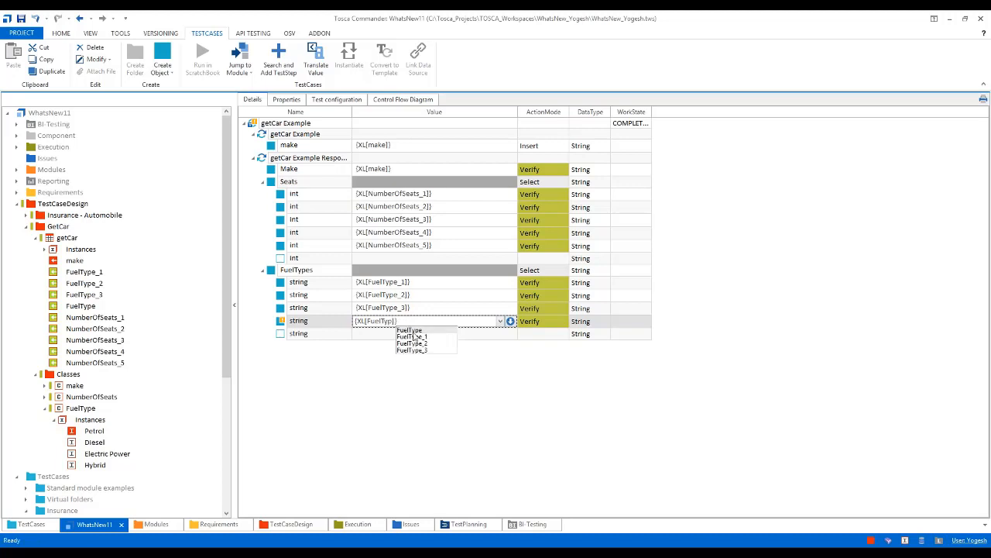
{"action": "left_click", "coordinate": [413, 330]}
{"action": "left_click", "coordinate": [428, 374]}
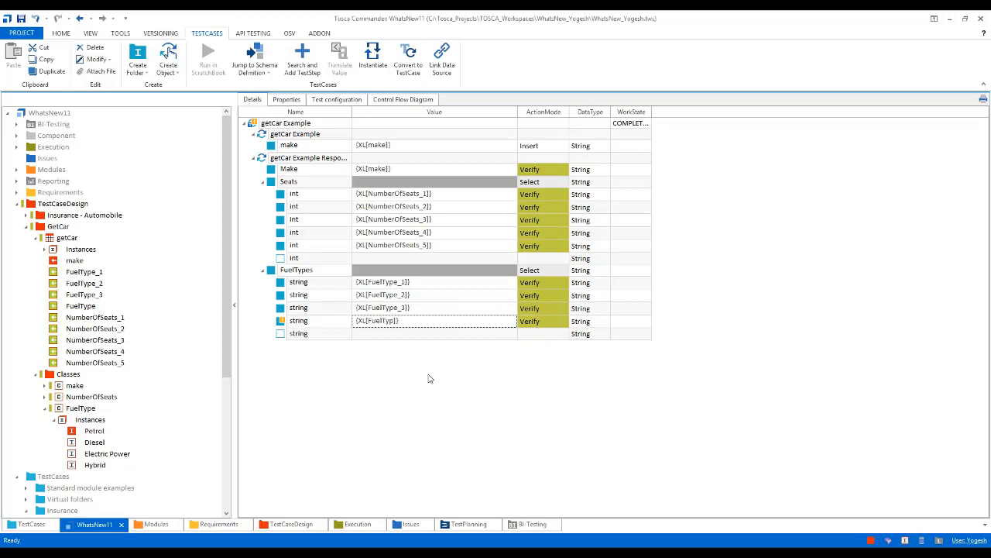
{"action": "left_click", "coordinate": [394, 323]}
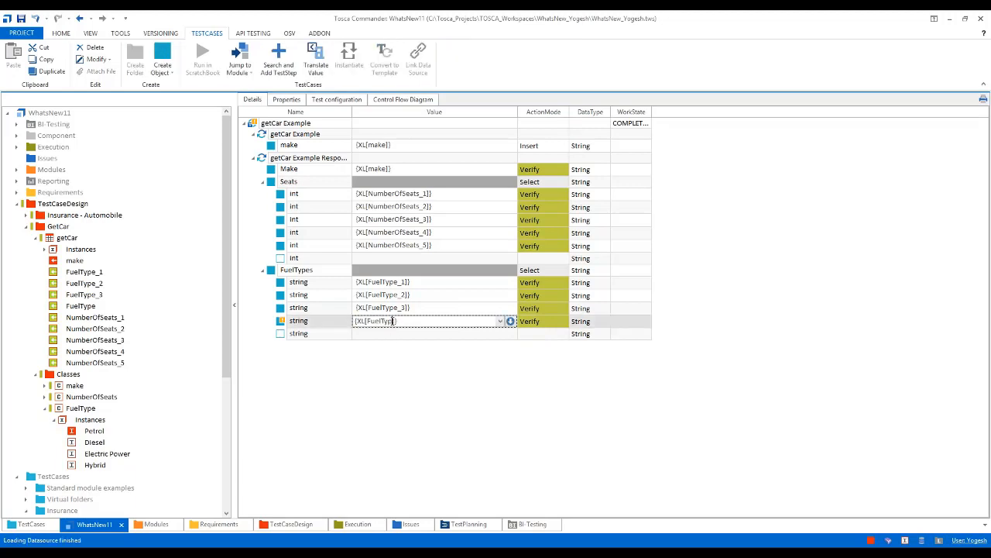
{"action": "type", "text": "e"}
{"action": "left_click", "coordinate": [418, 384]}
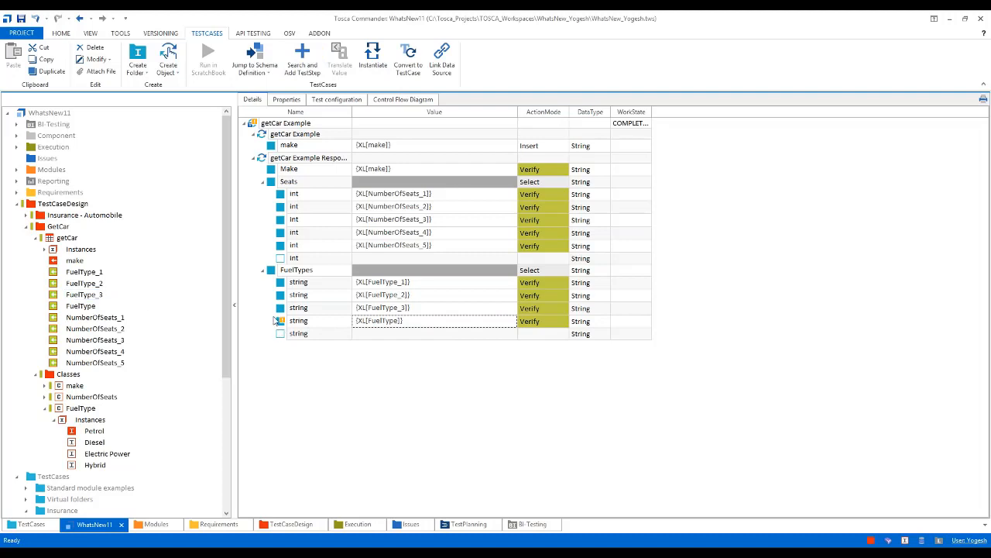
Create another template instance from getCar Example and start its instantiation
{"action": "left_click", "coordinate": [17, 203]}
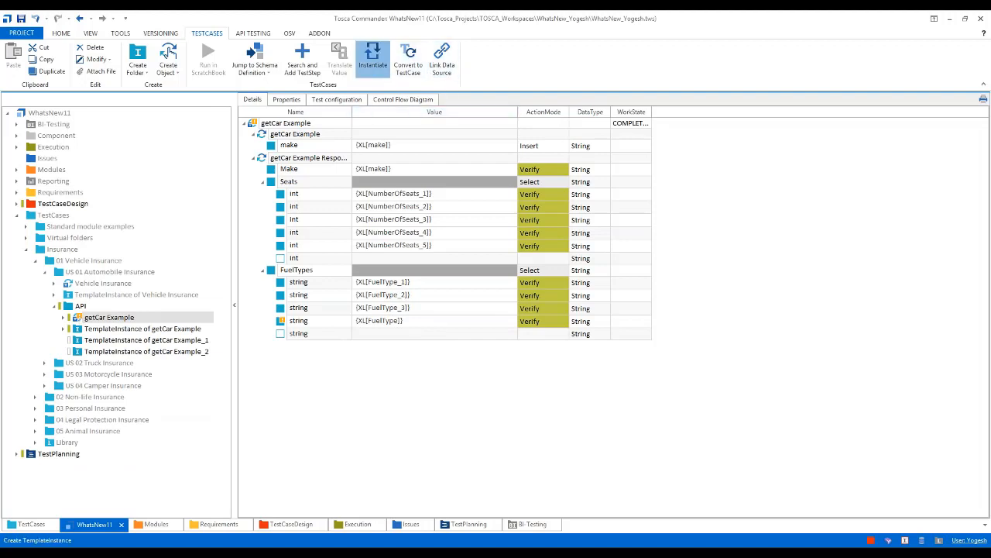
{"action": "left_click", "coordinate": [372, 58]}
{"action": "left_click", "coordinate": [475, 299]}
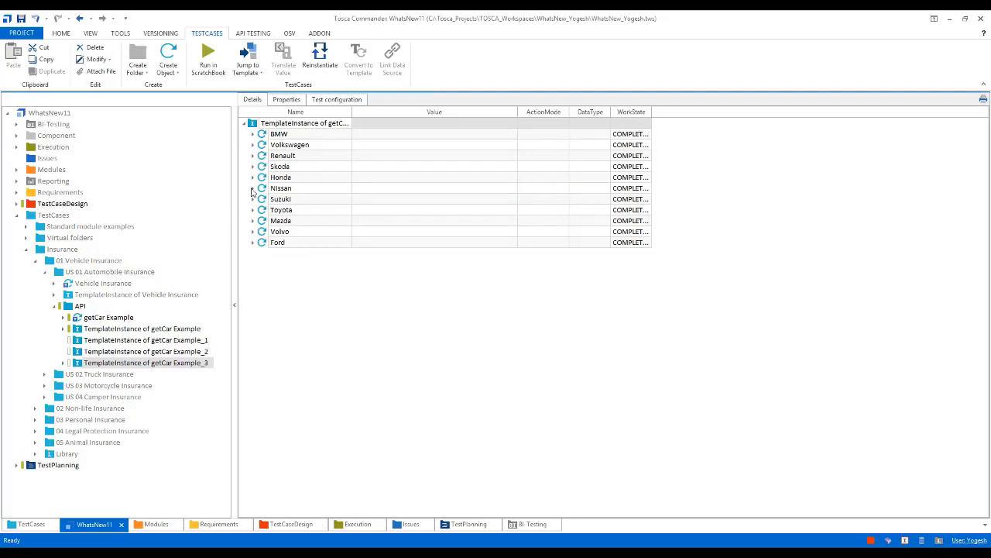
Check the FuelTypes values in the new instance's BMW test case and run the instance in the ScratchBook
{"action": "left_click", "coordinate": [252, 134]}
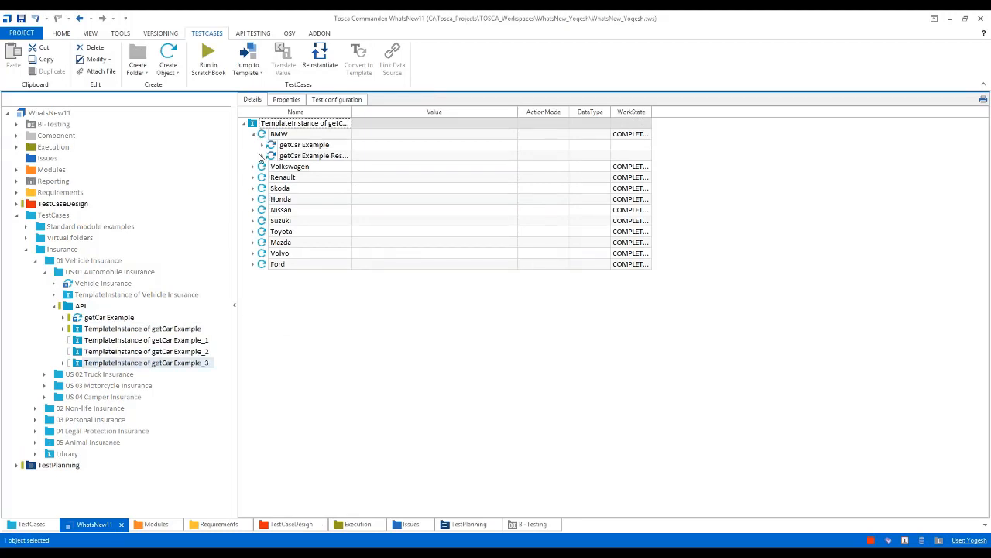
{"action": "left_click", "coordinate": [262, 156]}
{"action": "left_click", "coordinate": [272, 191]}
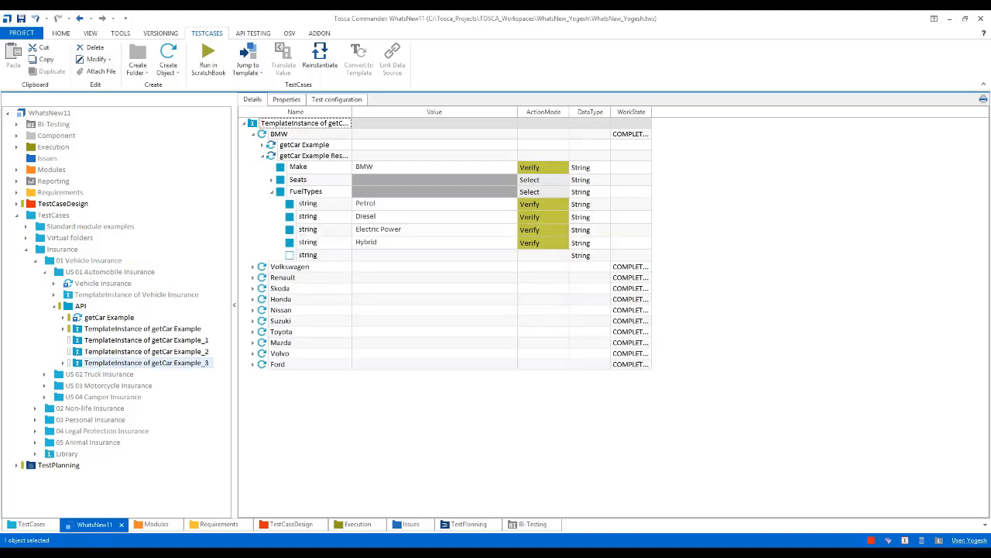
{"action": "left_click", "coordinate": [253, 134]}
{"action": "left_click", "coordinate": [253, 127]}
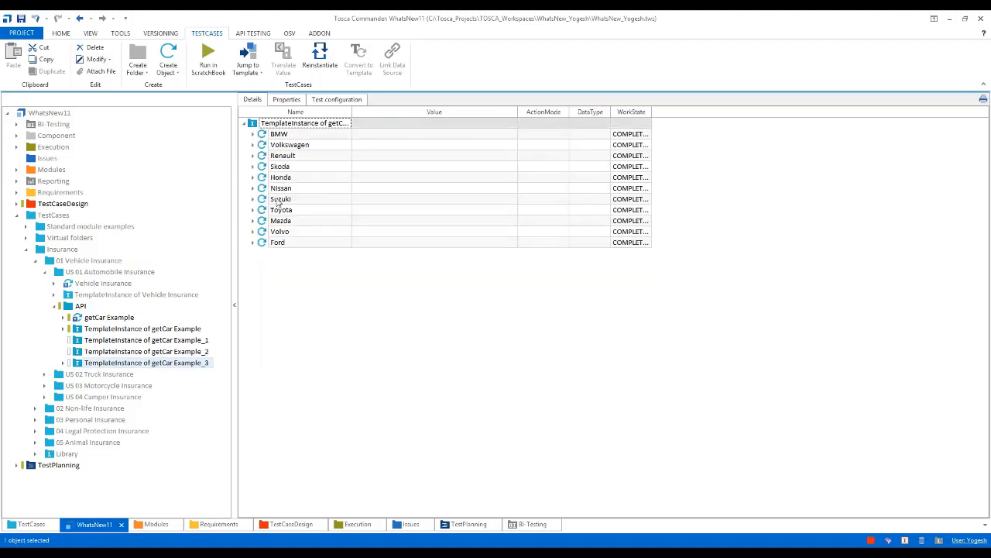
{"action": "left_click", "coordinate": [209, 61]}
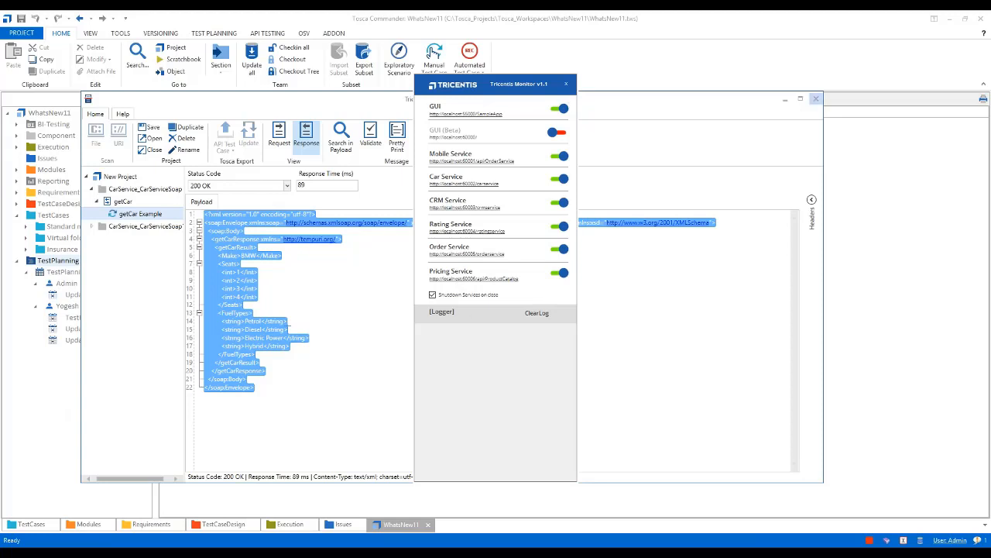
Examine the first getCar Example response in the ScratchBook, checking the verification details of its fourth FuelTypes string, and close the ScratchBook
{"action": "left_click", "coordinate": [819, 101]}
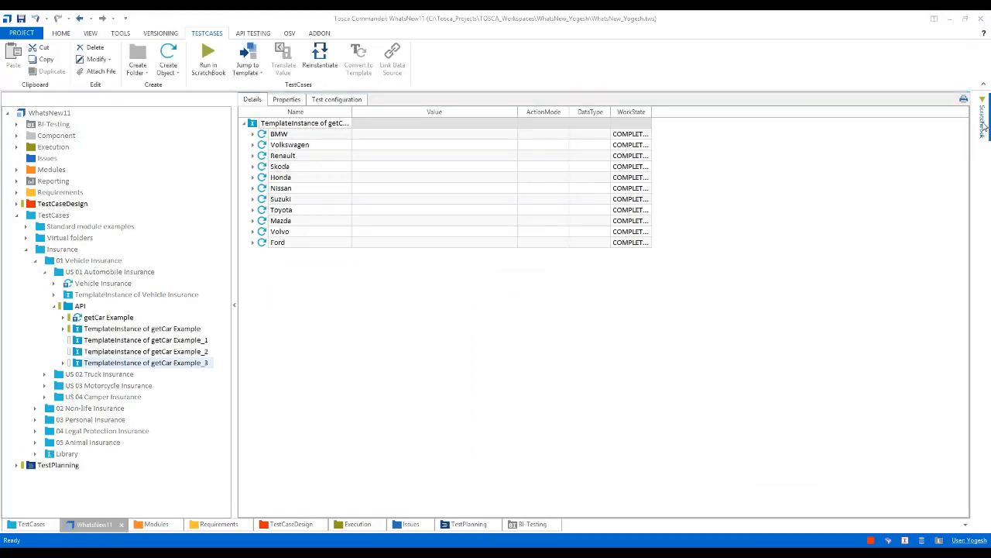
{"action": "left_click", "coordinate": [981, 124]}
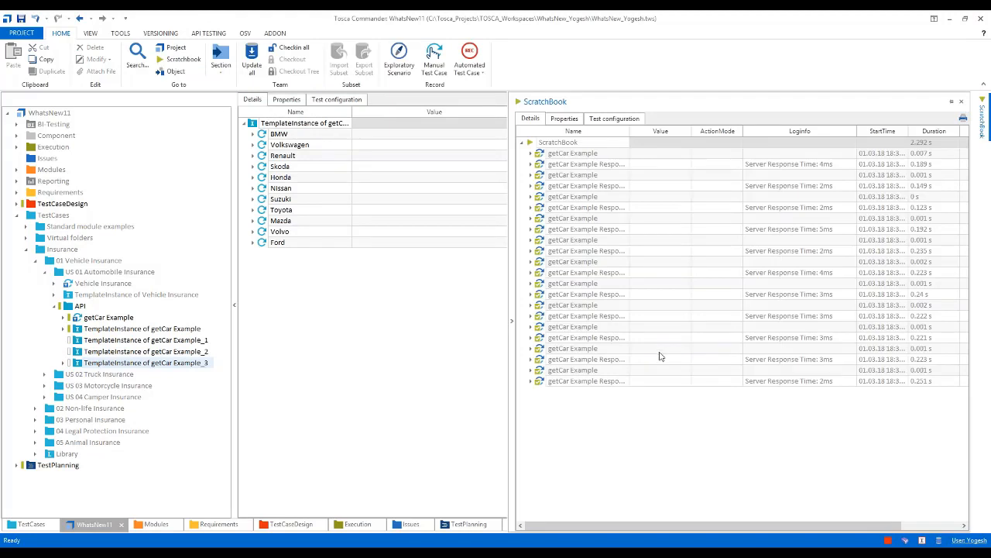
{"action": "left_click", "coordinate": [532, 153]}
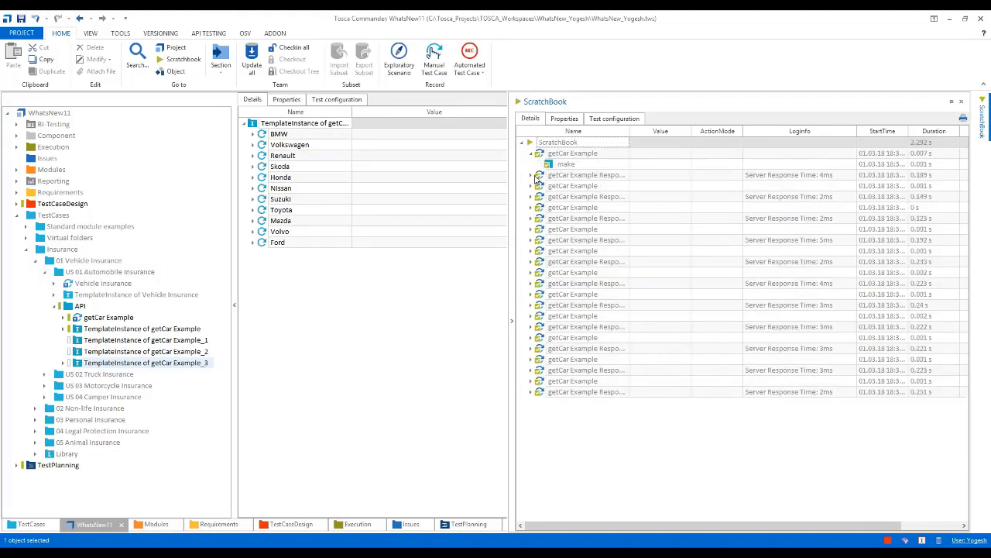
{"action": "left_click", "coordinate": [531, 175]}
{"action": "left_click", "coordinate": [541, 208]}
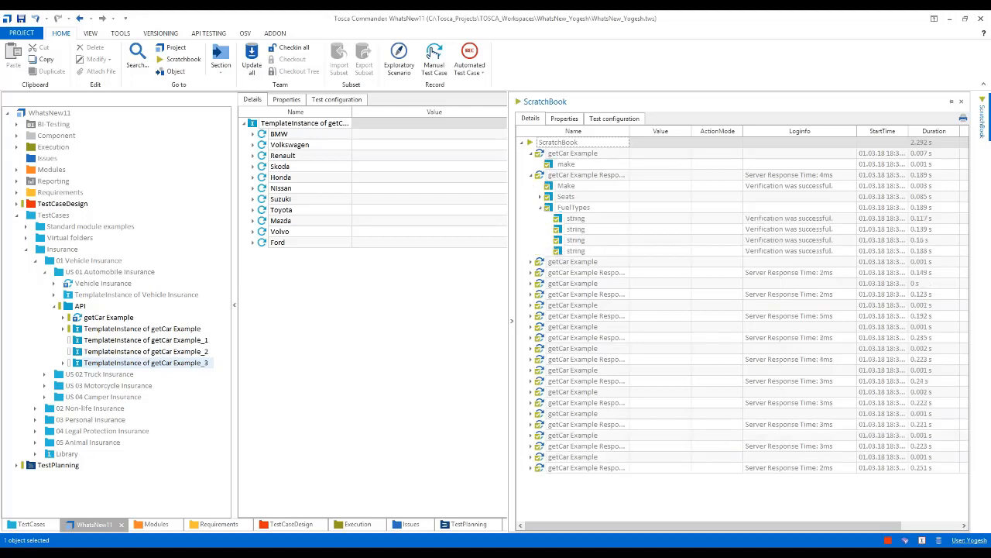
{"action": "left_click", "coordinate": [849, 252]}
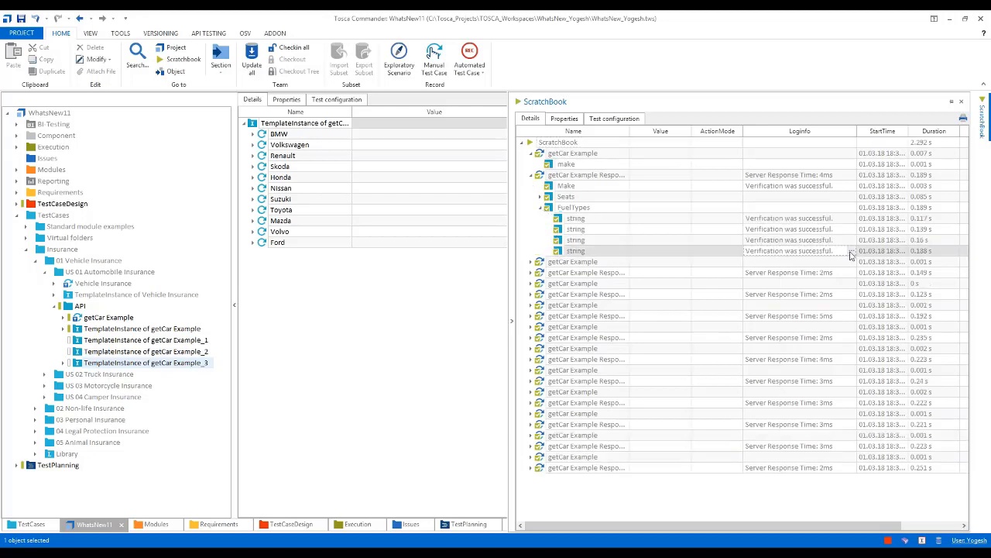
{"action": "left_click", "coordinate": [531, 175]}
{"action": "left_click", "coordinate": [522, 144]}
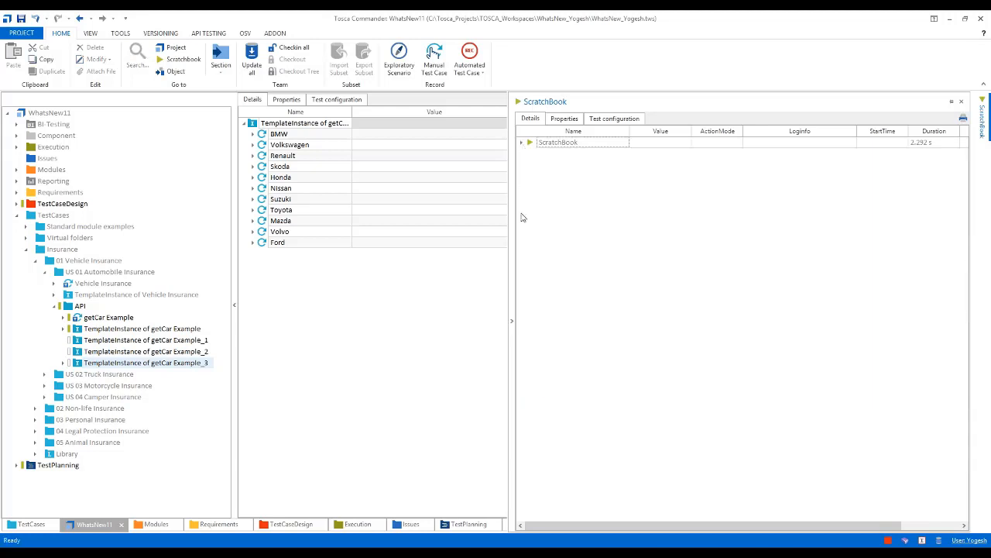
{"action": "left_click", "coordinate": [512, 324]}
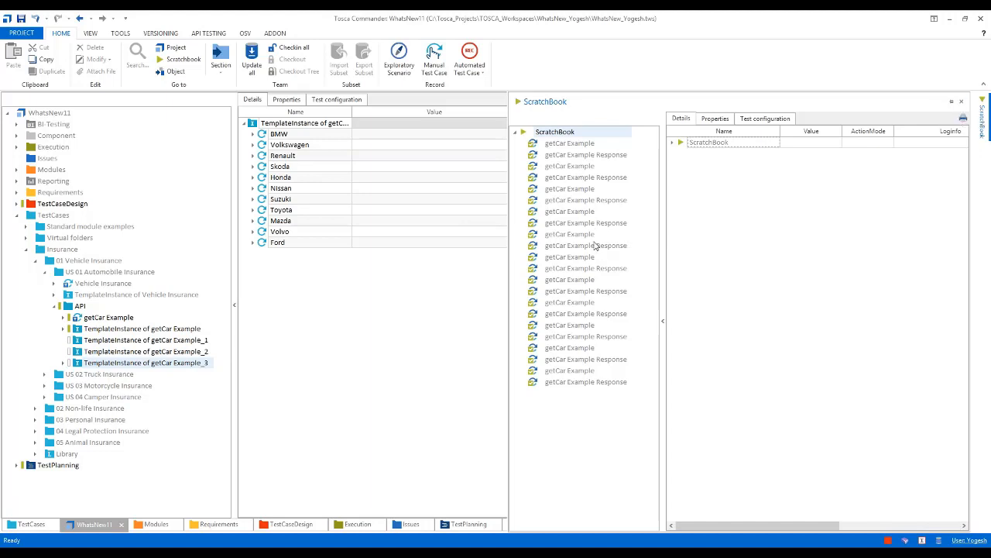
{"action": "left_click", "coordinate": [961, 103]}
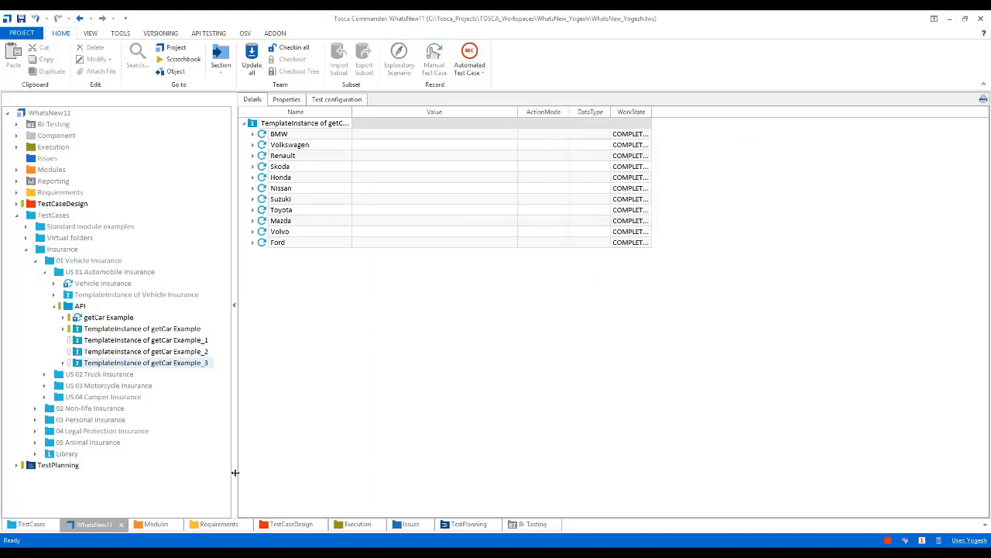
Add the note "Task 1 and 2 are completed sucessfully. Refer attachments" below the XML response in the TestPlanning Task description
{"action": "left_click", "coordinate": [465, 524]}
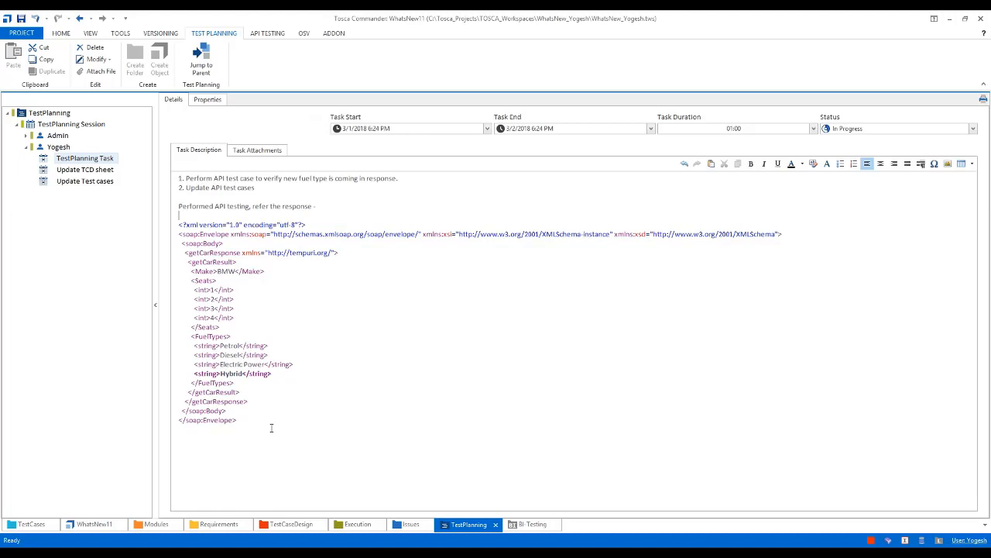
{"action": "key", "text": "Down"}
{"action": "key", "text": "Down"}
{"action": "key", "text": "Down"}
{"action": "key", "text": "Down"}
{"action": "key", "text": "Down"}
{"action": "key", "text": "Down"}
{"action": "key", "text": "Down"}
{"action": "key", "text": "Down"}
{"action": "key", "text": "Down"}
{"action": "key", "text": "Down"}
{"action": "key", "text": "Down"}
{"action": "key", "text": "Down"}
{"action": "key", "text": "Down"}
{"action": "key", "text": "Down"}
{"action": "key", "text": "Down"}
{"action": "key", "text": "Down"}
{"action": "key", "text": "Down"}
{"action": "key", "text": "Down"}
{"action": "type", "text": "sk 1 and 2 are completed s"}
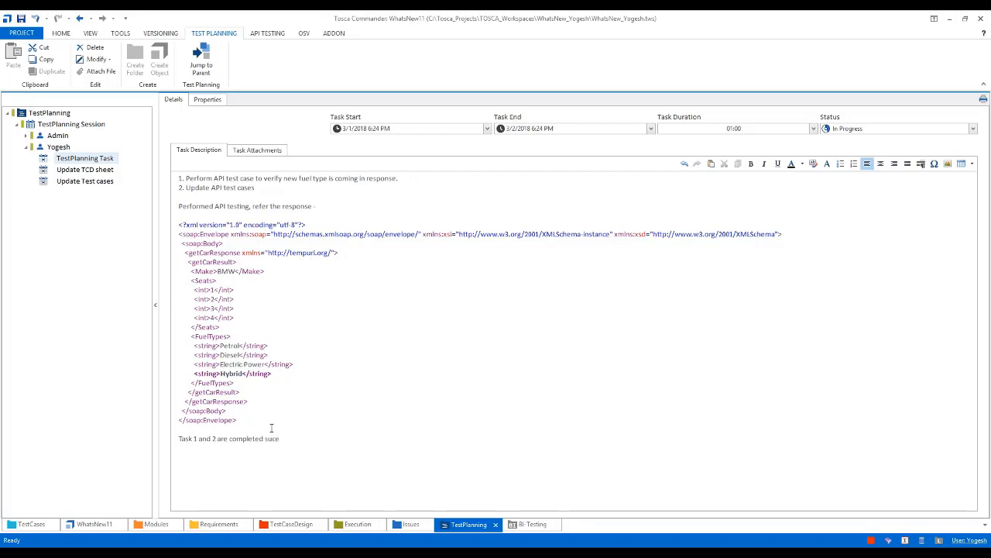
{"action": "type", "text": "ucessfully. Refer attachments"}
Set the TestPlanning Task's status to Completed and save the workspace
{"action": "left_click", "coordinate": [972, 128]}
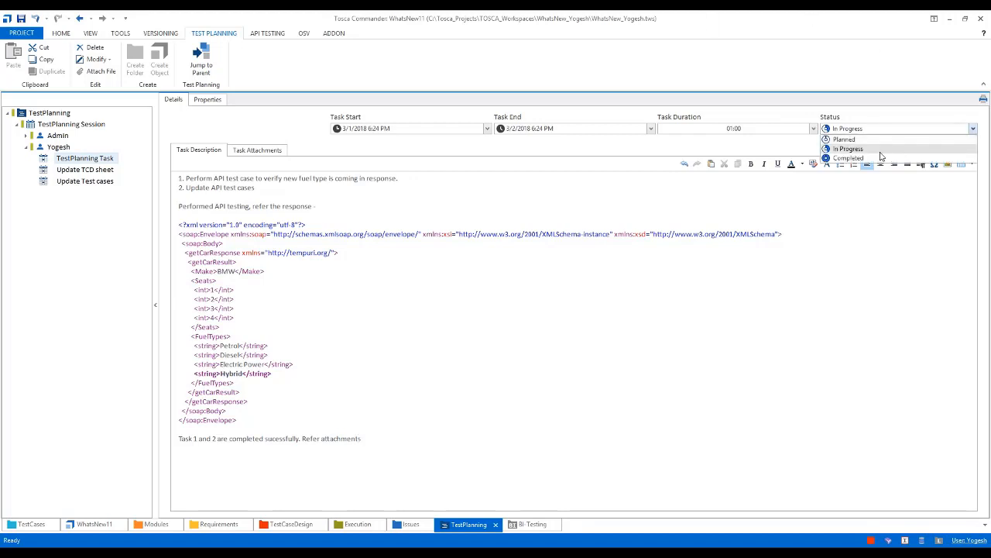
{"action": "left_click", "coordinate": [843, 158]}
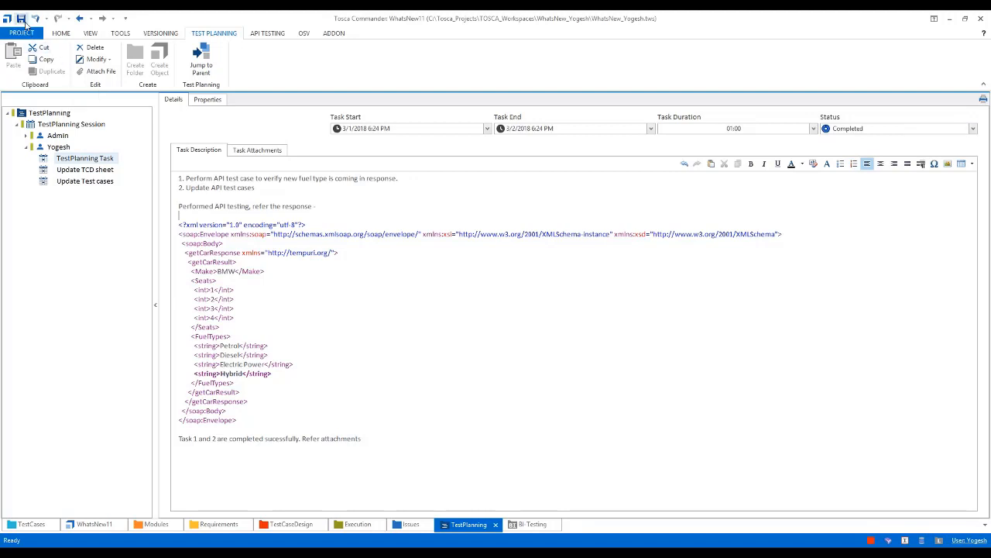
{"action": "left_click", "coordinate": [21, 19]}
Set the status of the Update TCD sheet task to In Progress
{"action": "left_click", "coordinate": [84, 169]}
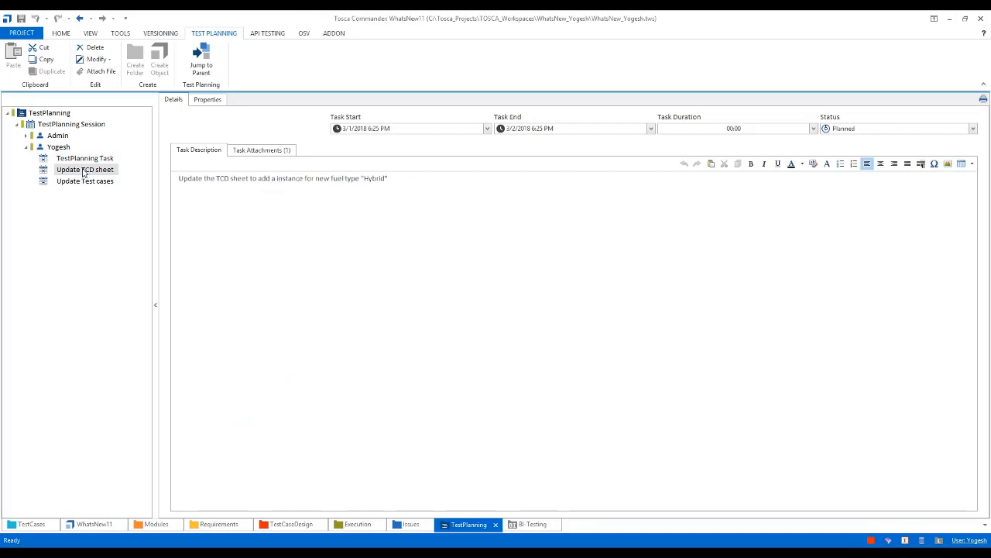
{"action": "left_click", "coordinate": [973, 129]}
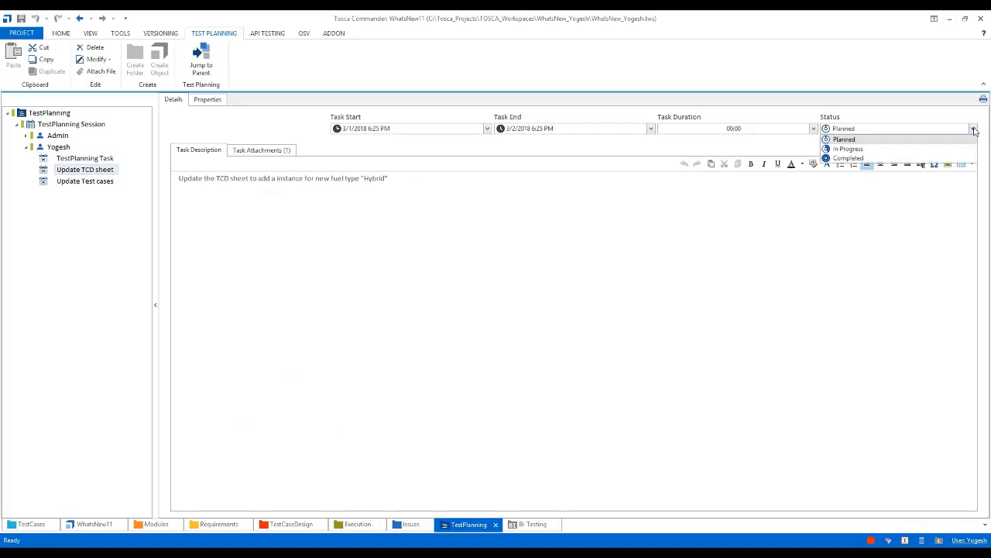
{"action": "left_click", "coordinate": [874, 150]}
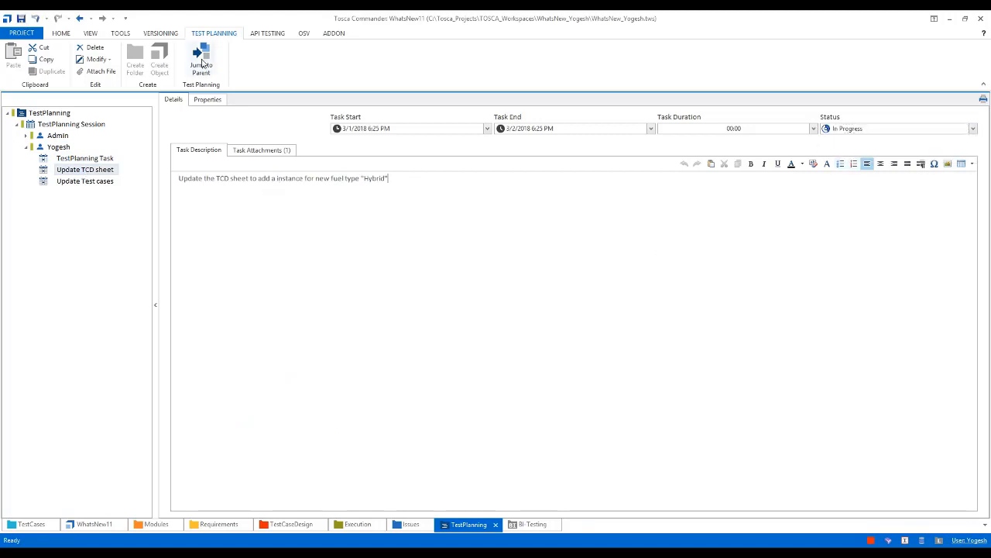
Check in all changes with the comment "Performed the task 1" and close the API Scan window without saving its project
{"action": "left_click", "coordinate": [60, 37]}
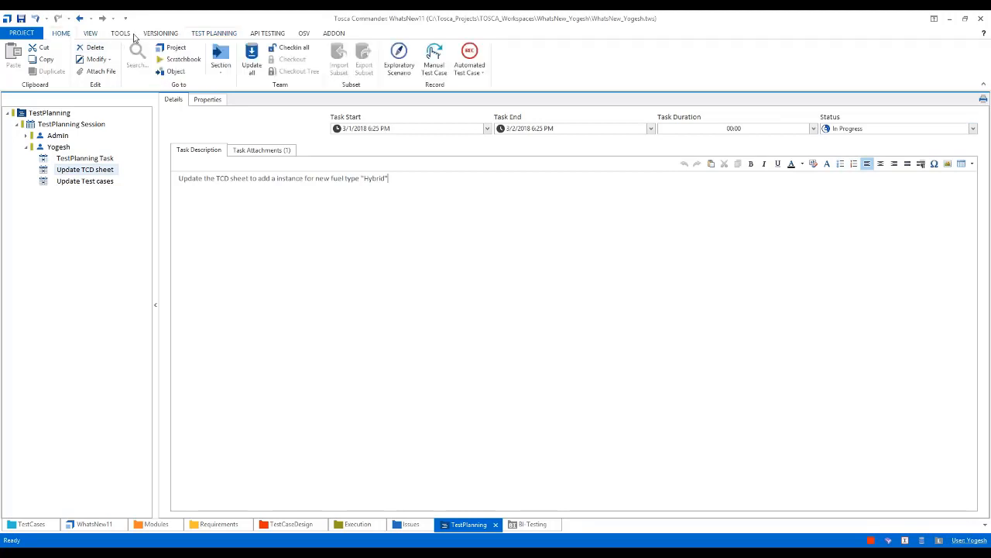
{"action": "left_click", "coordinate": [291, 48]}
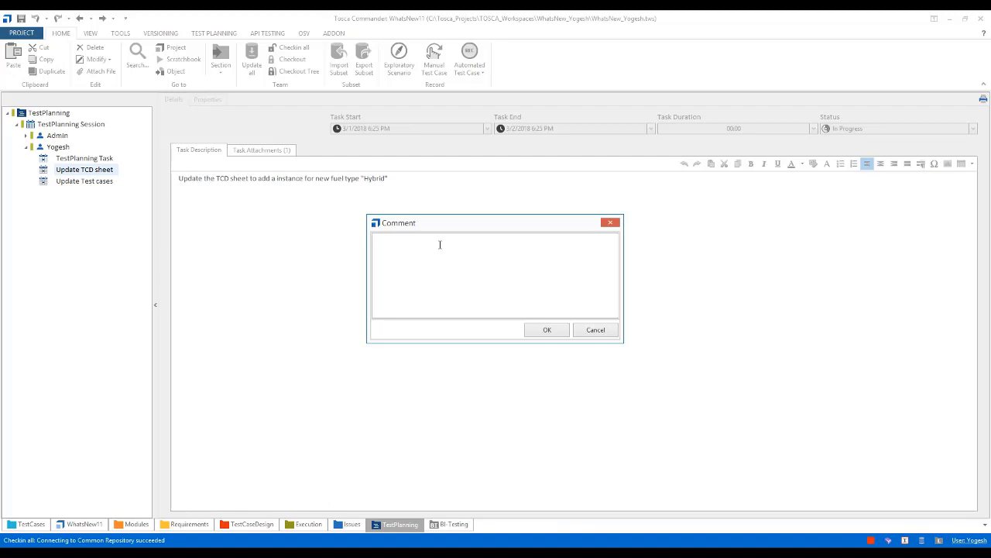
{"action": "type", "text": "erformed the task 1"}
{"action": "left_click", "coordinate": [545, 329]}
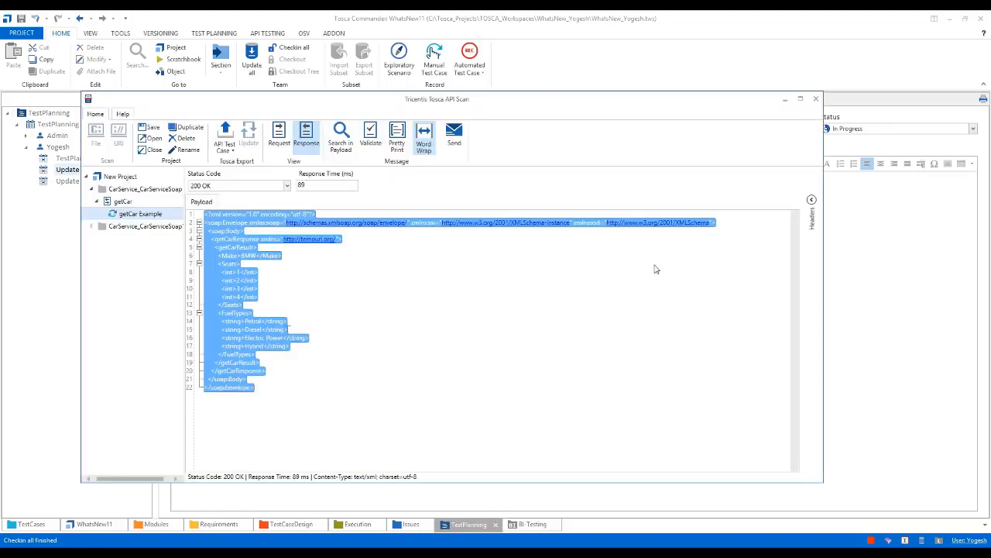
{"action": "left_click", "coordinate": [817, 99]}
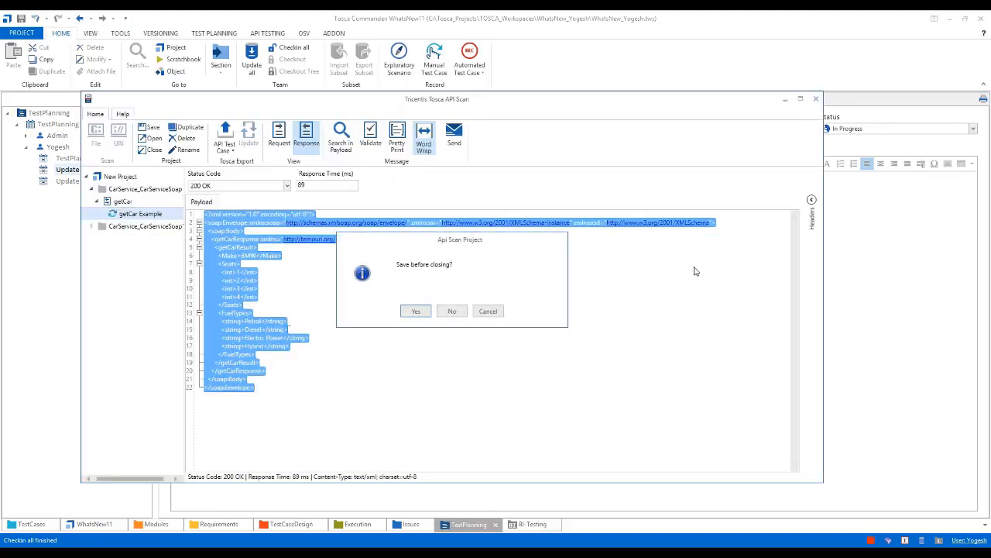
{"action": "left_click", "coordinate": [452, 310]}
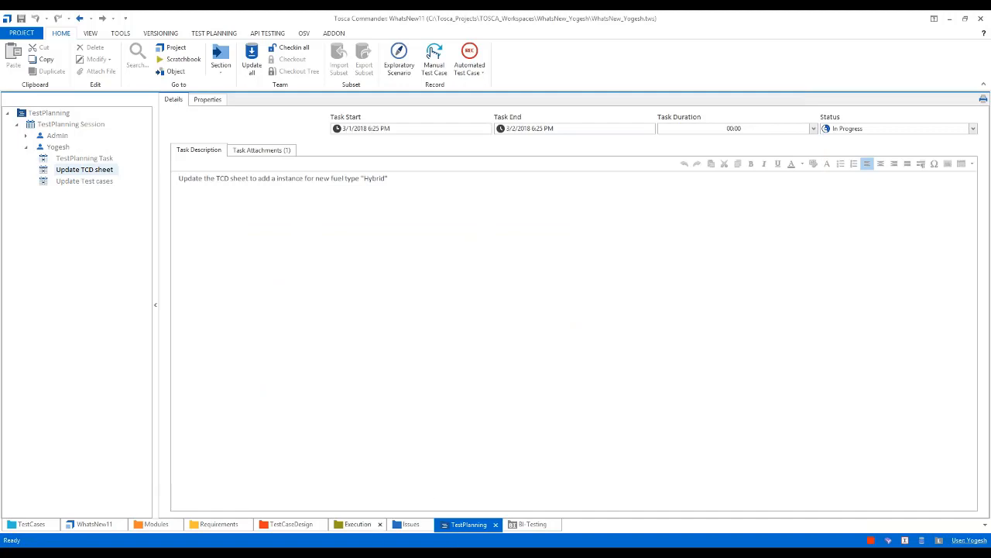
Switch to the Admin user's Tosca Commander workspace, update all objects from the repository, and collapse the TestPlanning folder
{"action": "left_click", "coordinate": [372, 552]}
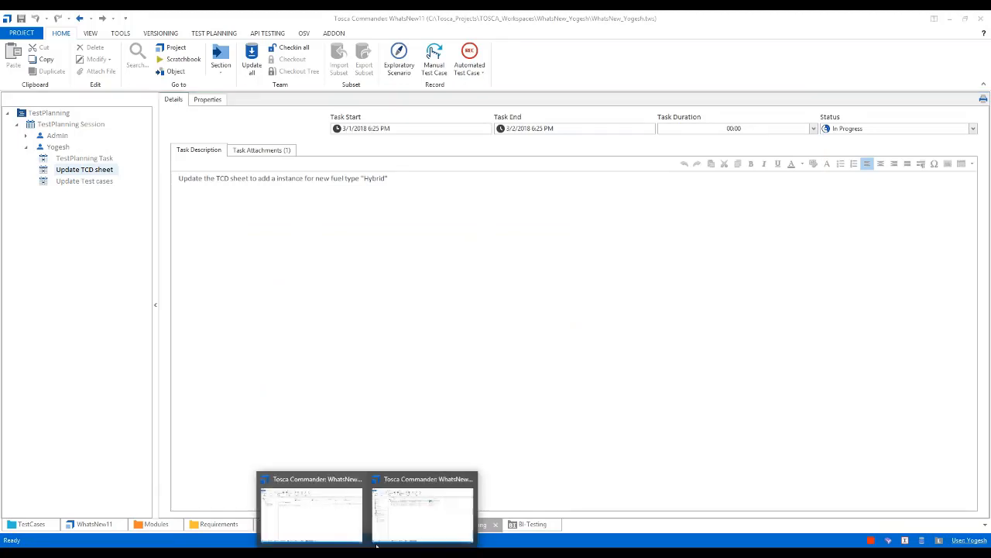
{"action": "mouse_move", "coordinate": [402, 523]}
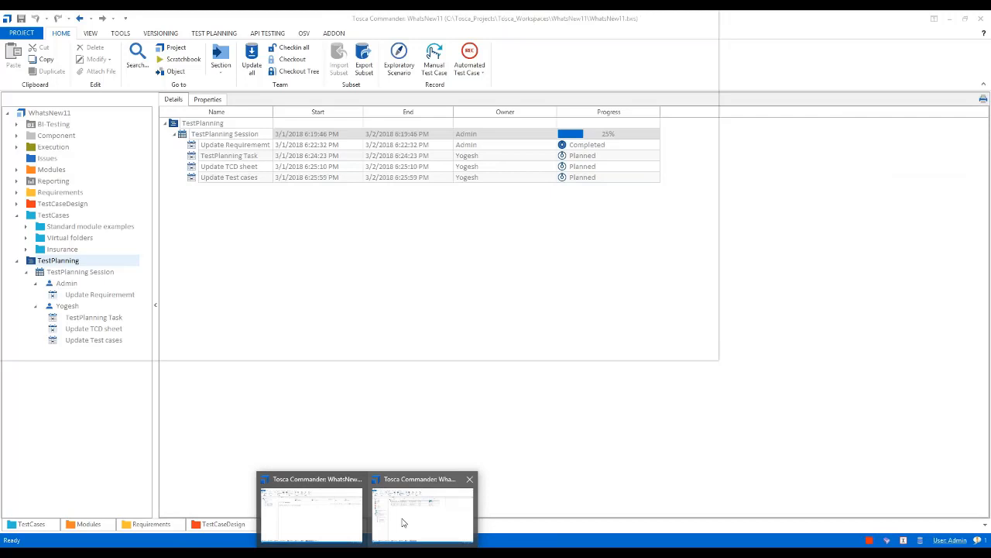
{"action": "left_click", "coordinate": [403, 523]}
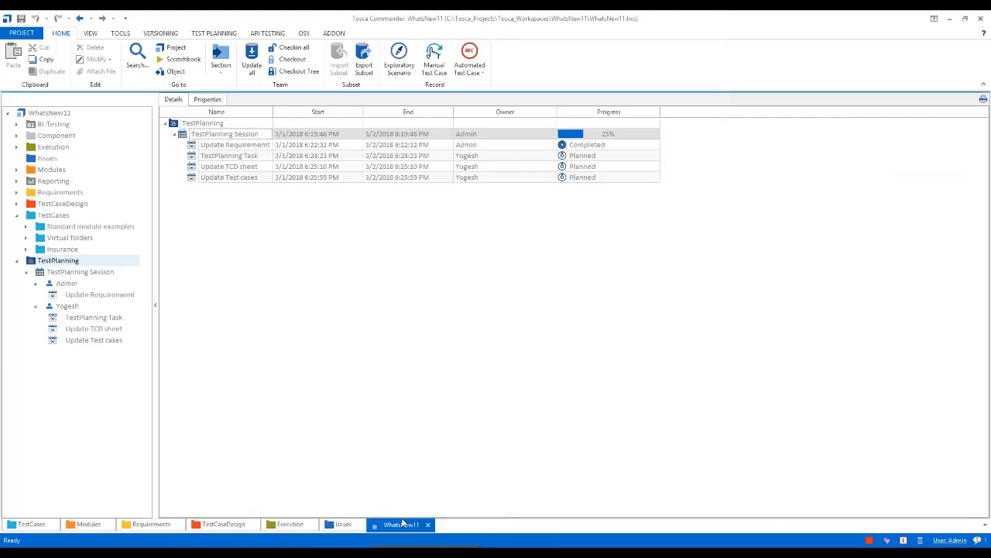
{"action": "left_click", "coordinate": [698, 422]}
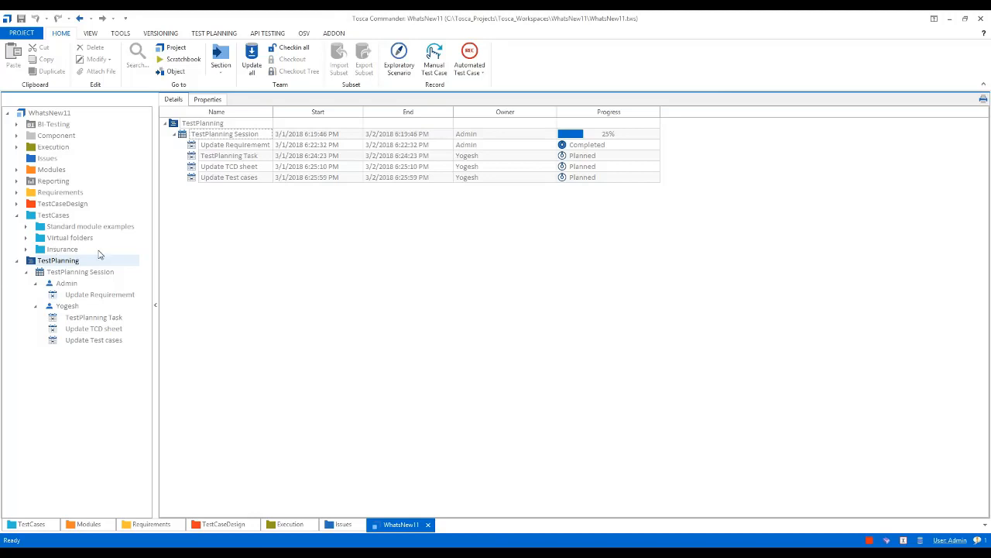
{"action": "left_click", "coordinate": [33, 262]}
{"action": "left_click", "coordinate": [253, 67]}
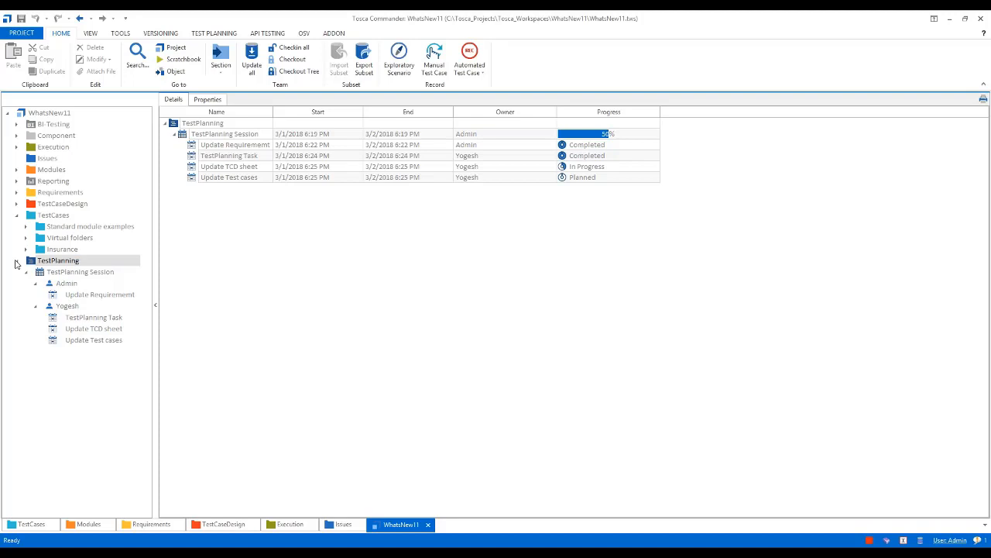
{"action": "left_click", "coordinate": [16, 261]}
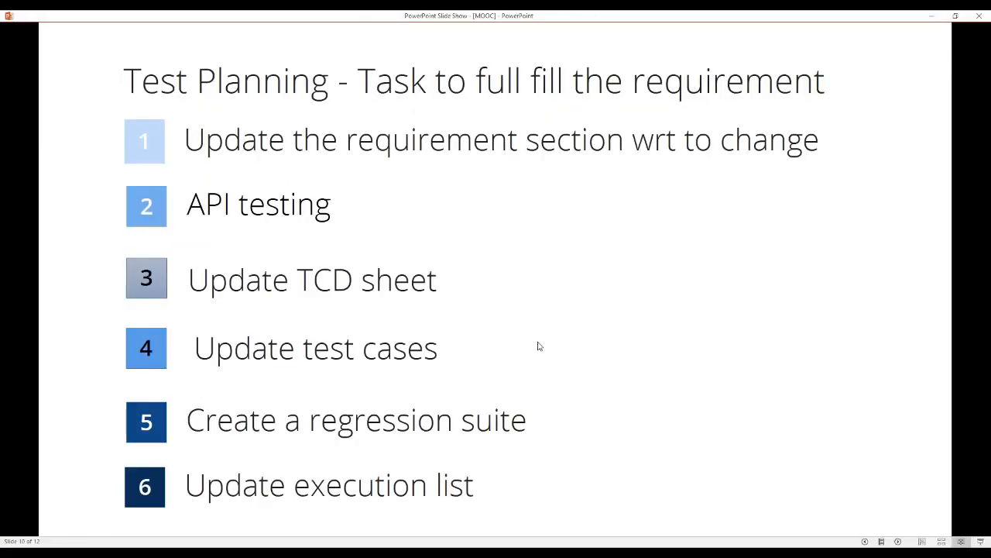
{"action": "key", "text": "Left"}
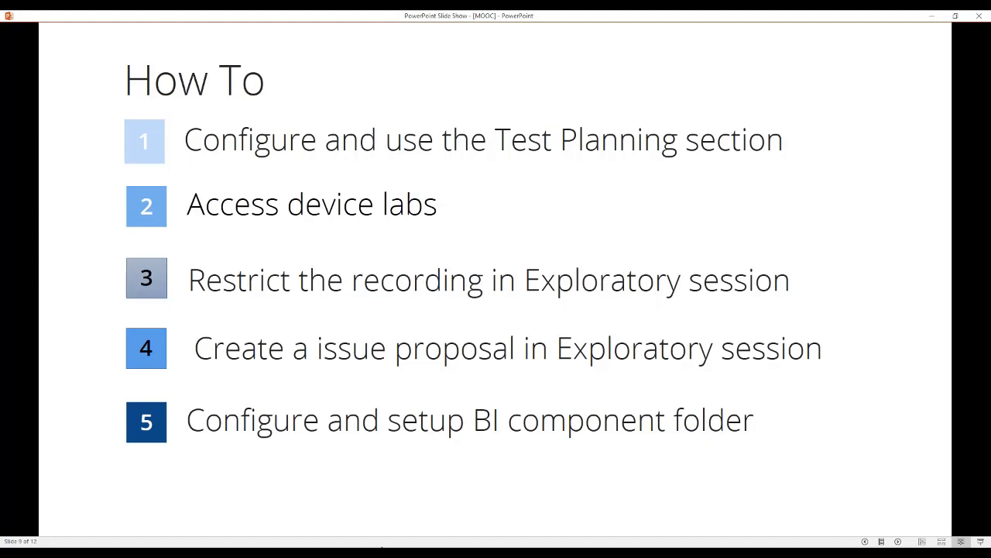
Switch back to the Admin user's Tosca Commander and open the Whats New 11 exploratory session in the Execution section
{"action": "mouse_move", "coordinate": [381, 547]}
{"action": "left_click", "coordinate": [370, 509]}
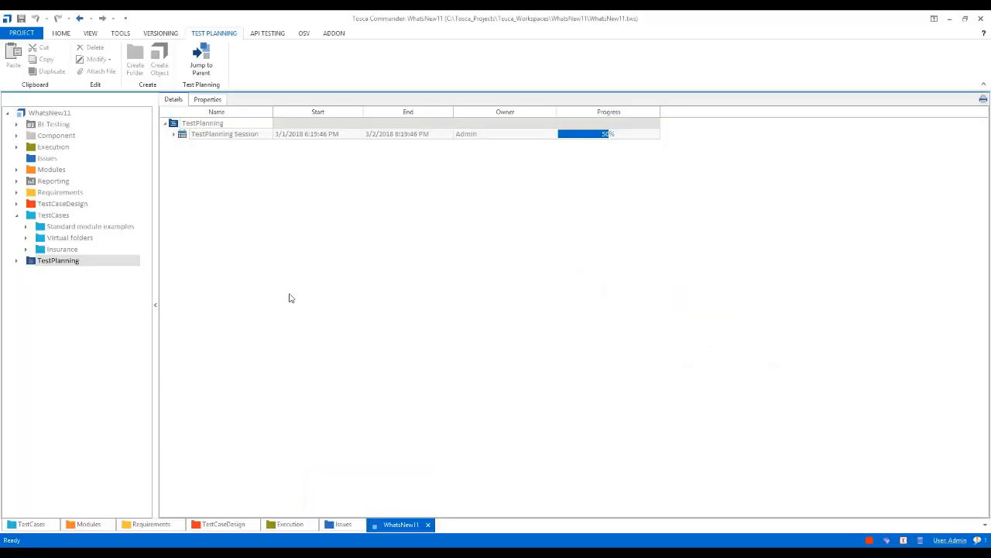
{"action": "left_click", "coordinate": [294, 526]}
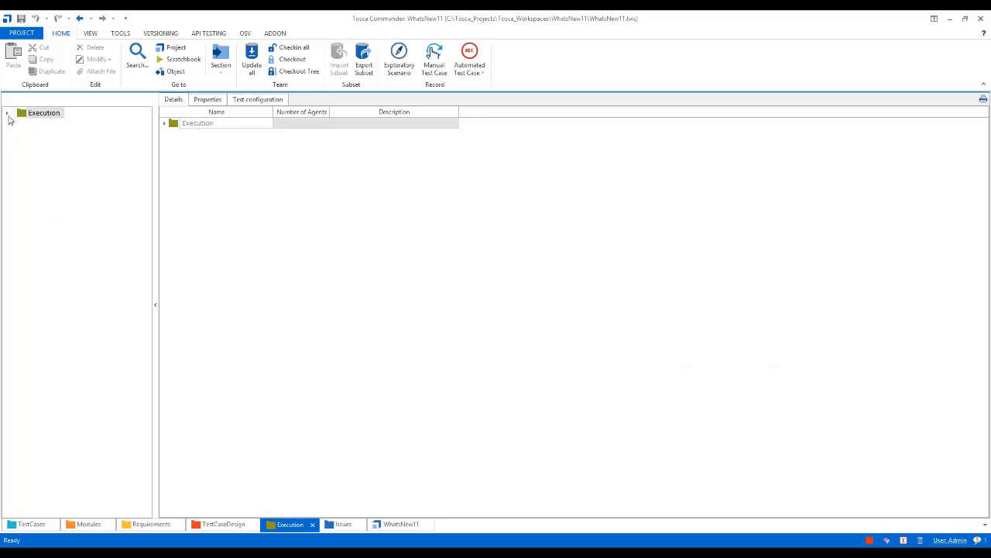
{"action": "left_click", "coordinate": [7, 115]}
{"action": "left_click", "coordinate": [16, 148]}
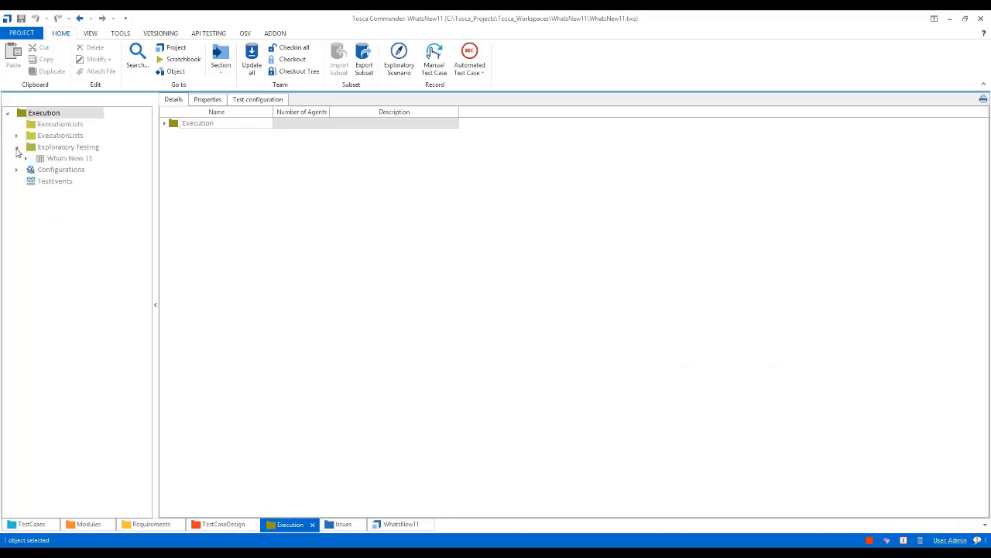
{"action": "left_click", "coordinate": [43, 159]}
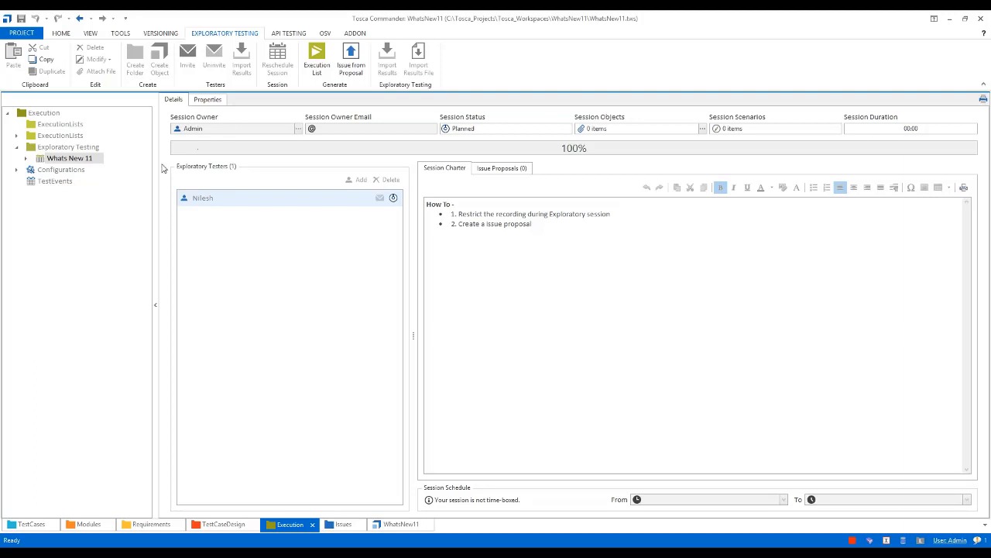
Check out the whole tree of the WhatsNew11 project and confirm the checkout
{"action": "left_click", "coordinate": [391, 527]}
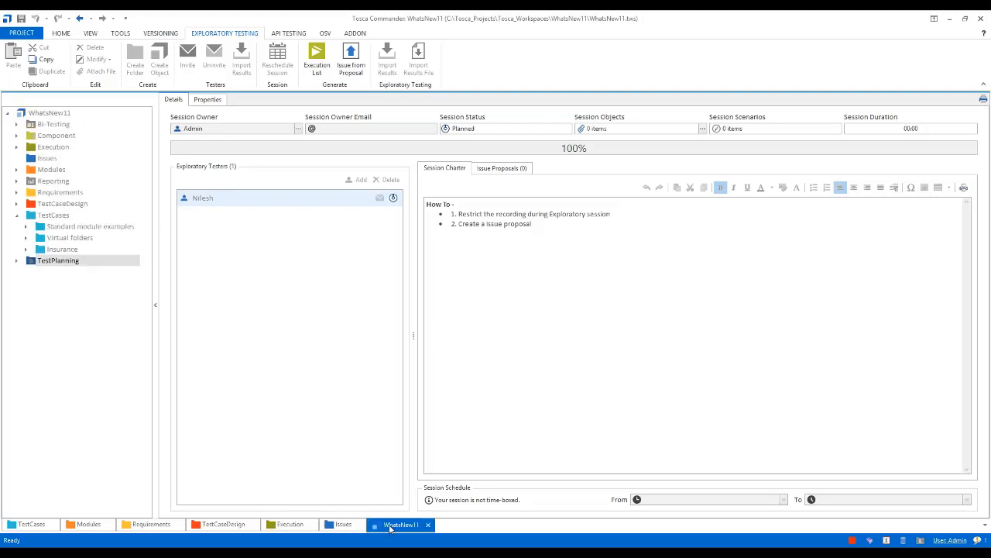
{"action": "left_click", "coordinate": [49, 113]}
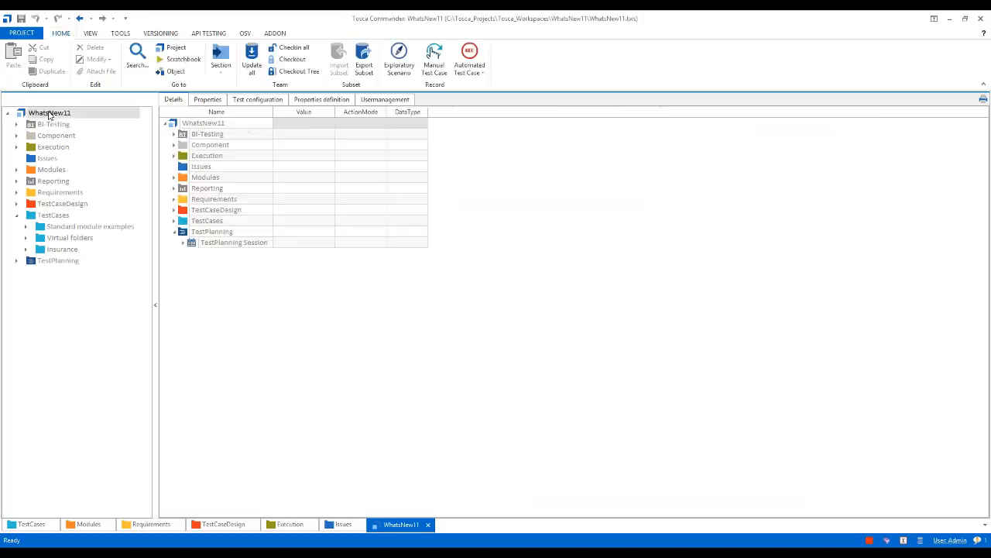
{"action": "left_click", "coordinate": [302, 76]}
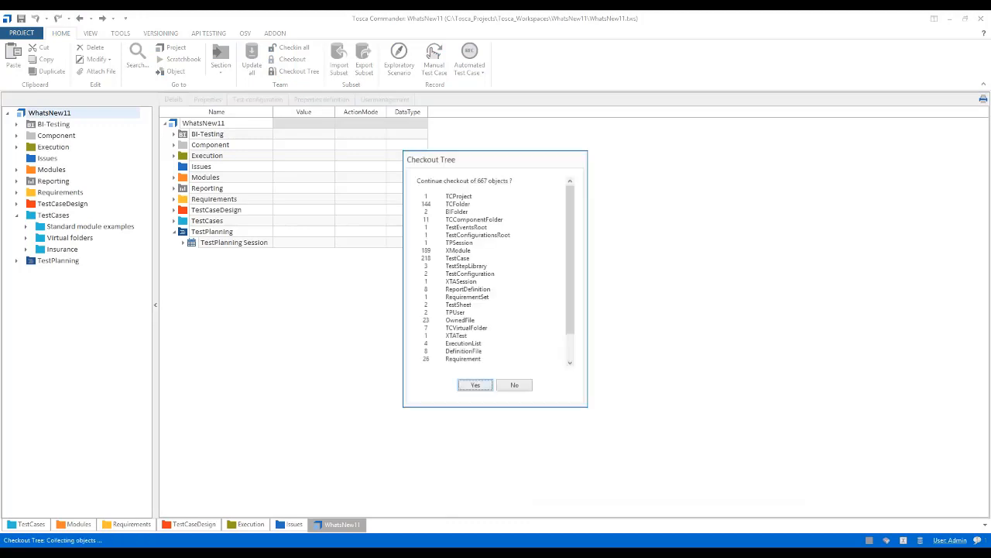
{"action": "left_click", "coordinate": [469, 386]}
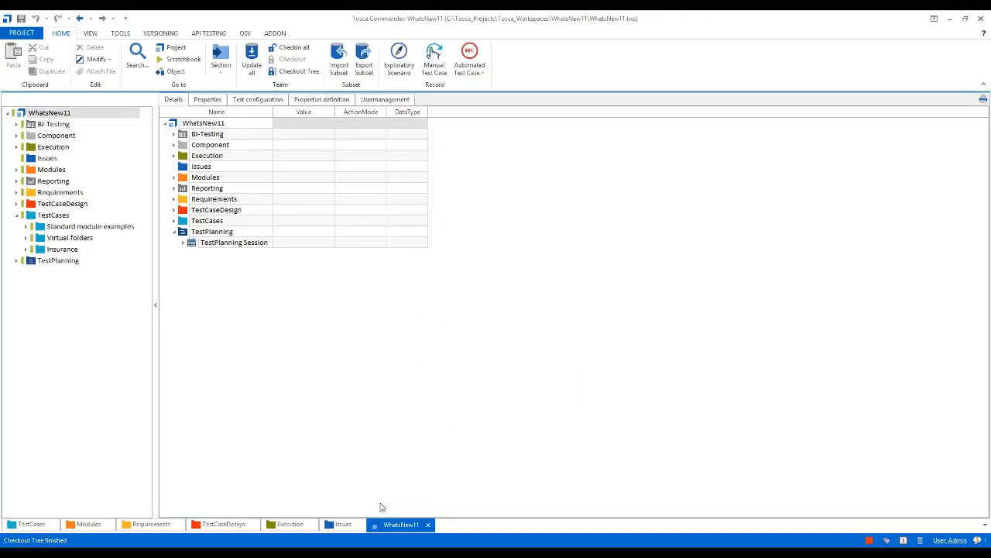
Start a new scenario for the exploratory tester under the Whats New 11 session in the Execution section
{"action": "left_click", "coordinate": [286, 527]}
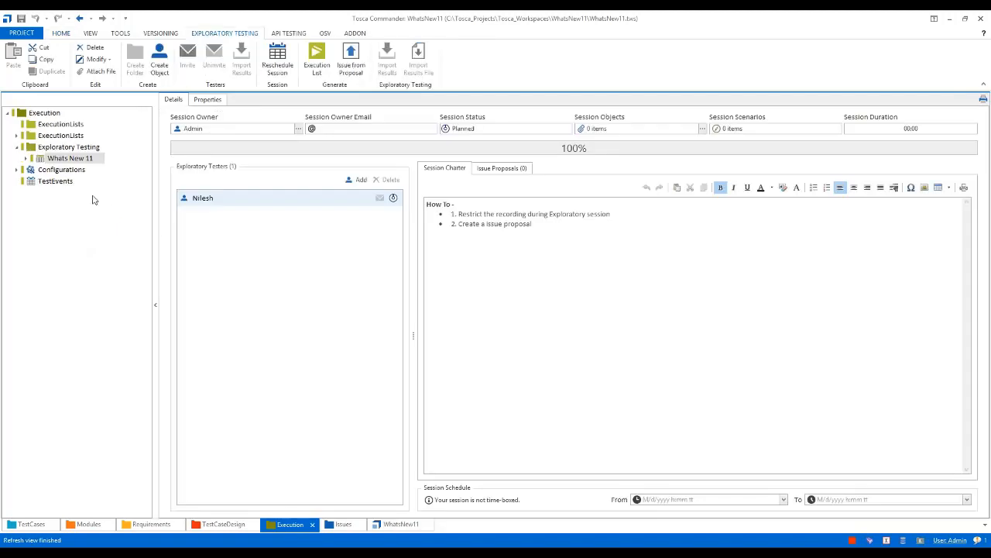
{"action": "left_click", "coordinate": [27, 158]}
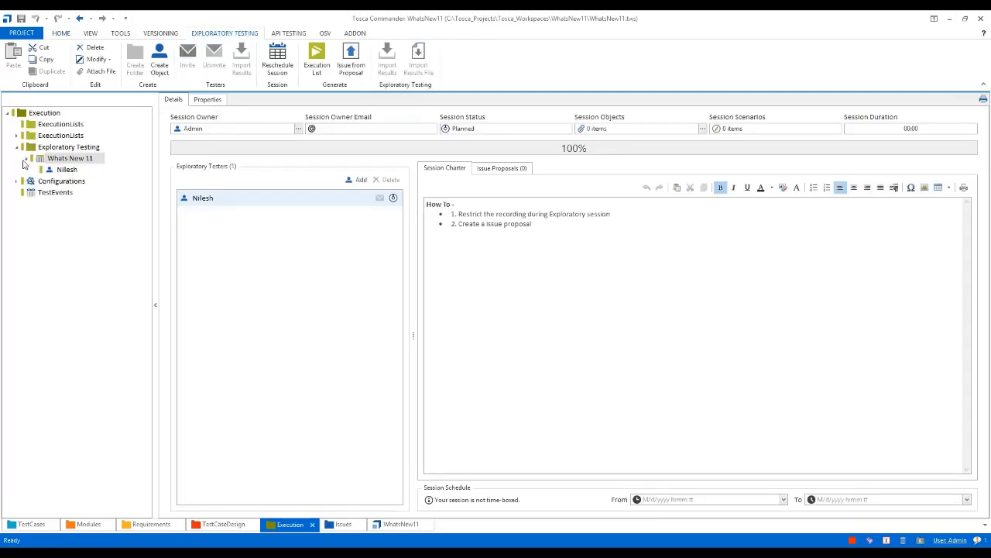
{"action": "left_click", "coordinate": [62, 170]}
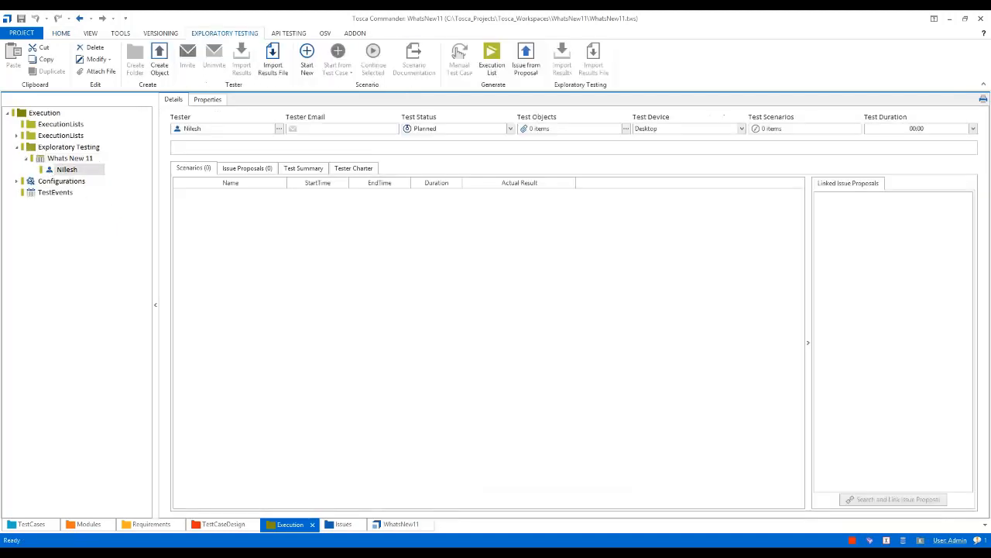
{"action": "left_click", "coordinate": [308, 57]}
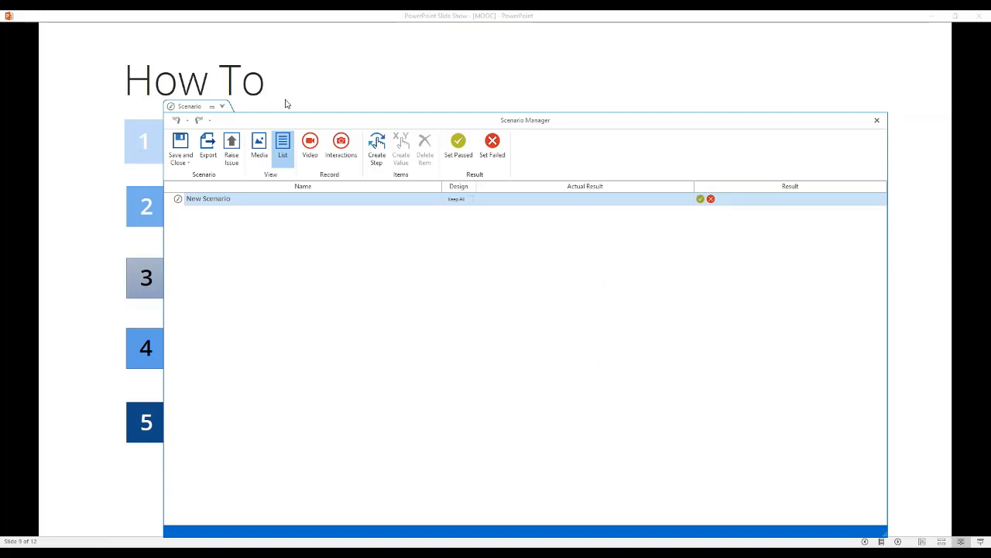
Rename the new scenario as "Whatis New 11"
{"action": "double_click", "coordinate": [241, 203]}
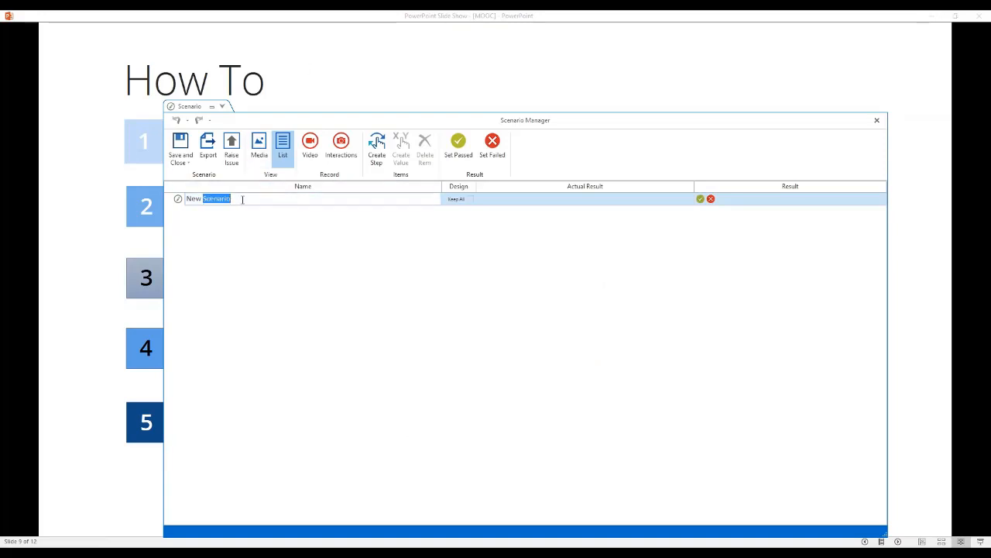
{"action": "left_click_drag", "start_coordinate": [242, 199], "coordinate": [177, 197]}
{"action": "type", "text": "WhatIs Ne"}
{"action": "type", "text": "w 15"}
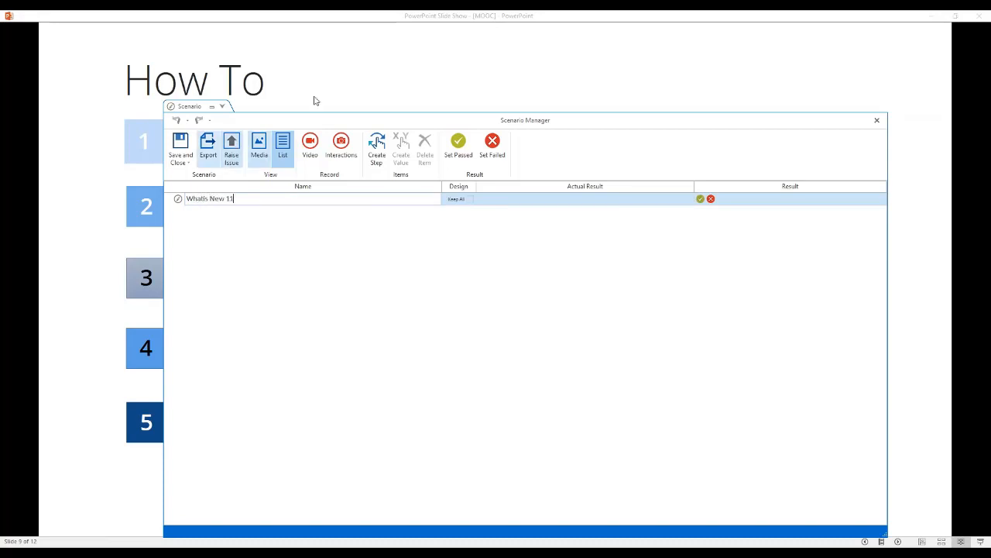
Start an interactions recording as administrator with Microsoft PowerPoint and Google Chrome excluded from the recorded applications
{"action": "left_click", "coordinate": [344, 144]}
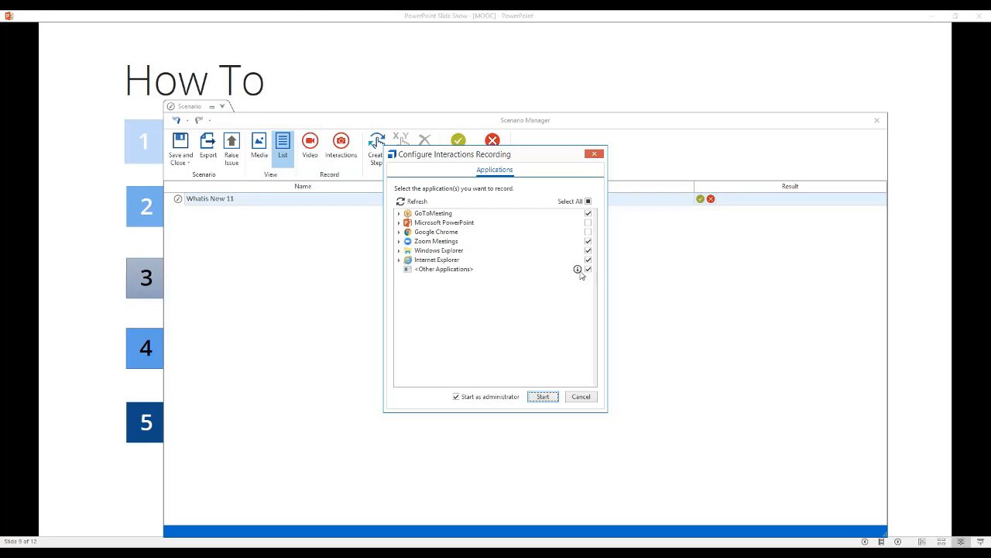
{"action": "mouse_move", "coordinate": [581, 273]}
{"action": "left_click", "coordinate": [543, 397]}
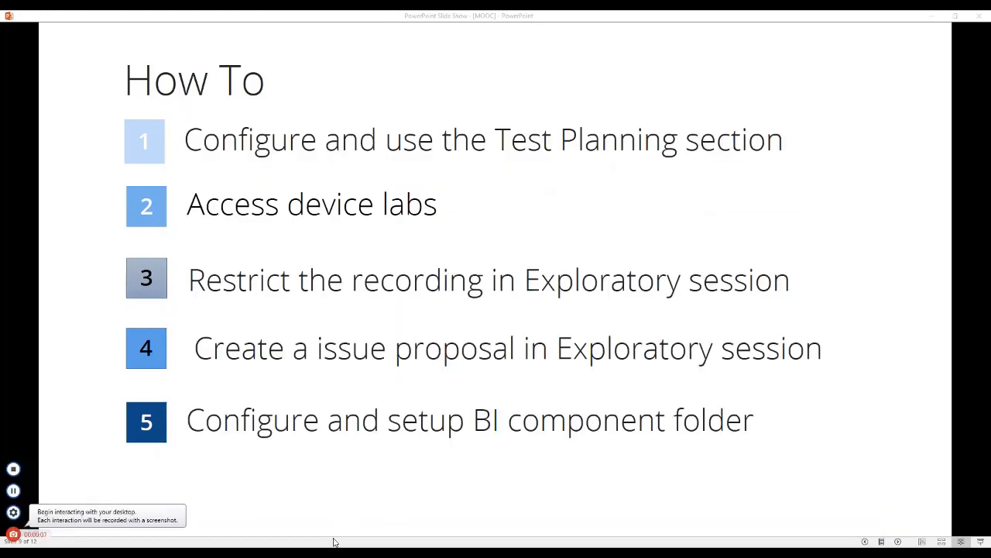
Switch to the Tricentis support page in Google Chrome, open its Home link, and check the recorder's status for this excluded application
{"action": "mouse_move", "coordinate": [318, 551]}
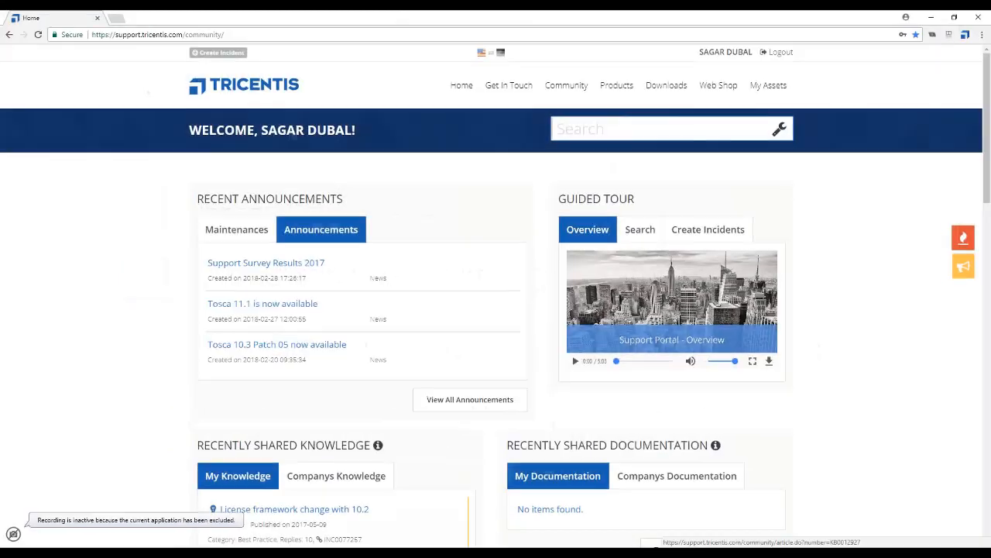
{"action": "left_click", "coordinate": [306, 490]}
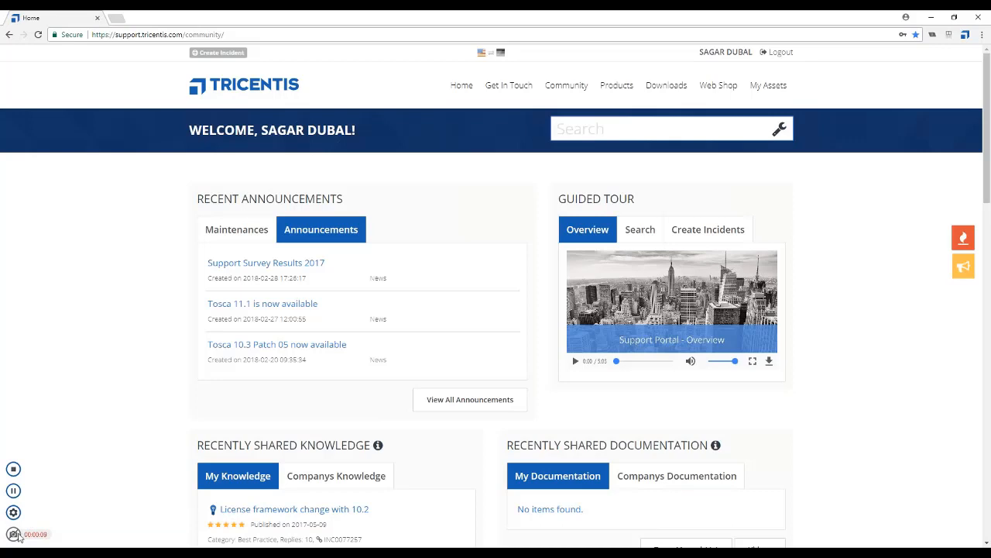
{"action": "left_click", "coordinate": [462, 91]}
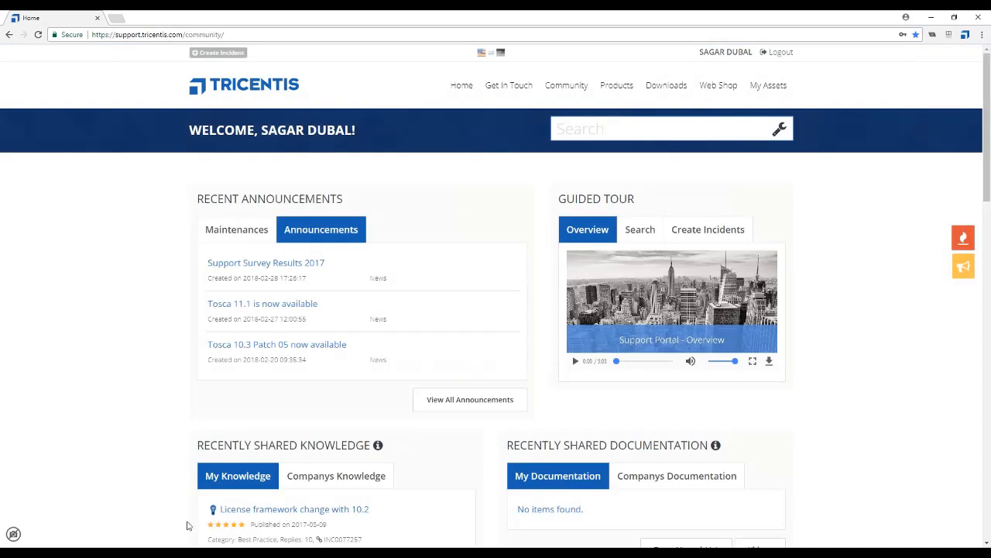
{"action": "mouse_move", "coordinate": [15, 535]}
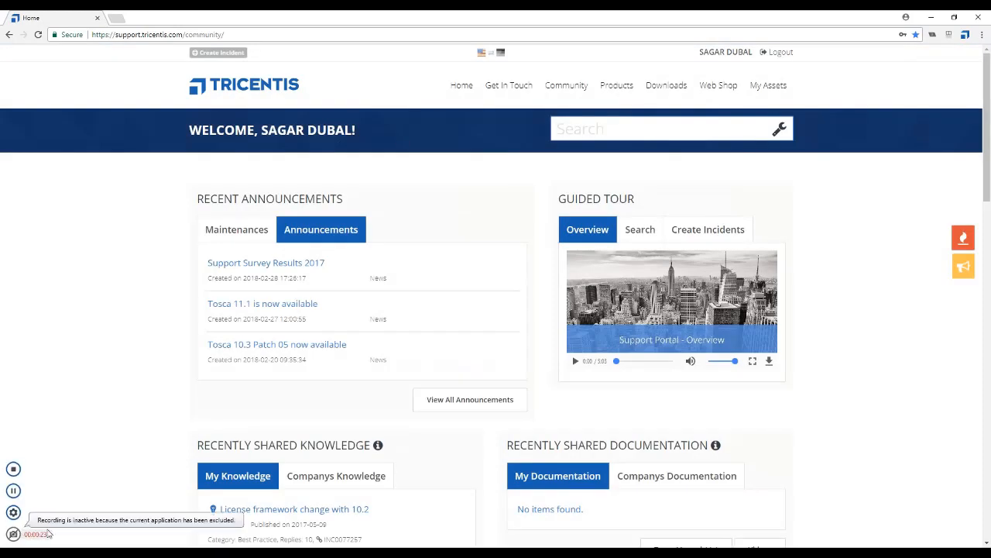
Switch to the Vehicle Insurance Application in Internet Explorer and choose BMW as the vehicle make
{"action": "mouse_move", "coordinate": [239, 542]}
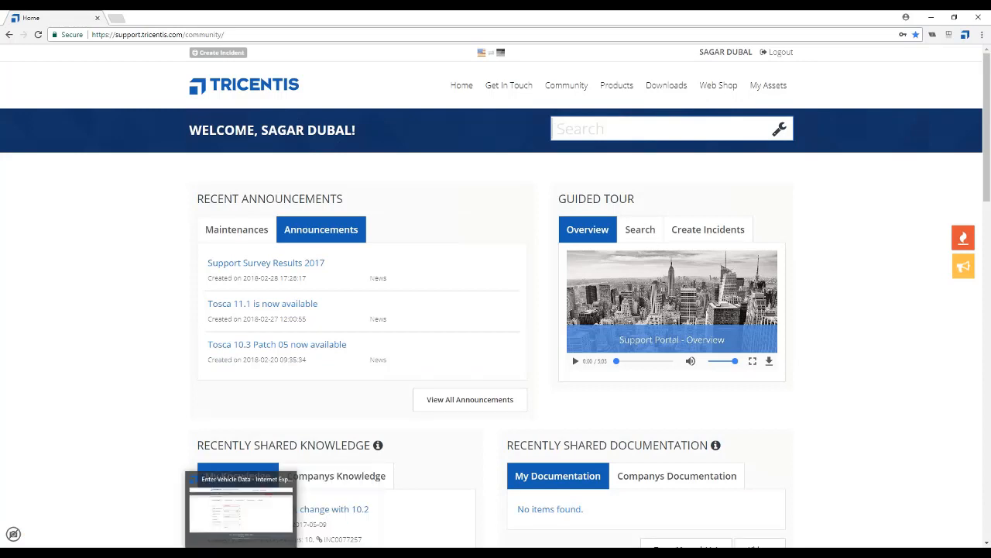
{"action": "left_click", "coordinate": [239, 524]}
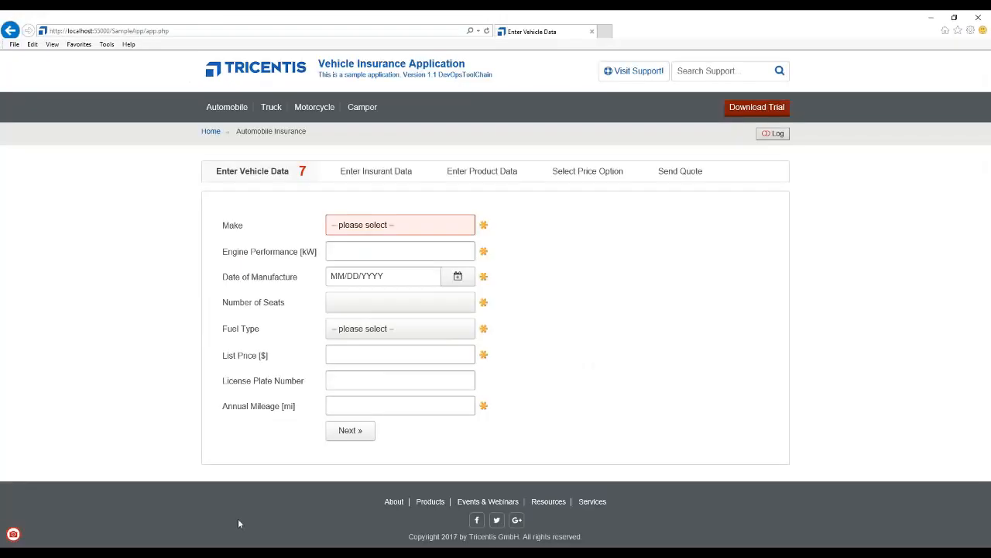
{"action": "left_click", "coordinate": [14, 535]}
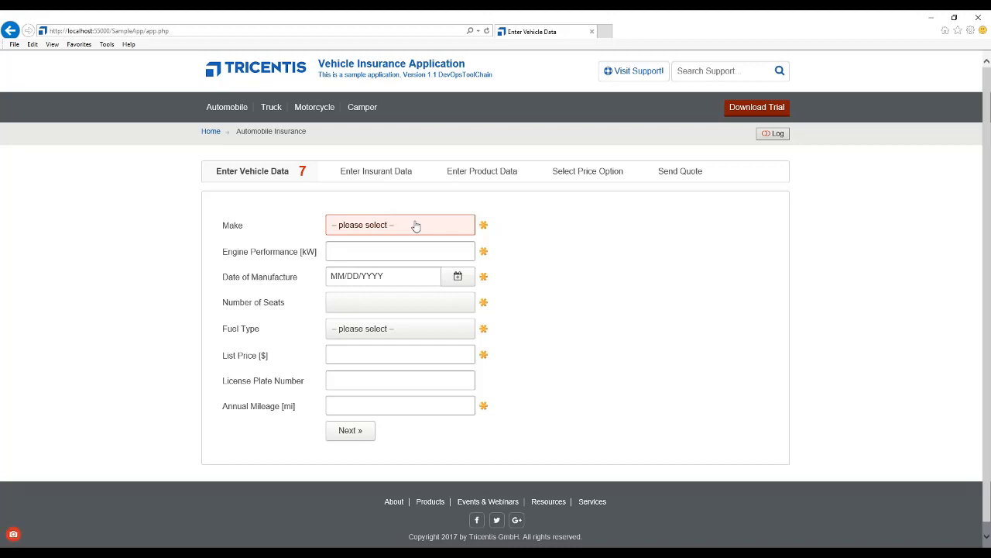
{"action": "left_click", "coordinate": [416, 226]}
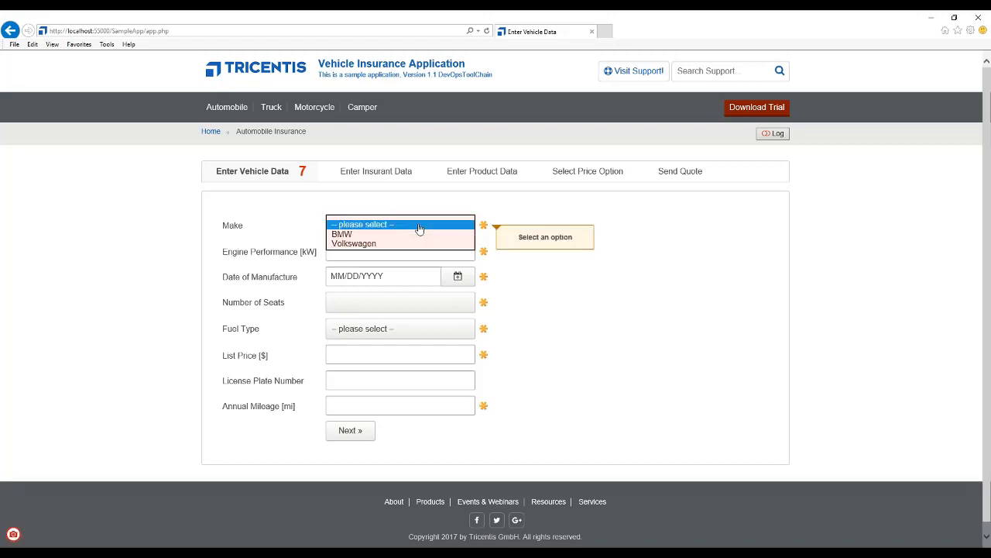
{"action": "left_click", "coordinate": [398, 235]}
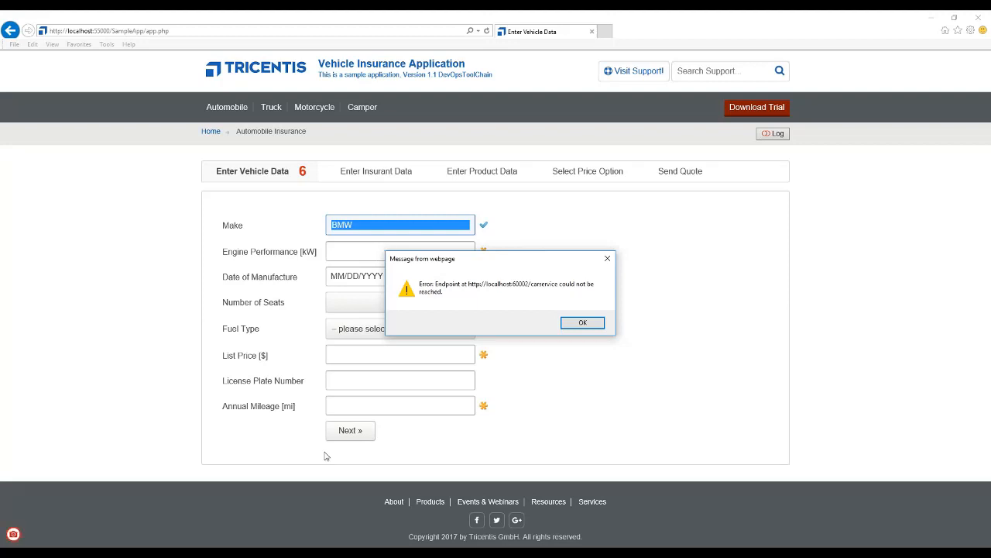
Stop the interactions recording and reposition the Scenario Manager window
{"action": "mouse_move", "coordinate": [21, 510]}
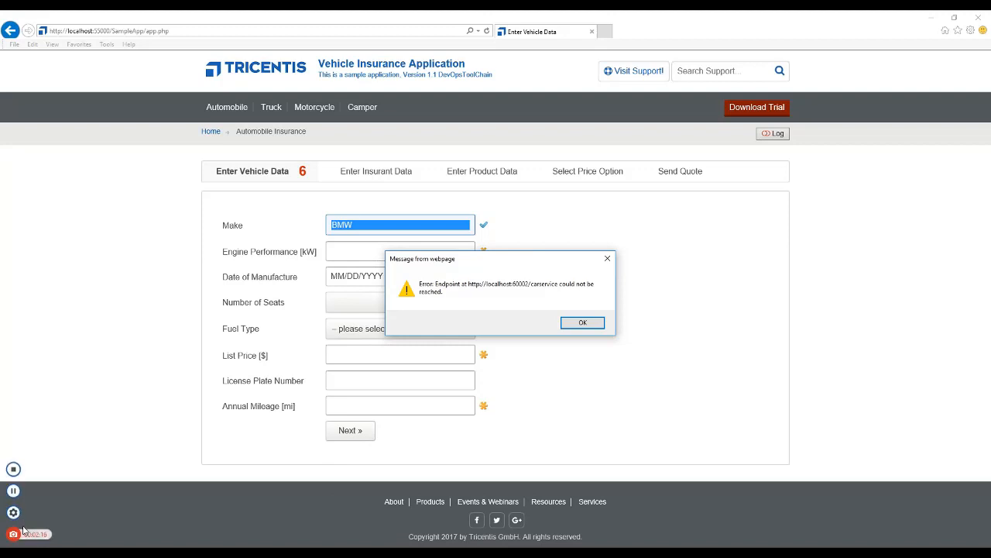
{"action": "left_click", "coordinate": [14, 470]}
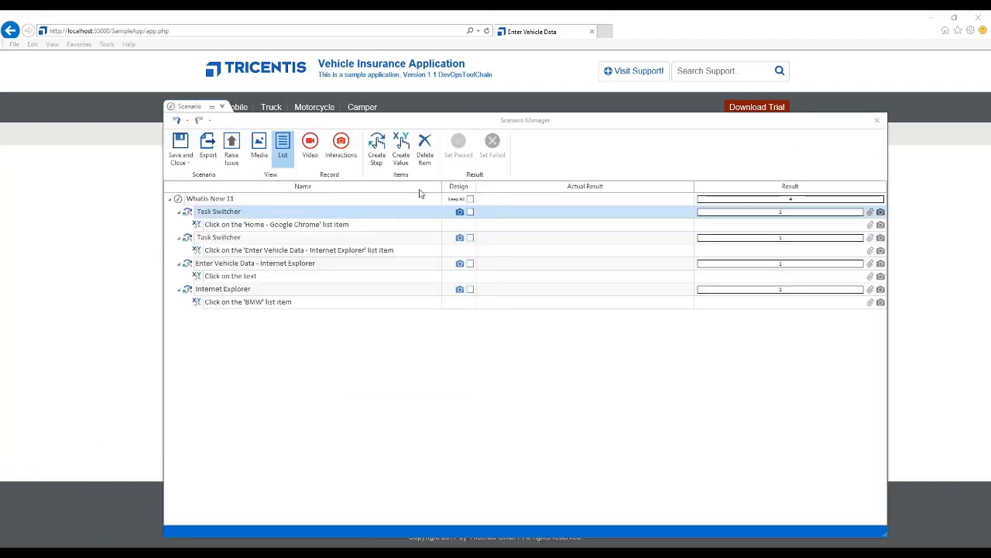
{"action": "left_click_drag", "start_coordinate": [467, 119], "coordinate": [392, 108]}
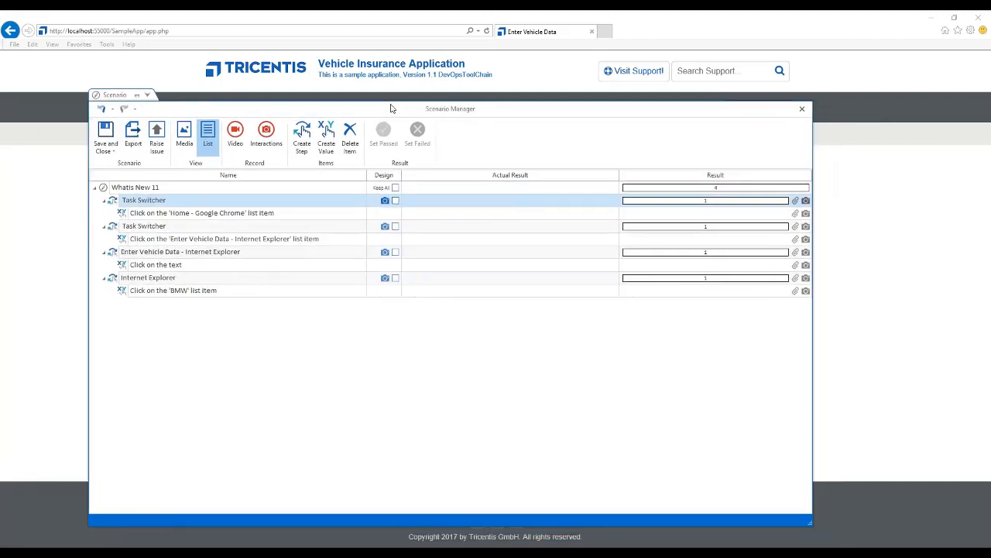
Examine the recorded steps' screenshots in the media view, including the Chrome and Internet Explorer ones, and return to the list view
{"action": "left_click", "coordinate": [183, 135]}
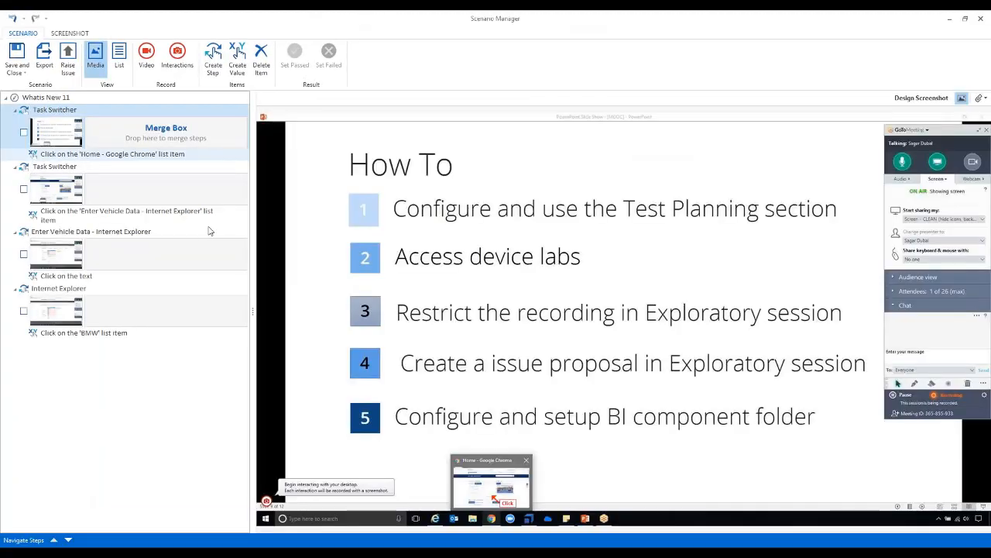
{"action": "left_click", "coordinate": [116, 189]}
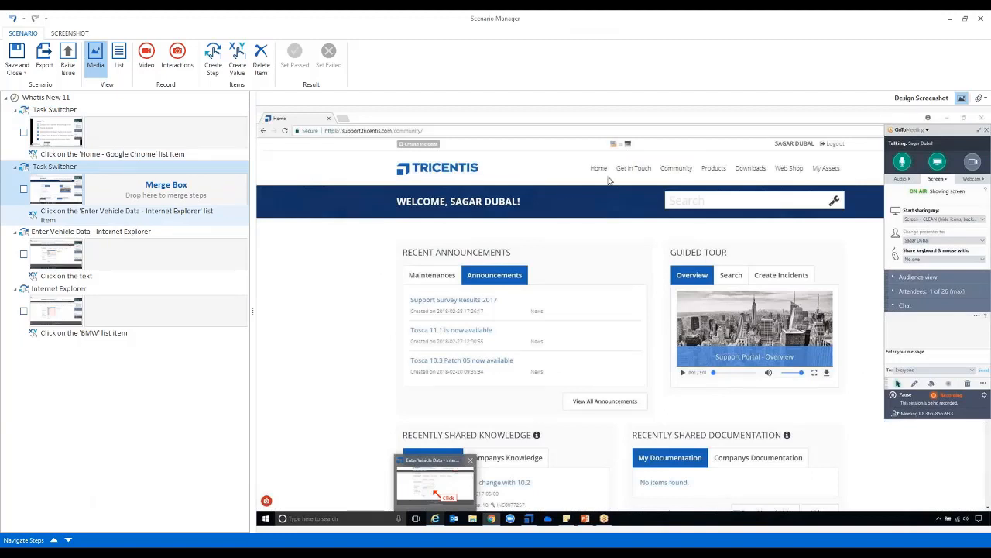
{"action": "left_click", "coordinate": [123, 260]}
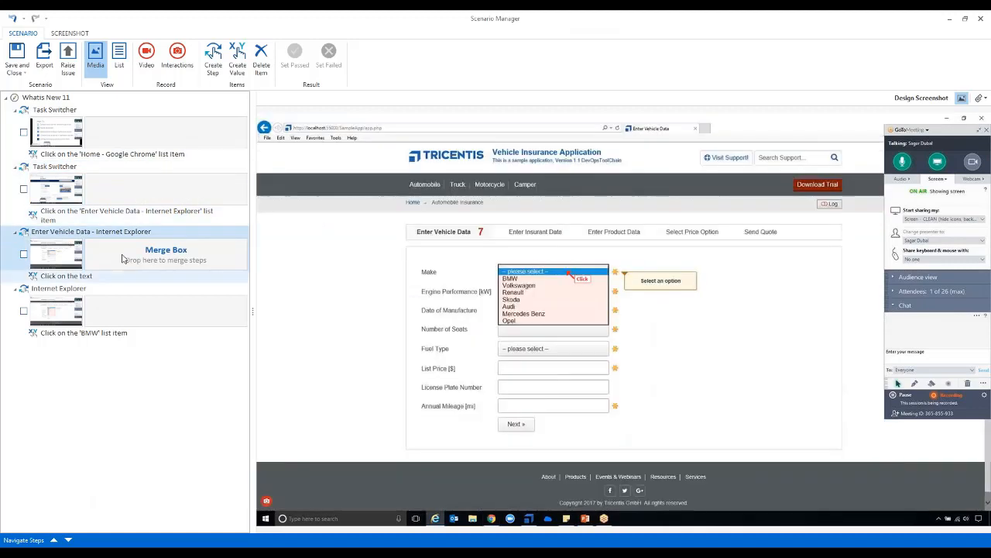
{"action": "left_click", "coordinate": [147, 201]}
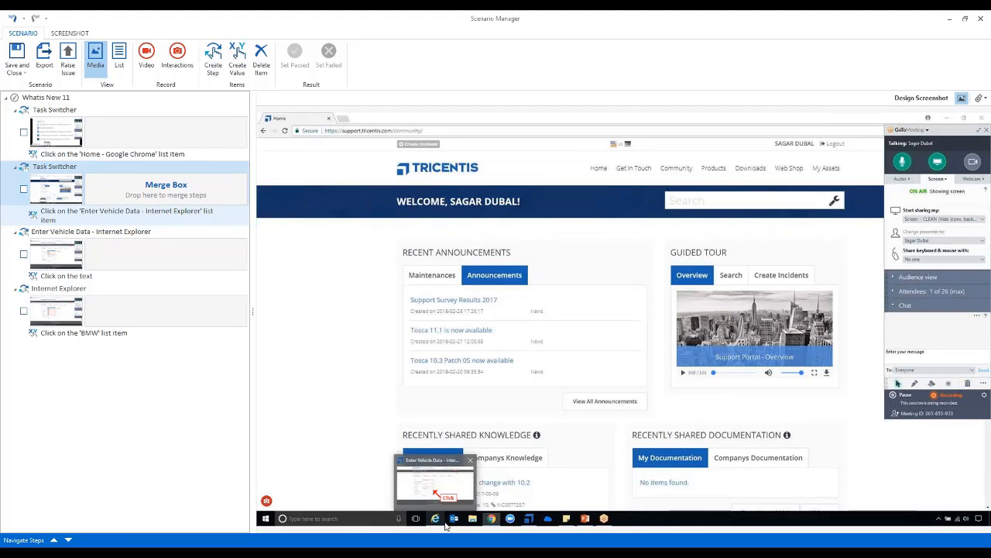
{"action": "left_click", "coordinate": [126, 257]}
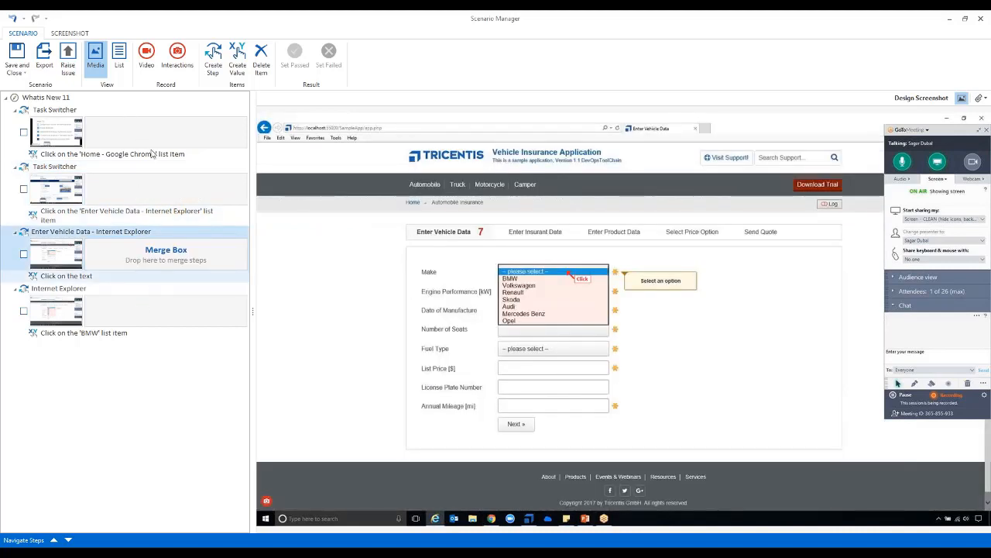
{"action": "left_click", "coordinate": [165, 313]}
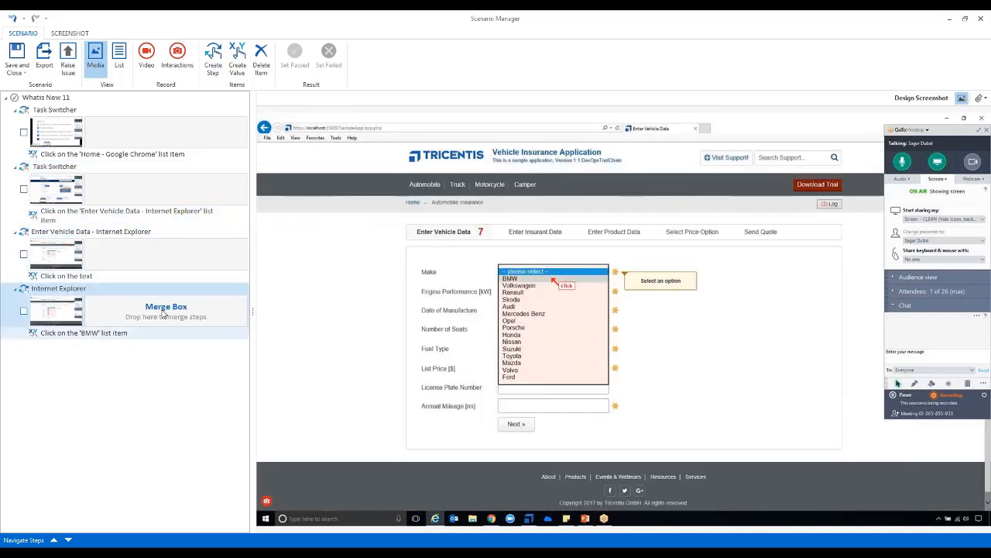
{"action": "left_click", "coordinate": [131, 138]}
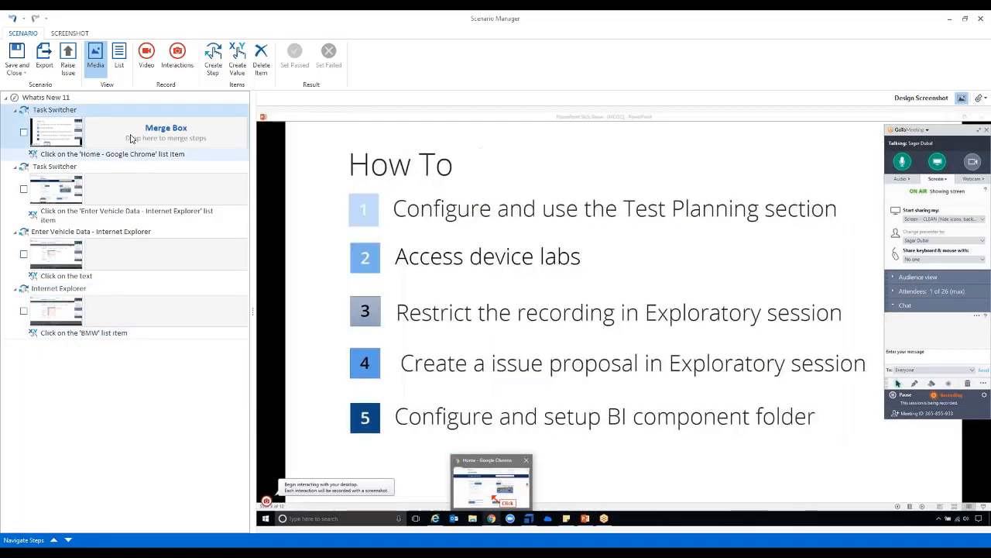
{"action": "left_click", "coordinate": [119, 56]}
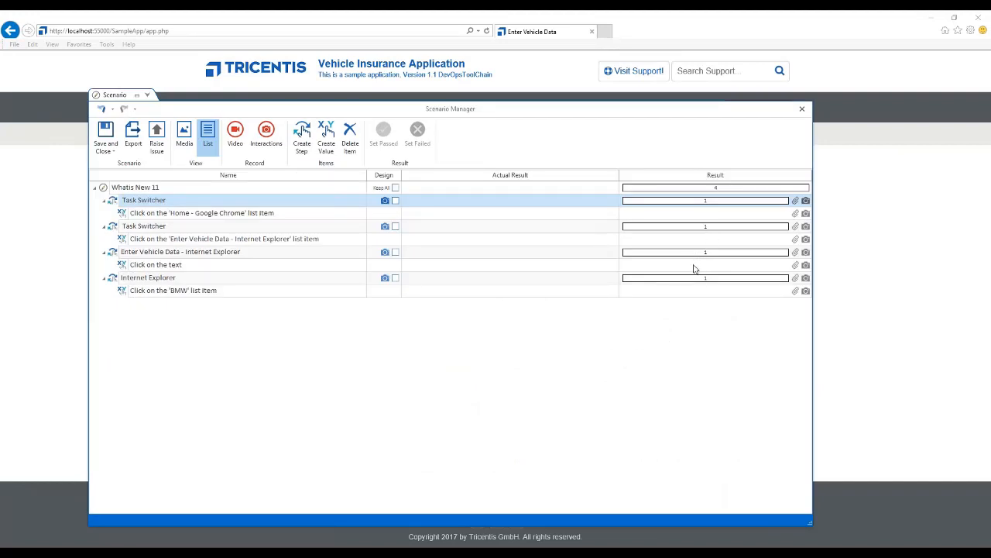
Mark the "Click on the text" entry as passed and the "Click on the 'BMW' list item" entry as failed
{"action": "left_click", "coordinate": [662, 266]}
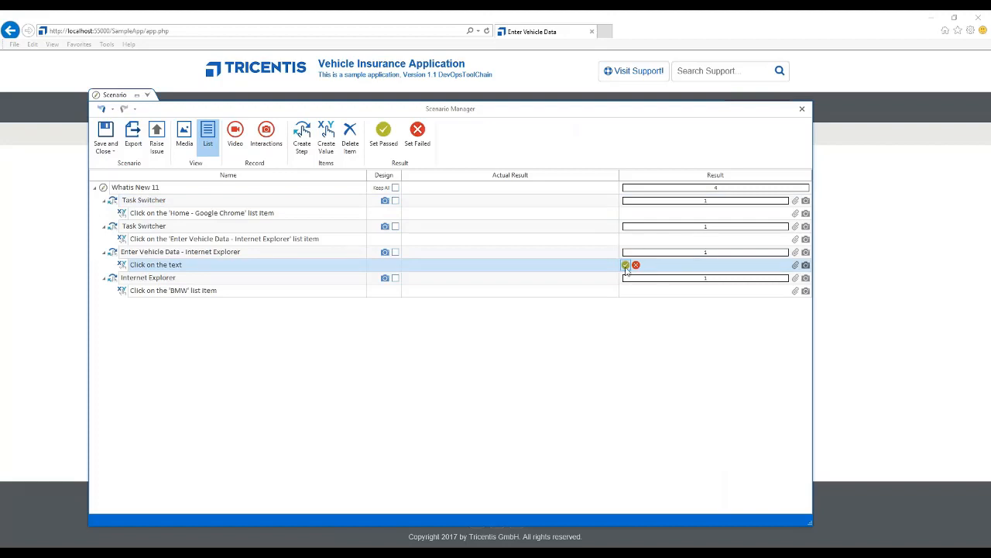
{"action": "left_click", "coordinate": [625, 265]}
{"action": "left_click", "coordinate": [636, 290]}
Enter "Error on selecting Make" as the actual result of the failed BMW list item entry
{"action": "left_click", "coordinate": [533, 293]}
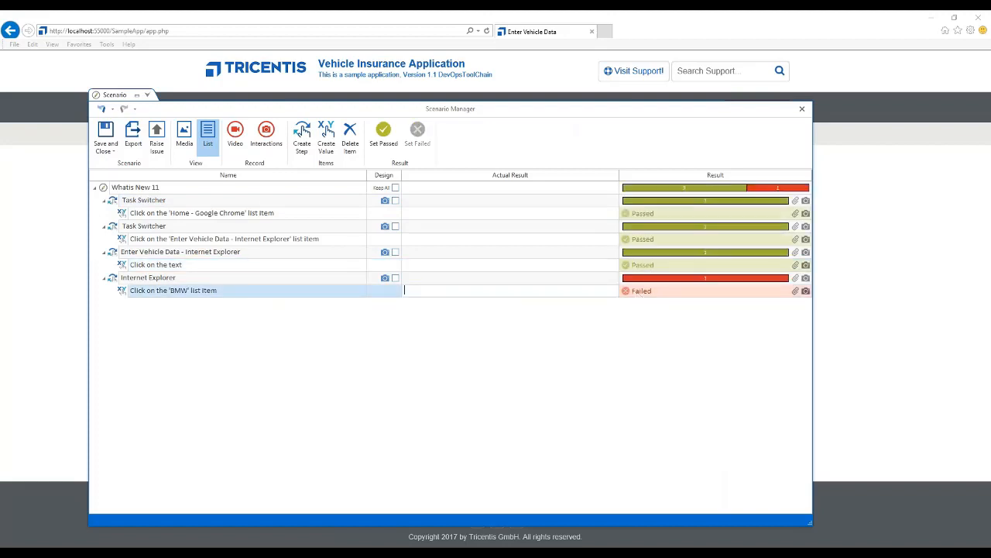
{"action": "type", "text": "Error on selecting Make"}
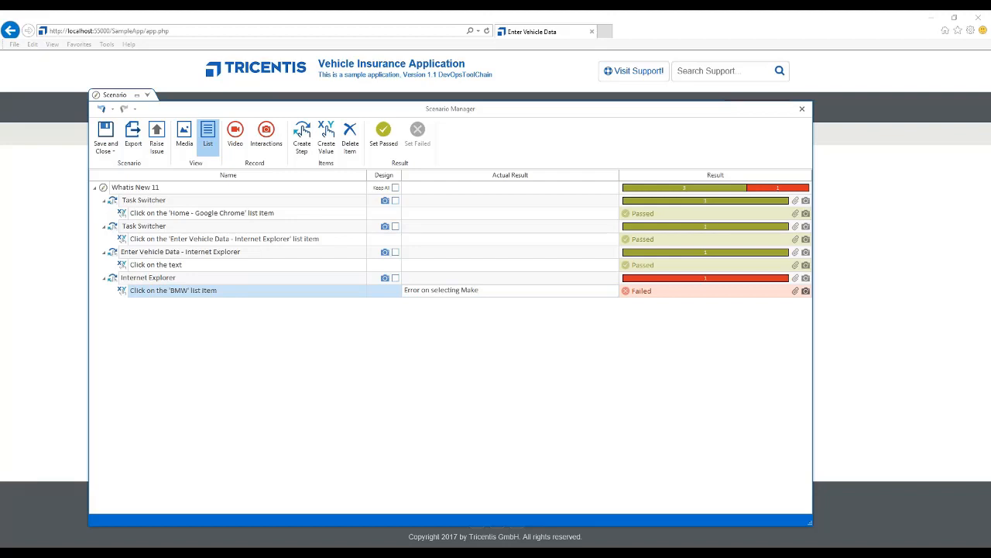
{"action": "left_click", "coordinate": [408, 434]}
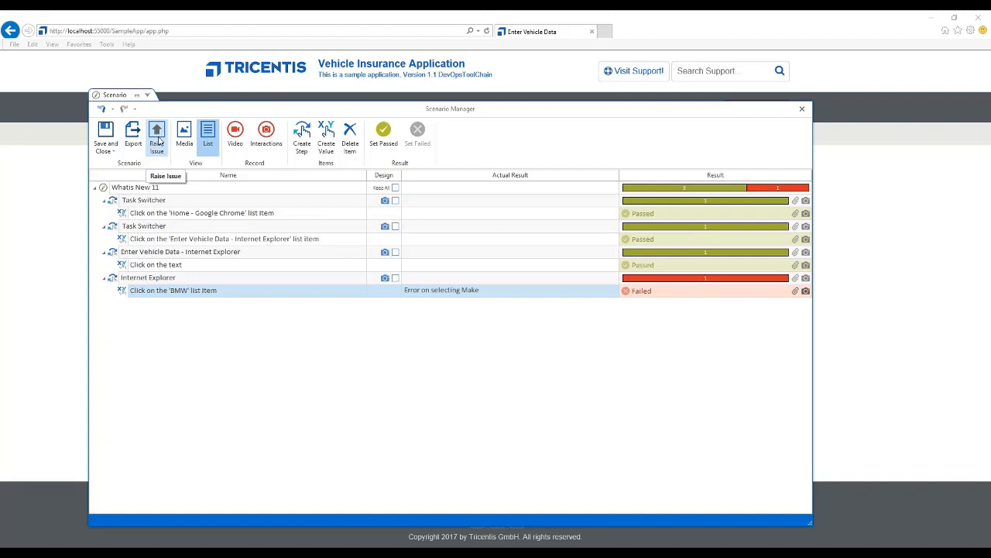
Start raising an issue for the failed BMW entry, try the Feature Request type, and set the type to Defect
{"action": "left_click", "coordinate": [159, 138]}
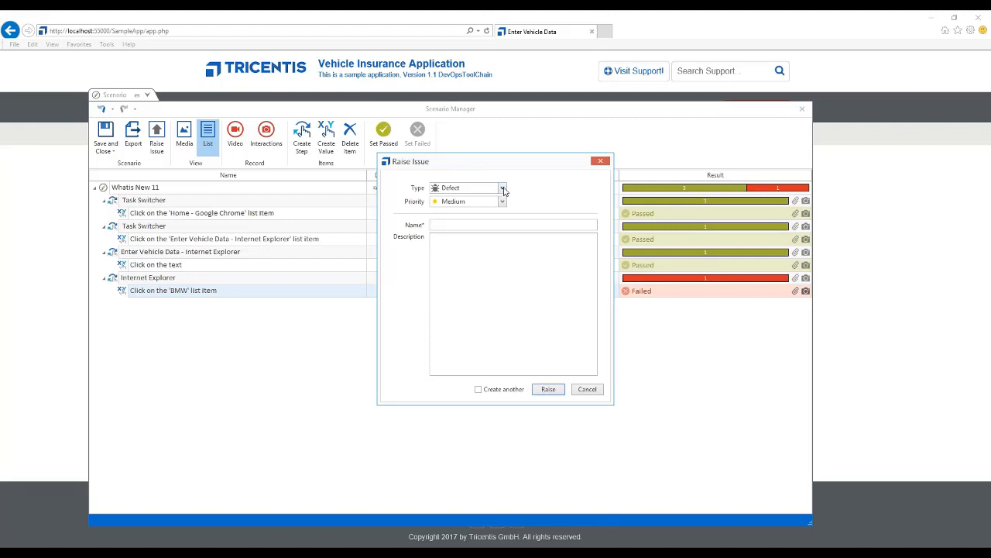
{"action": "left_click", "coordinate": [504, 190]}
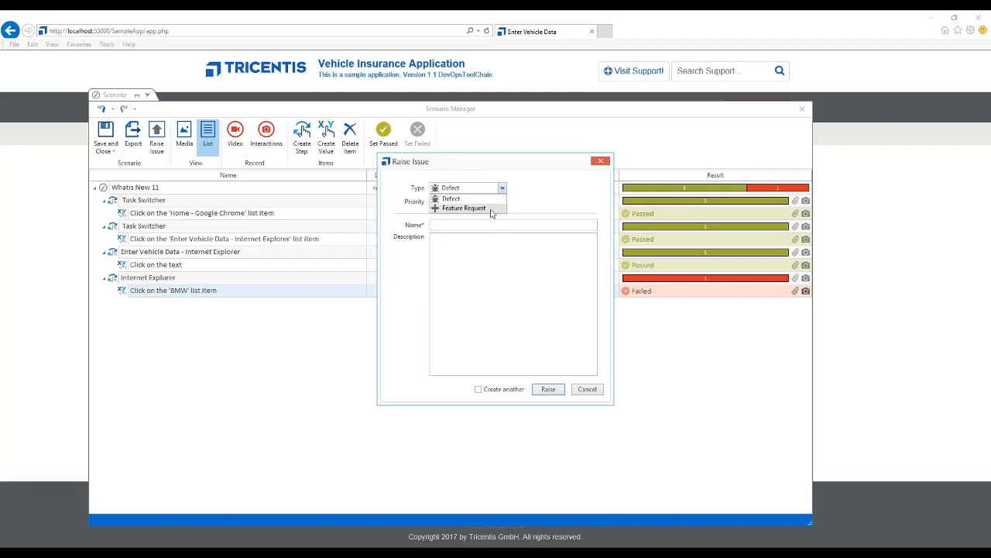
{"action": "left_click", "coordinate": [491, 208]}
{"action": "left_click", "coordinate": [503, 189]}
{"action": "left_click", "coordinate": [474, 199]}
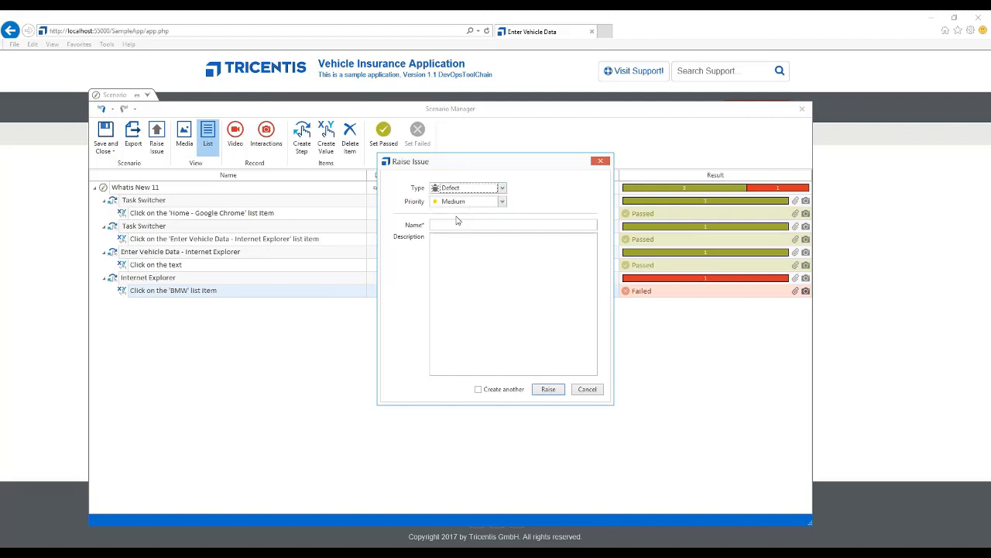
Raise the defect with Medium priority, the name "Vehichle Insurance - Make" and the description "Error on clicking Make option"
{"action": "left_click", "coordinate": [503, 201]}
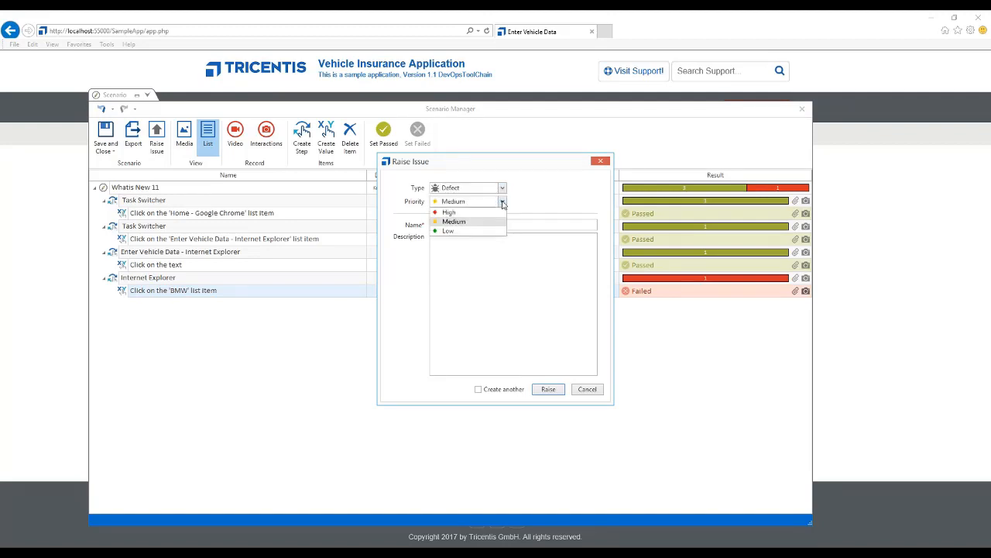
{"action": "left_click", "coordinate": [454, 222]}
{"action": "left_click", "coordinate": [445, 224]}
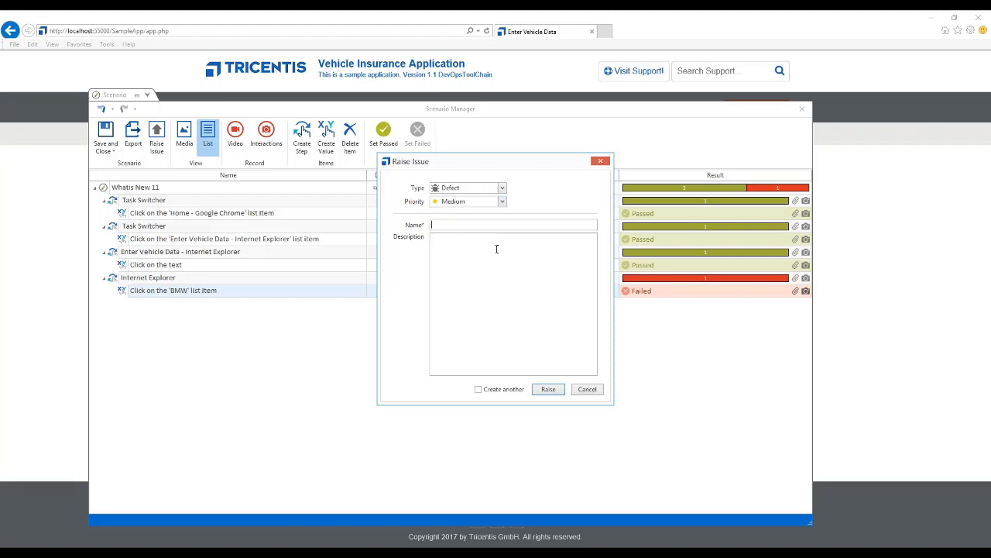
{"action": "type", "text": "Vehich"}
{"action": "type", "text": "le Insu"}
{"action": "type", "text": "rance - Make"}
{"action": "type", "text": "Error on c"}
{"action": "type", "text": "licking Mak"}
{"action": "type", "text": "e option"}
{"action": "left_click", "coordinate": [549, 390]}
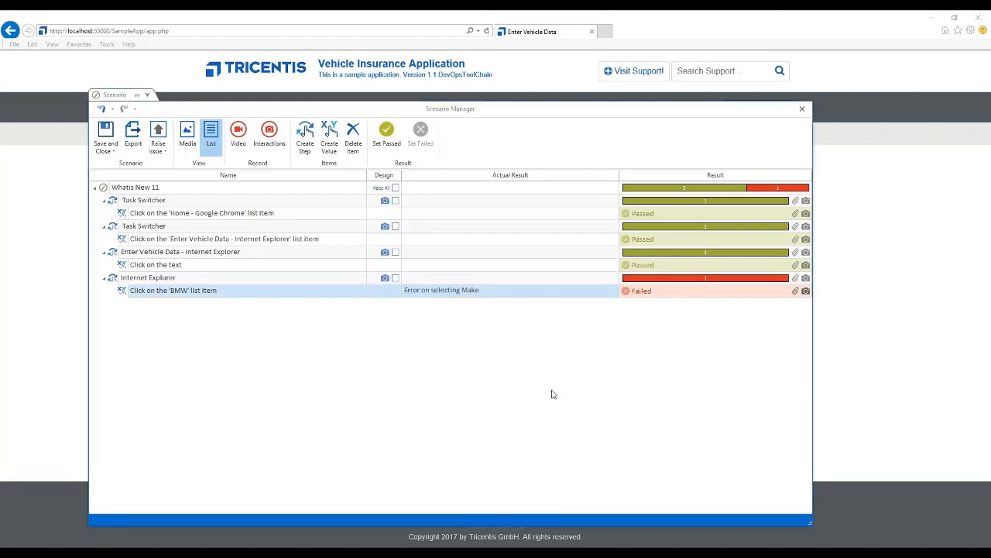
Save and close the scenario, accepting deletion of the unkept design screenshots, and dismiss the web page's error message
{"action": "left_click", "coordinate": [107, 133]}
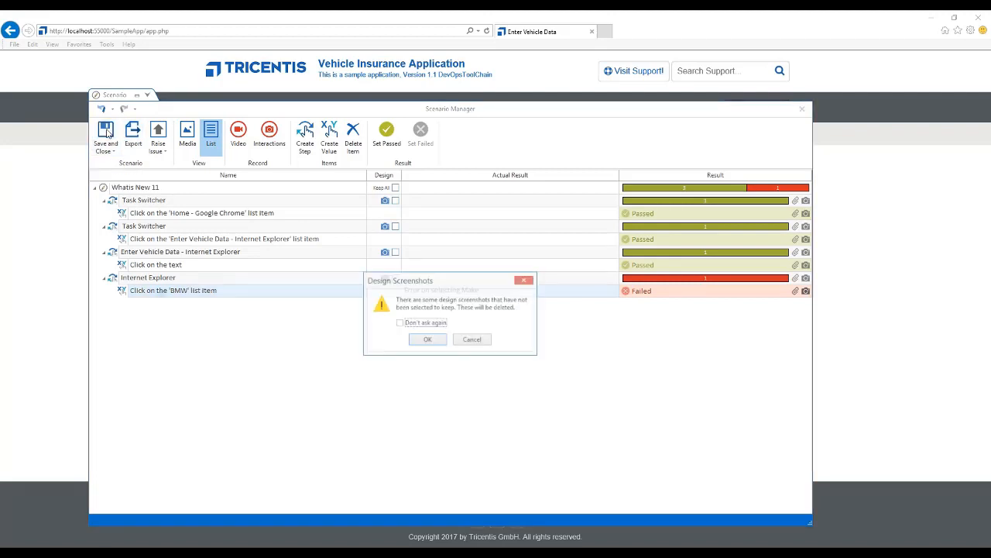
{"action": "left_click", "coordinate": [434, 326]}
{"action": "left_click", "coordinate": [431, 338]}
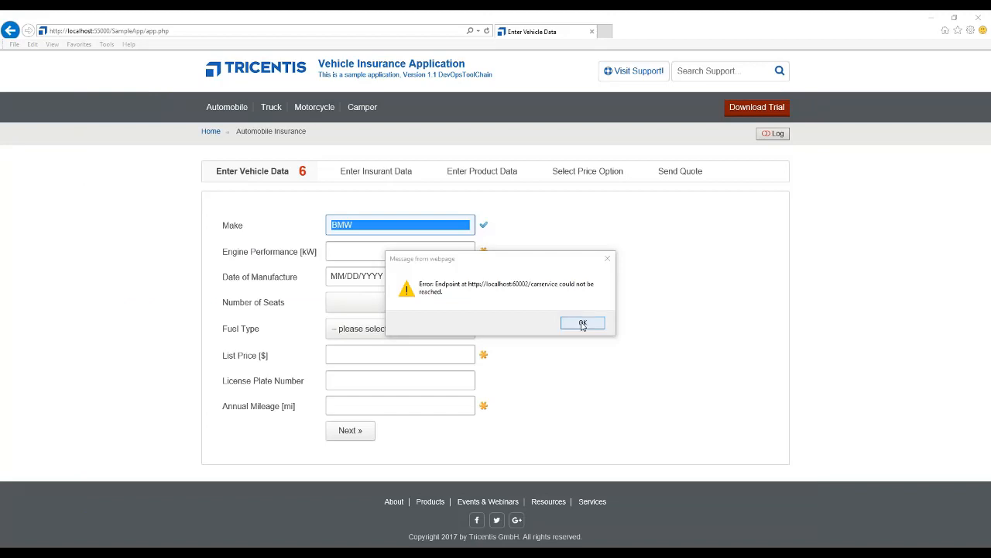
{"action": "left_click", "coordinate": [582, 323]}
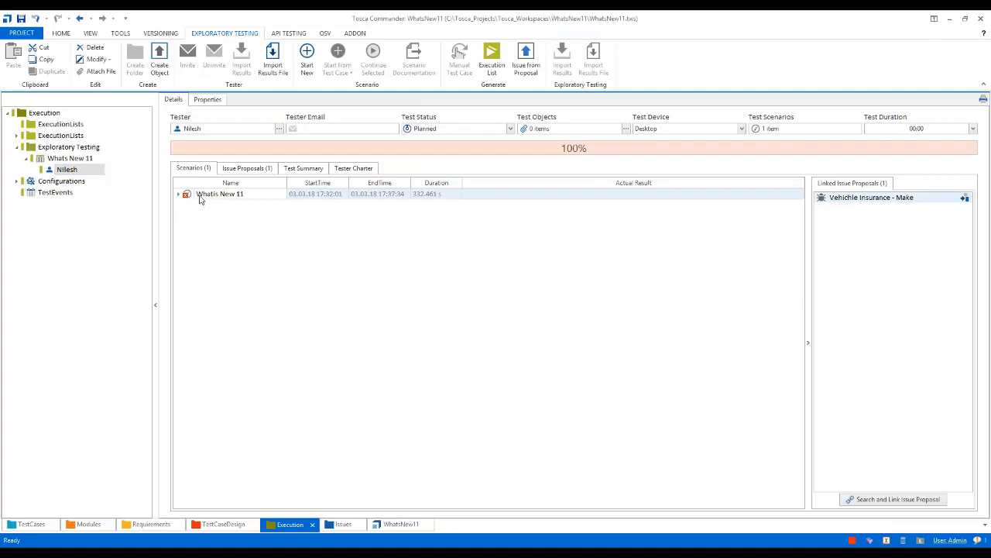
Review the saved "Whatis New 11" scenario and the tester's "Vehichle Insurance - Make" issue proposal
{"action": "left_click", "coordinate": [214, 197]}
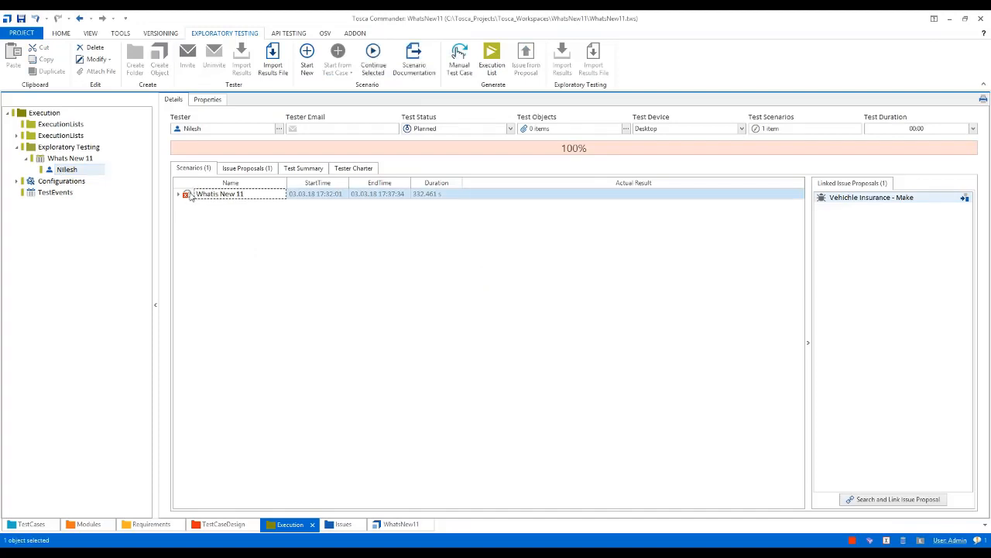
{"action": "left_click", "coordinate": [251, 169]}
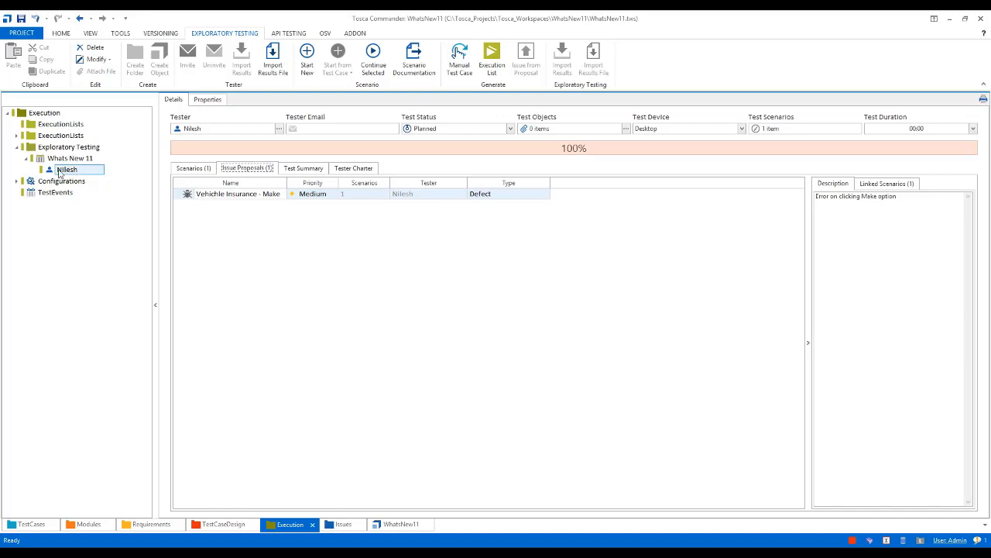
{"action": "left_click", "coordinate": [193, 197]}
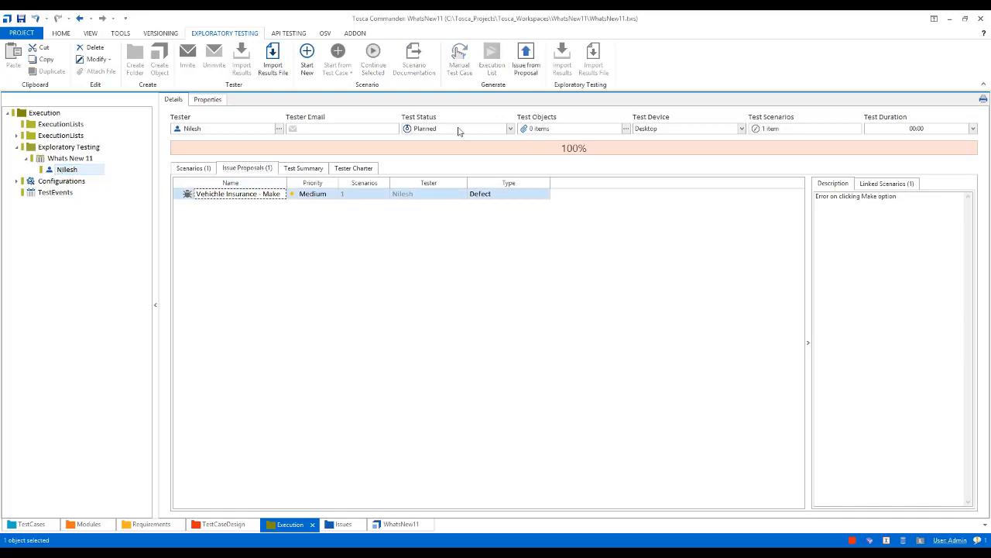
{"action": "left_click", "coordinate": [532, 62]}
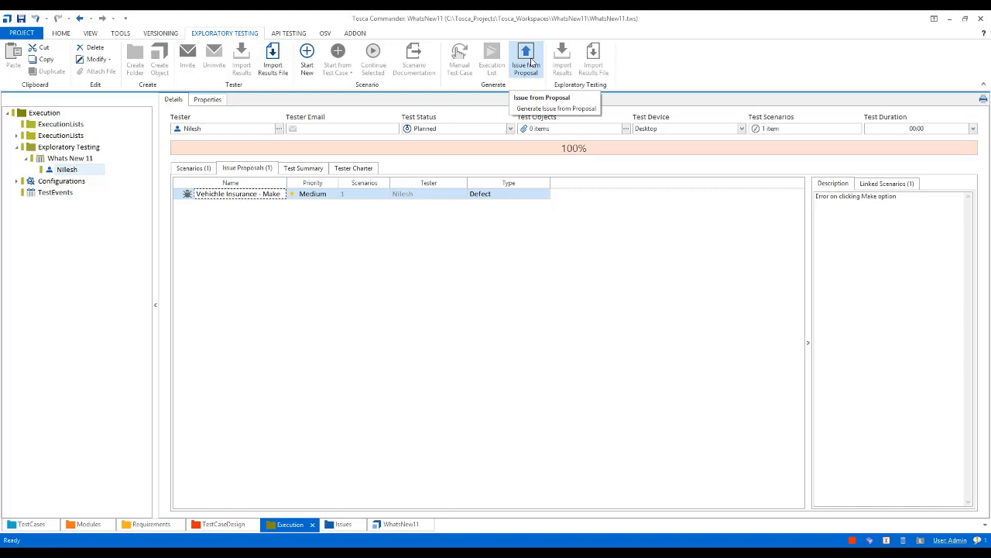
Create an additional issue proposal under the tester and delete it
{"action": "left_click", "coordinate": [54, 171]}
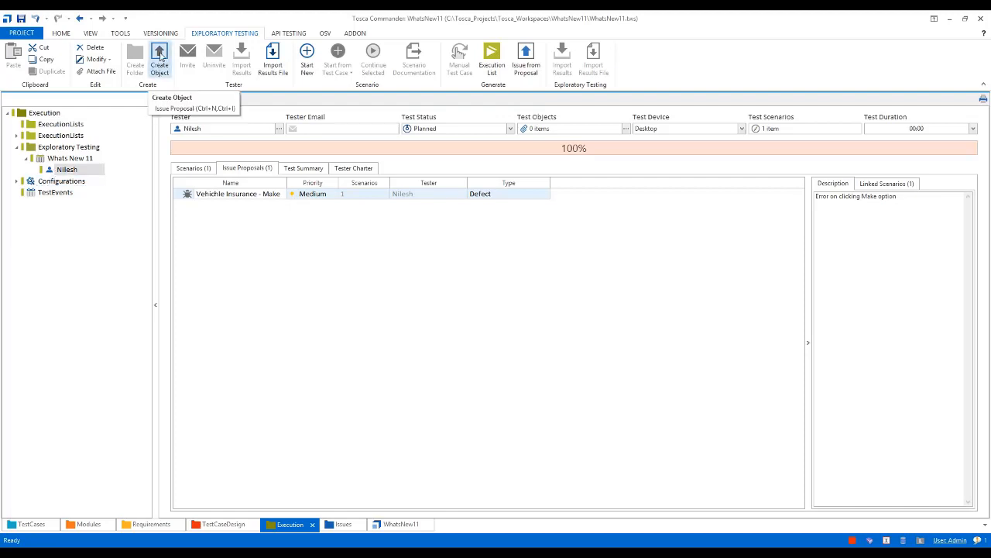
{"action": "left_click", "coordinate": [161, 56]}
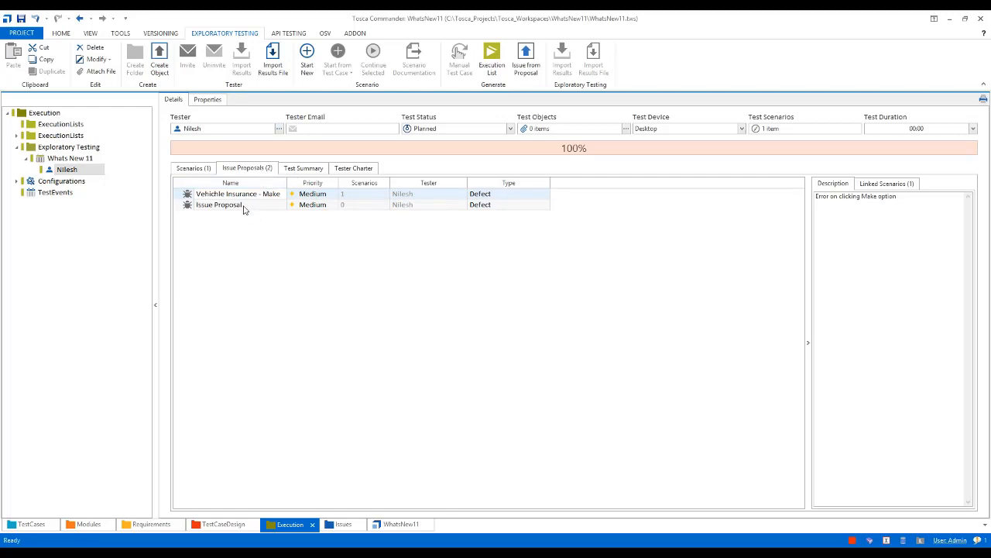
{"action": "left_click", "coordinate": [188, 205]}
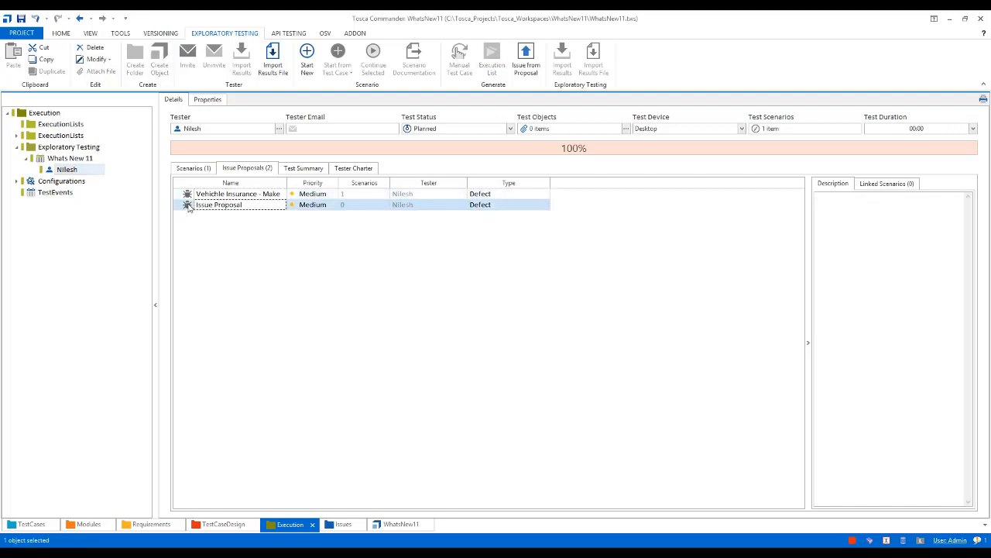
{"action": "key", "text": "Delete"}
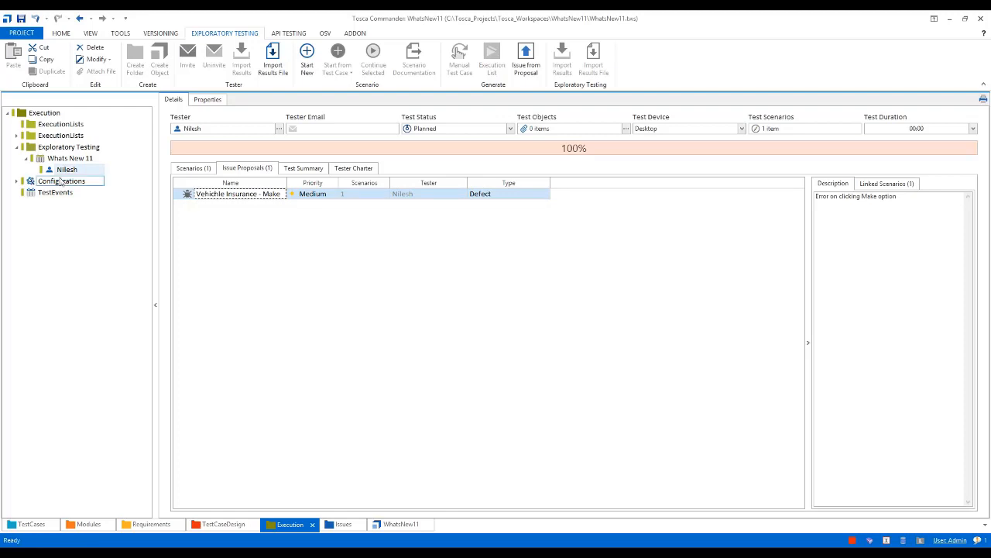
Check the creation options offered for the "Vehichle Insurance - Make" issue proposal, without generating anything
{"action": "left_click", "coordinate": [190, 195]}
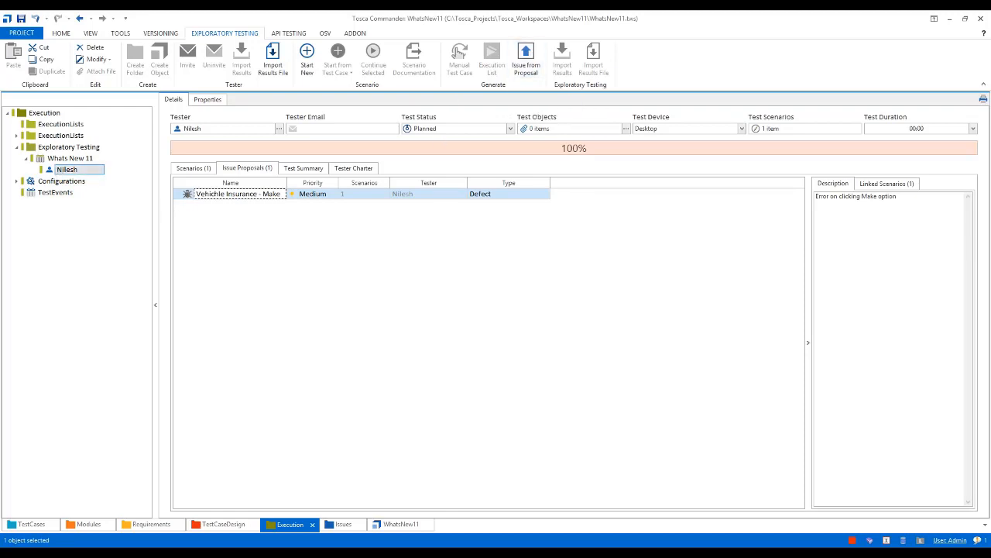
{"action": "right_click", "coordinate": [62, 169]}
{"action": "left_click", "coordinate": [300, 252]}
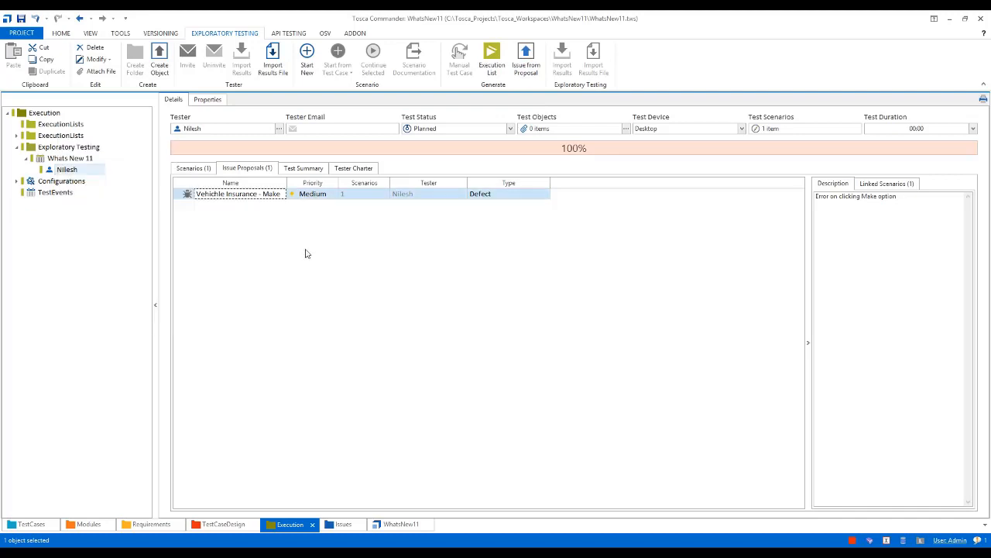
{"action": "left_click", "coordinate": [188, 196]}
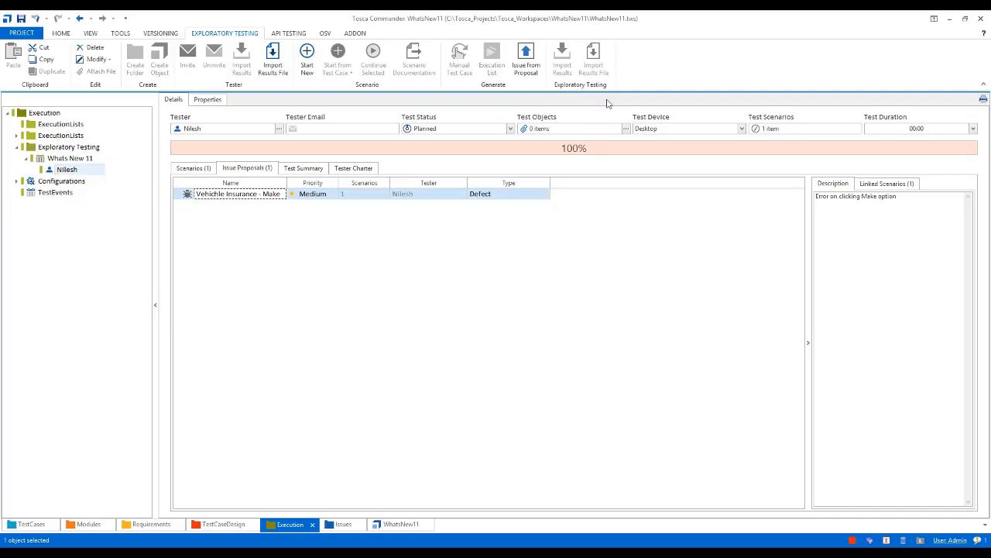
{"action": "left_click", "coordinate": [532, 66]}
{"action": "right_click", "coordinate": [191, 198]}
{"action": "mouse_move", "coordinate": [211, 201]}
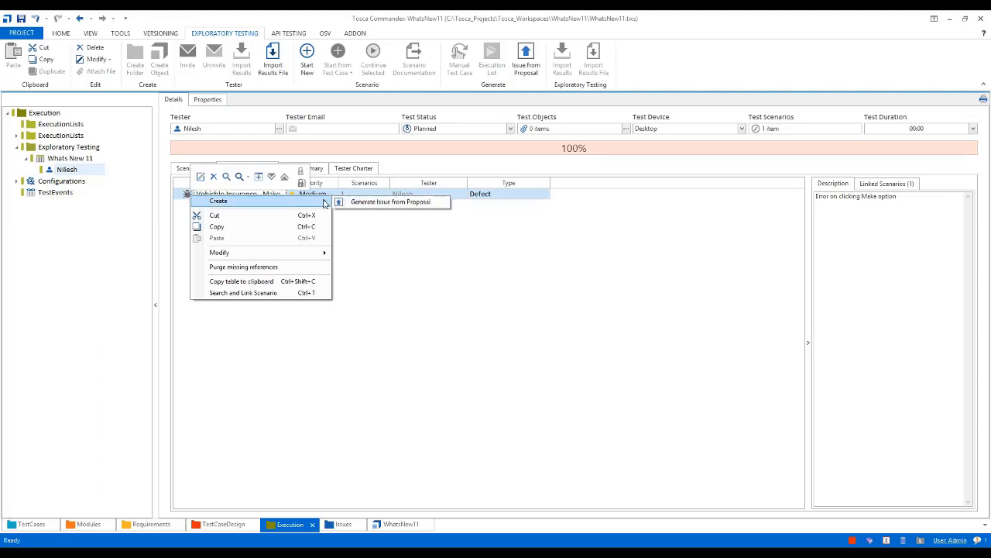
{"action": "left_click", "coordinate": [409, 259]}
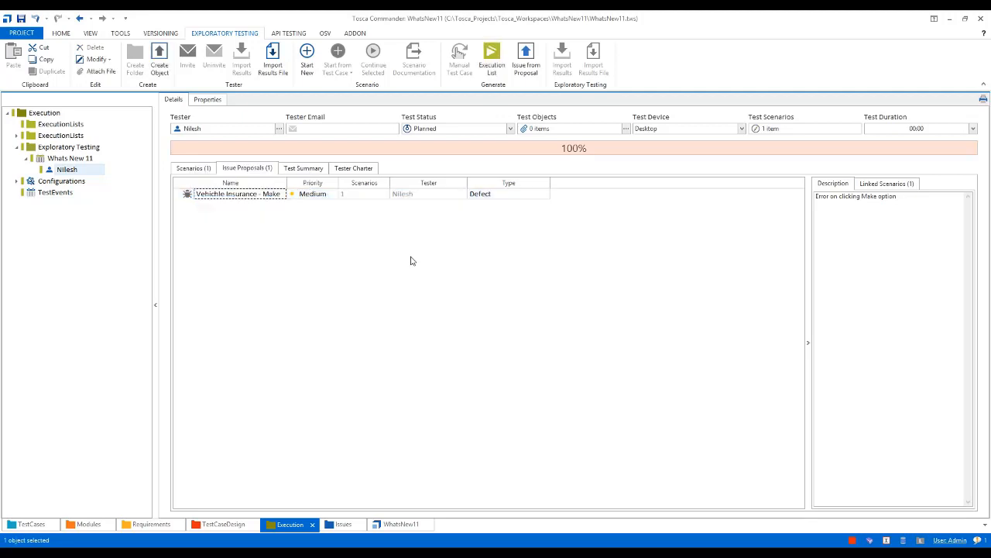
Generate an issue from the "Vehichle Insurance - Make" proposal, together with a linked execution list for the related scenarios
{"action": "left_click", "coordinate": [186, 200]}
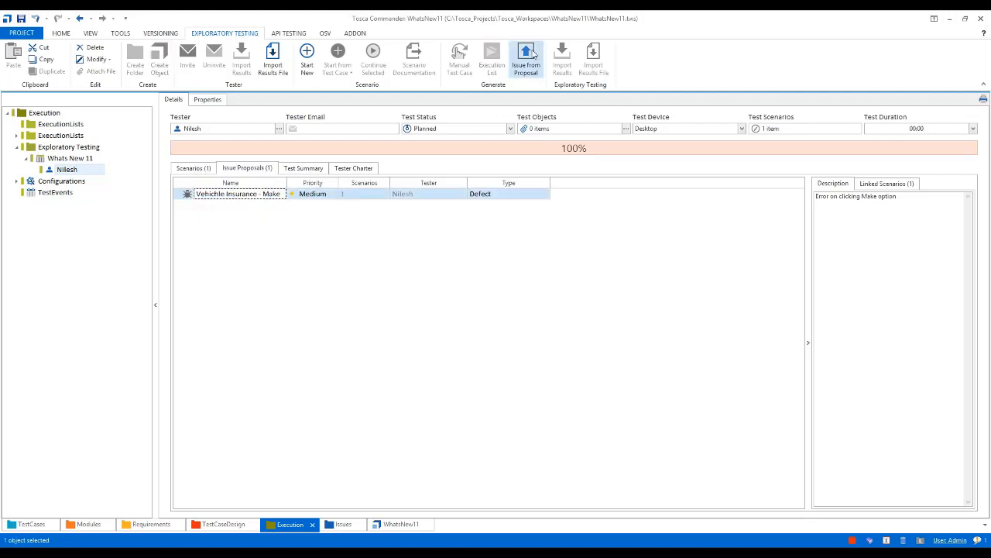
{"action": "left_click", "coordinate": [533, 57]}
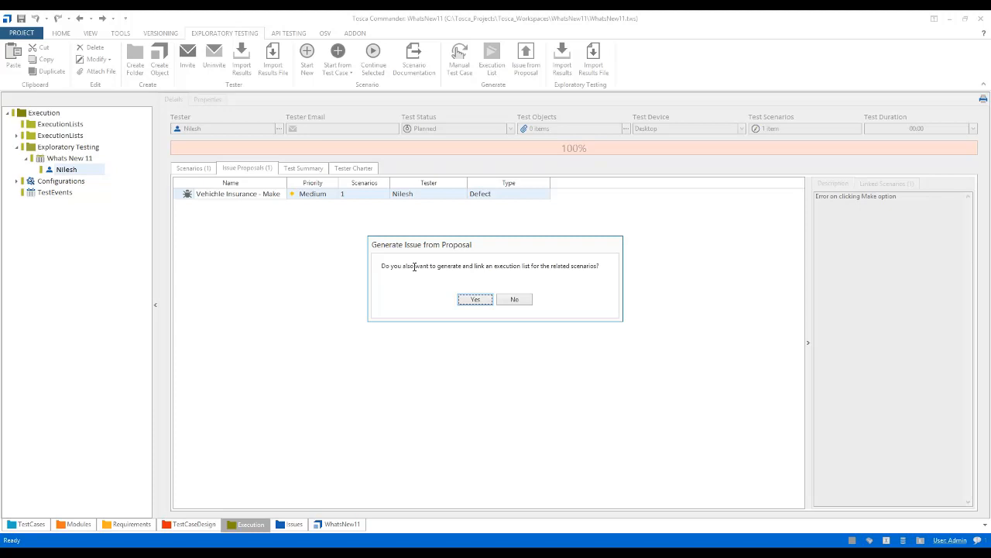
{"action": "left_click", "coordinate": [475, 300]}
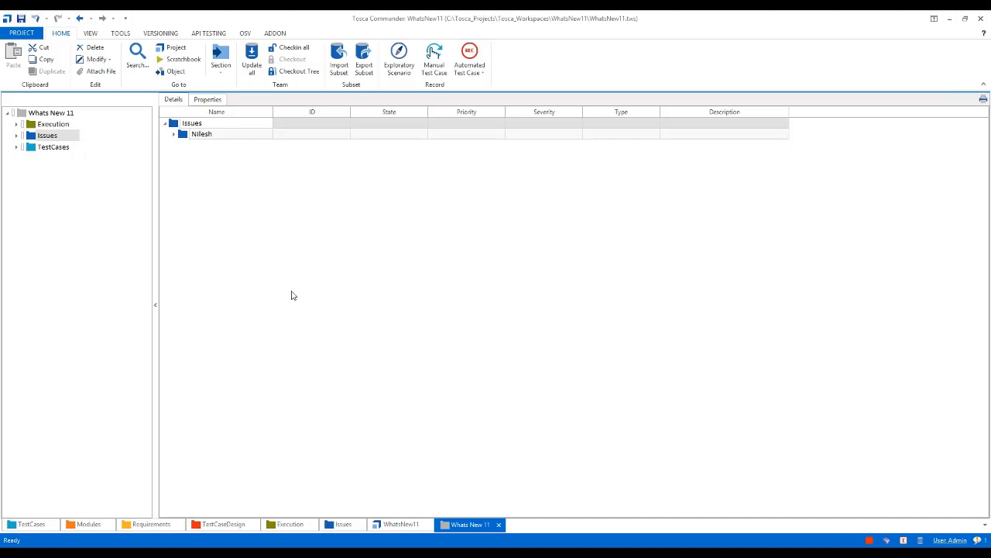
Look through the generated "Whats New 11" folders and examine the "Vehichle Insurance - Make" issue in the tester's Issues folder
{"action": "left_click", "coordinate": [51, 113]}
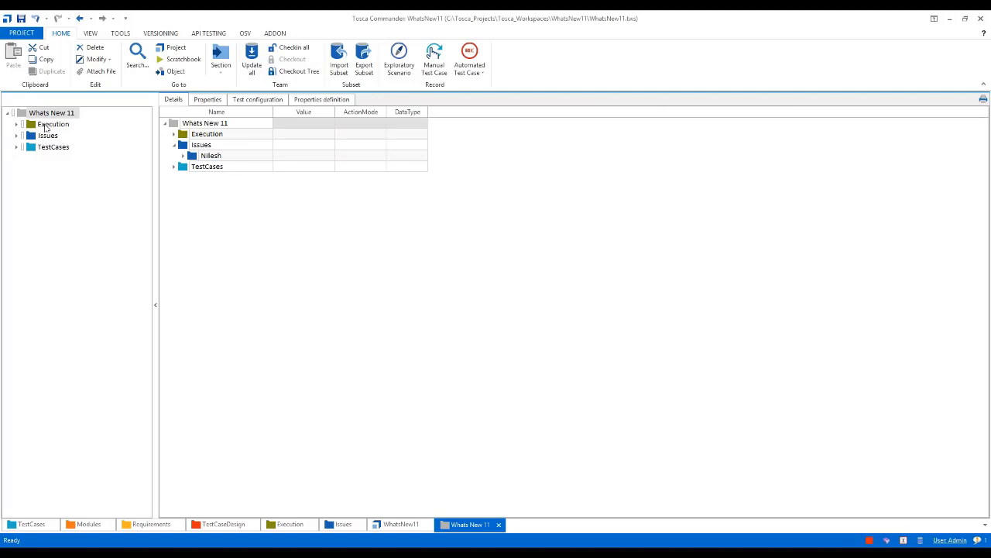
{"action": "left_click", "coordinate": [48, 127]}
{"action": "left_click", "coordinate": [48, 136]}
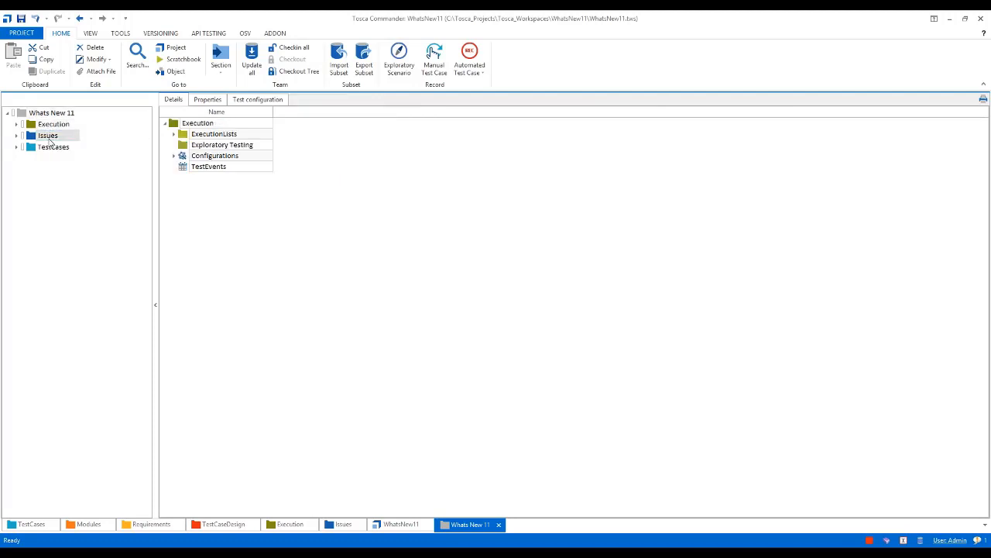
{"action": "left_click", "coordinate": [49, 147]}
{"action": "left_click", "coordinate": [17, 135]}
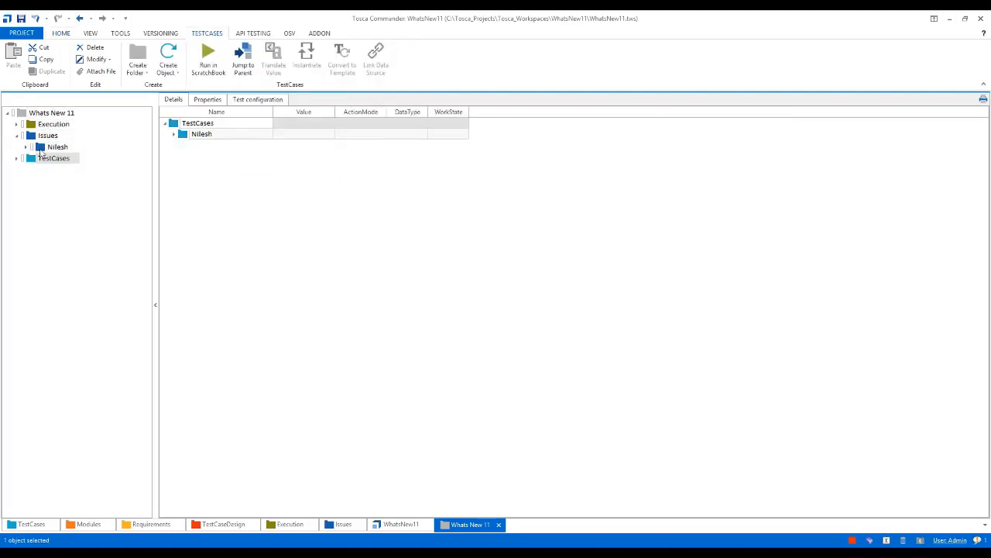
{"action": "left_click", "coordinate": [54, 147]}
{"action": "left_click", "coordinate": [27, 147]}
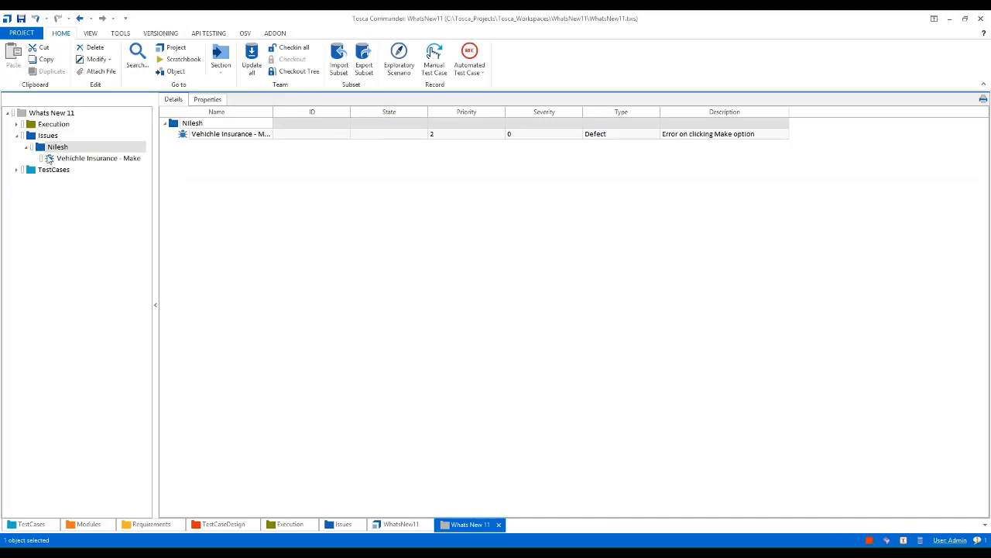
{"action": "left_click", "coordinate": [52, 159]}
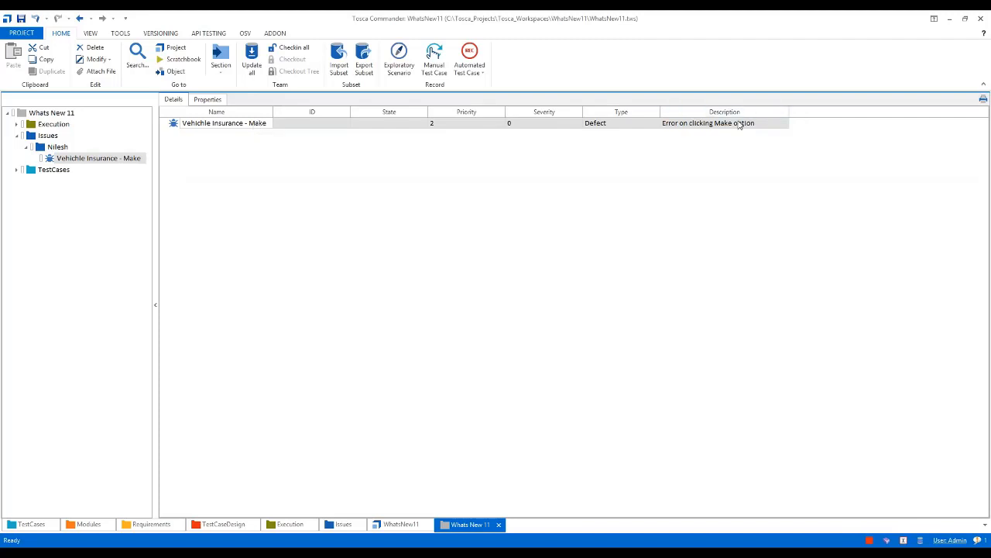
Examine the test steps of the generated "Whatis New 11" test case in the tester's TestCases folder
{"action": "left_click", "coordinate": [17, 169]}
{"action": "left_click", "coordinate": [26, 181]}
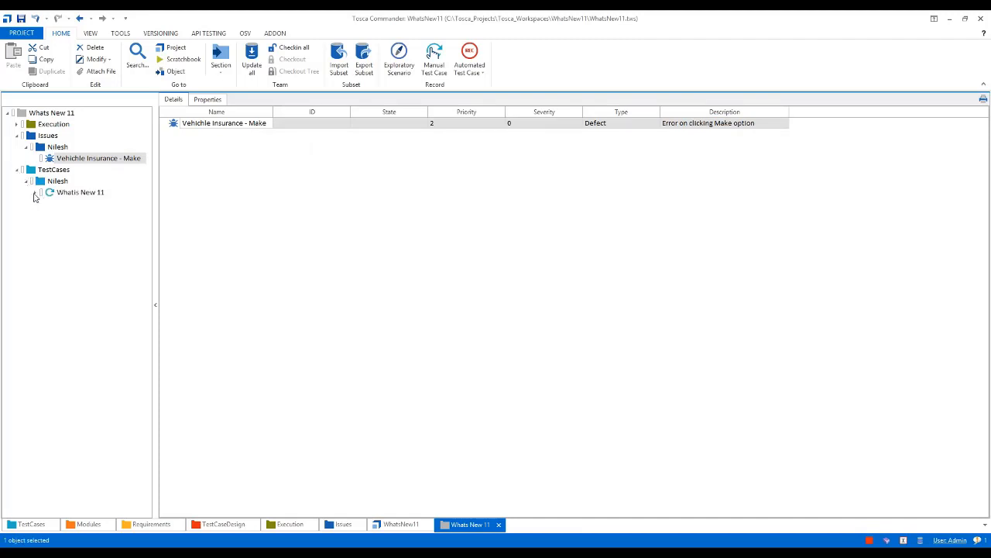
{"action": "left_click", "coordinate": [35, 192]}
{"action": "left_click", "coordinate": [49, 197]}
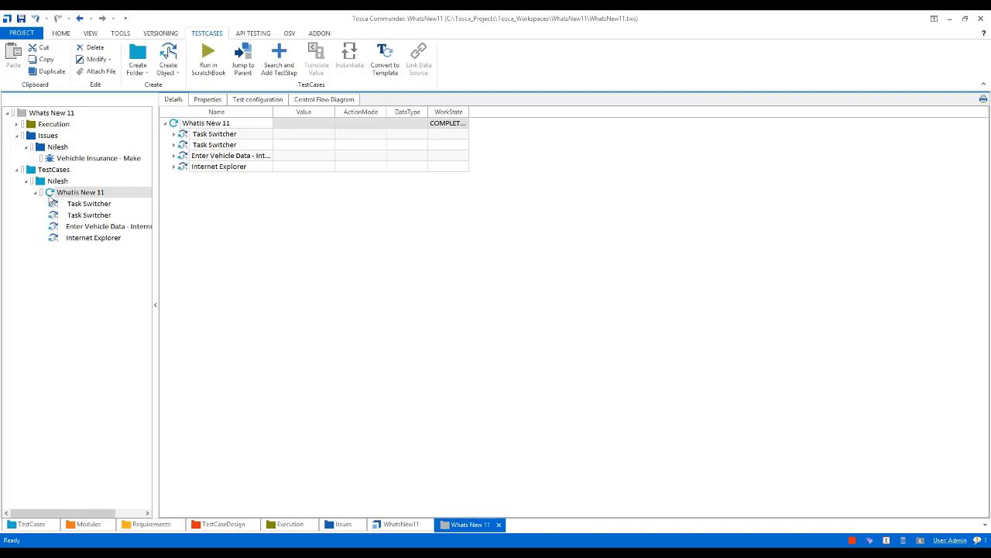
Examine the generated "Whats New 11" execution list, down to the tester's "Whatis New 11" entry and its execution log
{"action": "left_click", "coordinate": [17, 170]}
{"action": "left_click", "coordinate": [17, 135]}
{"action": "left_click", "coordinate": [17, 124]}
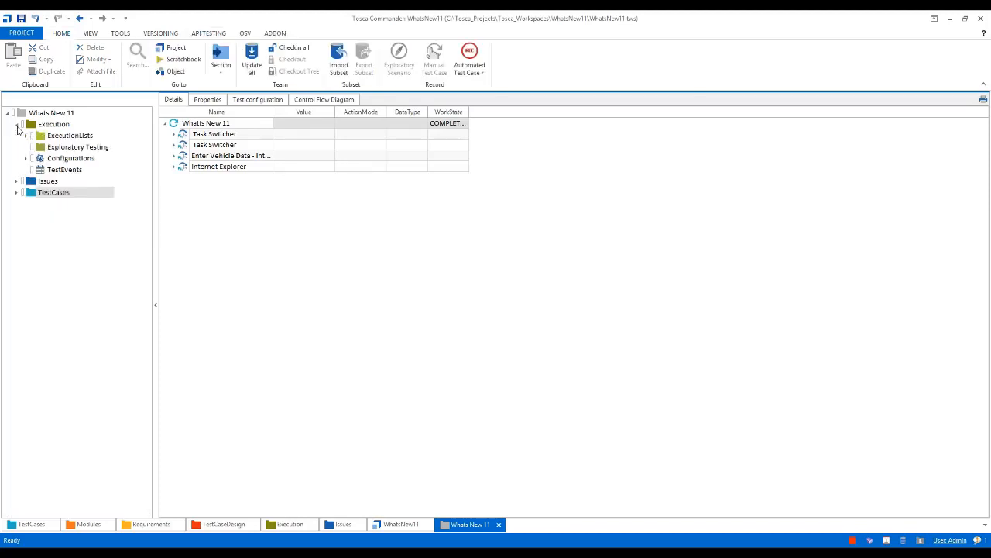
{"action": "left_click", "coordinate": [27, 136]}
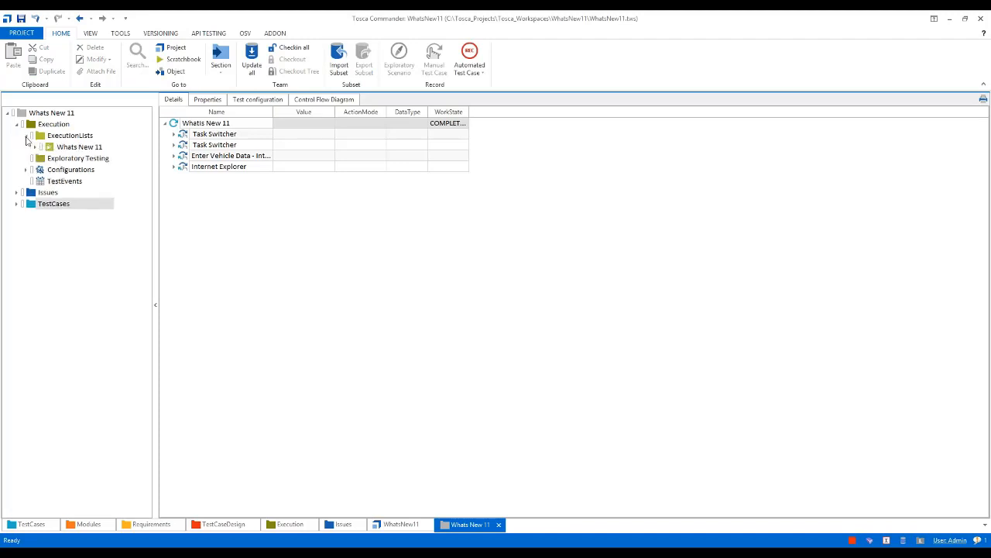
{"action": "left_click", "coordinate": [36, 147]}
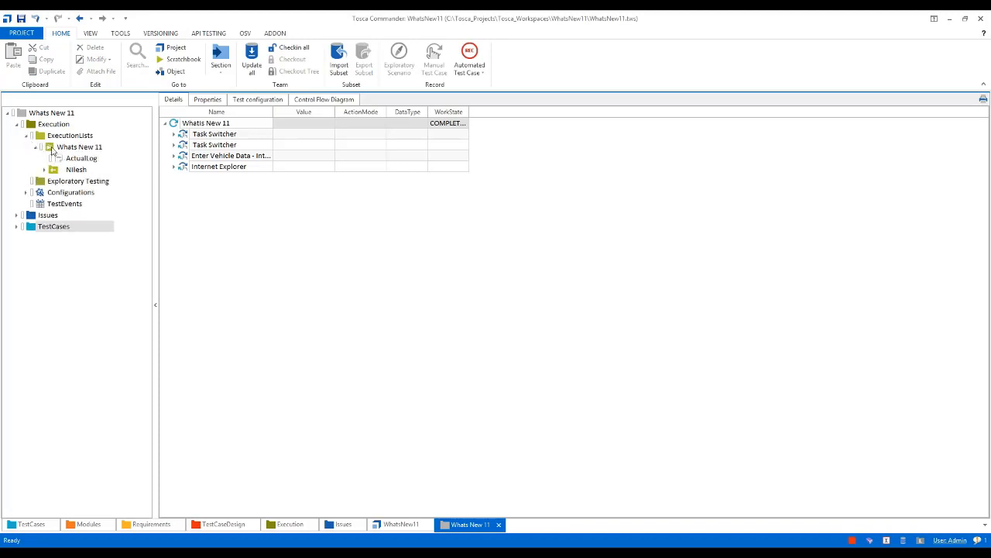
{"action": "left_click", "coordinate": [56, 148]}
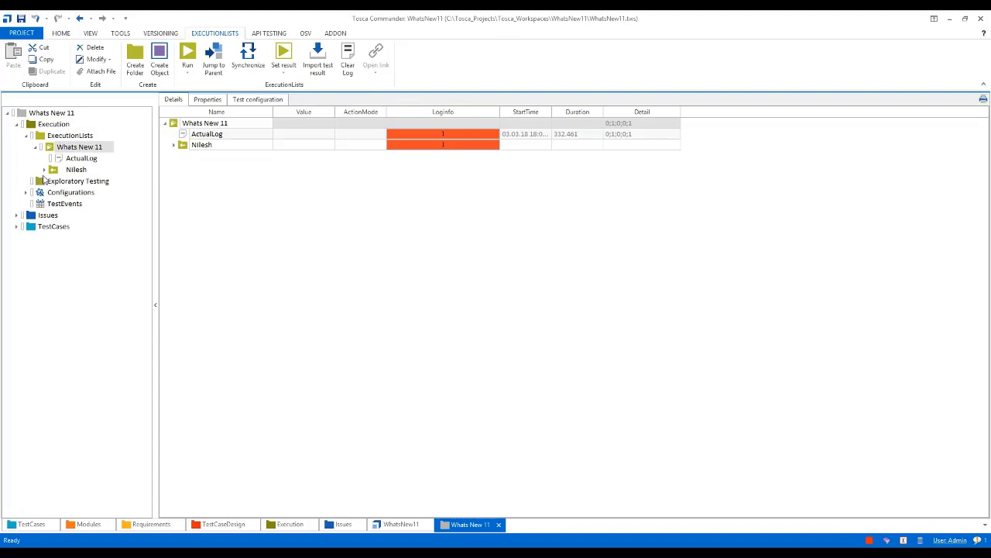
{"action": "left_click", "coordinate": [44, 170]}
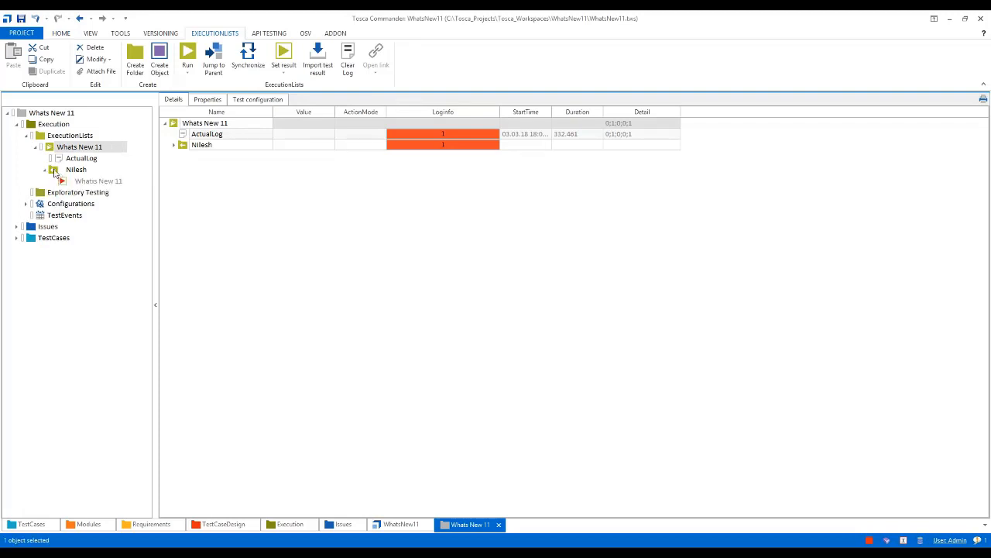
{"action": "left_click", "coordinate": [59, 172]}
{"action": "left_click", "coordinate": [175, 134]}
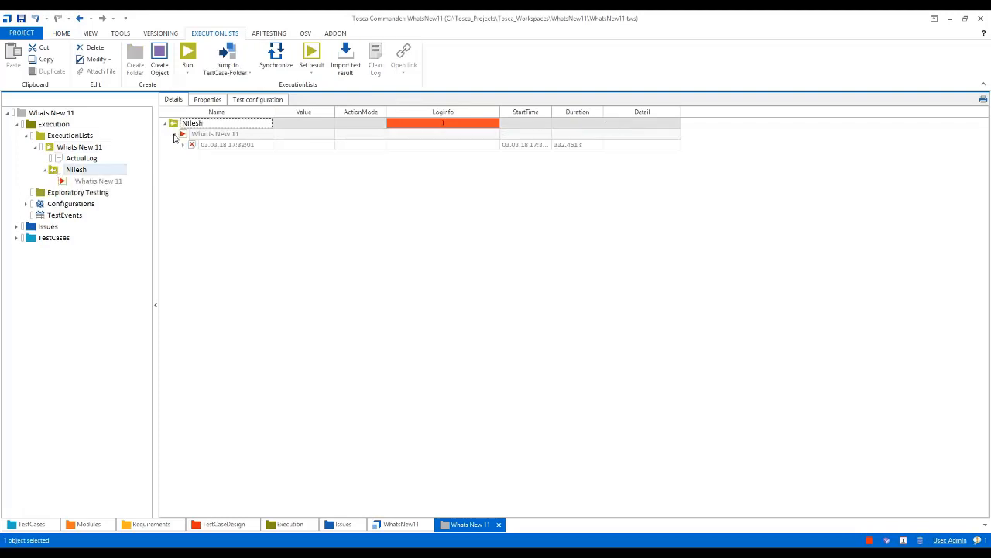
Expand the execution log under the "Whatis New 11" entry and select its linked "Vehichle Insurance" defect
{"action": "left_click", "coordinate": [185, 145]}
{"action": "left_click", "coordinate": [201, 156]}
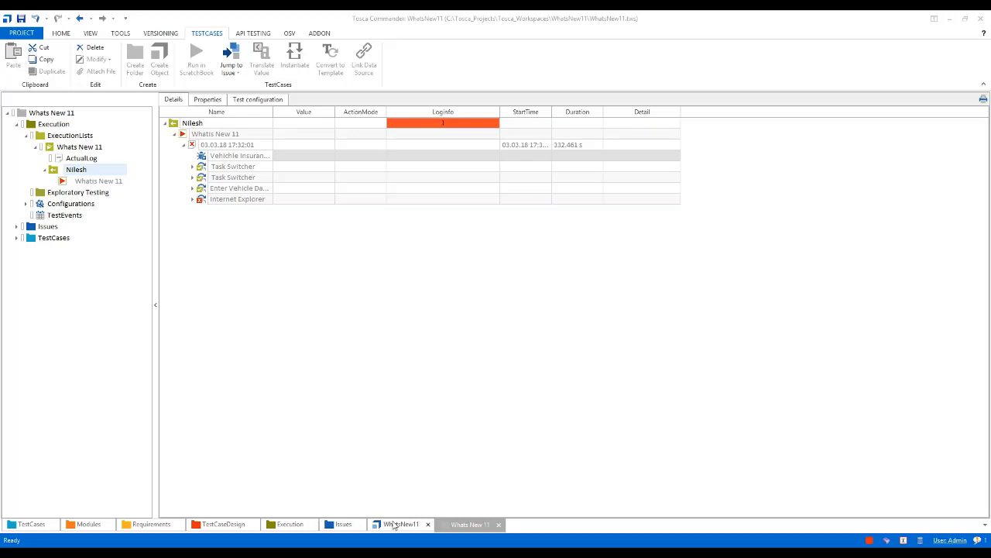
Return to the WhatsNew11 project and examine the Tosca BI test types offered for the BI-Testing folder, compared with the Component folder's commands
{"action": "left_click", "coordinate": [393, 524]}
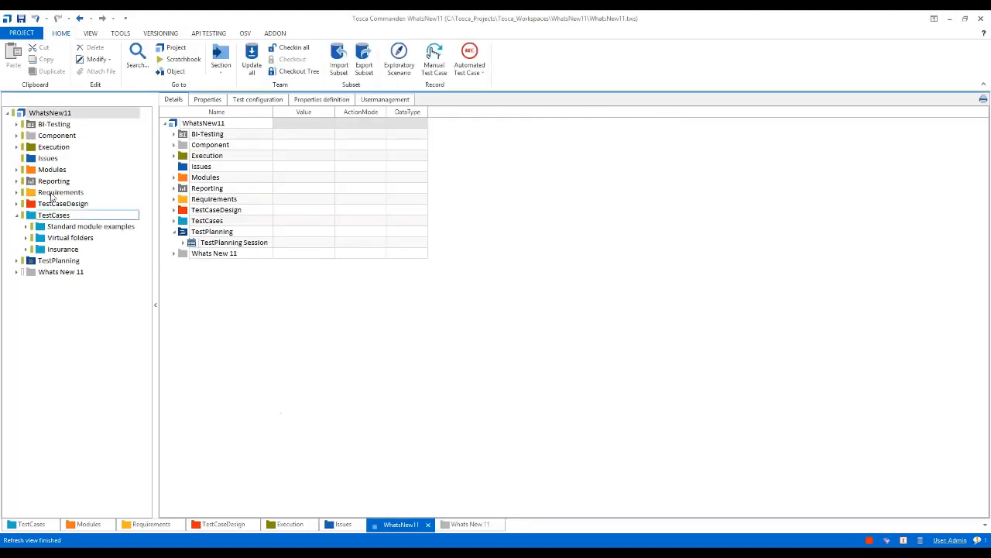
{"action": "left_click", "coordinate": [34, 128]}
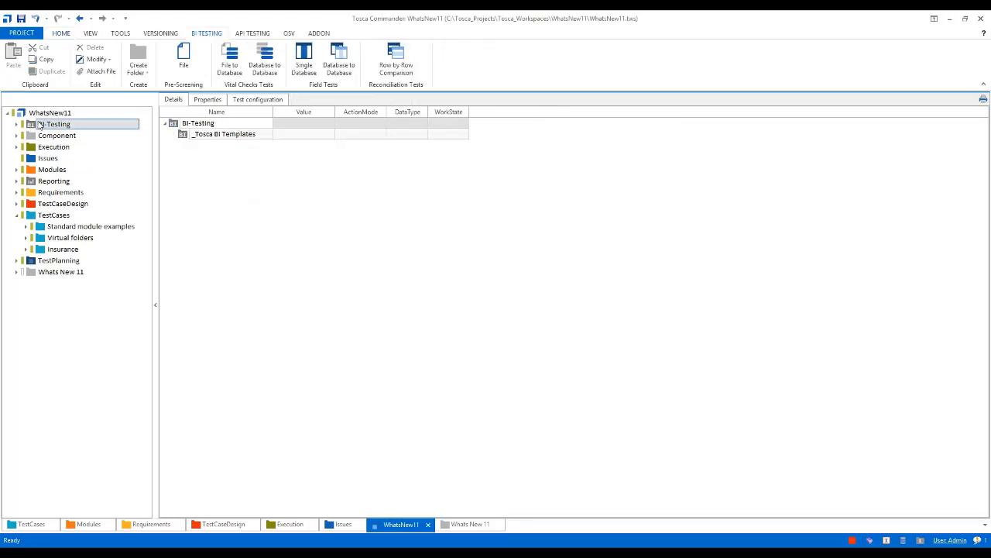
{"action": "right_click", "coordinate": [37, 127]}
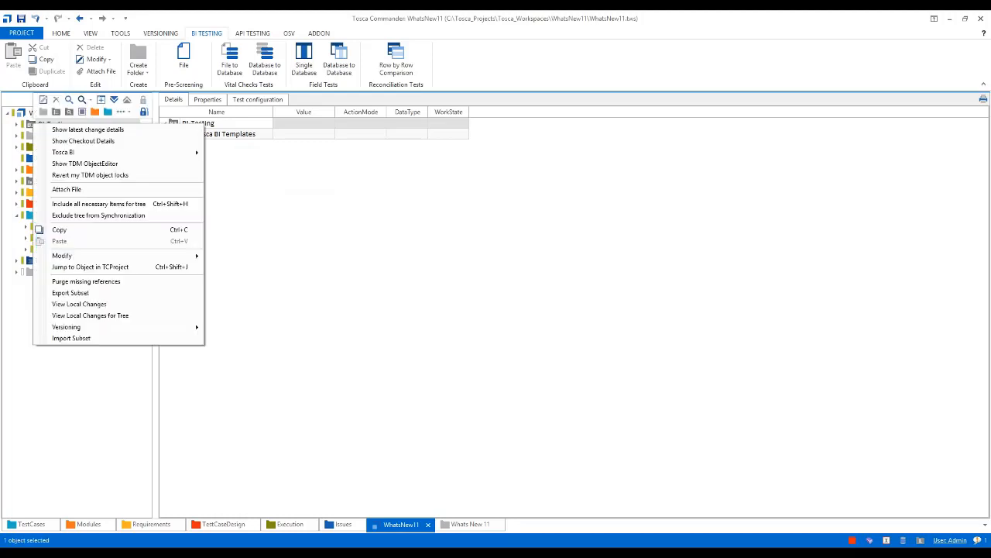
{"action": "mouse_move", "coordinate": [85, 152]}
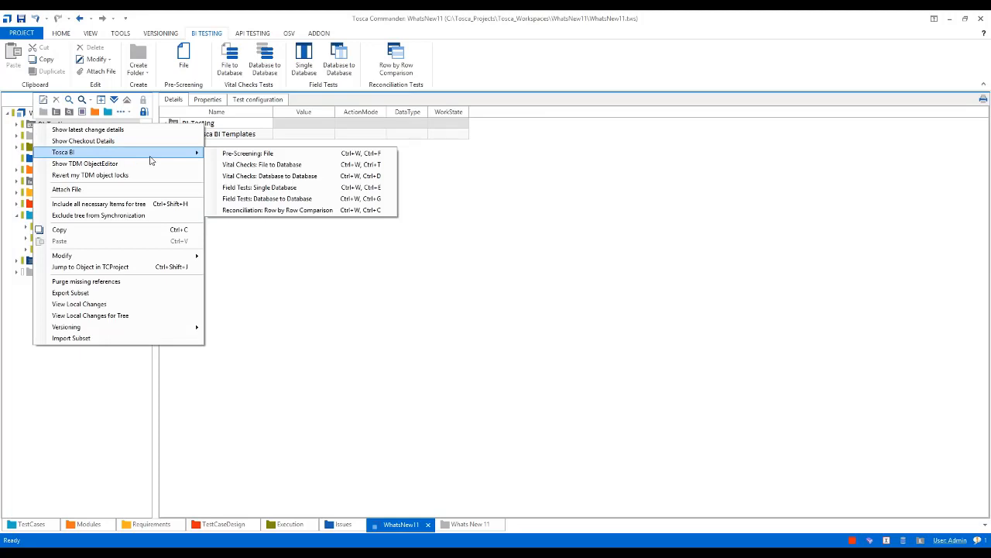
{"action": "left_click", "coordinate": [444, 191]}
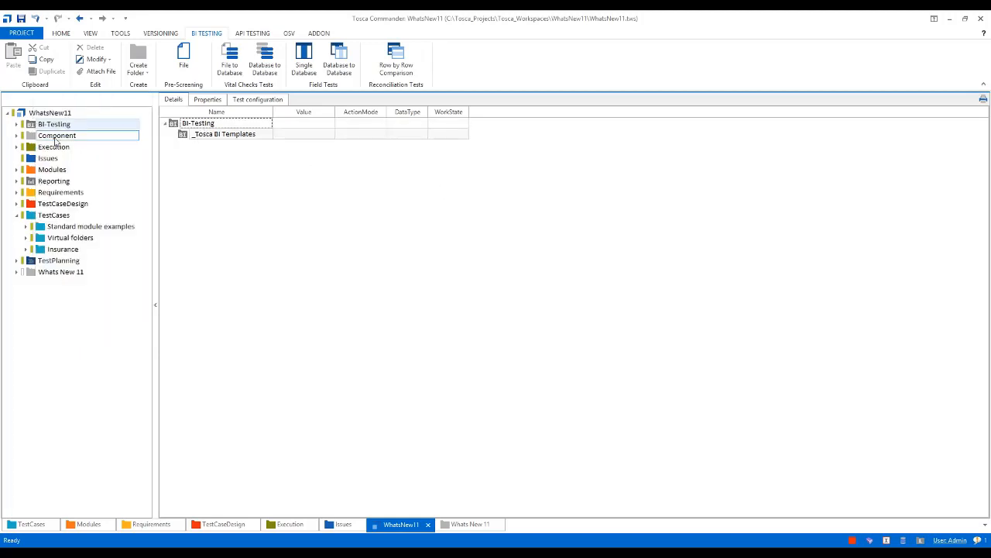
{"action": "right_click", "coordinate": [30, 138]}
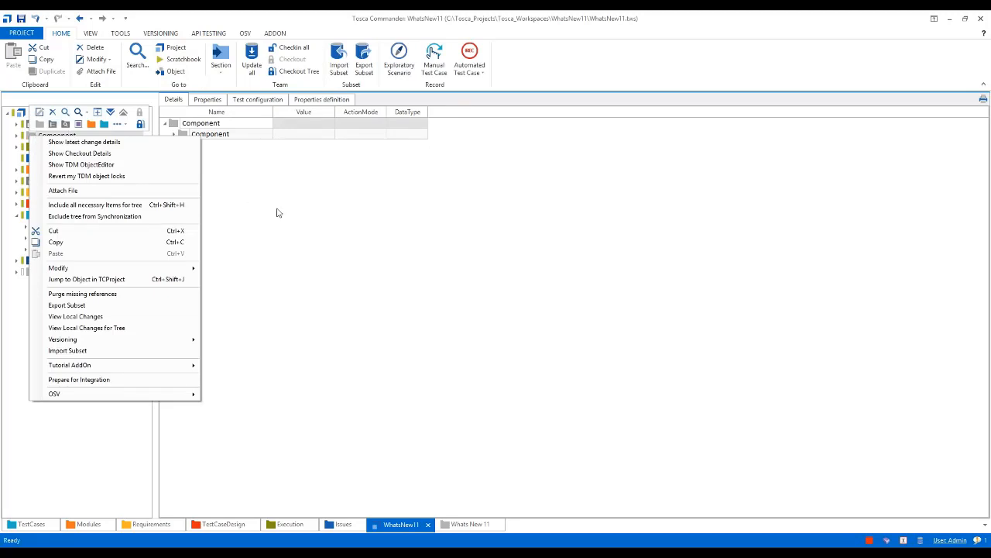
{"action": "left_click", "coordinate": [277, 213]}
Import the subset "Tosca BI Modules And Samples.tsu" into the BI-Testing folder
{"action": "left_click", "coordinate": [30, 125]}
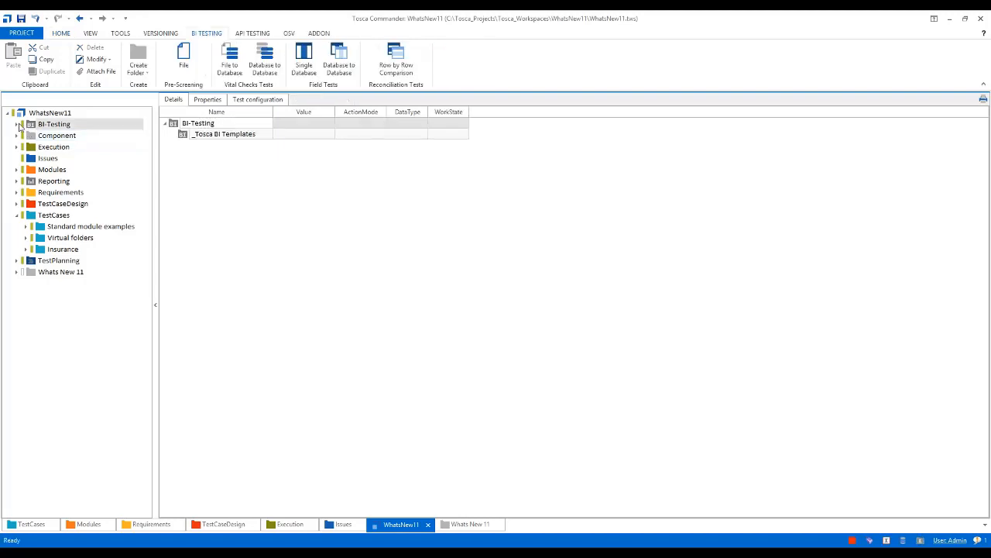
{"action": "left_click", "coordinate": [17, 124]}
{"action": "left_click", "coordinate": [41, 137]}
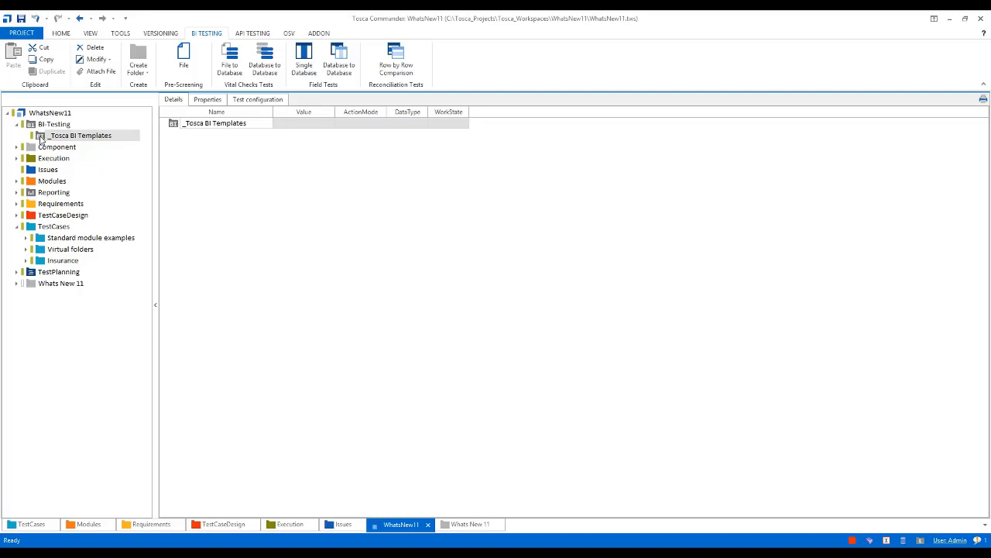
{"action": "left_click", "coordinate": [31, 126]}
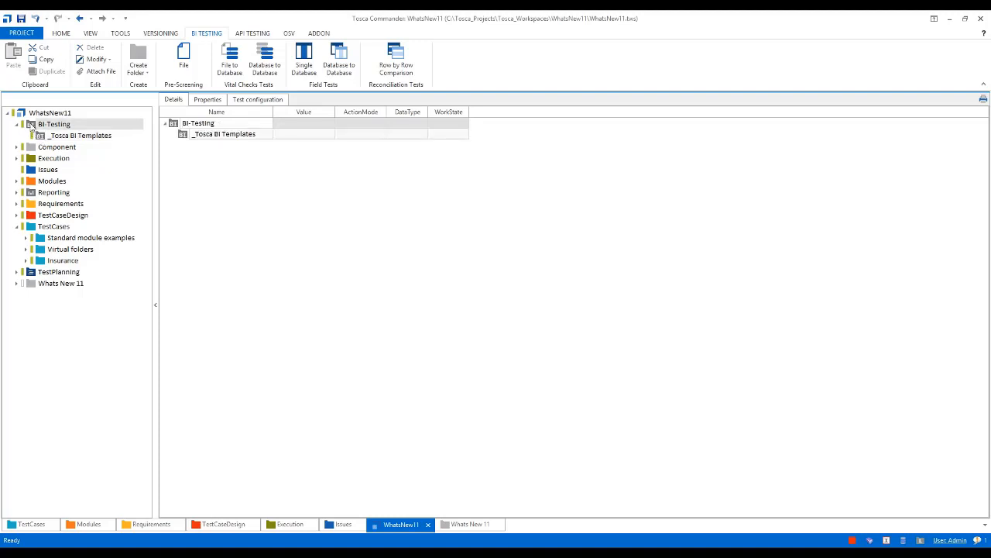
{"action": "right_click", "coordinate": [31, 126]}
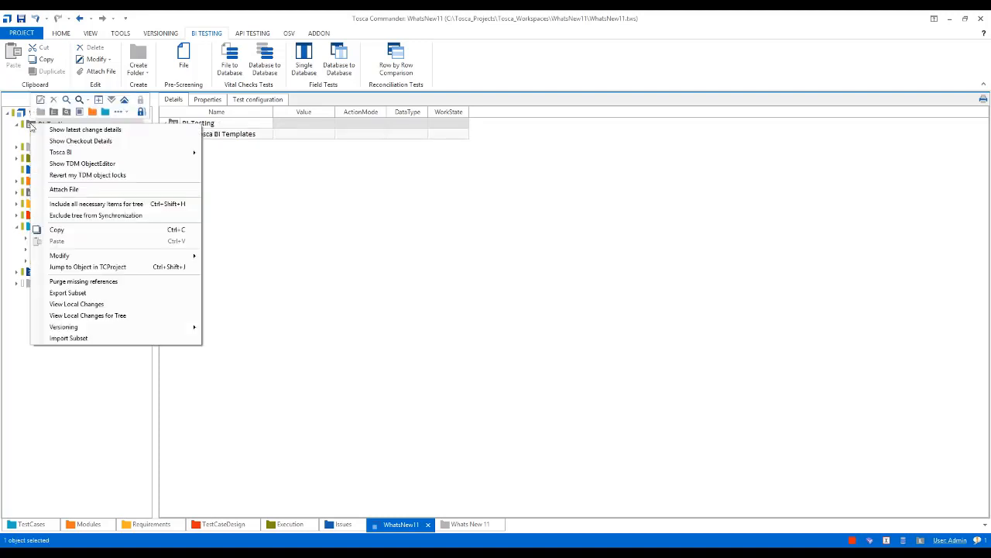
{"action": "left_click", "coordinate": [93, 338]}
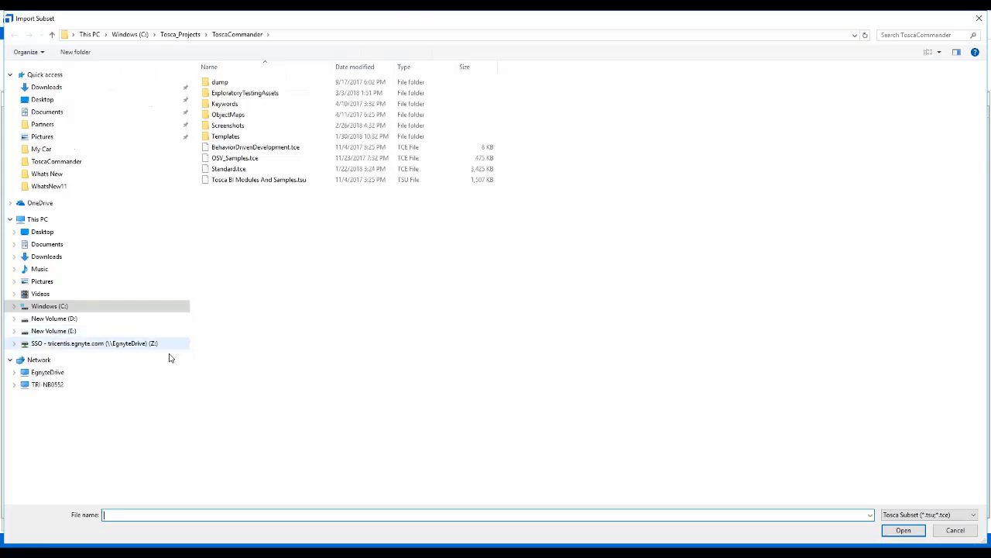
{"action": "left_click", "coordinate": [242, 181]}
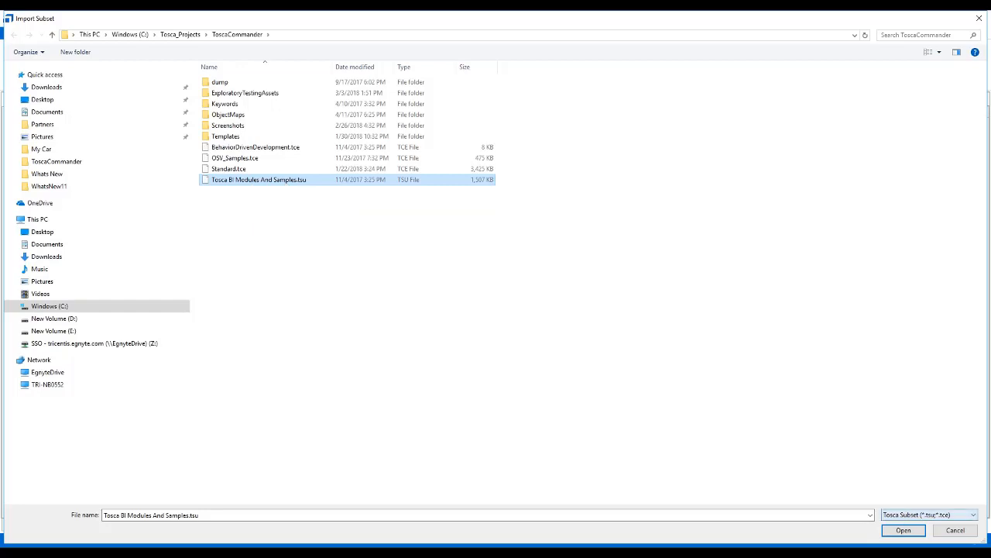
{"action": "left_click", "coordinate": [904, 531]}
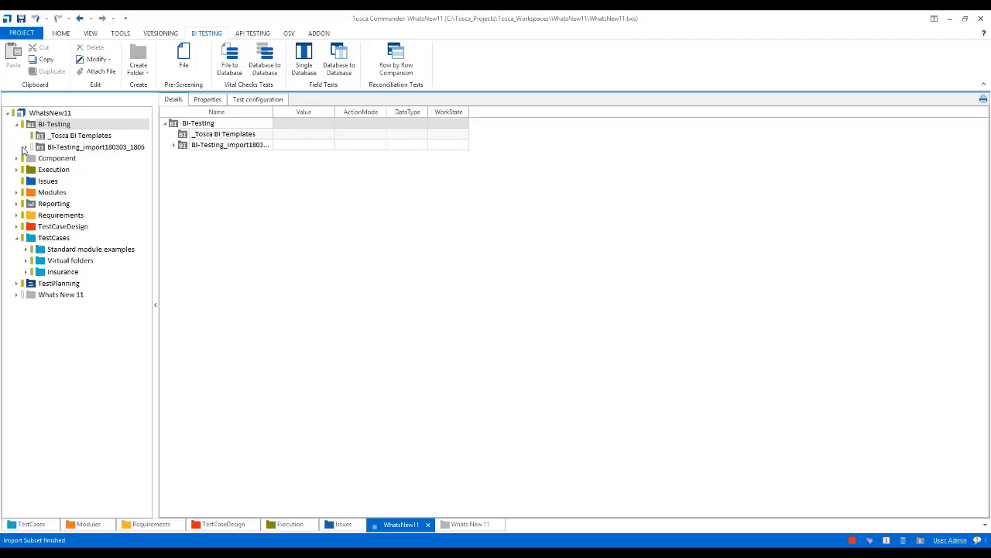
Look through the imported BI-Testing folder and the contents of its "_Tosca BI Sample Tests and Execution Lists" folder
{"action": "left_click", "coordinate": [26, 147]}
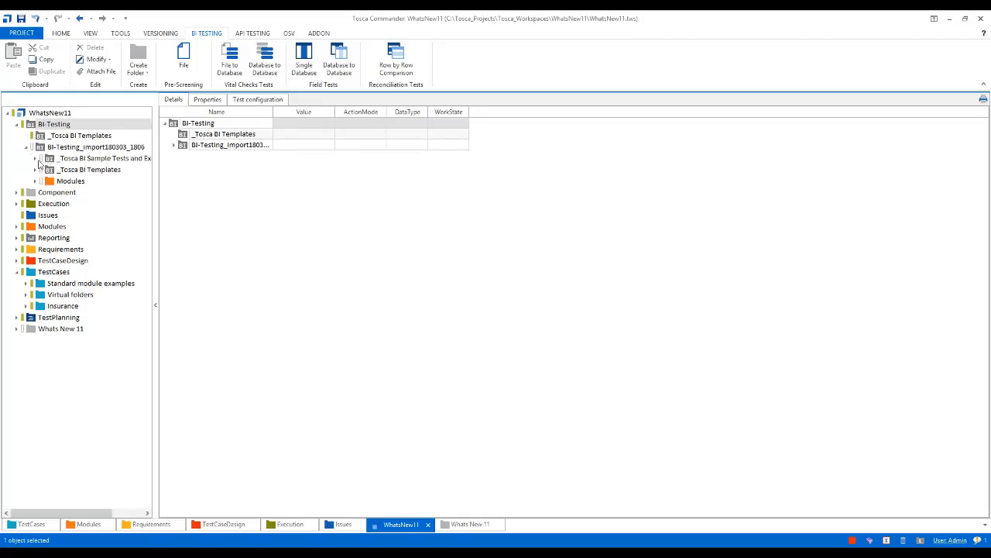
{"action": "left_click", "coordinate": [35, 160]}
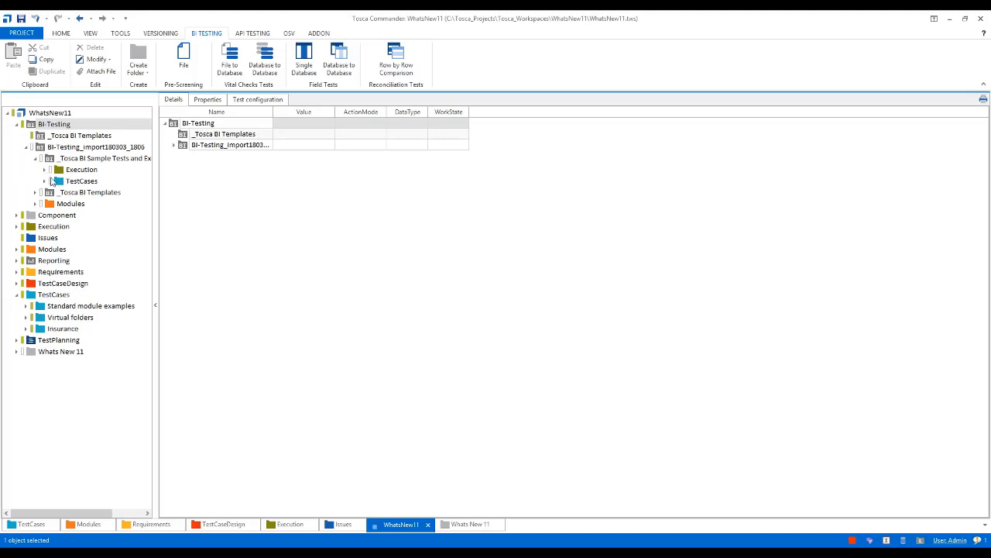
{"action": "left_click", "coordinate": [44, 171]}
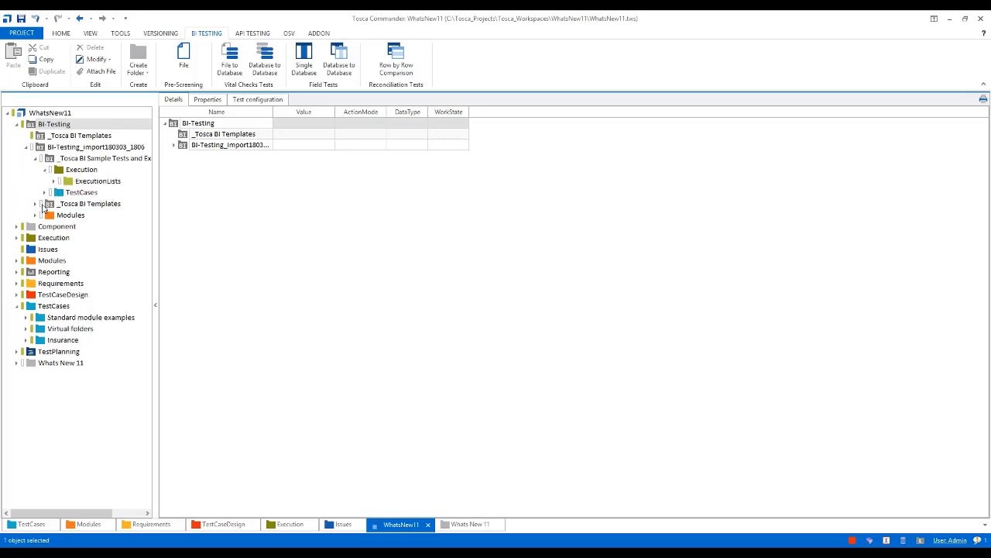
{"action": "left_click", "coordinate": [35, 159]}
Examine the "BI - DWH/BigData" modules in the imported Modules folder, with their full names readable
{"action": "left_click", "coordinate": [70, 180]}
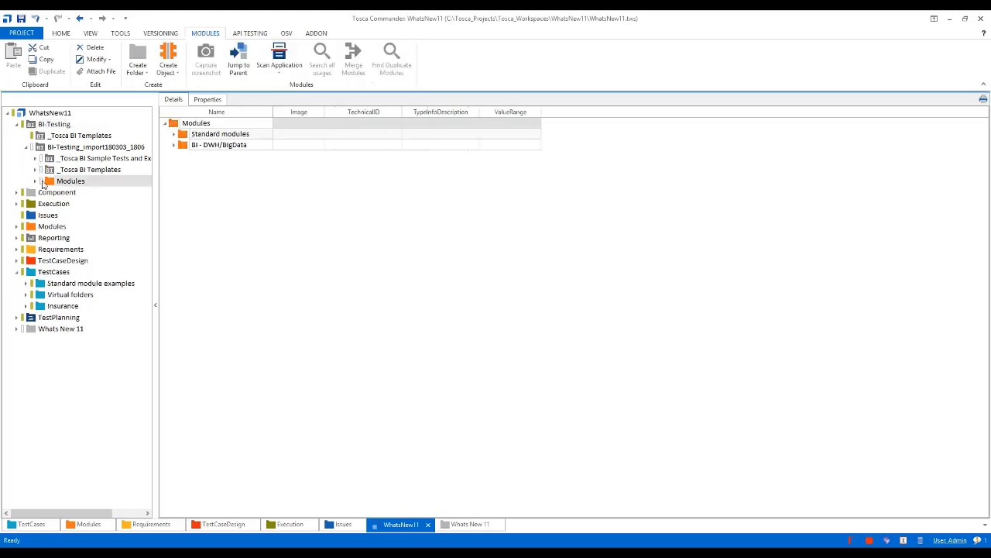
{"action": "left_click", "coordinate": [34, 181]}
{"action": "left_click", "coordinate": [68, 204]}
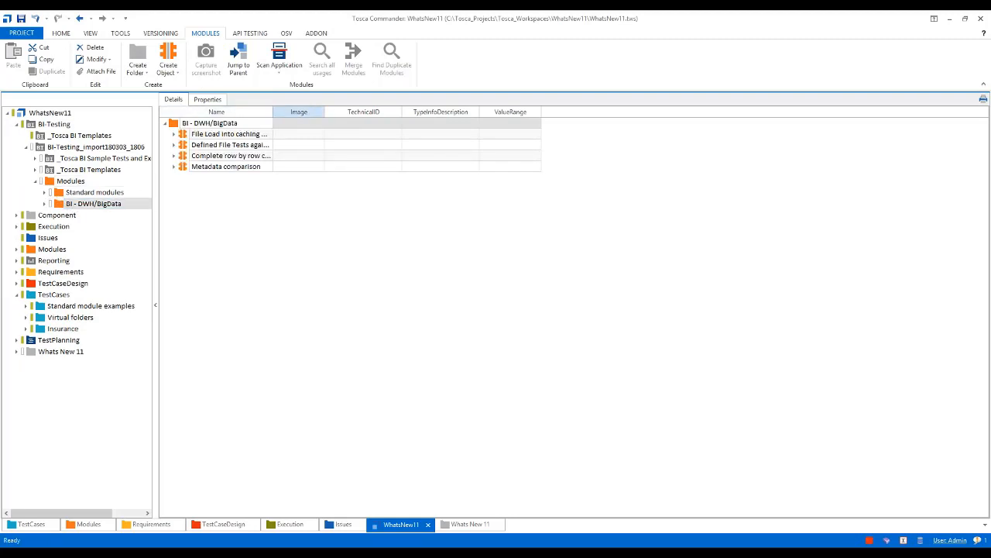
{"action": "left_click_drag", "start_coordinate": [272, 111], "coordinate": [334, 113]}
{"action": "left_click", "coordinate": [350, 127]}
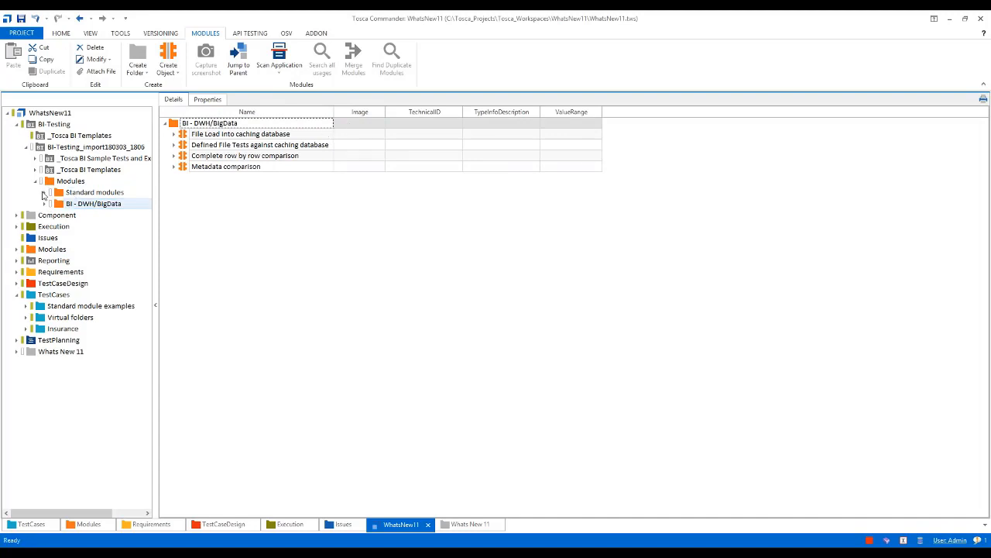
{"action": "left_click", "coordinate": [43, 181]}
Examine the "No null values" and "Uniqueness - no duplicate values" test case templates for single-table field tests, with the project tree widened
{"action": "left_click", "coordinate": [35, 170]}
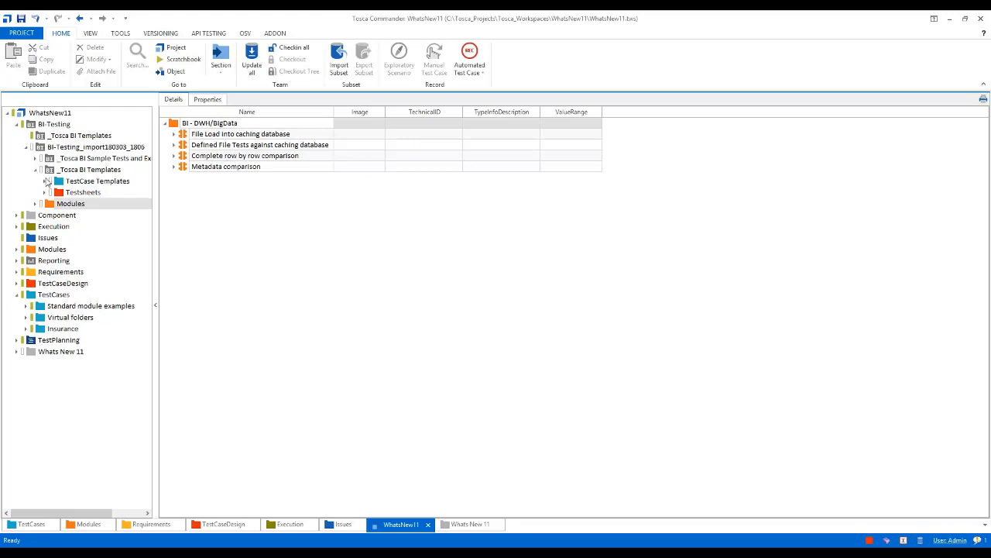
{"action": "left_click", "coordinate": [44, 182]}
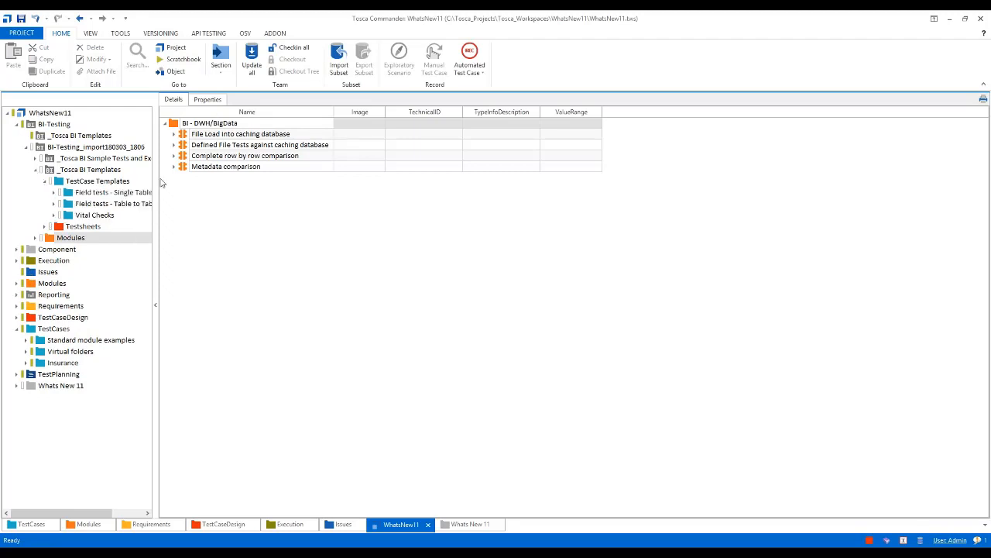
{"action": "mouse_move", "coordinate": [158, 183]}
{"action": "left_mouse_down"}
{"action": "mouse_move", "coordinate": [249, 189]}
{"action": "mouse_move", "coordinate": [237, 188]}
{"action": "left_mouse_up"}
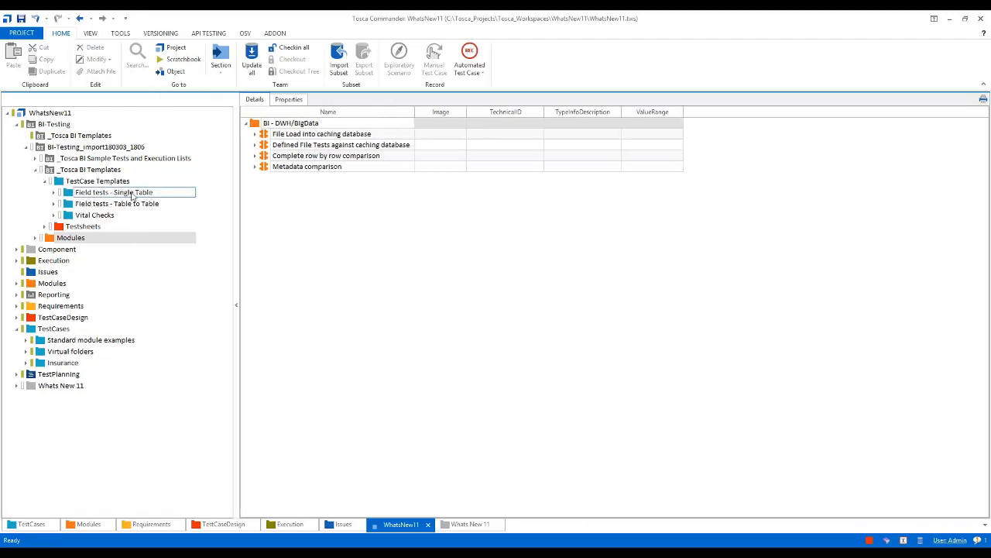
{"action": "left_click", "coordinate": [131, 193]}
{"action": "left_click", "coordinate": [54, 193]}
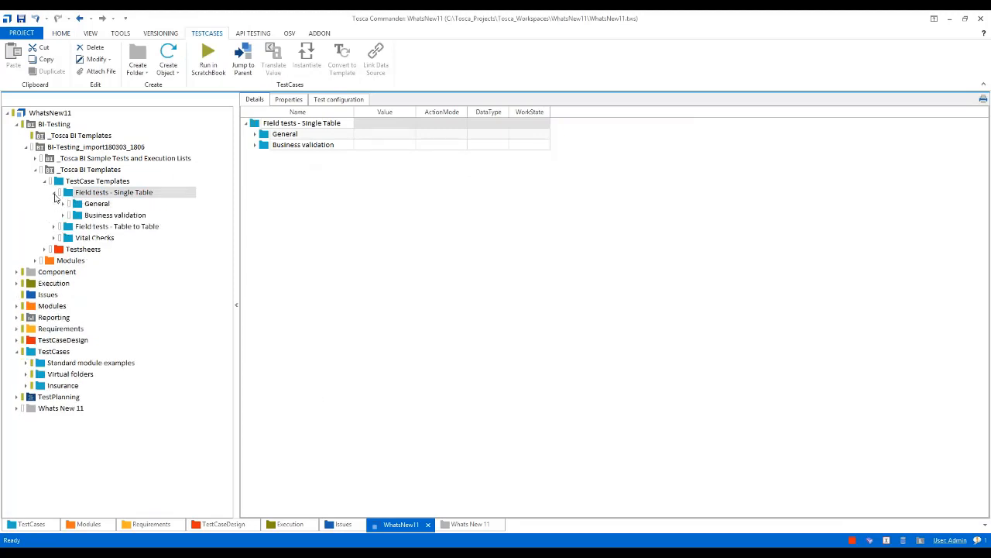
{"action": "left_click", "coordinate": [64, 204]}
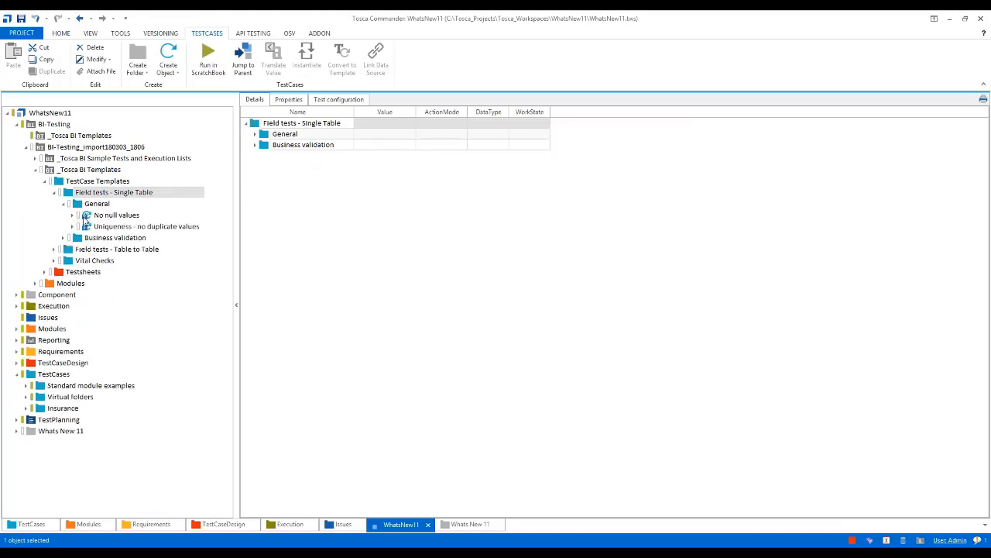
{"action": "left_click", "coordinate": [109, 215]}
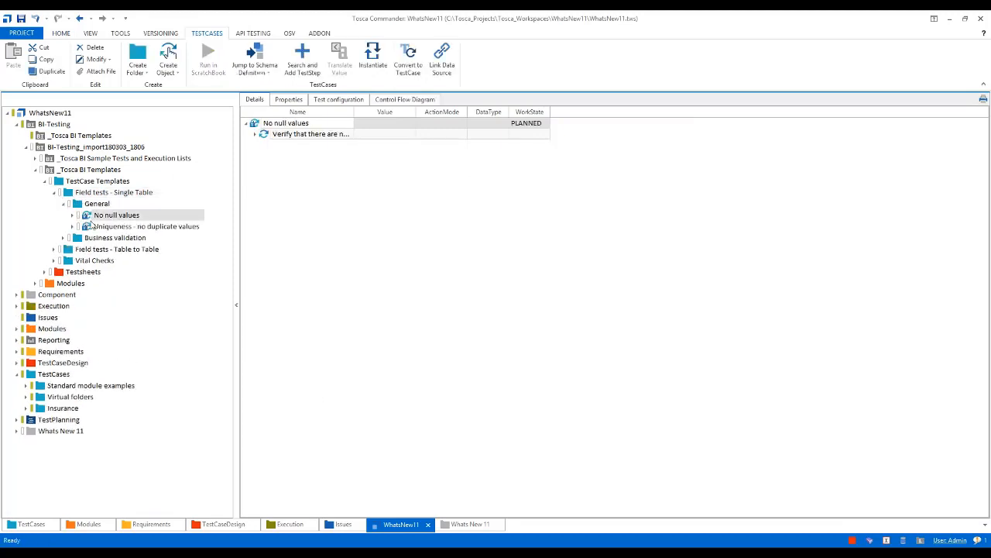
{"action": "double_click", "coordinate": [354, 112]}
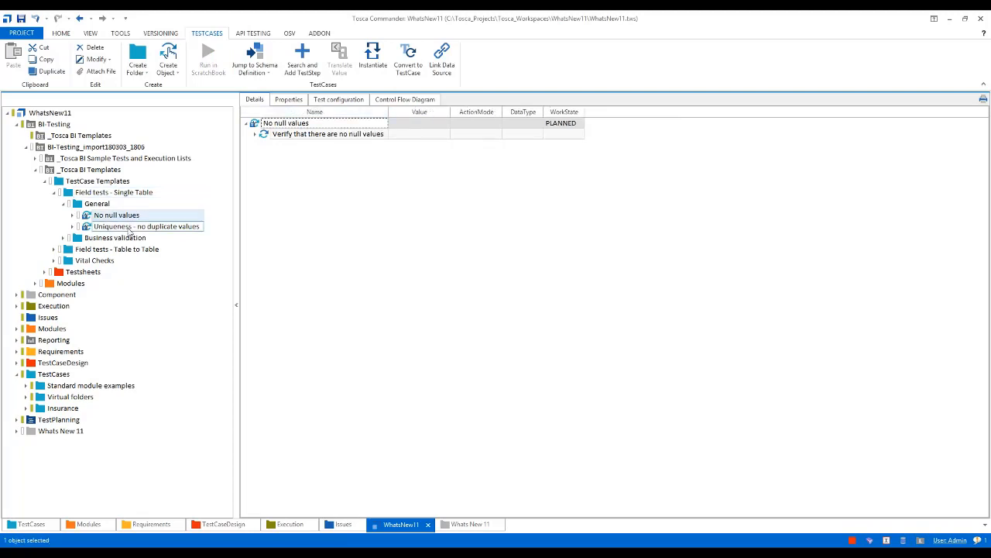
{"action": "left_click", "coordinate": [129, 227]}
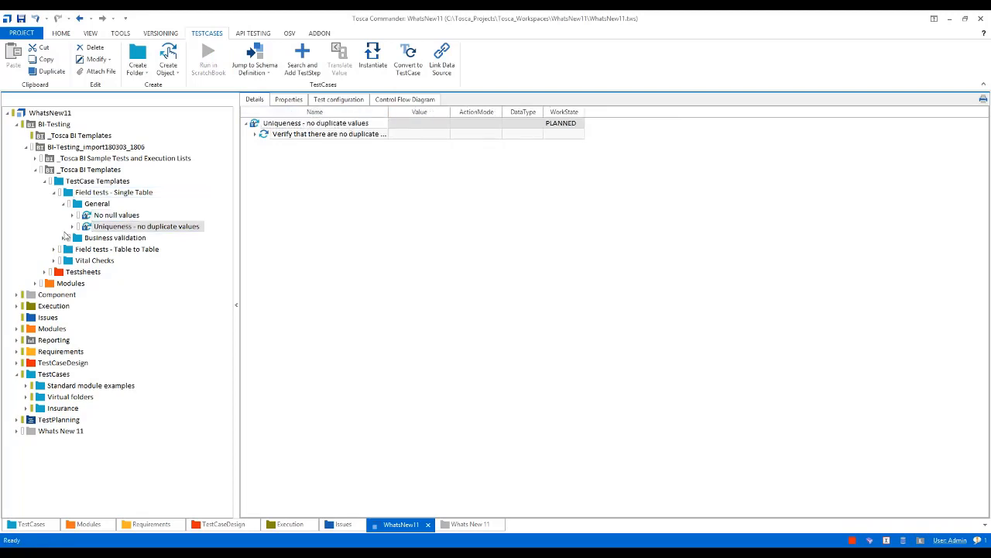
{"action": "left_click", "coordinate": [44, 182]}
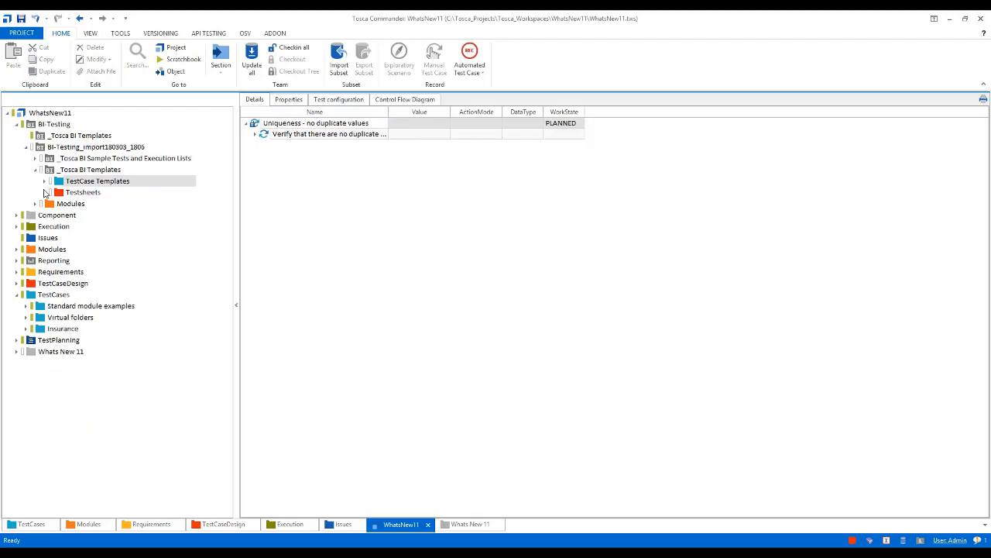
Examine the "Table to Table" test sheet under "Field tests - dummy only" and collapse the imported "_Tosca BI Templates" folder
{"action": "left_click", "coordinate": [45, 193]}
{"action": "left_click", "coordinate": [54, 204]}
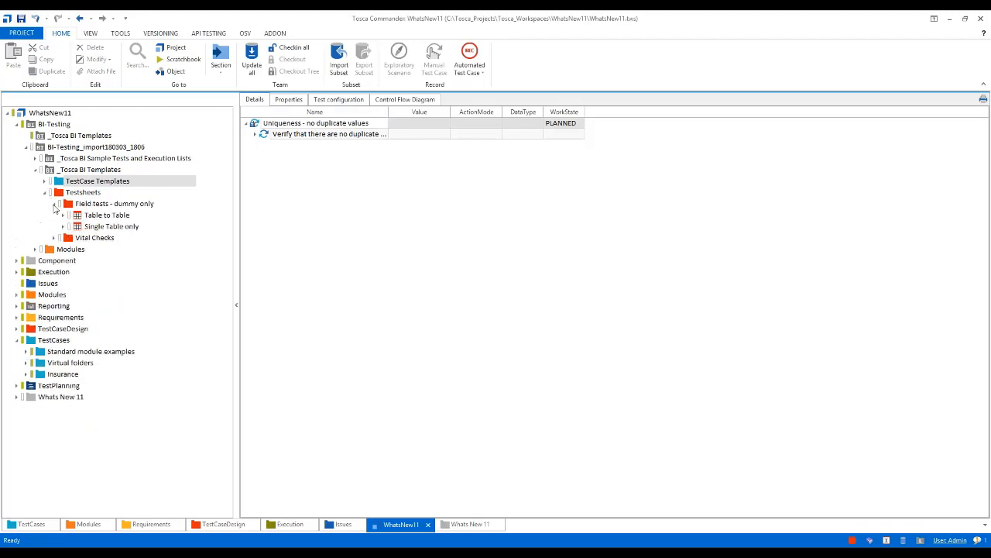
{"action": "left_click", "coordinate": [63, 216]}
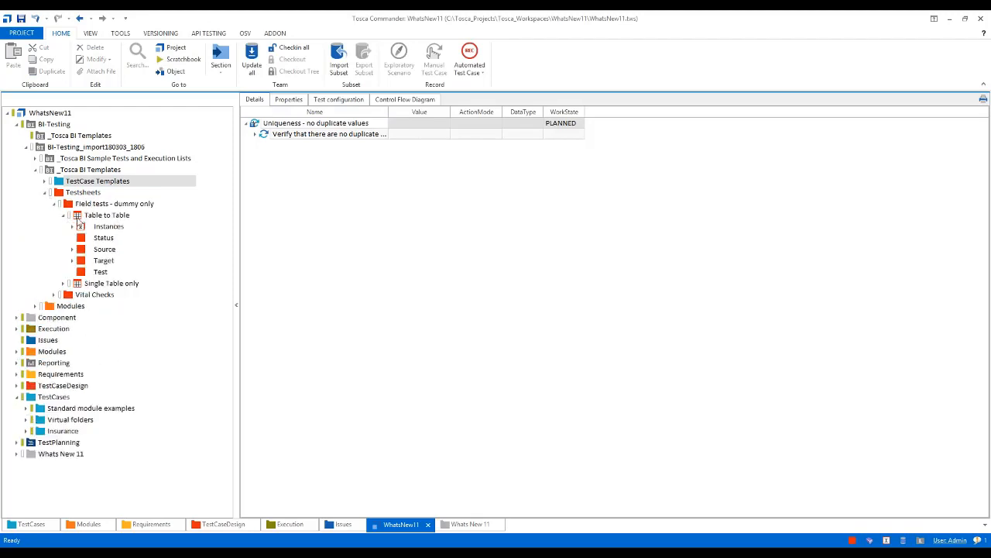
{"action": "left_click", "coordinate": [77, 219]}
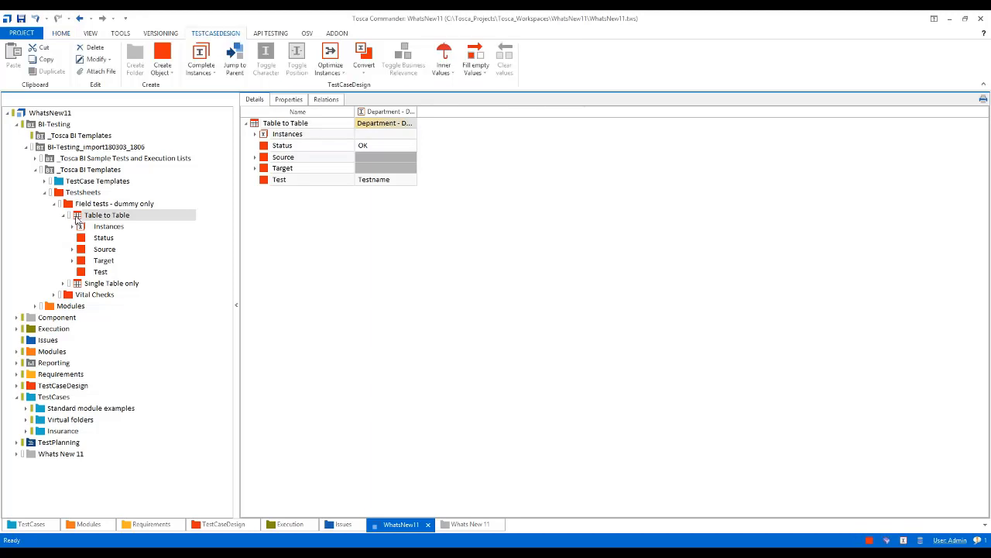
{"action": "left_click", "coordinate": [43, 191]}
{"action": "left_click", "coordinate": [35, 170]}
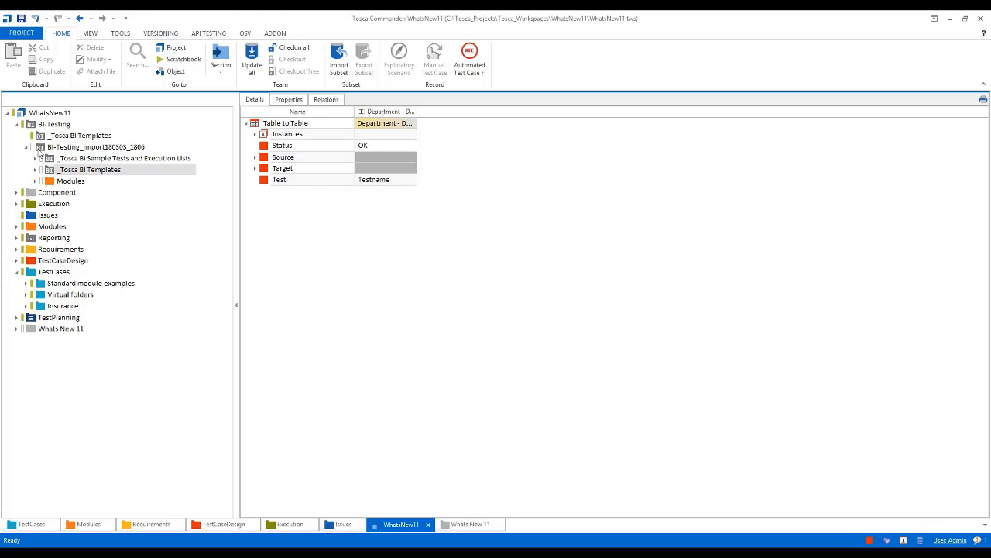
Create a new subfolder directly under the BI-Testing folder
{"action": "left_click", "coordinate": [39, 149]}
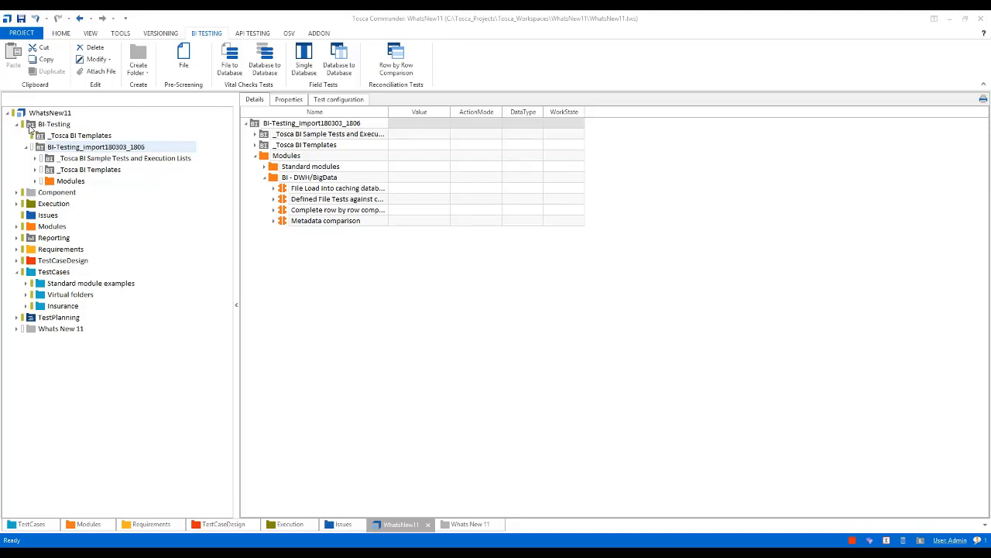
{"action": "left_click", "coordinate": [31, 124]}
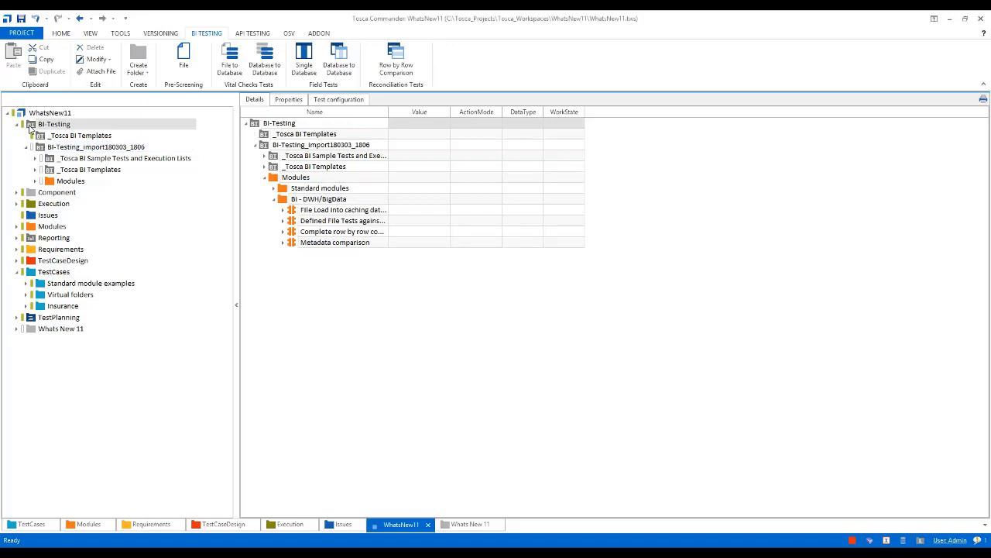
{"action": "right_click", "coordinate": [30, 128]}
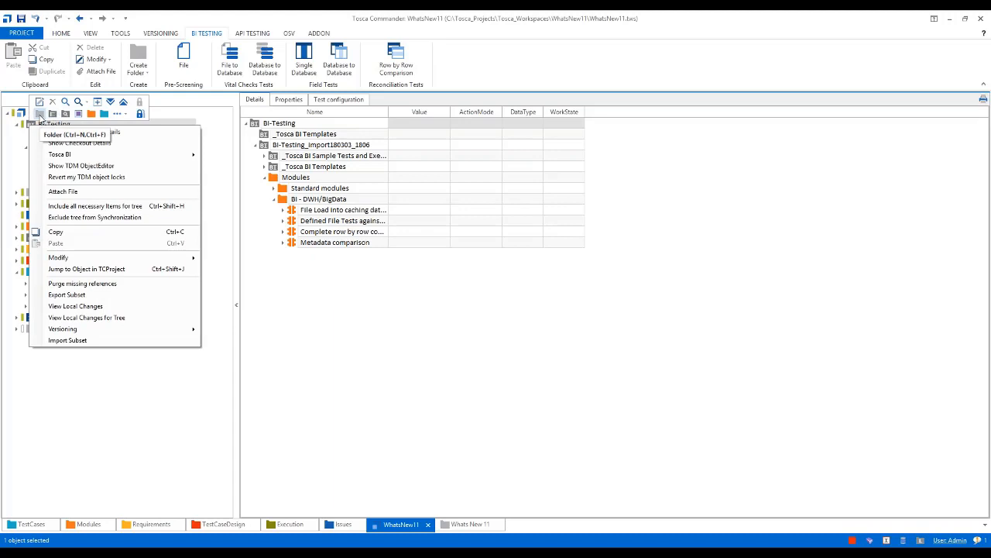
{"action": "left_click", "coordinate": [40, 115]}
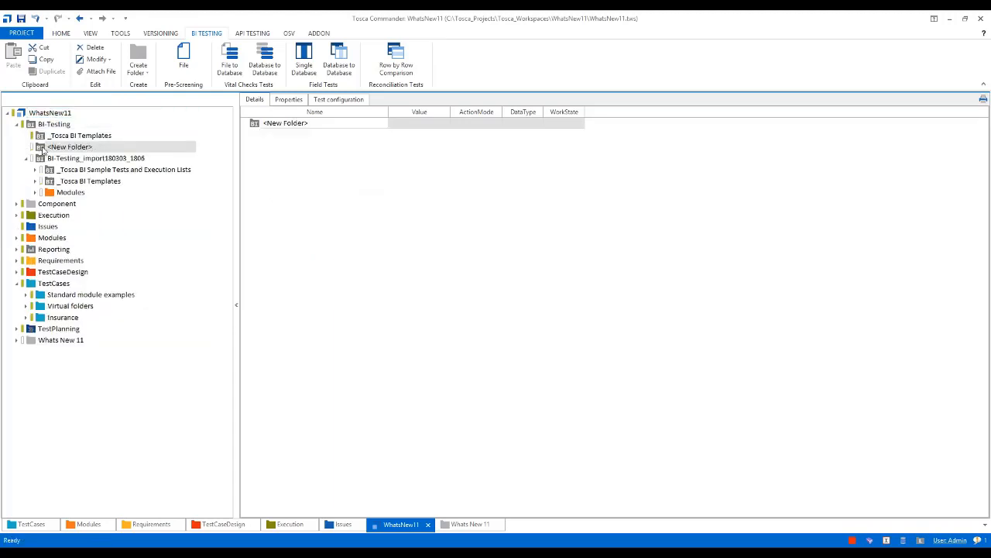
Check which additional folder types can be created inside the new BI-Testing subfolder, without creating any
{"action": "right_click", "coordinate": [43, 150]}
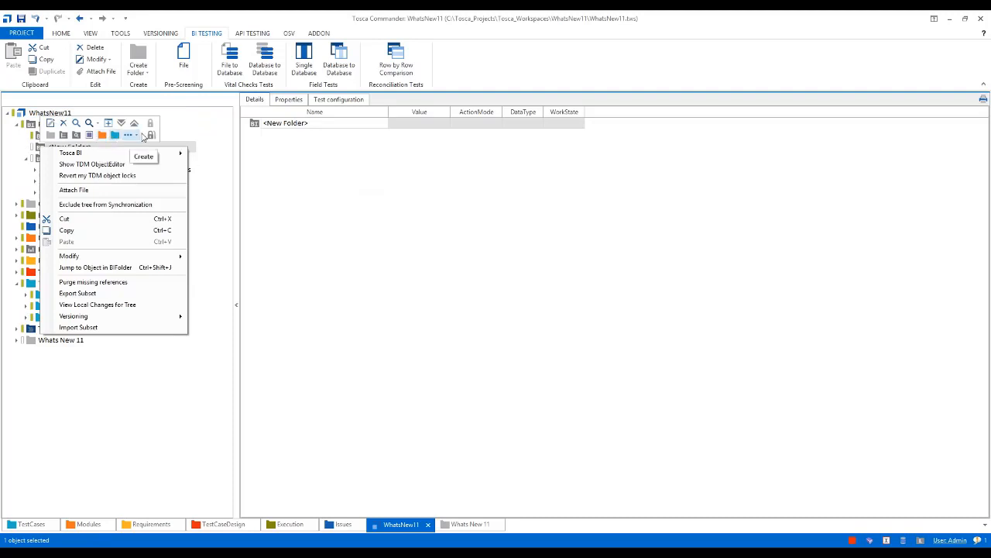
{"action": "left_click", "coordinate": [137, 137]}
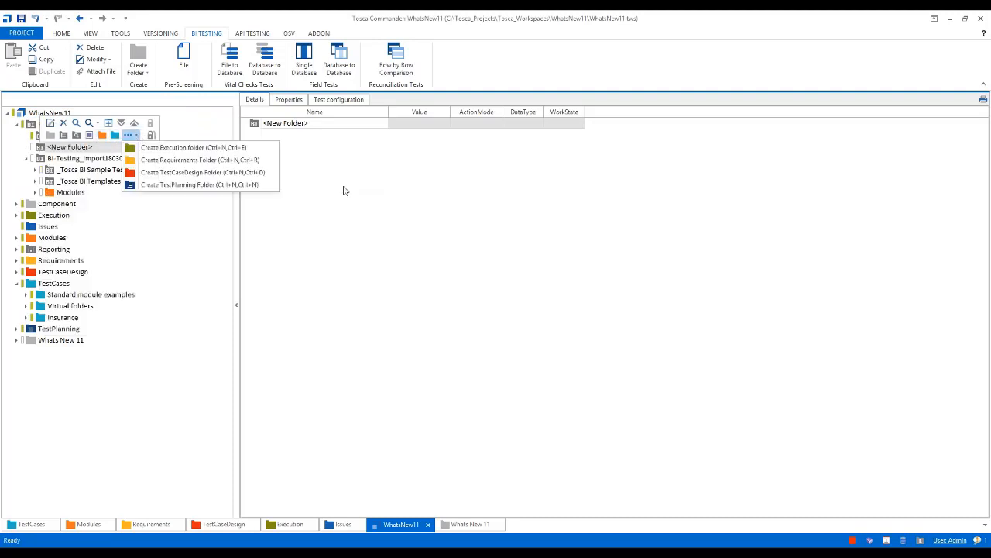
{"action": "left_click", "coordinate": [342, 189]}
{"action": "left_click", "coordinate": [35, 204]}
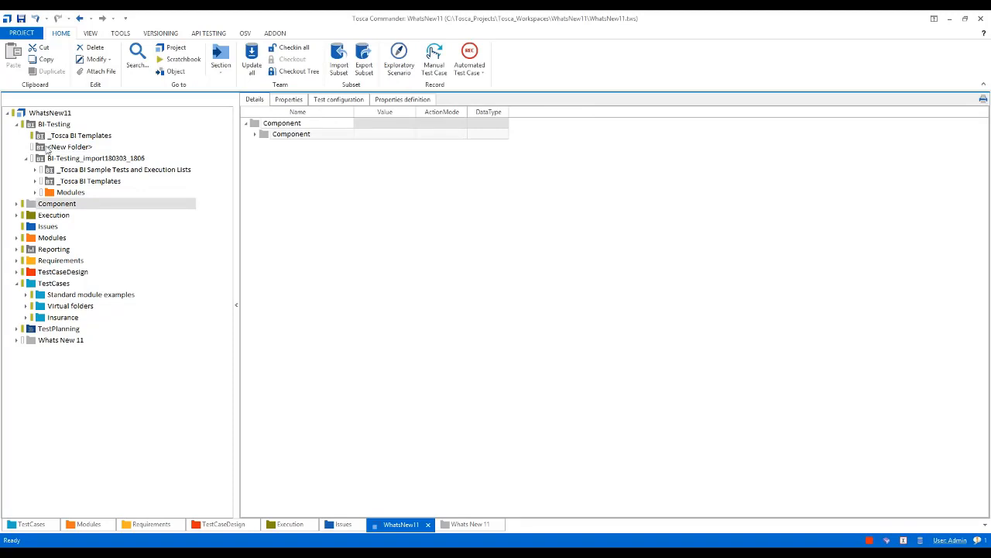
Collapse the BI-Testing and TestCases folders in the project tree and view the TestPlanning folder's details
{"action": "left_click", "coordinate": [32, 126]}
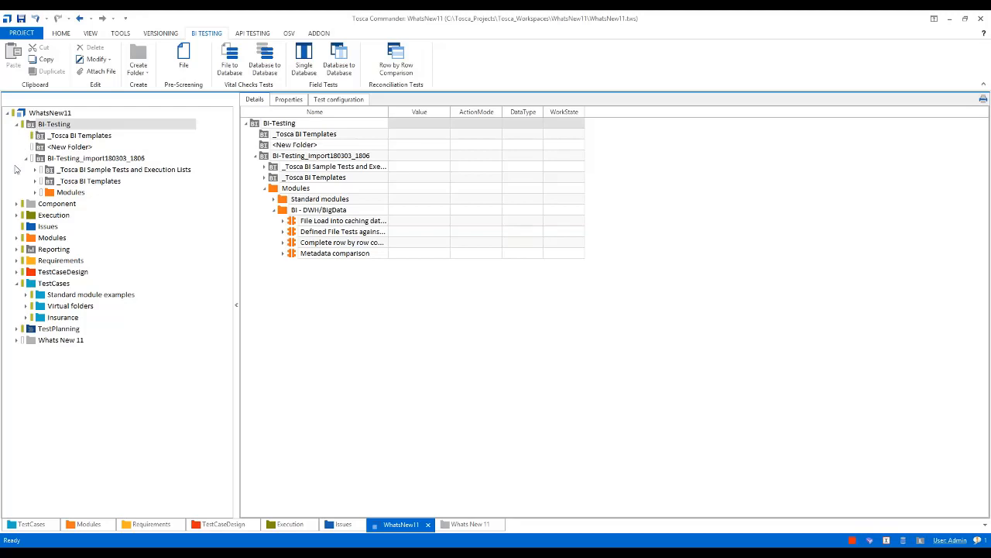
{"action": "left_click", "coordinate": [27, 158]}
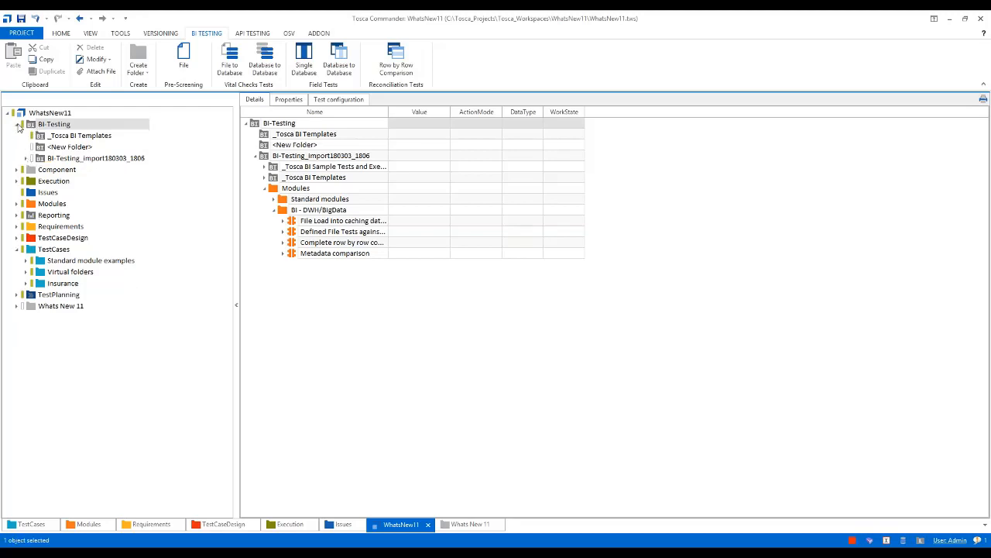
{"action": "left_click", "coordinate": [17, 124]}
{"action": "left_click", "coordinate": [17, 216]}
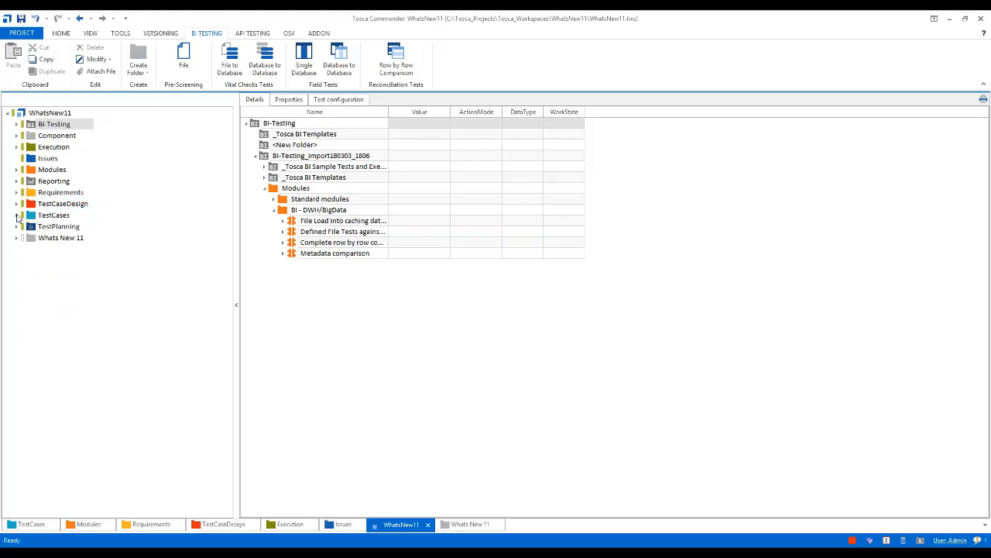
{"action": "left_click", "coordinate": [32, 226]}
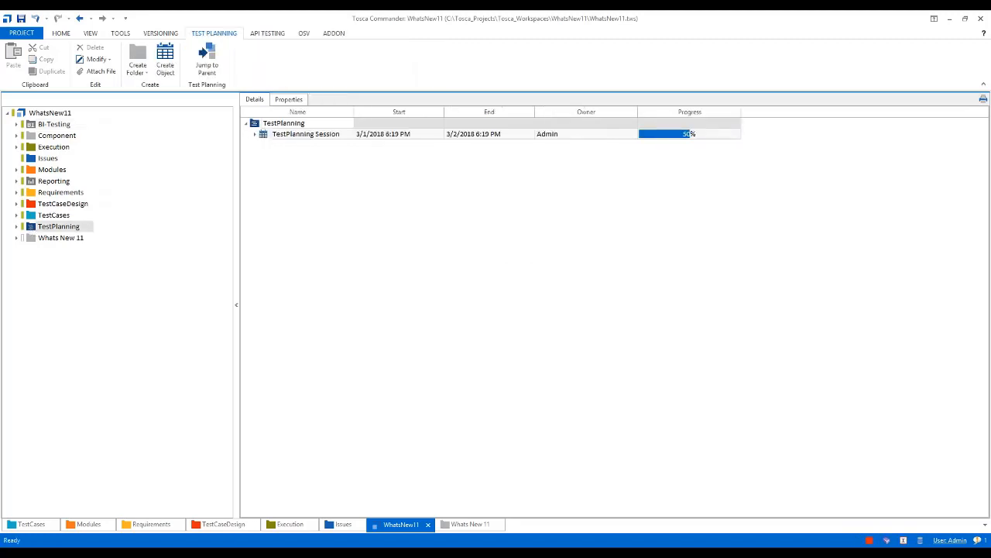
Switch to the PowerPoint slide show to view the "How To" slide, and return to Tosca Commander
{"action": "left_click", "coordinate": [247, 551]}
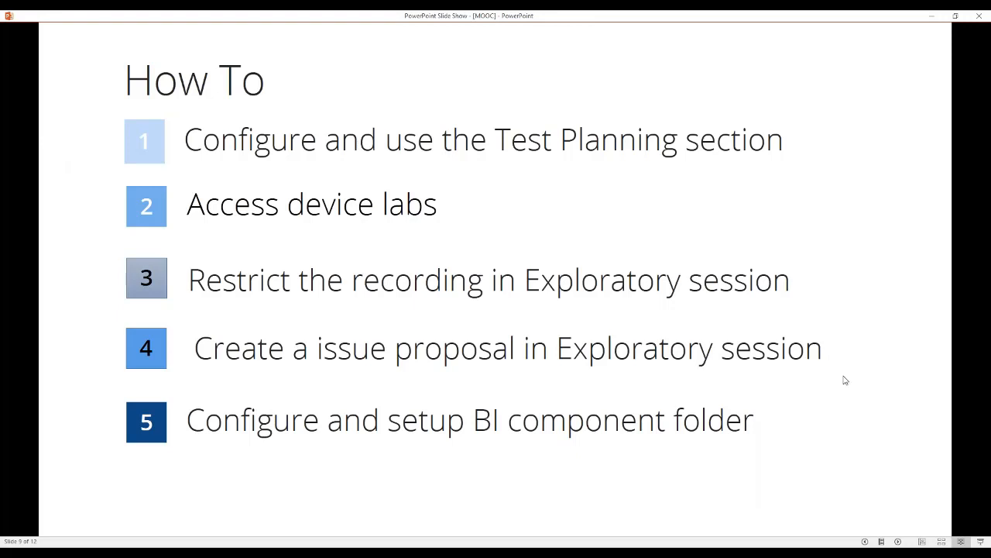
{"action": "key", "text": "alt+Tab"}
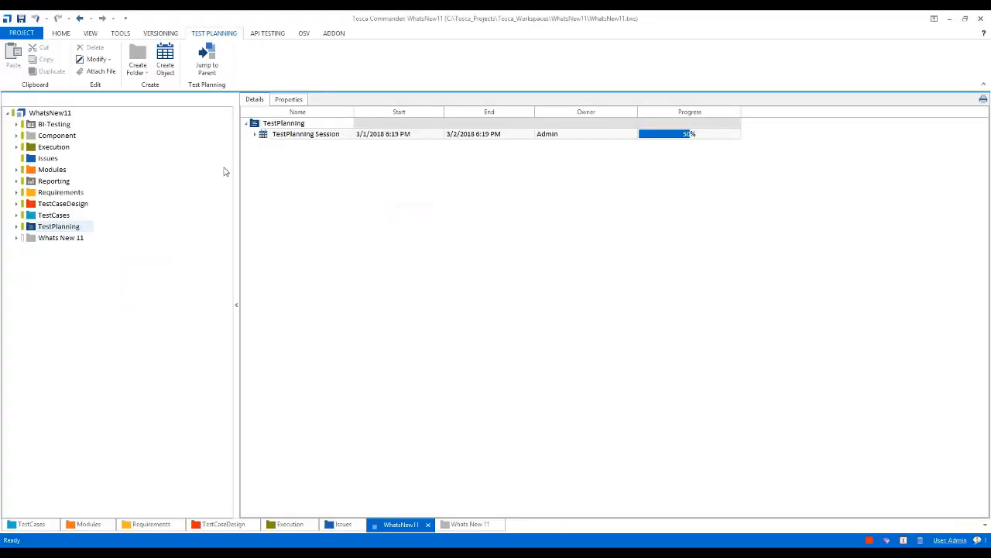
Close the WhatsNew11 workspace despite its checked-out objects and open the recent project "Tricenits Tosca Mobile"
{"action": "left_click", "coordinate": [21, 18]}
{"action": "left_click", "coordinate": [21, 35]}
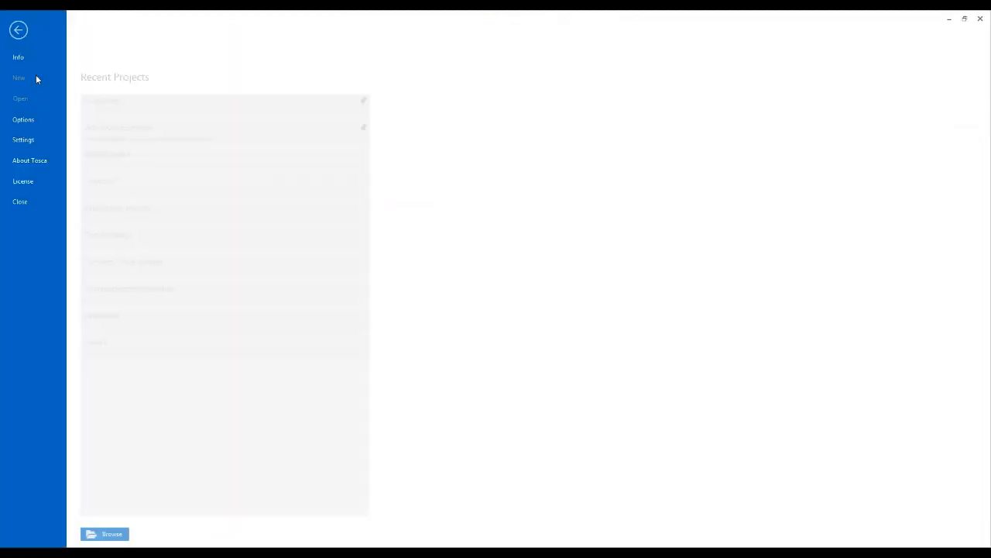
{"action": "left_click", "coordinate": [23, 205]}
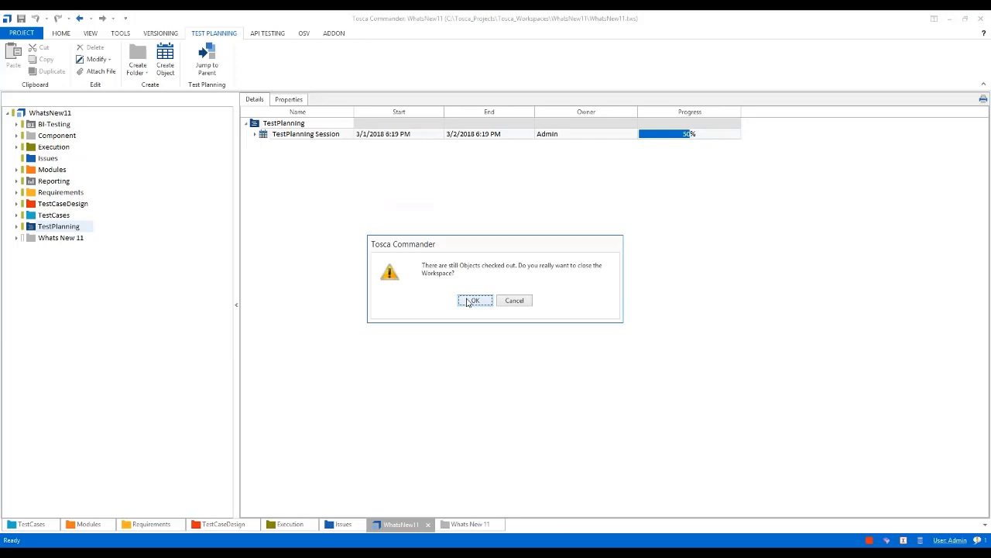
{"action": "left_click", "coordinate": [473, 301]}
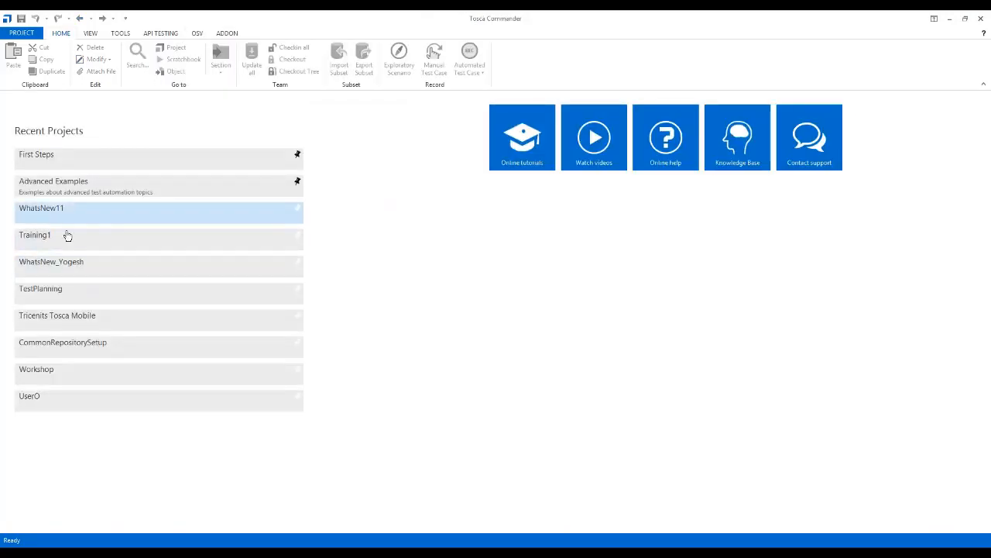
{"action": "left_click", "coordinate": [175, 321]}
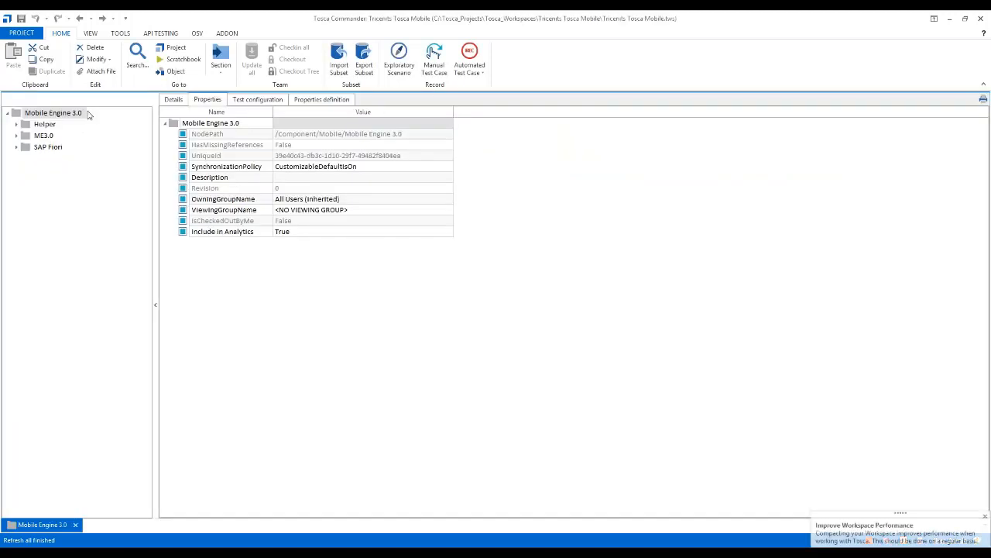
Expand ME3.0 and its TestCases down to the TestObject Cloud test cases, widening the tree to read their full names
{"action": "left_click", "coordinate": [43, 136]}
{"action": "left_click", "coordinate": [16, 137]}
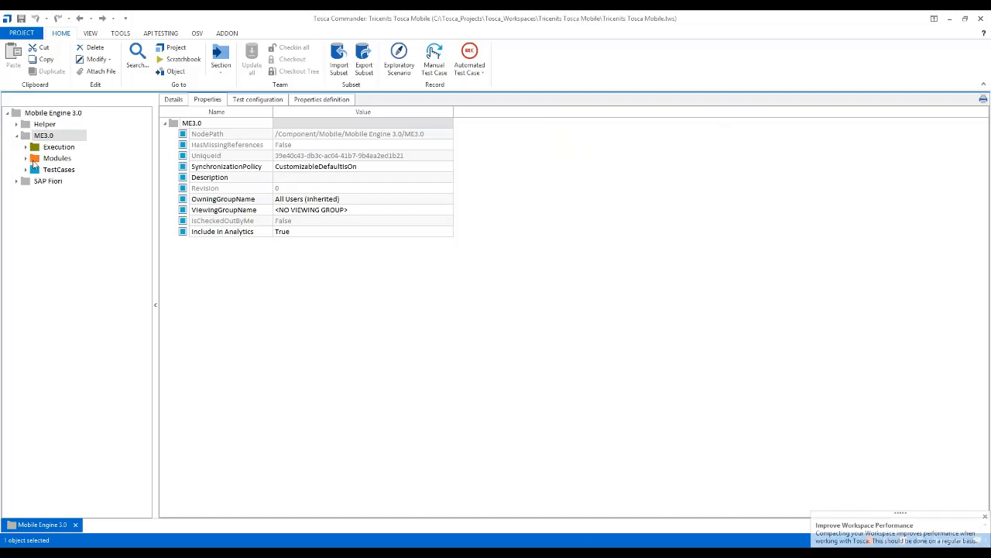
{"action": "left_click", "coordinate": [25, 170]}
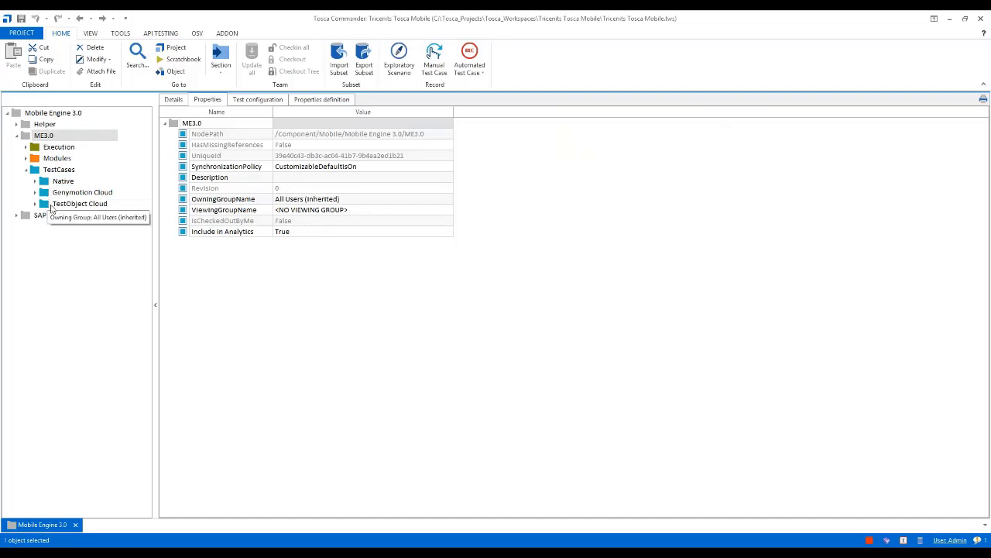
{"action": "left_click", "coordinate": [50, 205]}
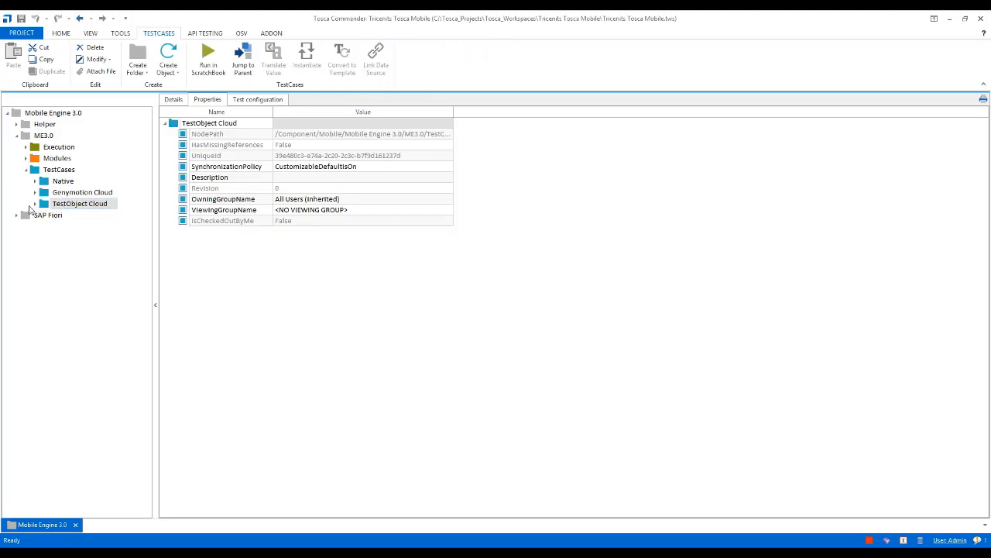
{"action": "left_click", "coordinate": [35, 204]}
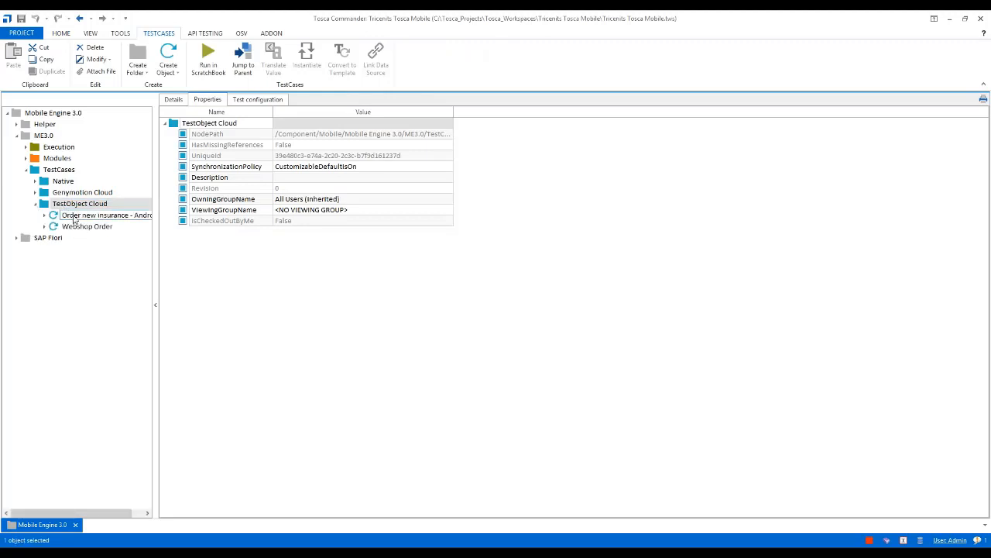
{"action": "left_click_drag", "start_coordinate": [156, 186], "coordinate": [191, 185]}
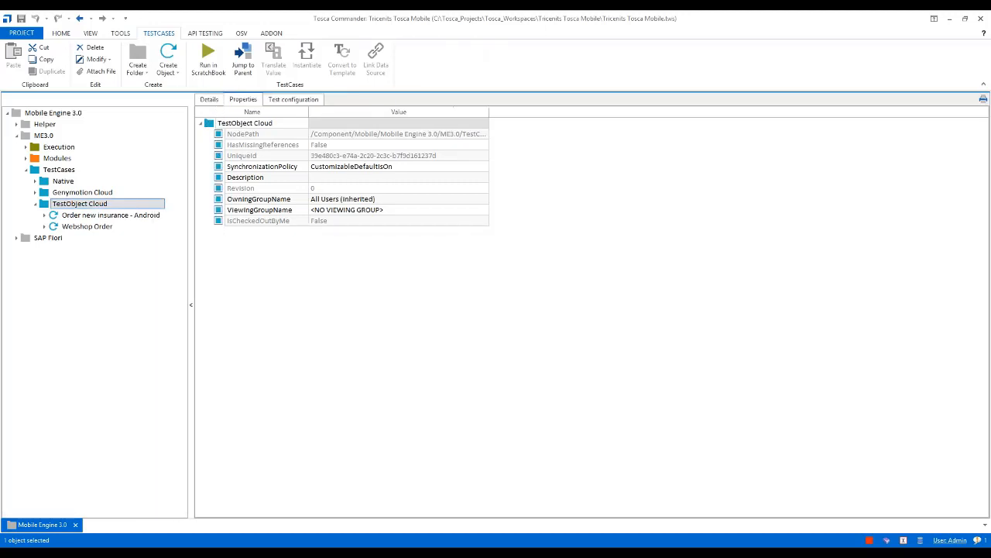
View the "Order new insurance - Android" properties and the test configuration parameters of the "Webshop Order" test case
{"action": "left_click", "coordinate": [125, 216]}
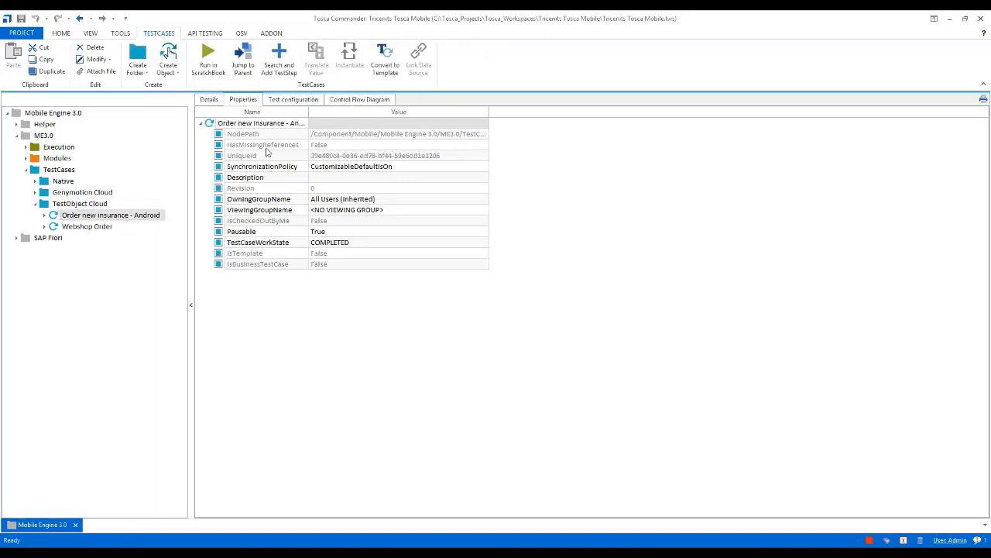
{"action": "left_click", "coordinate": [92, 229]}
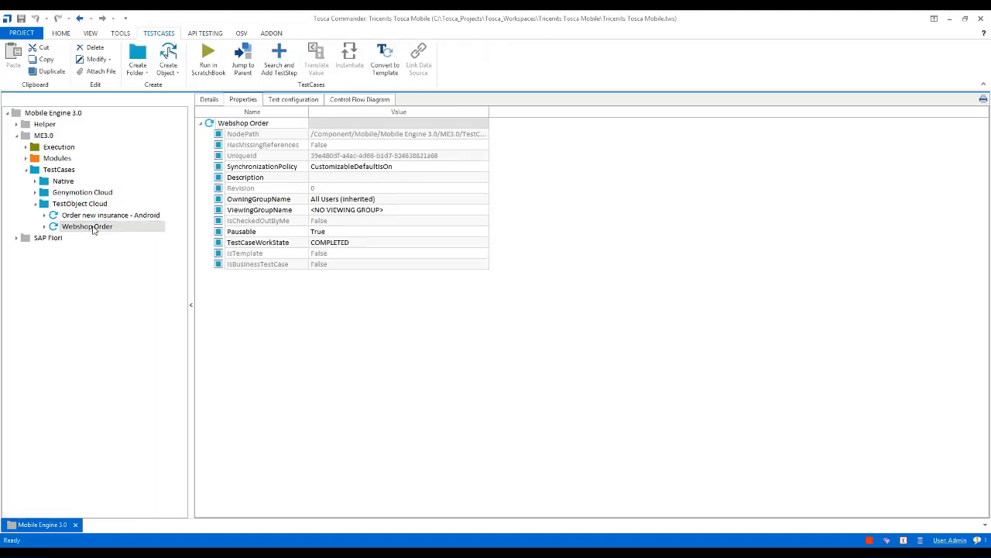
{"action": "left_click", "coordinate": [289, 104]}
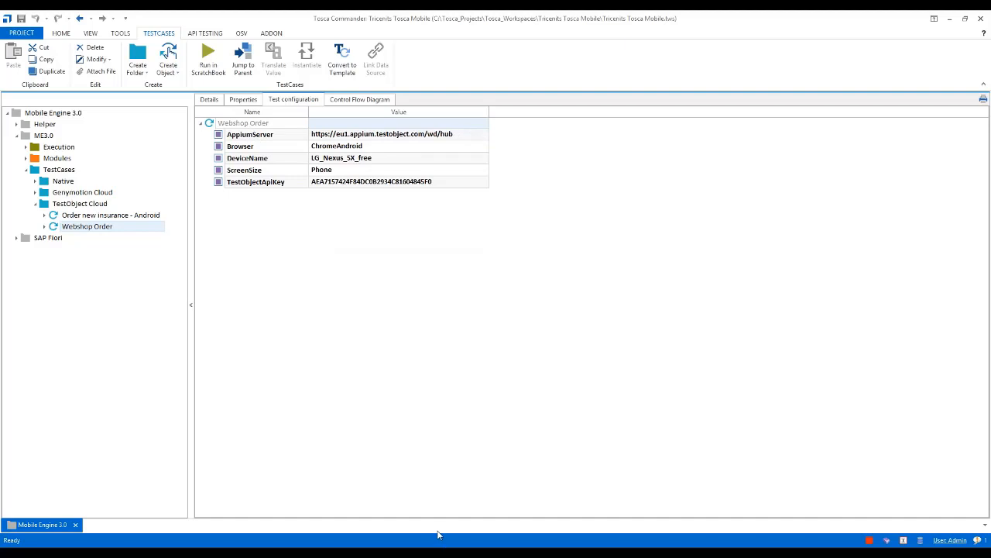
Switch to the Tricentis support portal in the browser and search it for "Mobile Engine 3.0"
{"action": "key", "text": "alt+Tab"}
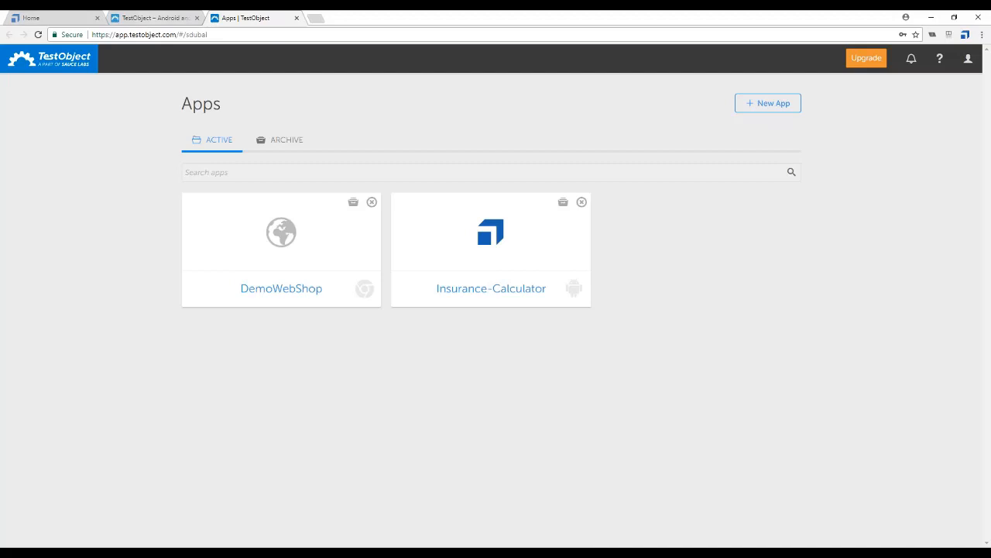
{"action": "left_click", "coordinate": [35, 18]}
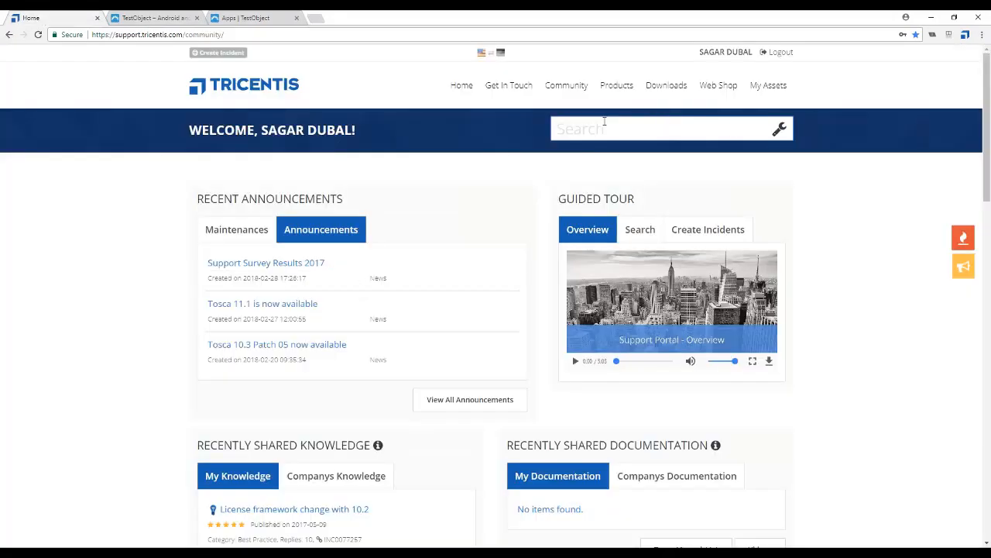
{"action": "type", "text": "Mobile Engine 3.0"}
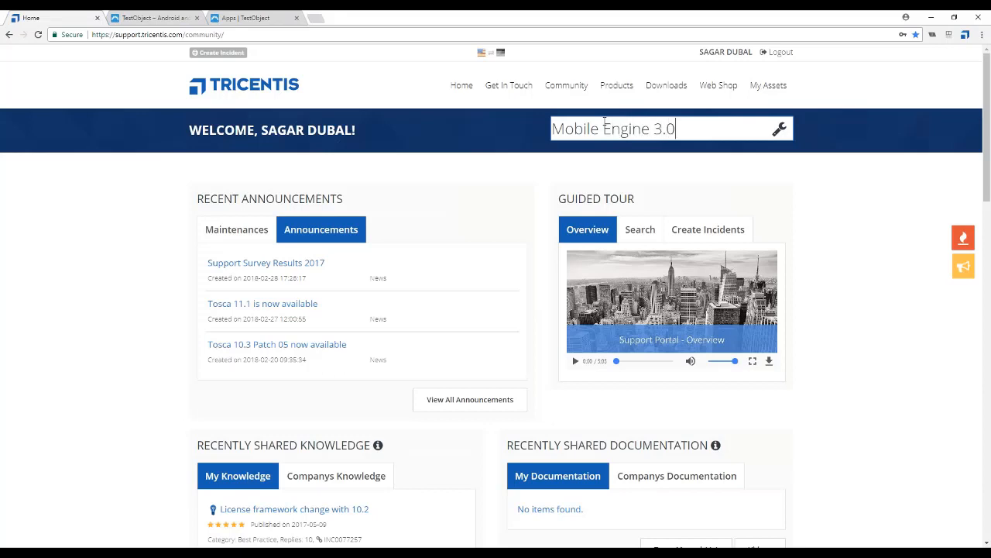
{"action": "key", "text": "Return"}
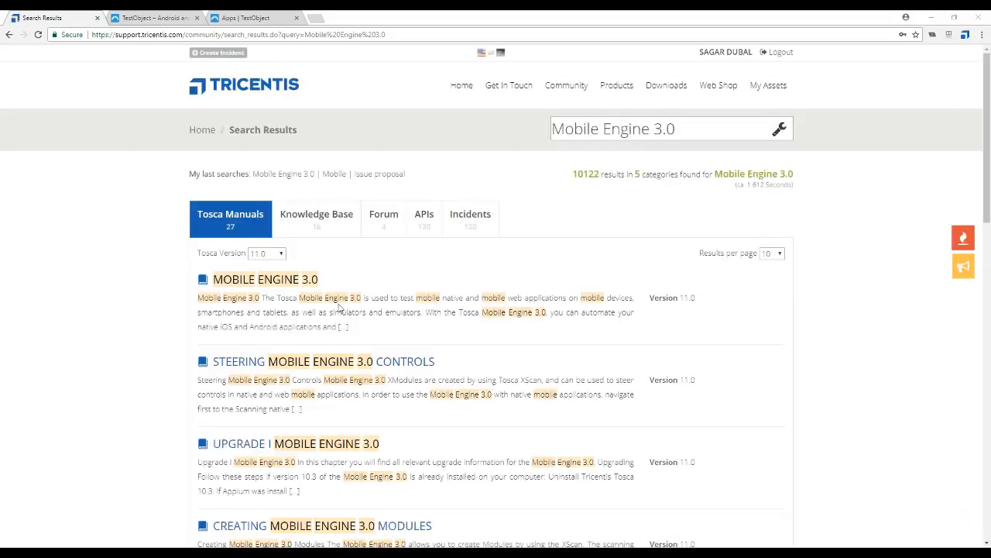
Open the "Mobile Engine 3.0" result from the Tosca Manuals in a new browser tab and show it
{"action": "right_click", "coordinate": [283, 279]}
{"action": "left_click", "coordinate": [309, 285]}
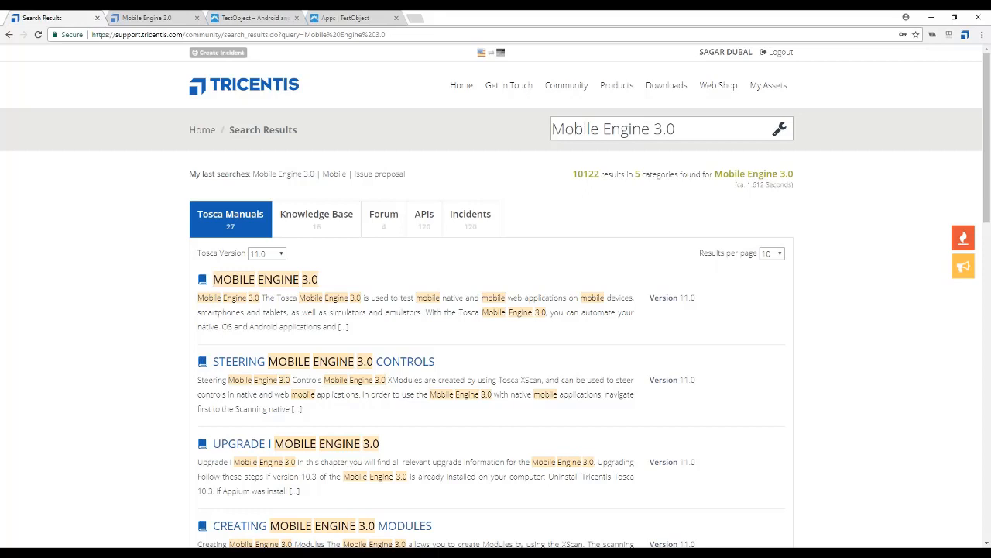
{"action": "left_click", "coordinate": [140, 17]}
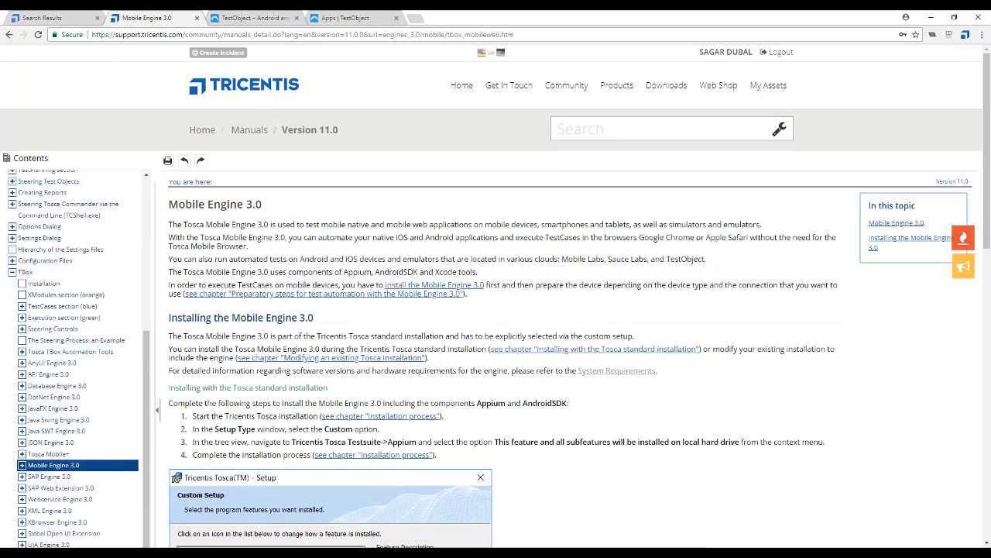
Examine the web and native app parameter tables in the Mobile Engine 3.0 chapter "Specifying test configuration parameters for test automation"
{"action": "left_click", "coordinate": [22, 464]}
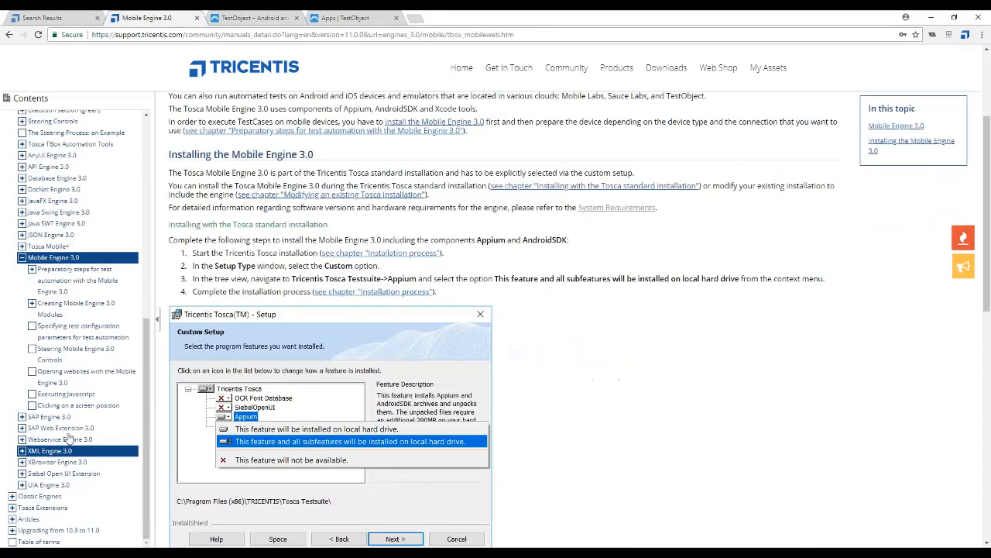
{"action": "left_click", "coordinate": [74, 331]}
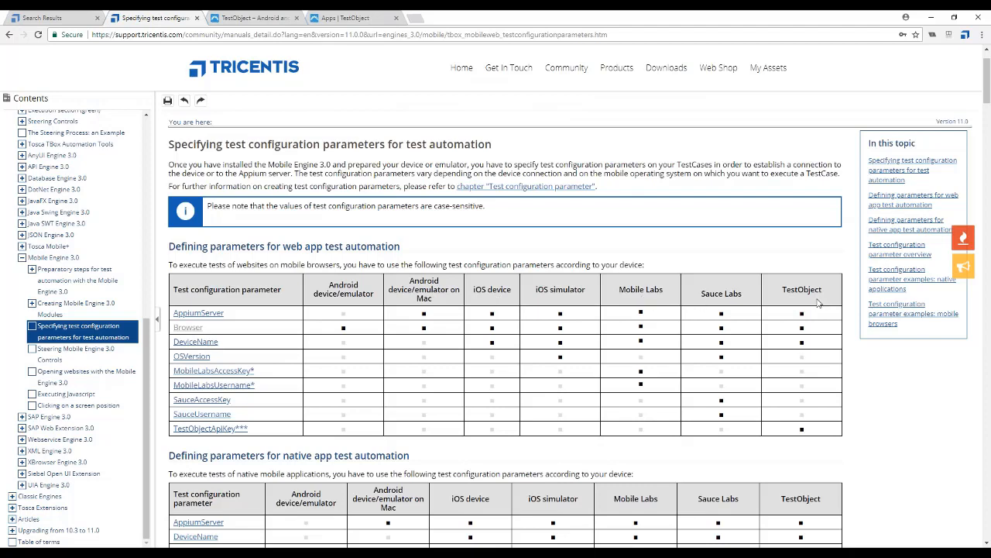
{"action": "scroll", "coordinate": [336, 323], "scroll_direction": "down", "scroll_amount": 2}
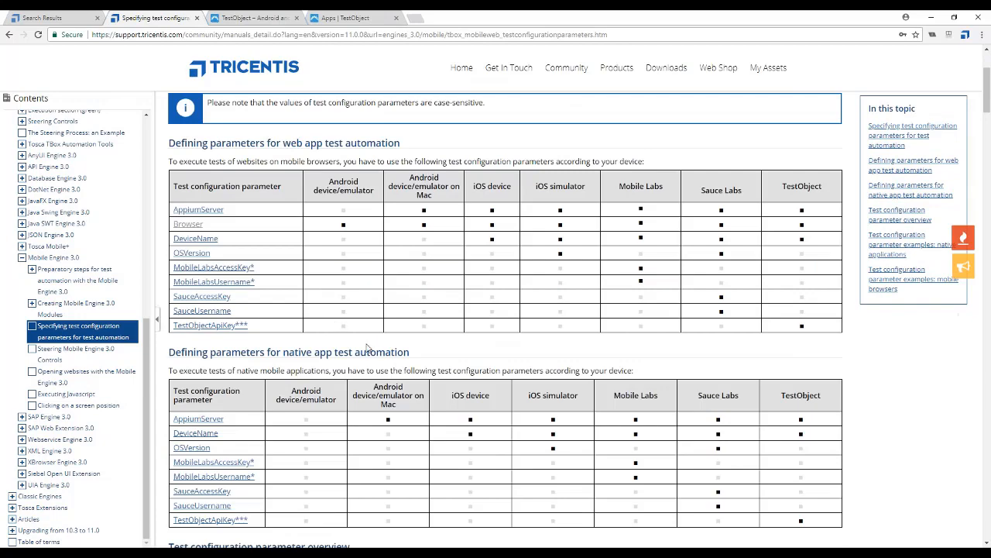
{"action": "left_click_drag", "start_coordinate": [291, 350], "coordinate": [354, 353]}
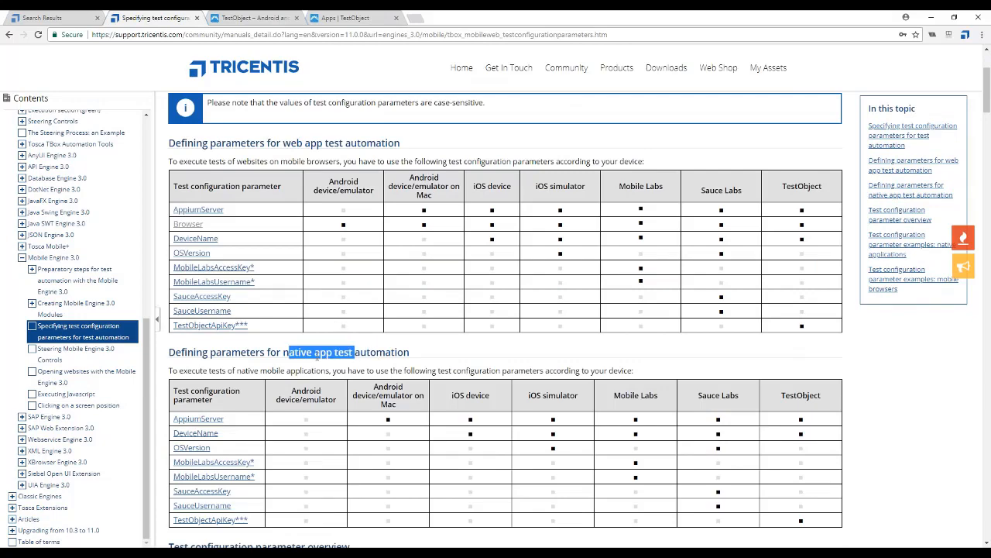
Read through the test configuration parameter overview and the native application examples in the Mobile Engine 3.0 manual chapter
{"action": "scroll", "coordinate": [397, 388], "scroll_direction": "down", "scroll_amount": 6}
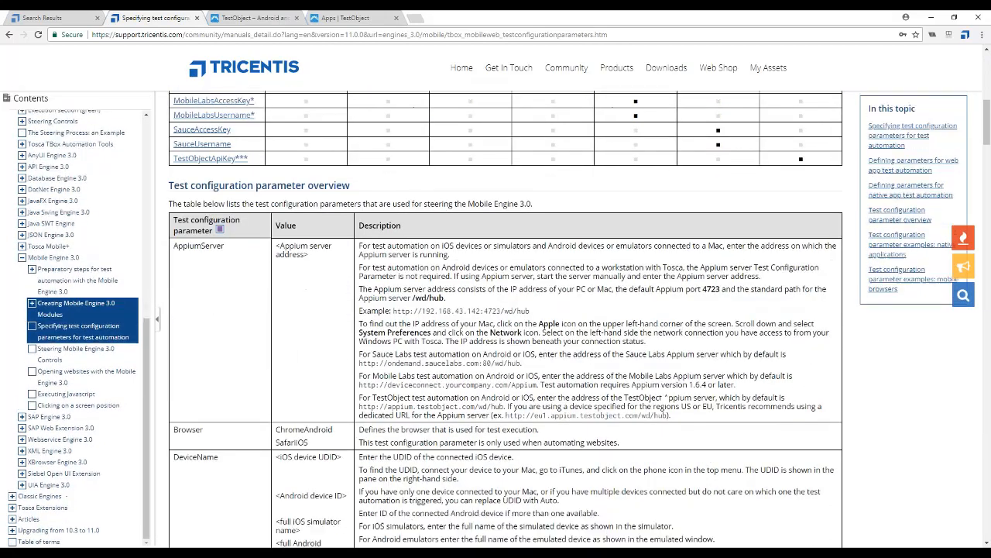
{"action": "scroll", "coordinate": [355, 339], "scroll_direction": "down", "scroll_amount": 2}
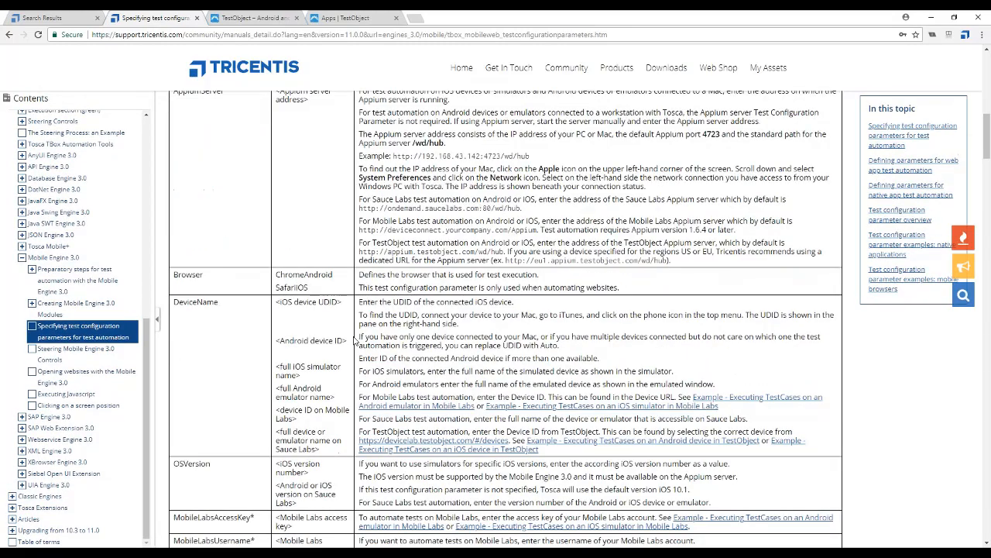
{"action": "scroll", "coordinate": [356, 341], "scroll_direction": "up", "scroll_amount": 1}
{"action": "scroll", "coordinate": [356, 339], "scroll_direction": "down", "scroll_amount": 10}
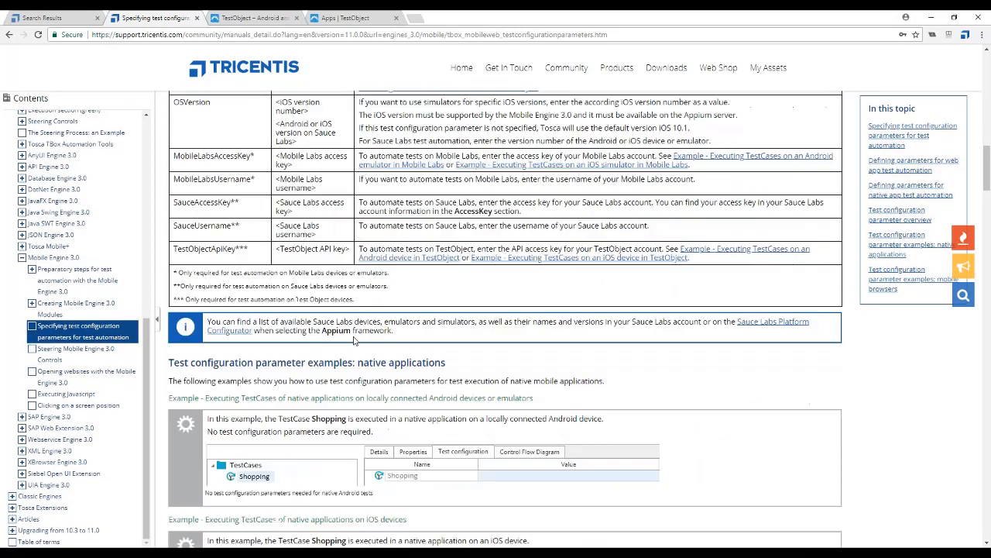
{"action": "scroll", "coordinate": [354, 340], "scroll_direction": "down", "scroll_amount": 2}
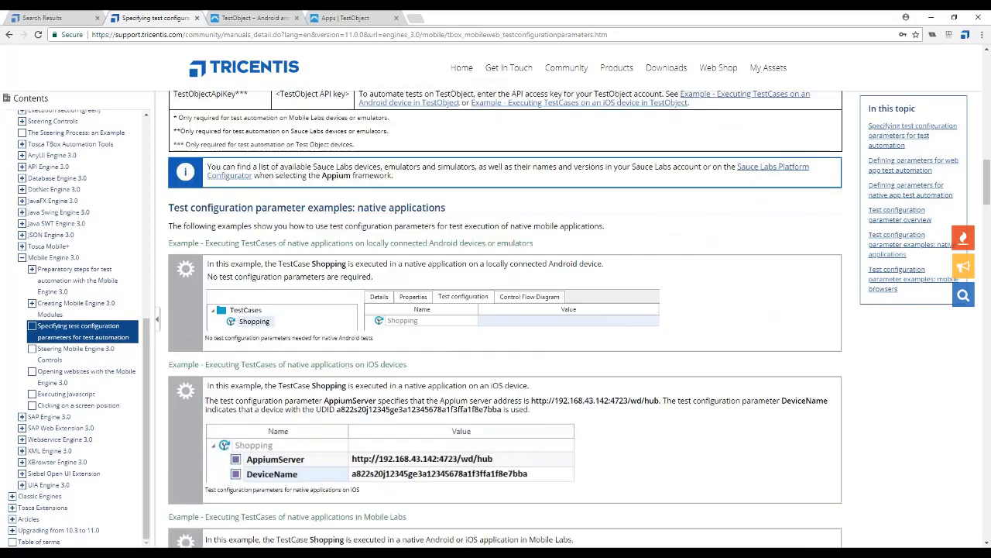
{"action": "scroll", "coordinate": [354, 339], "scroll_direction": "up", "scroll_amount": 4}
{"action": "scroll", "coordinate": [342, 362], "scroll_direction": "up", "scroll_amount": 8}
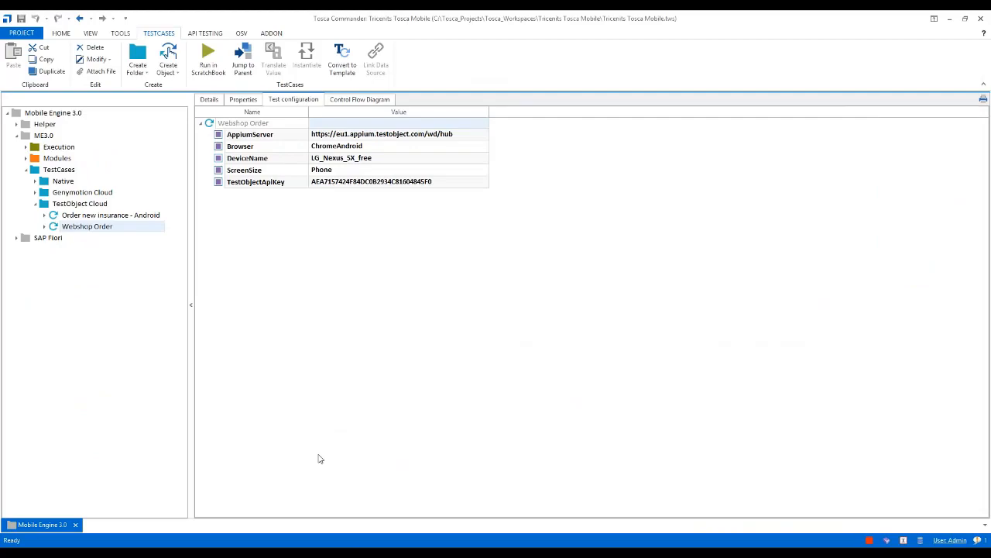
Go to the TestObject apps page in the browser and start adding a new app as a mobile website
{"action": "mouse_move", "coordinate": [321, 546]}
{"action": "left_click", "coordinate": [321, 513]}
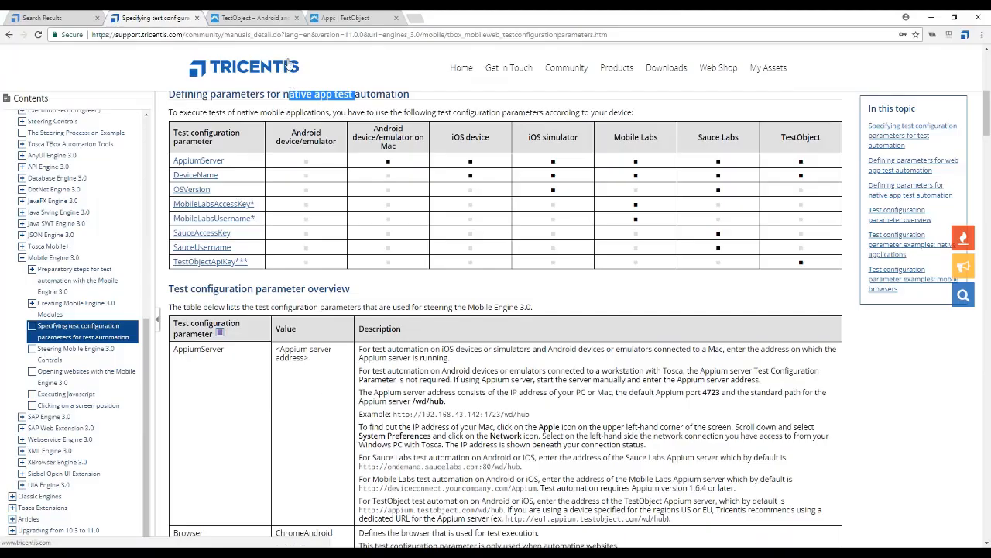
{"action": "left_click", "coordinate": [341, 18]}
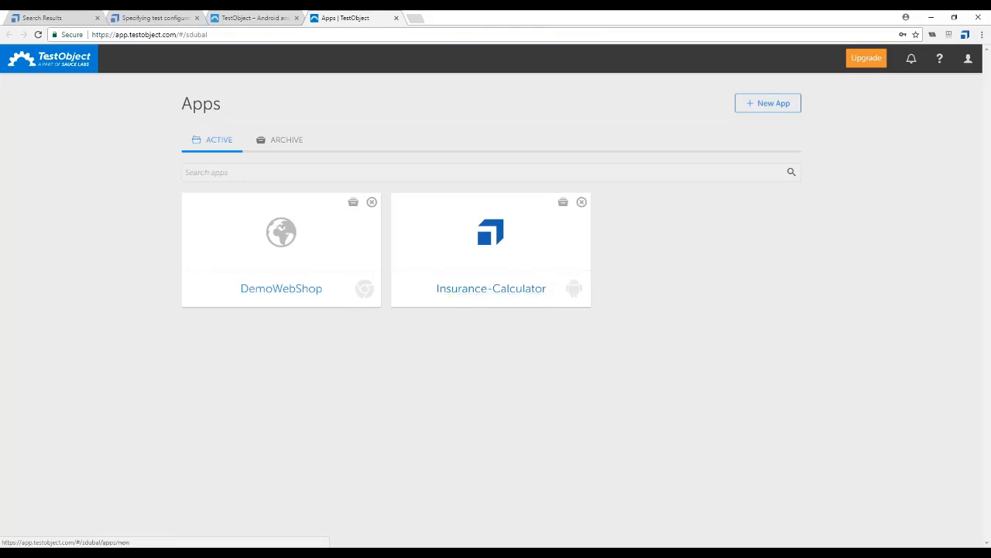
{"action": "left_click", "coordinate": [766, 109]}
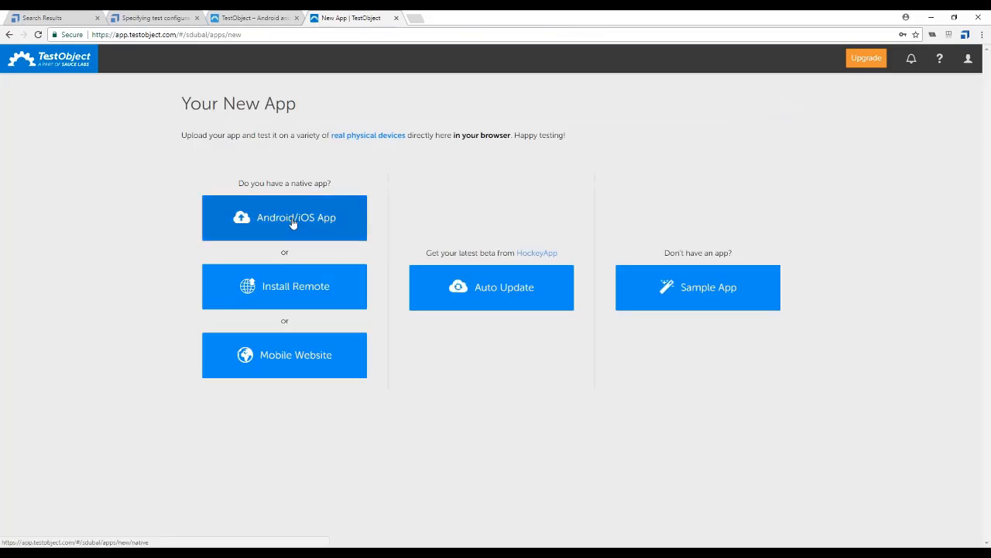
{"action": "left_click", "coordinate": [286, 357]}
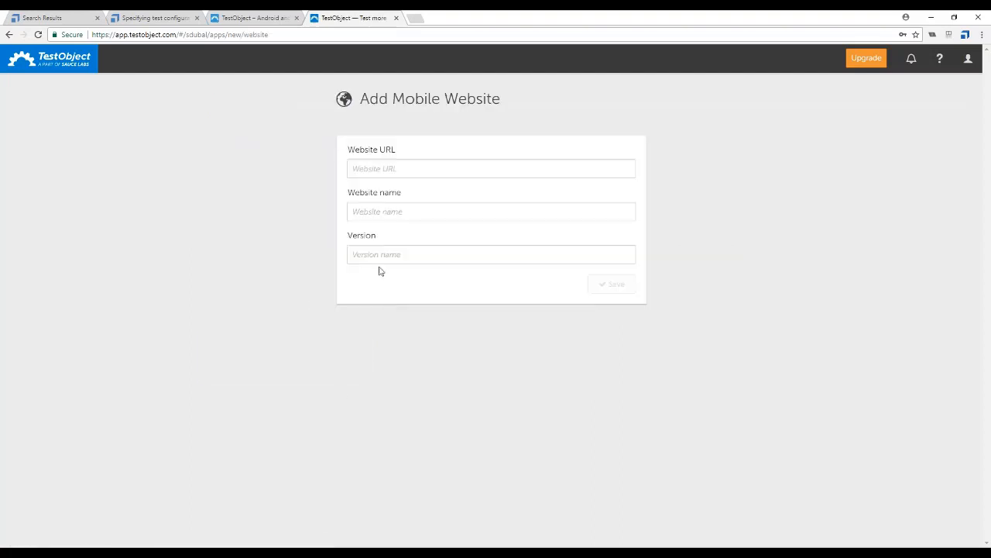
{"action": "left_click", "coordinate": [383, 173]}
Switch to Tosca Commander and copy the Url value of the OpenUrl step in the "Start" folder of "Webshop Order"
{"action": "left_click", "coordinate": [364, 511]}
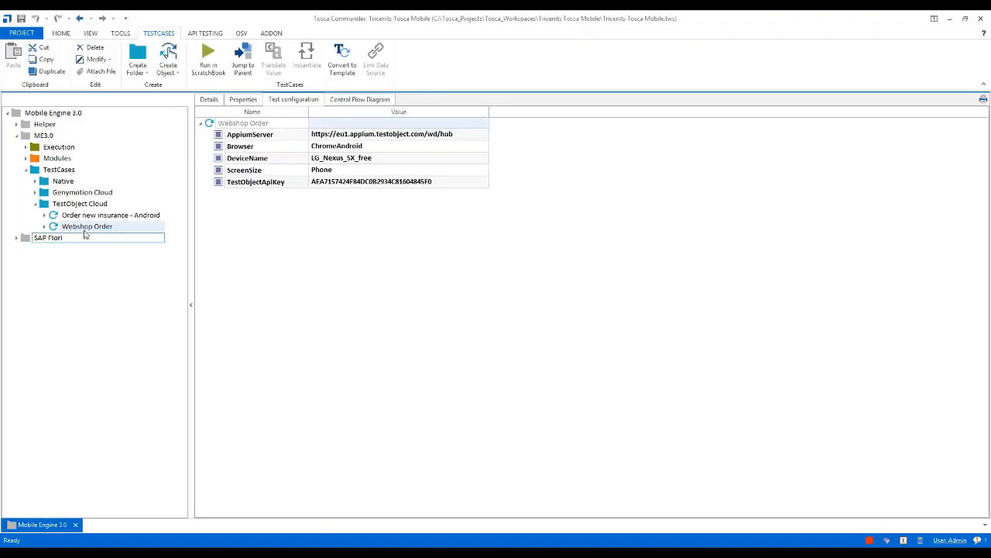
{"action": "left_click", "coordinate": [209, 100]}
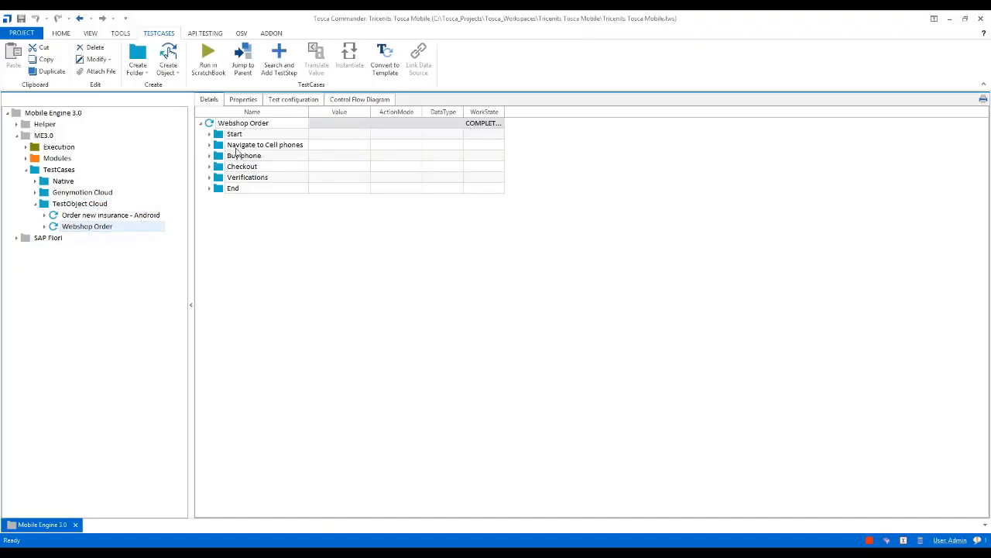
{"action": "left_click", "coordinate": [209, 134]}
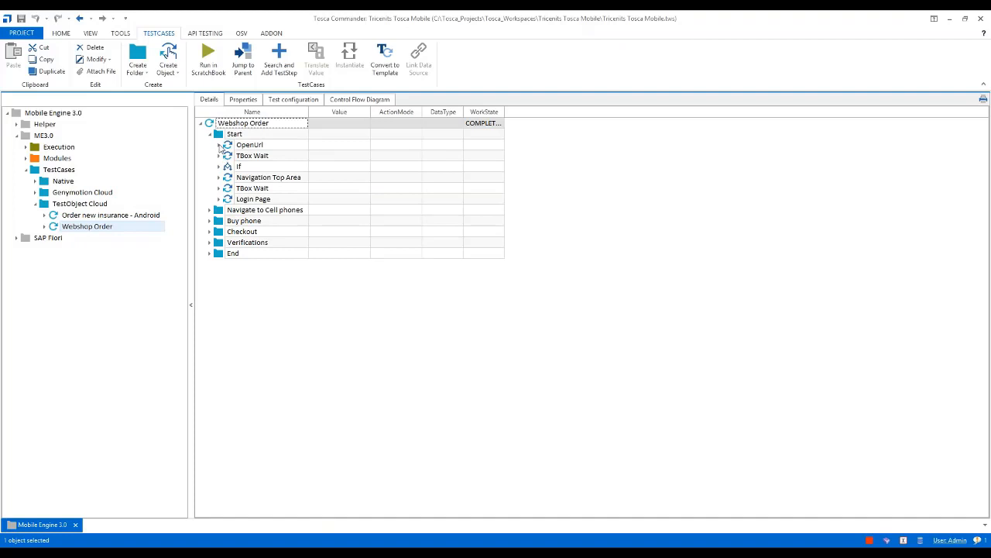
{"action": "left_click", "coordinate": [219, 144]}
{"action": "left_click", "coordinate": [322, 158]}
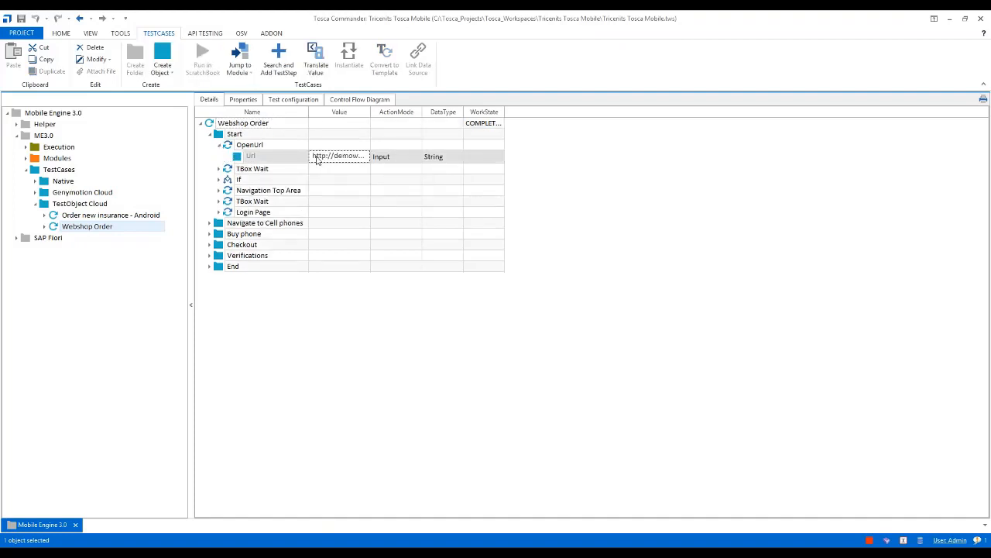
{"action": "left_click", "coordinate": [318, 158]}
{"action": "key", "text": "ctrl+a"}
{"action": "key", "text": "ctrl+c"}
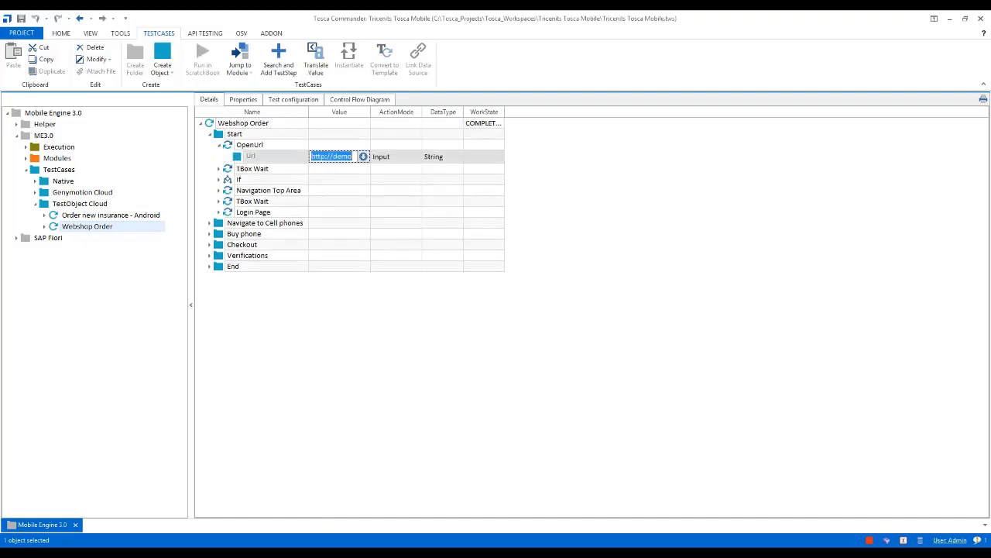
{"action": "key", "text": "alt+Tab"}
{"action": "key", "text": "ctrl+v"}
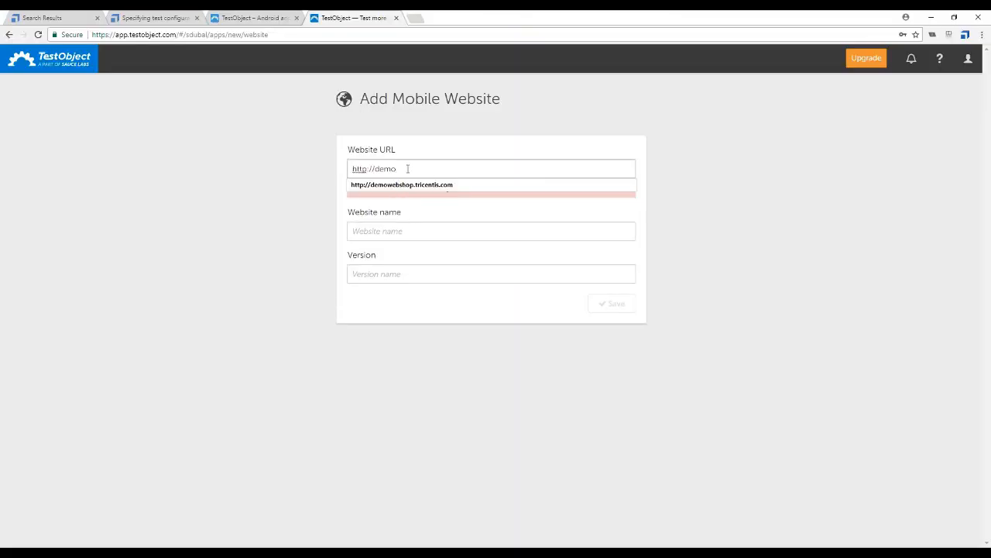
{"action": "left_click", "coordinate": [437, 185]}
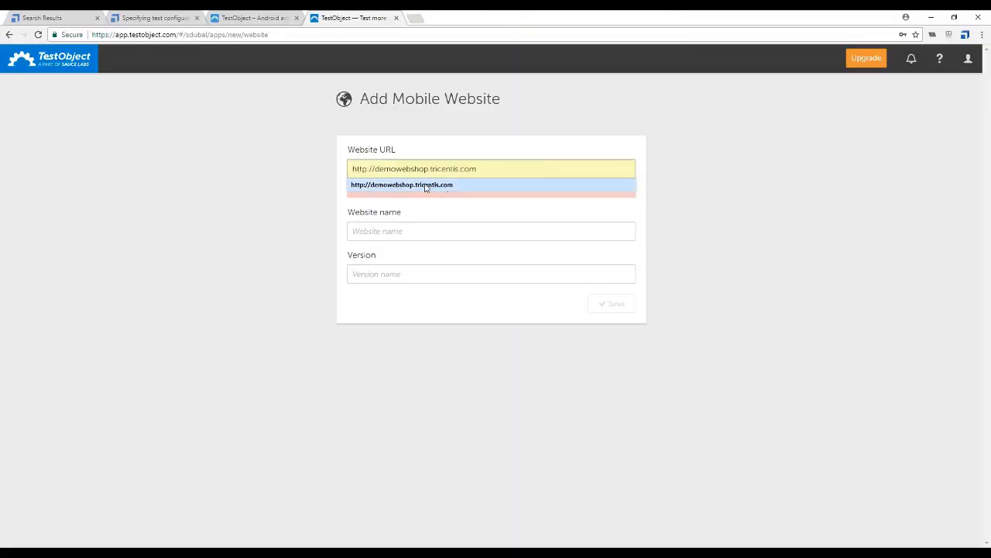
{"action": "left_click", "coordinate": [426, 185]}
Name the mobile website "DemoWhatsNew", set its version to 1.0 and save it
{"action": "left_click", "coordinate": [384, 210]}
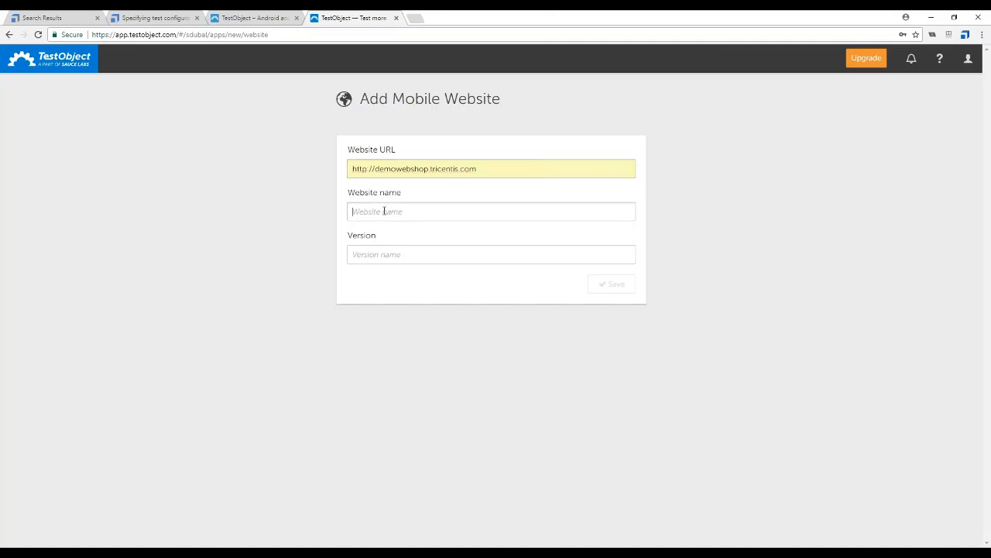
{"action": "type", "text": "Demo"}
{"action": "type", "text": "Webs"}
{"action": "type", "text": "New"}
{"action": "left_click", "coordinate": [419, 257]}
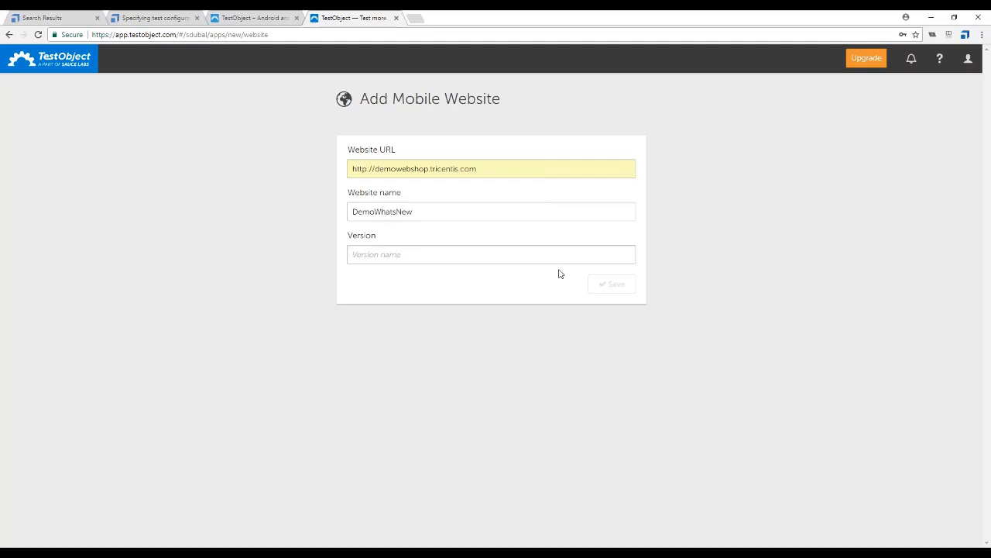
{"action": "type", "text": "1"}
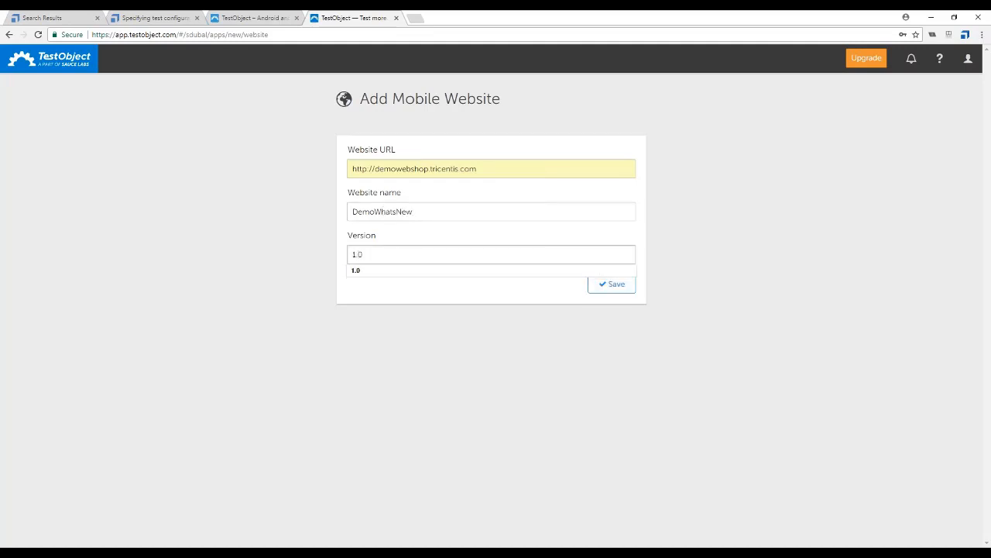
{"action": "left_click", "coordinate": [553, 293]}
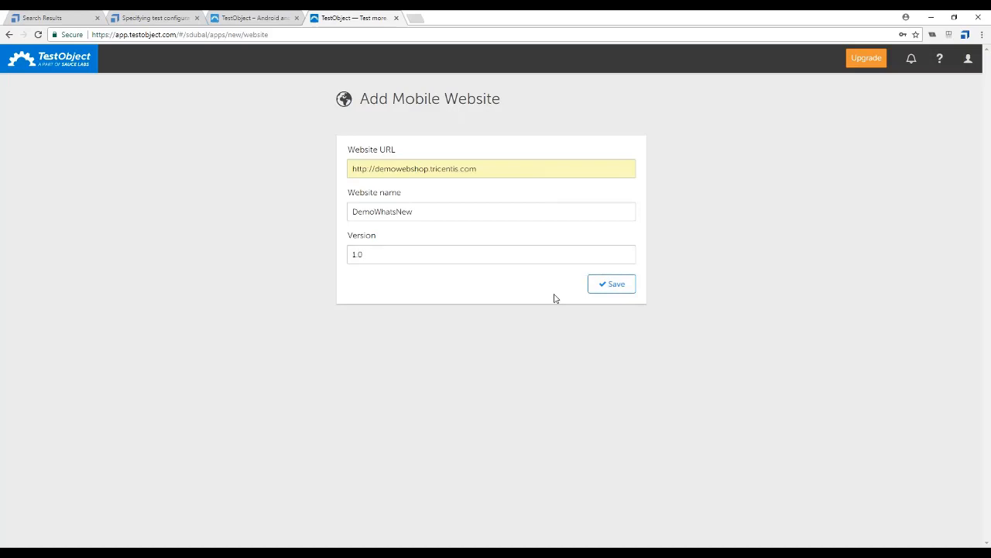
{"action": "left_click", "coordinate": [611, 288]}
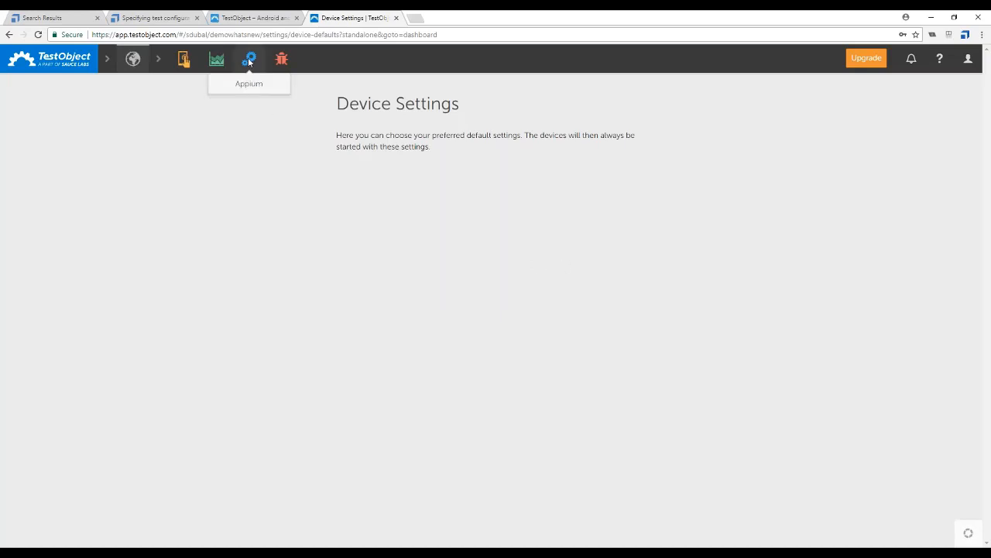
Open the new app's Appium setup instructions and locate the matching TestObjectApiKey parameter of "Webshop Order" in Tosca Commander
{"action": "left_click", "coordinate": [249, 85]}
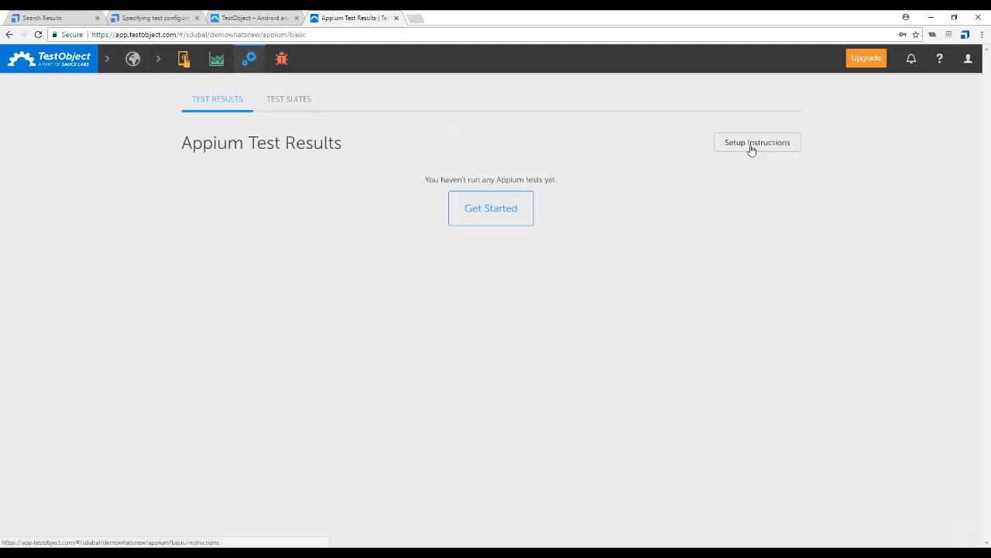
{"action": "left_click", "coordinate": [750, 147]}
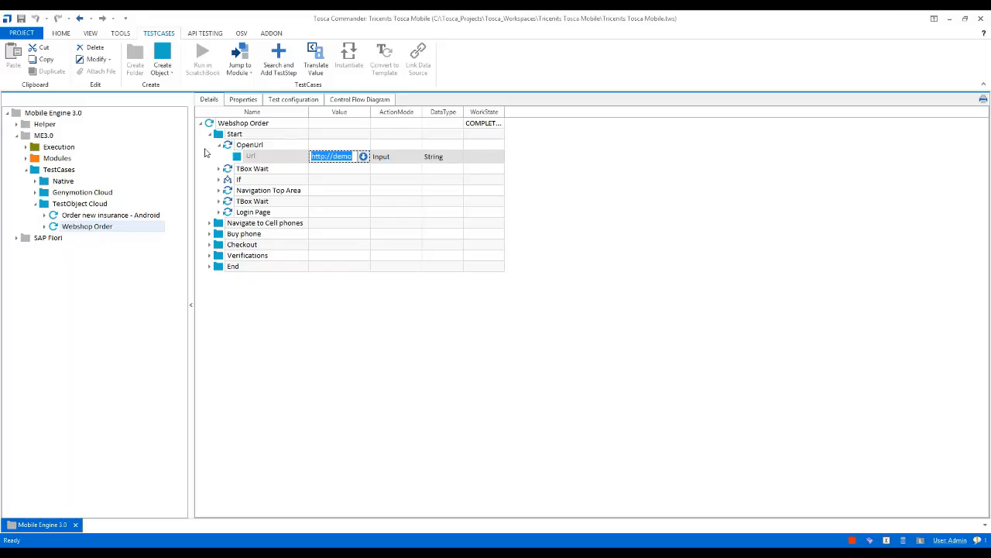
{"action": "left_click", "coordinate": [306, 102]}
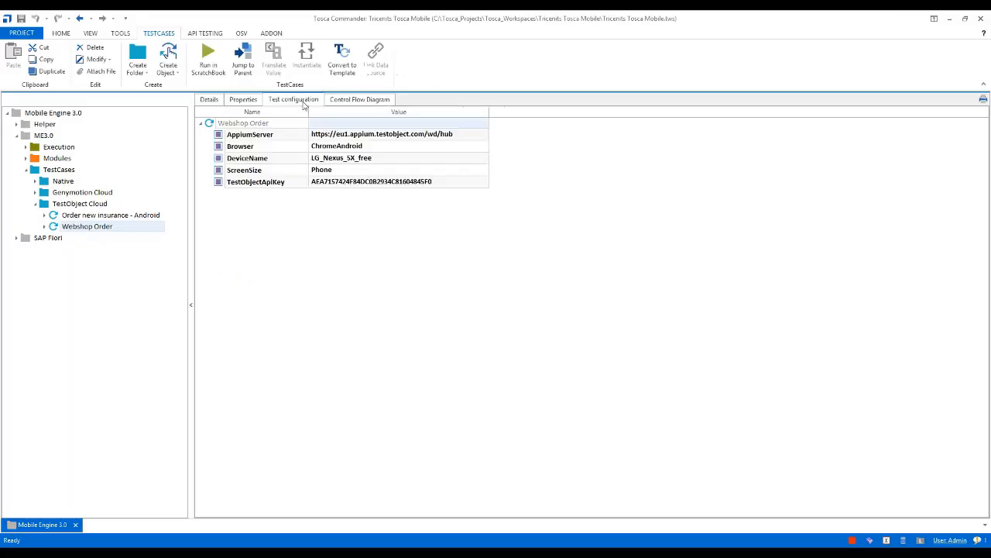
{"action": "left_click", "coordinate": [282, 184]}
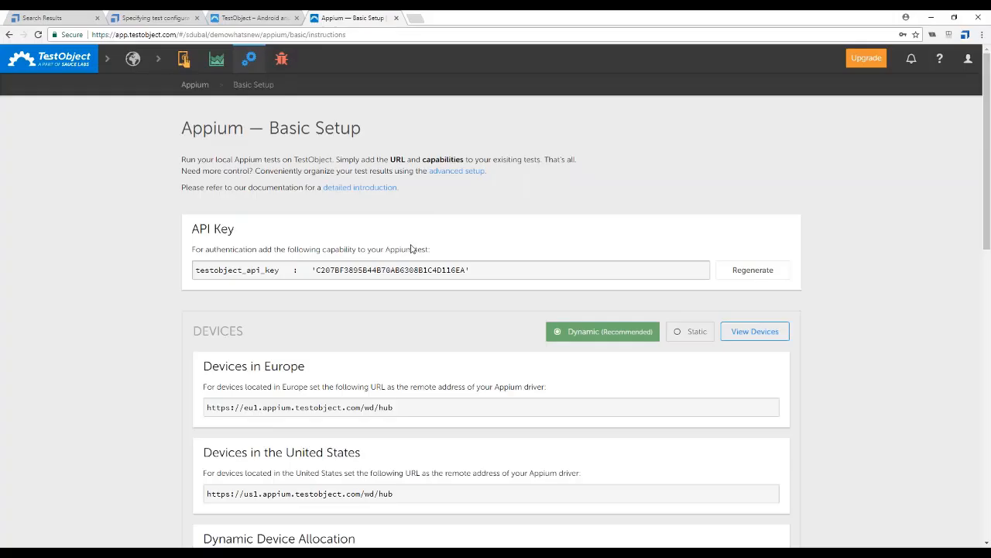
Compare the AppiumServer parameter in Tosca Commander with the regional device URLs and review the capabilities on TestObject's Appium Basic Setup page
{"action": "scroll", "coordinate": [432, 308], "scroll_direction": "down", "scroll_amount": 1}
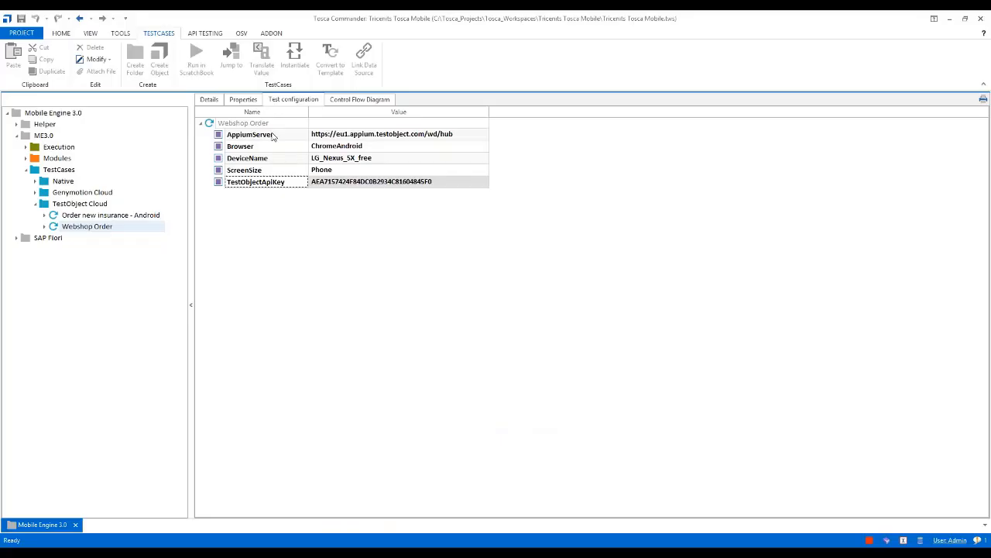
{"action": "left_click", "coordinate": [273, 136]}
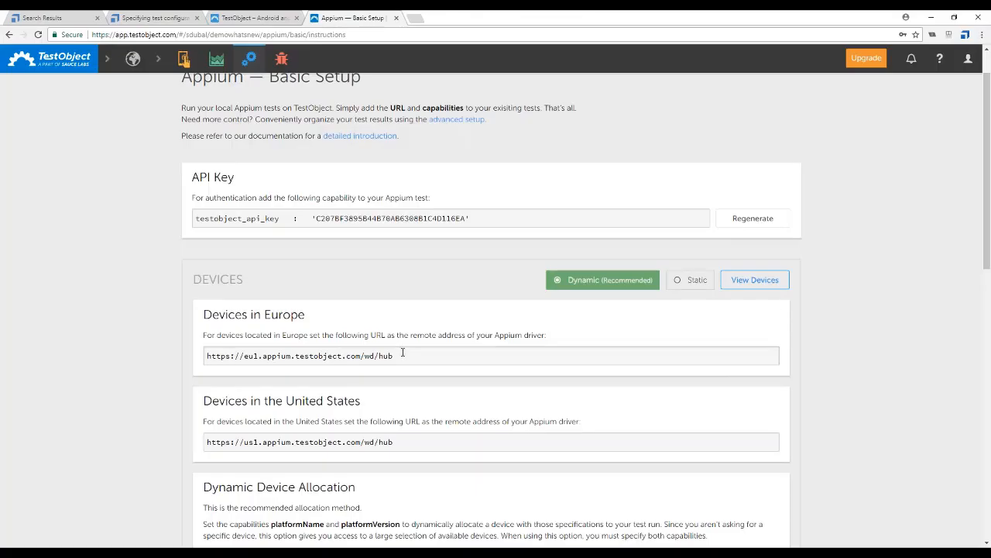
{"action": "scroll", "coordinate": [403, 353], "scroll_direction": "down", "scroll_amount": 5}
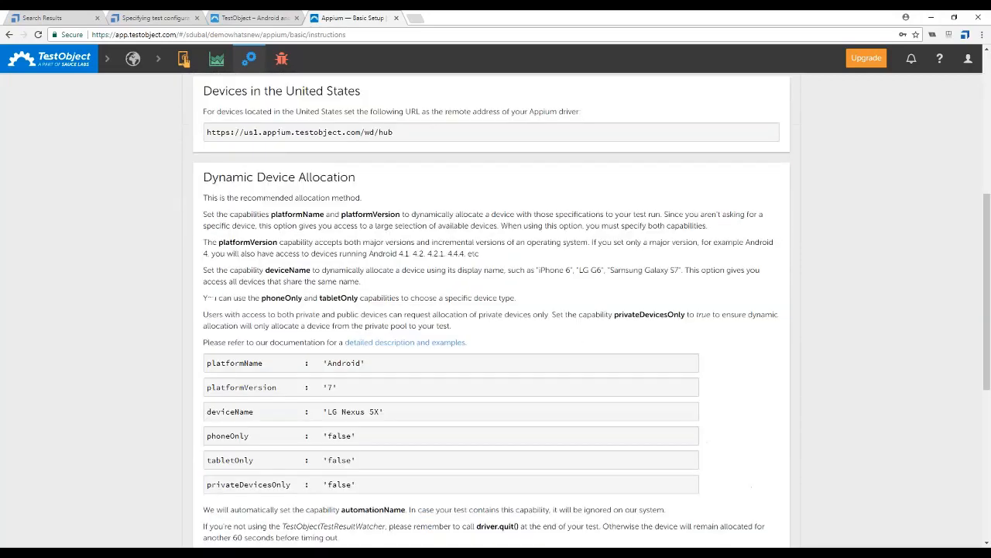
{"action": "scroll", "coordinate": [496, 309], "scroll_direction": "down", "scroll_amount": 6}
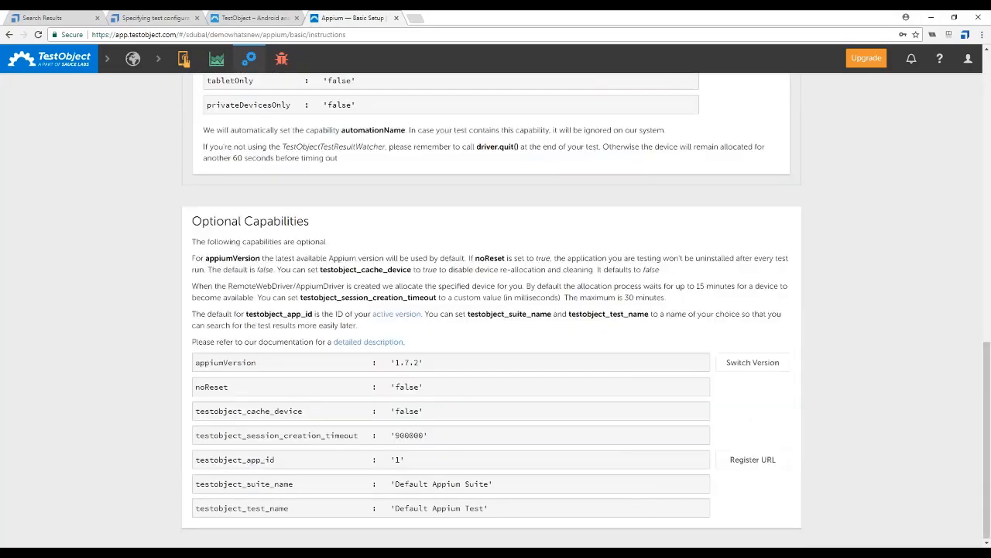
{"action": "scroll", "coordinate": [496, 310], "scroll_direction": "up", "scroll_amount": 7}
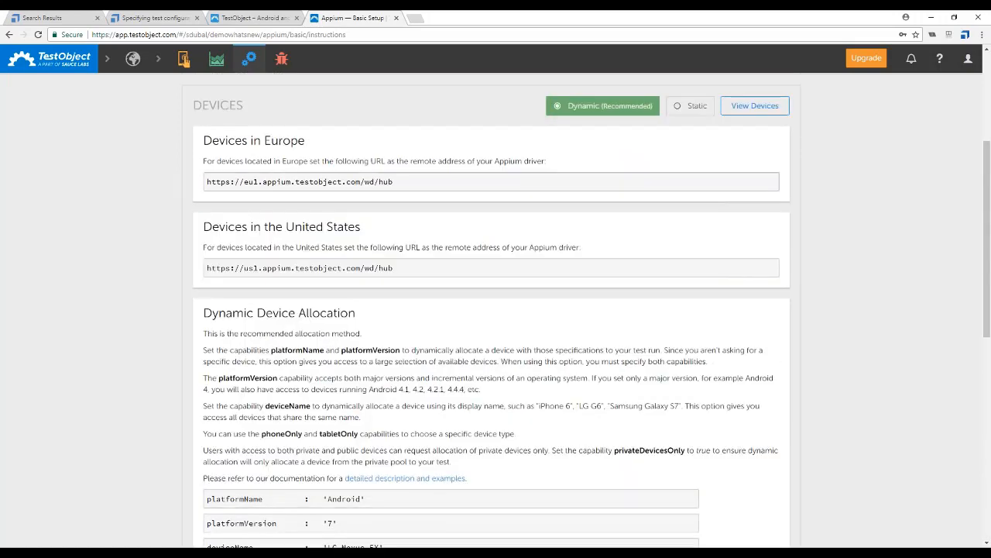
{"action": "scroll", "coordinate": [496, 310], "scroll_direction": "up", "scroll_amount": 2}
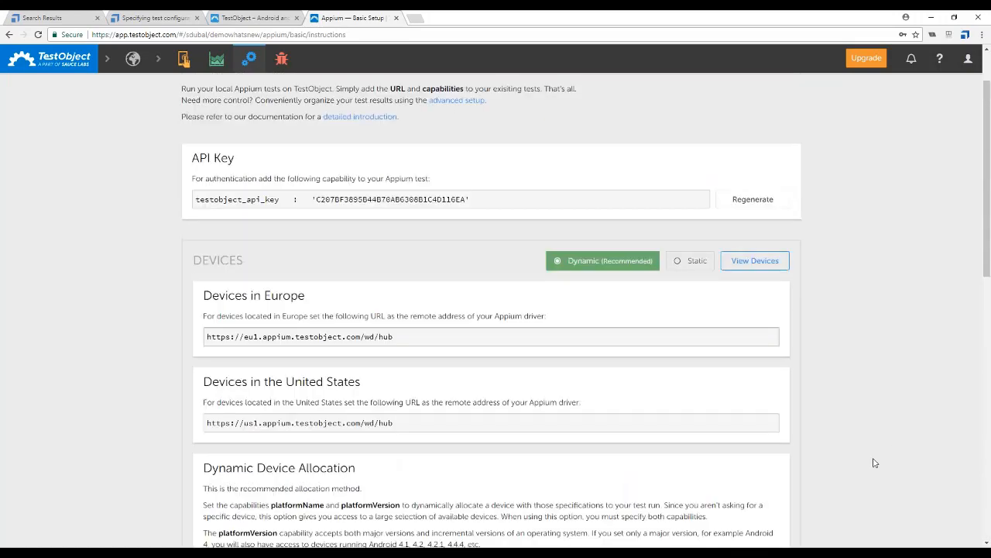
{"action": "scroll", "coordinate": [655, 469], "scroll_direction": "down", "scroll_amount": 1}
{"action": "scroll", "coordinate": [656, 468], "scroll_direction": "down", "scroll_amount": 3}
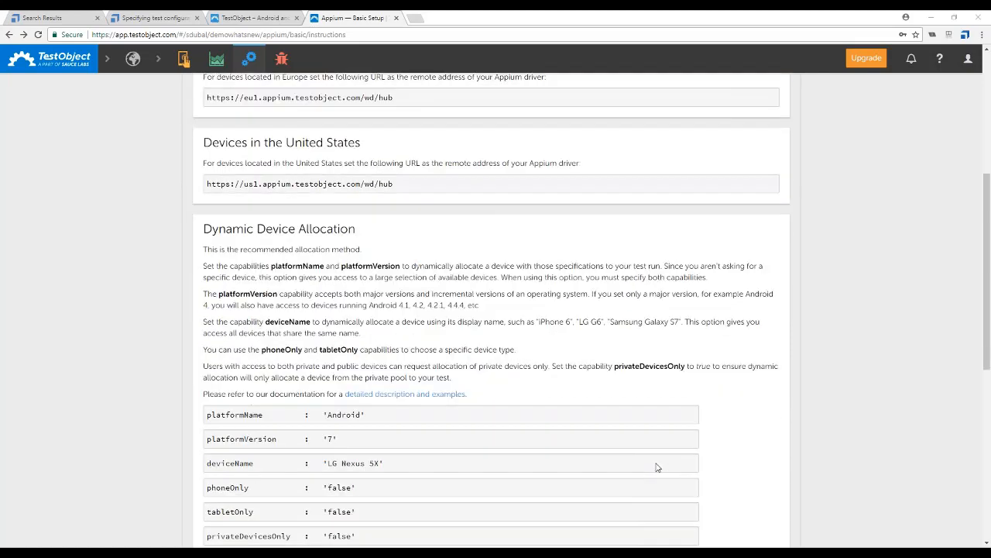
Highlight the deviceName value under Dynamic Device Allocation and compare it with the DeviceName parameter of "Webshop Order" in Tosca Commander
{"action": "left_click_drag", "start_coordinate": [388, 415], "coordinate": [326, 416]}
{"action": "key", "text": "alt+Tab"}
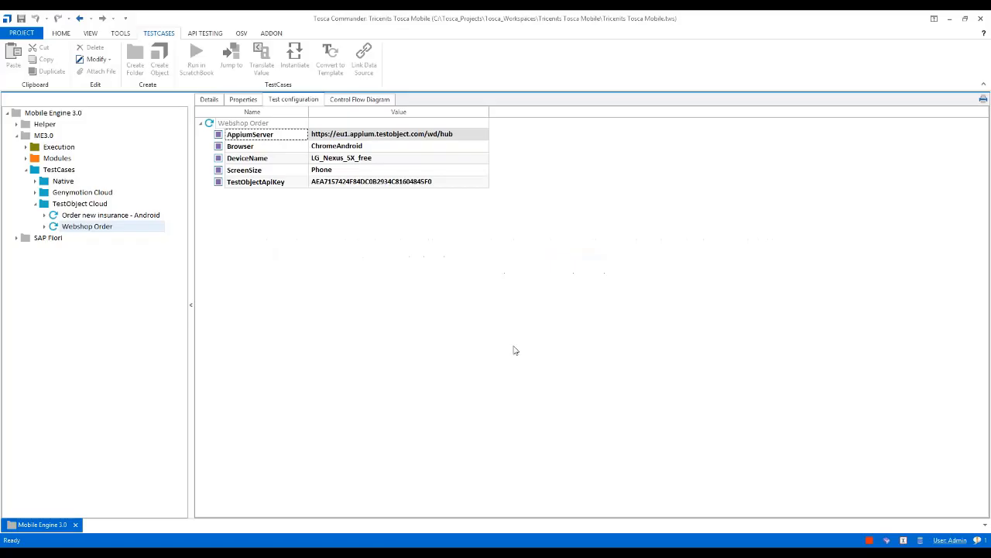
{"action": "key", "text": "alt+Tab"}
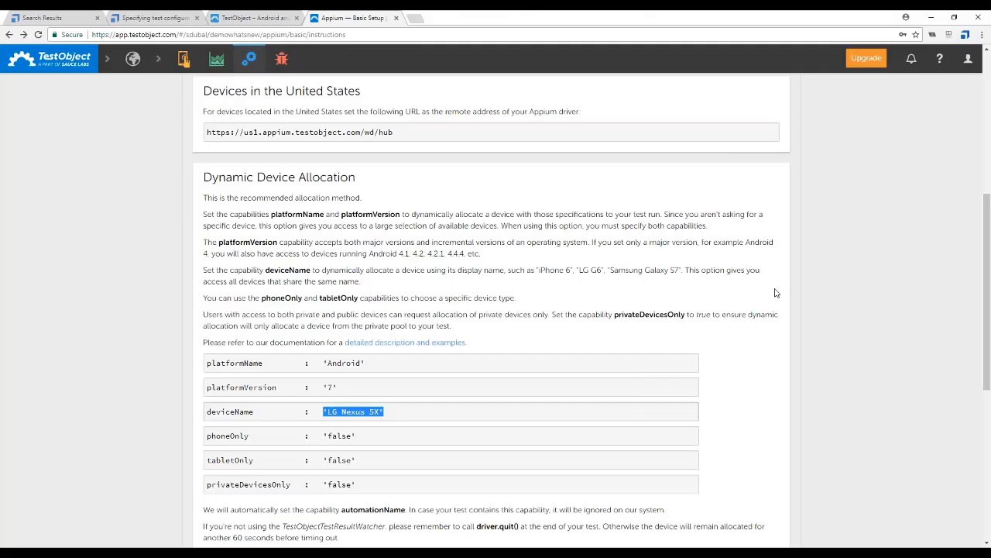
{"action": "left_click", "coordinate": [810, 288]}
{"action": "scroll", "coordinate": [809, 288], "scroll_direction": "up", "scroll_amount": 5}
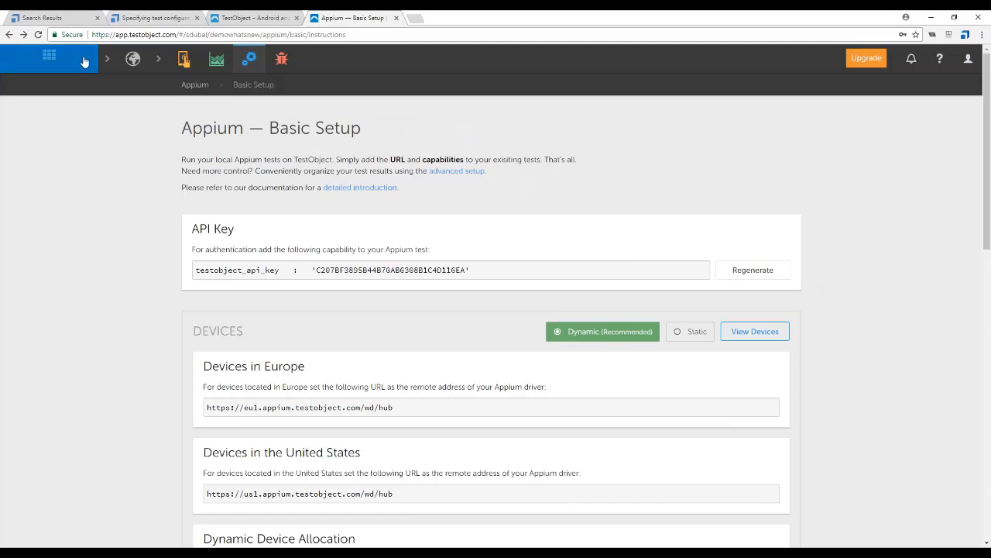
Return to TestObject's app list, switch to Tosca Commander and view the test step details of "Webshop Order"
{"action": "left_click", "coordinate": [51, 59]}
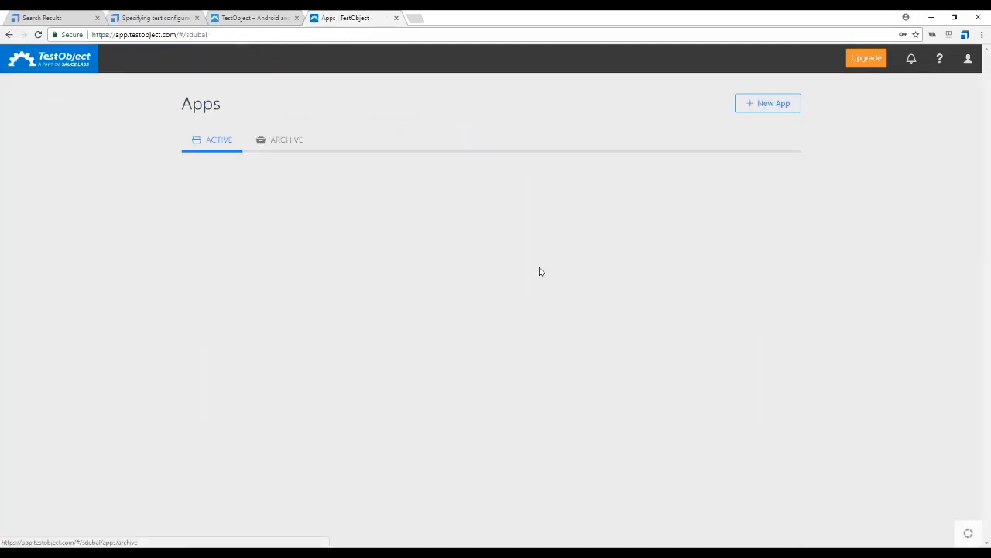
{"action": "key", "text": "alt+Tab"}
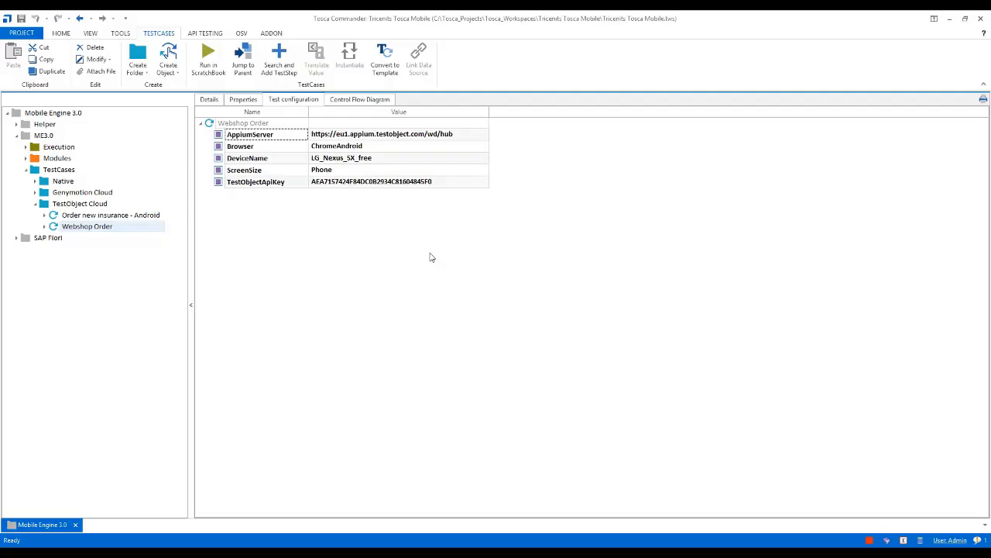
{"action": "left_click", "coordinate": [209, 99]}
Switch to TestObject, view the Appium test results of the Insurance-Calculator app and open the report of execution #2
{"action": "key", "text": "alt+Tab"}
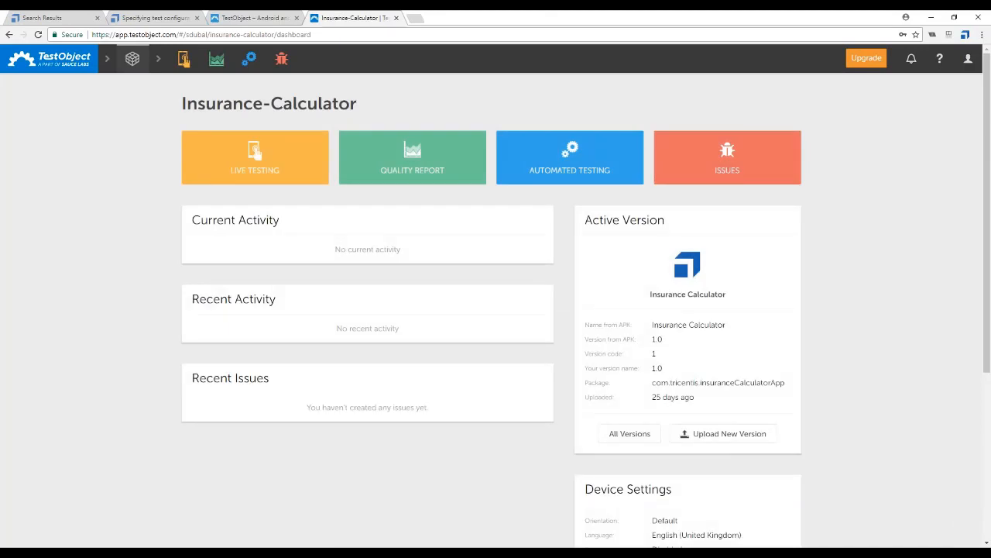
{"action": "mouse_move", "coordinate": [547, 174]}
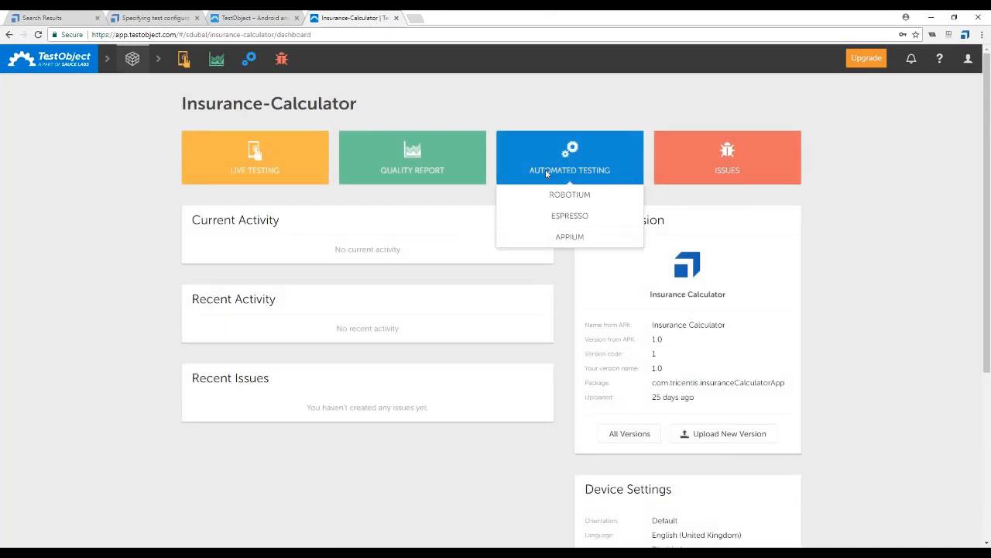
{"action": "left_click", "coordinate": [577, 238]}
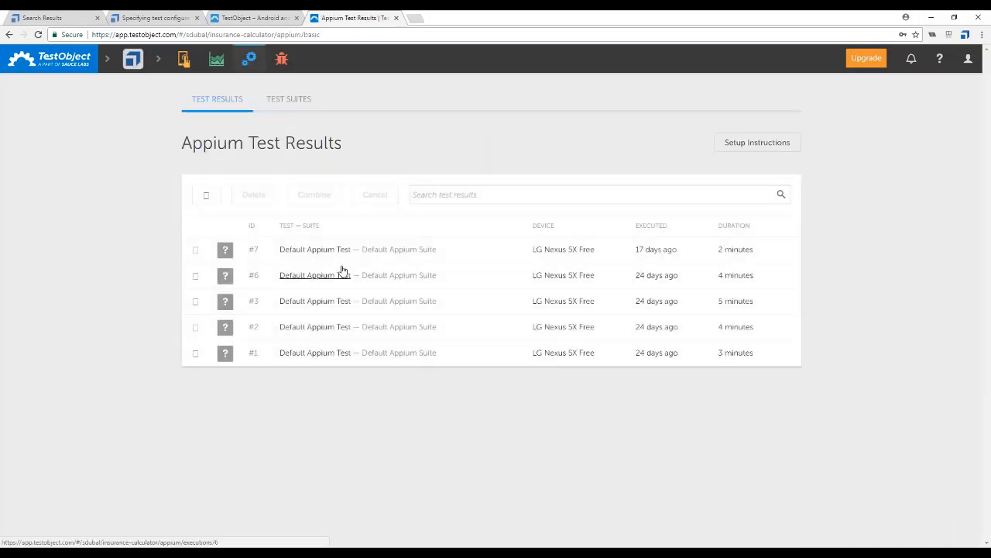
{"action": "left_click", "coordinate": [315, 329]}
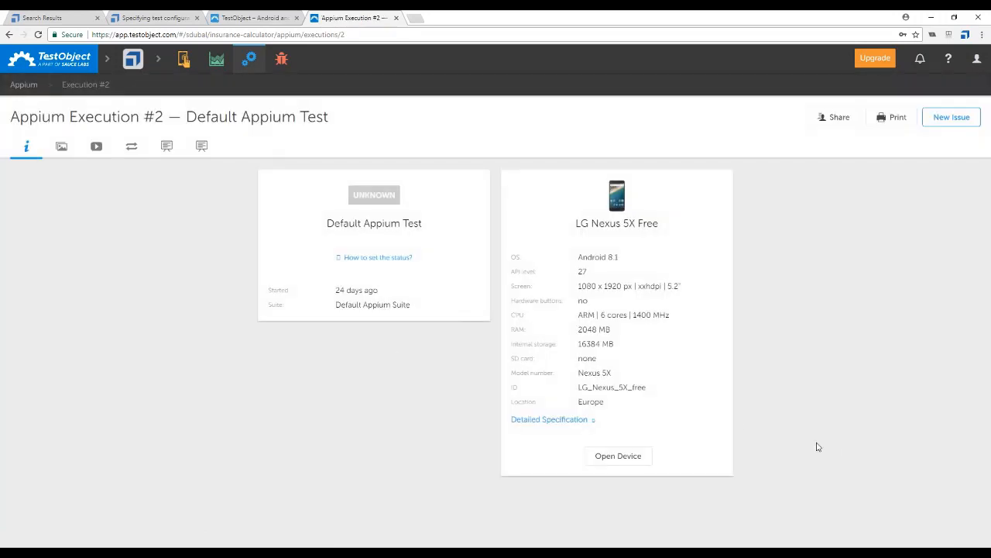
Play the video recording of Appium execution #2 and skip ahead in it
{"action": "left_click", "coordinate": [96, 147]}
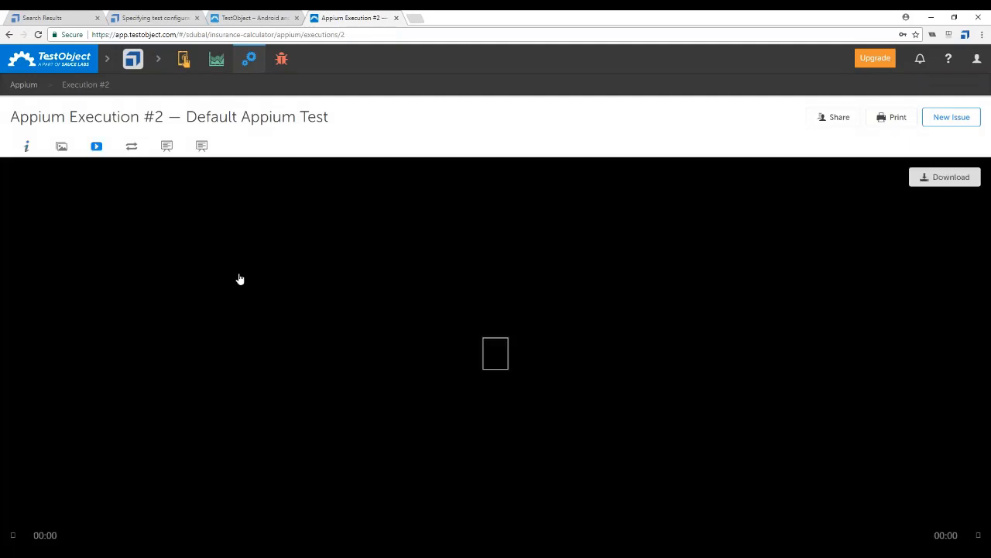
{"action": "left_click", "coordinate": [496, 357]}
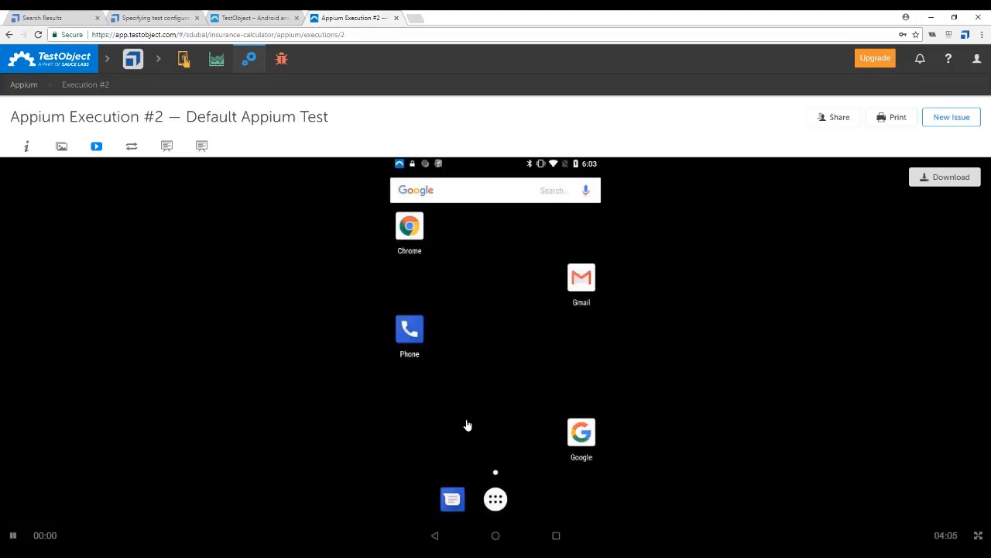
{"action": "left_click", "coordinate": [103, 540]}
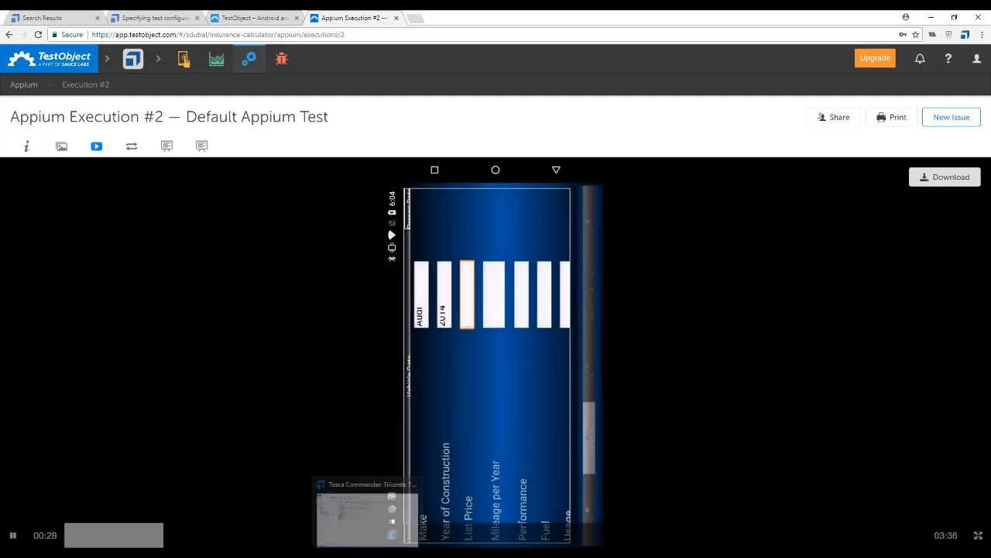
Switch to Tosca Commander and review the ME3.0 folder's test configuration and properties, including the options for Include in Analytics
{"action": "left_click", "coordinate": [377, 537]}
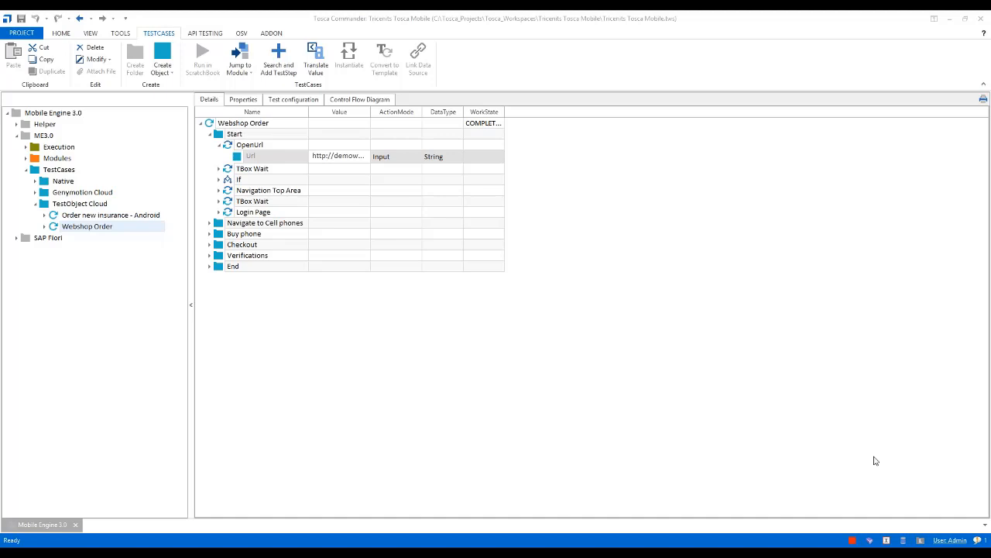
{"action": "double_click", "coordinate": [43, 136]}
{"action": "left_click", "coordinate": [43, 138]}
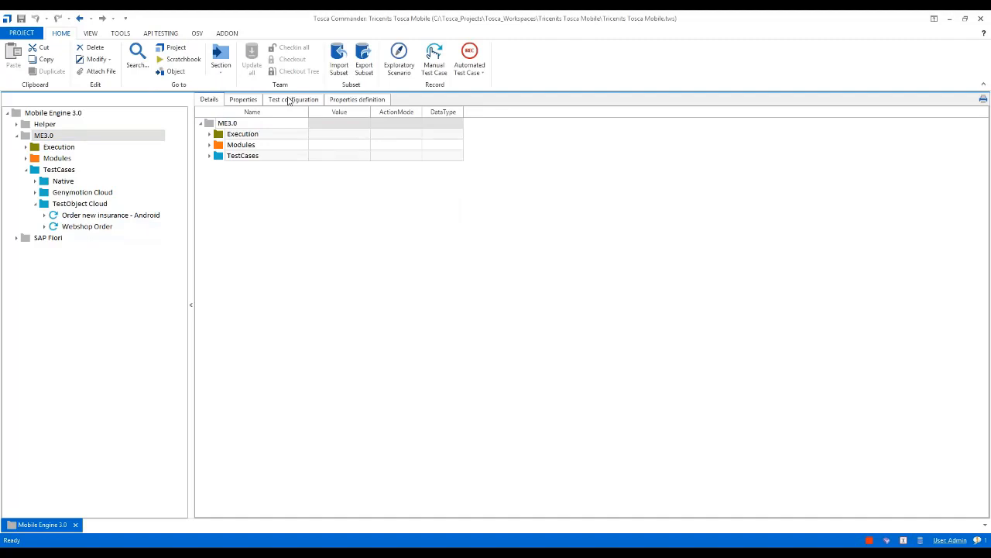
{"action": "left_click", "coordinate": [289, 101]}
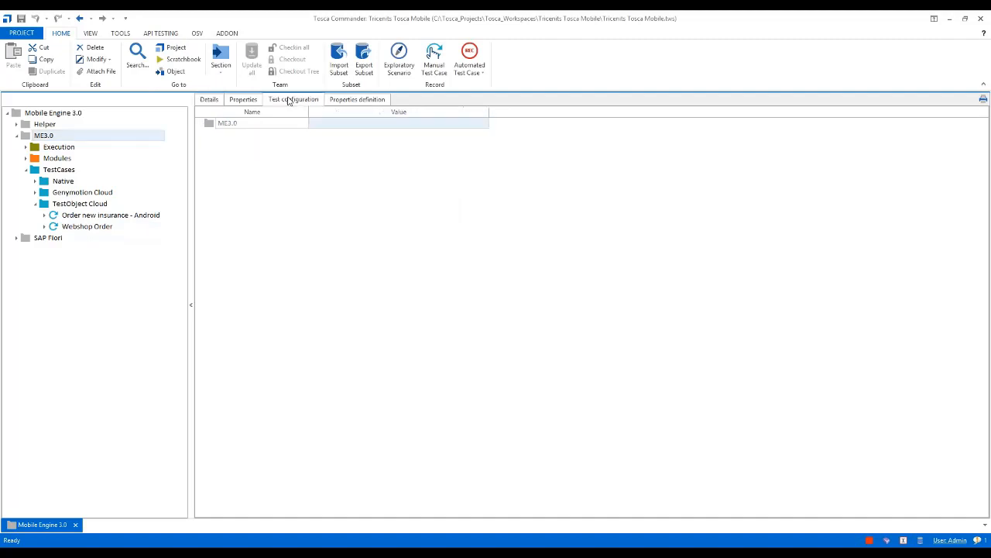
{"action": "left_click", "coordinate": [241, 102]}
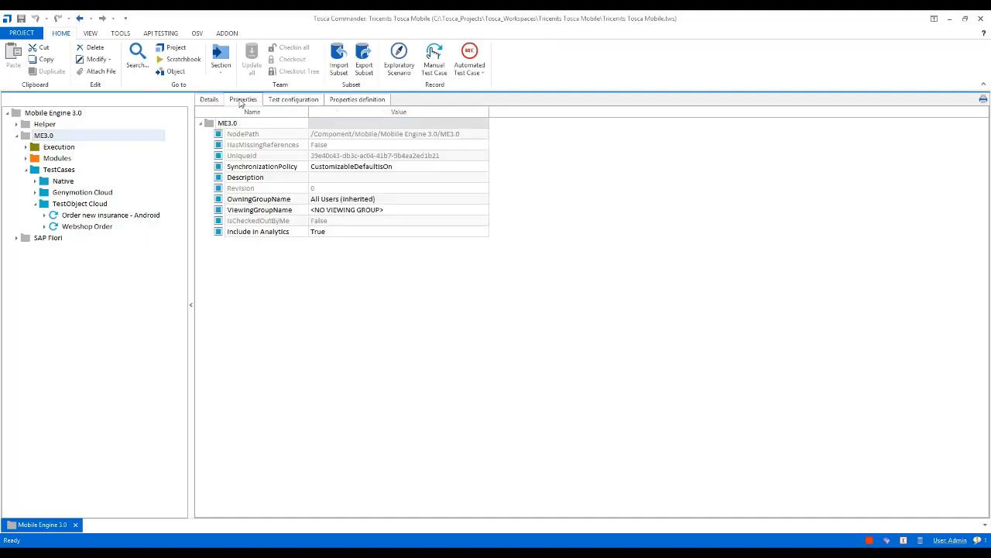
{"action": "left_click", "coordinate": [260, 233]}
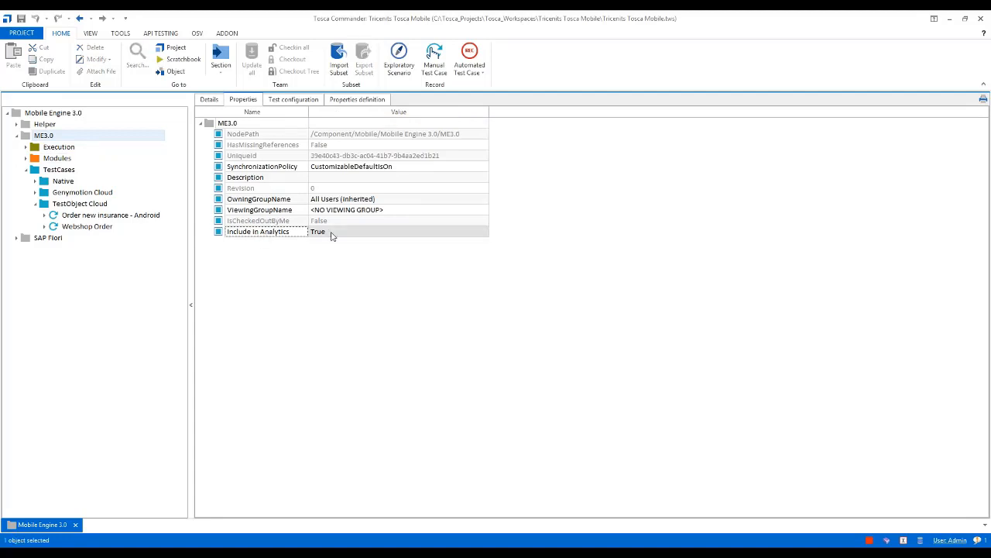
{"action": "left_click", "coordinate": [426, 233]}
{"action": "left_click", "coordinate": [484, 232]}
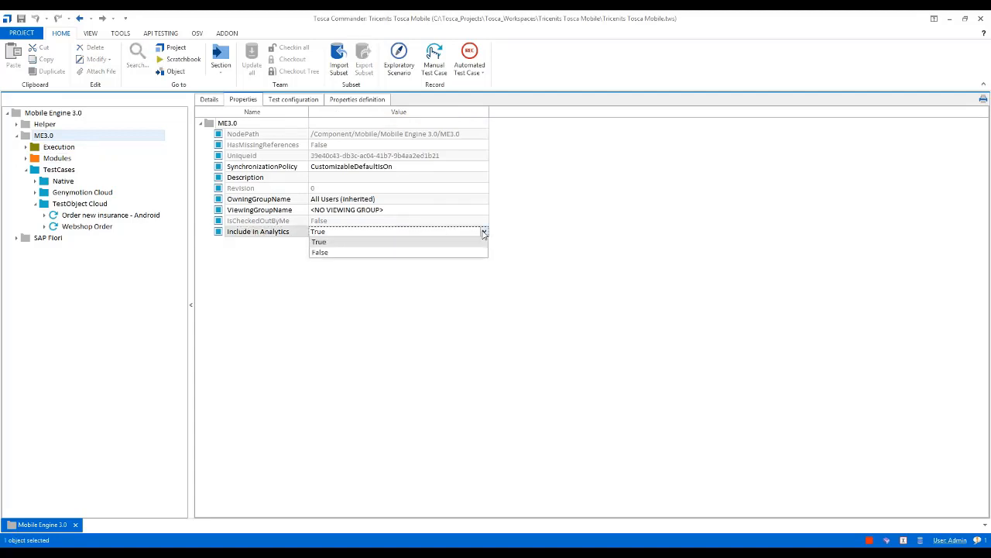
{"action": "left_click", "coordinate": [555, 225]}
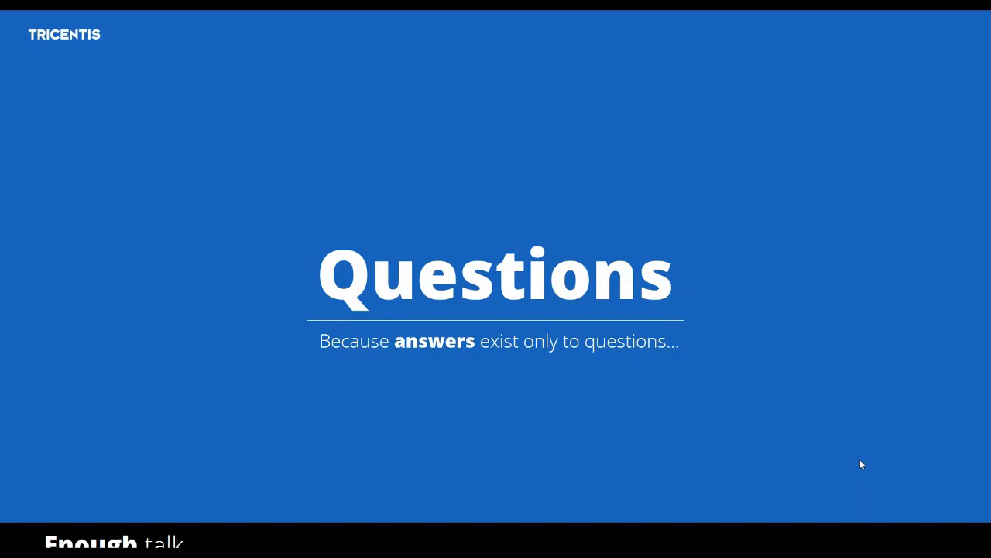
Switch from the slide show to Tosca Commander and create a TestPlanning folder in the ME3.0 component folder
{"action": "key", "text": "alt+Tab"}
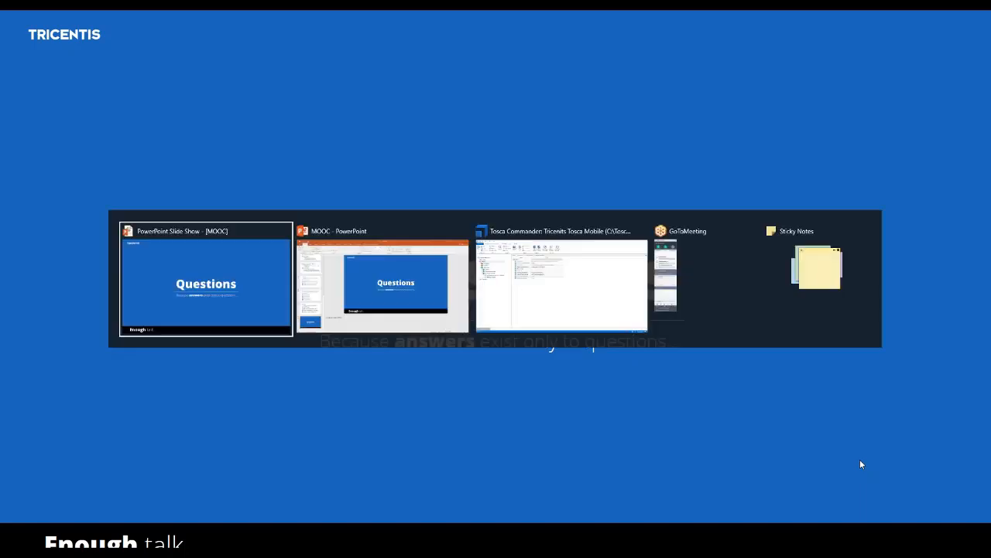
{"action": "key", "text": "alt+Tab"}
{"action": "key", "text": "alt+Tab"}
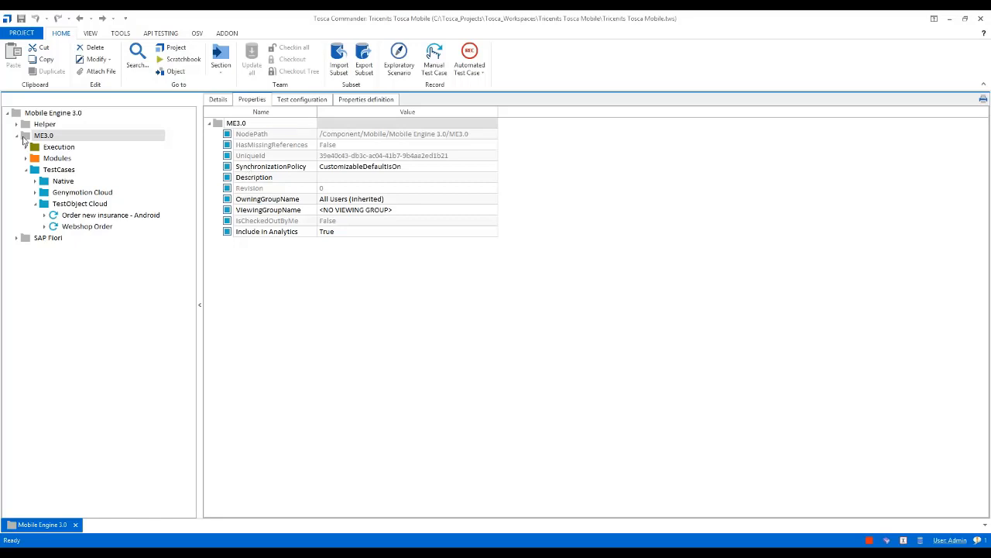
{"action": "right_click", "coordinate": [24, 139]}
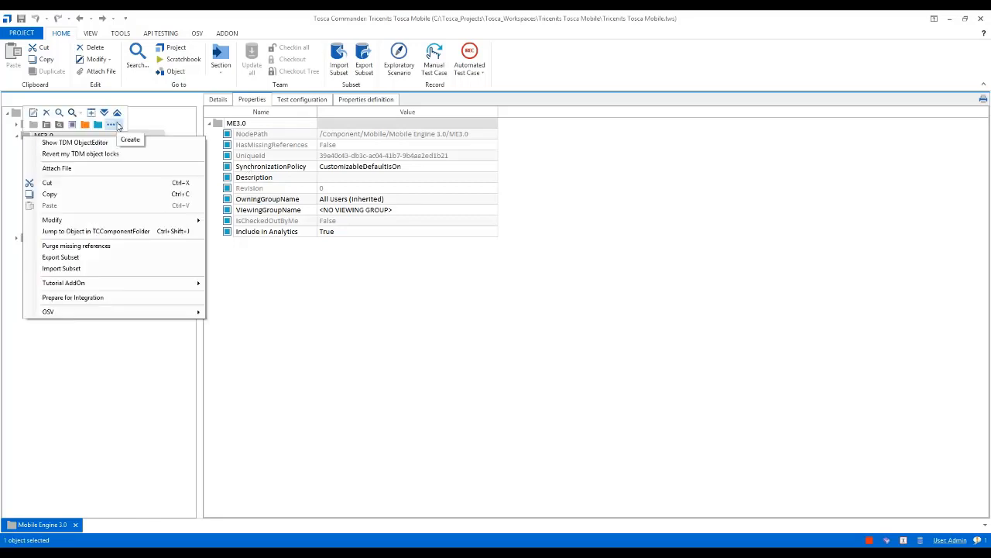
{"action": "left_click", "coordinate": [117, 125]}
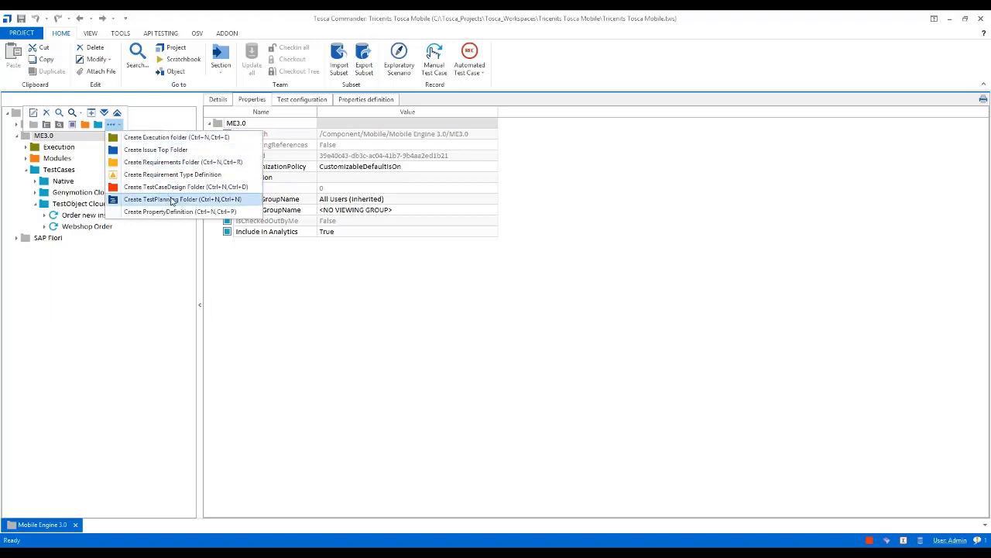
{"action": "left_click", "coordinate": [172, 200]}
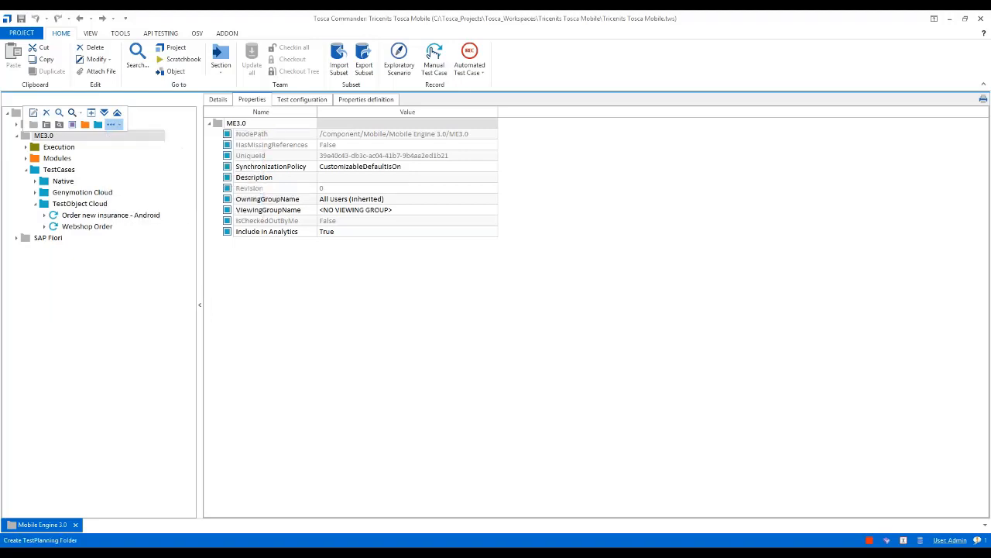